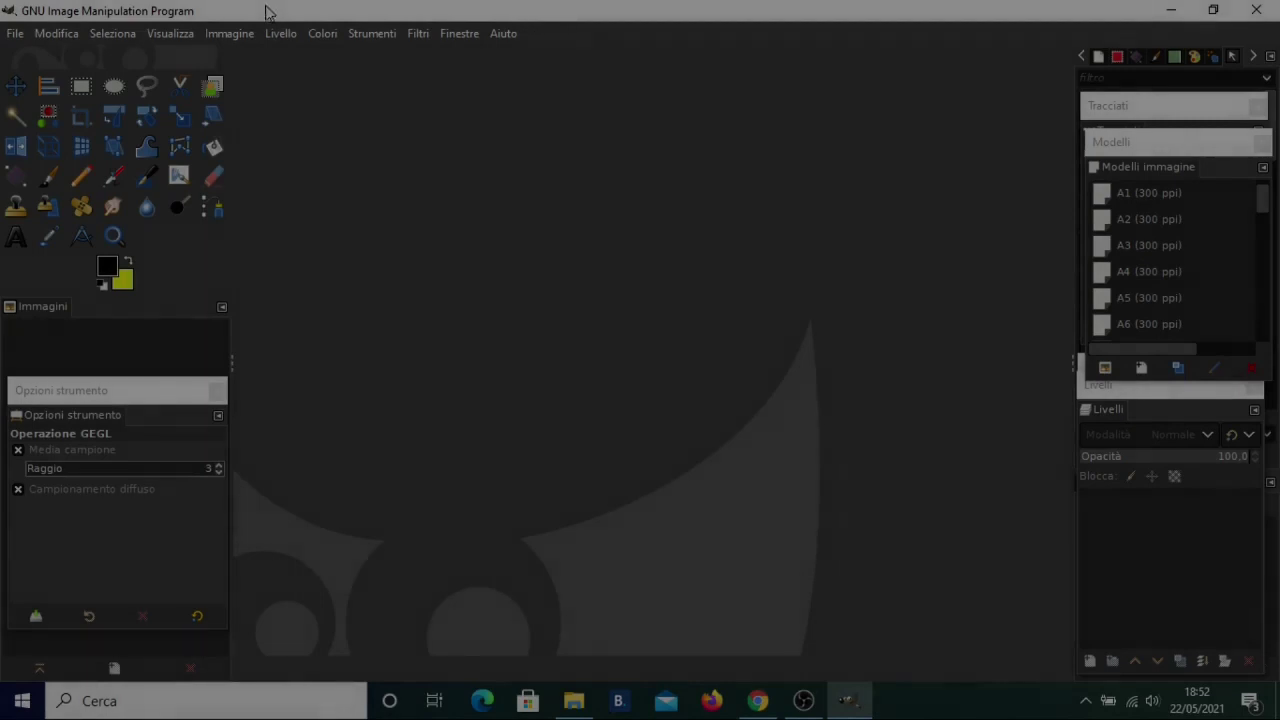
Step: Open the recent photo pexels-anastasiya-lobanovskaya-1035683.jpg of the woman seen from behind
{"action": "left_click", "coordinate": [15, 33]}
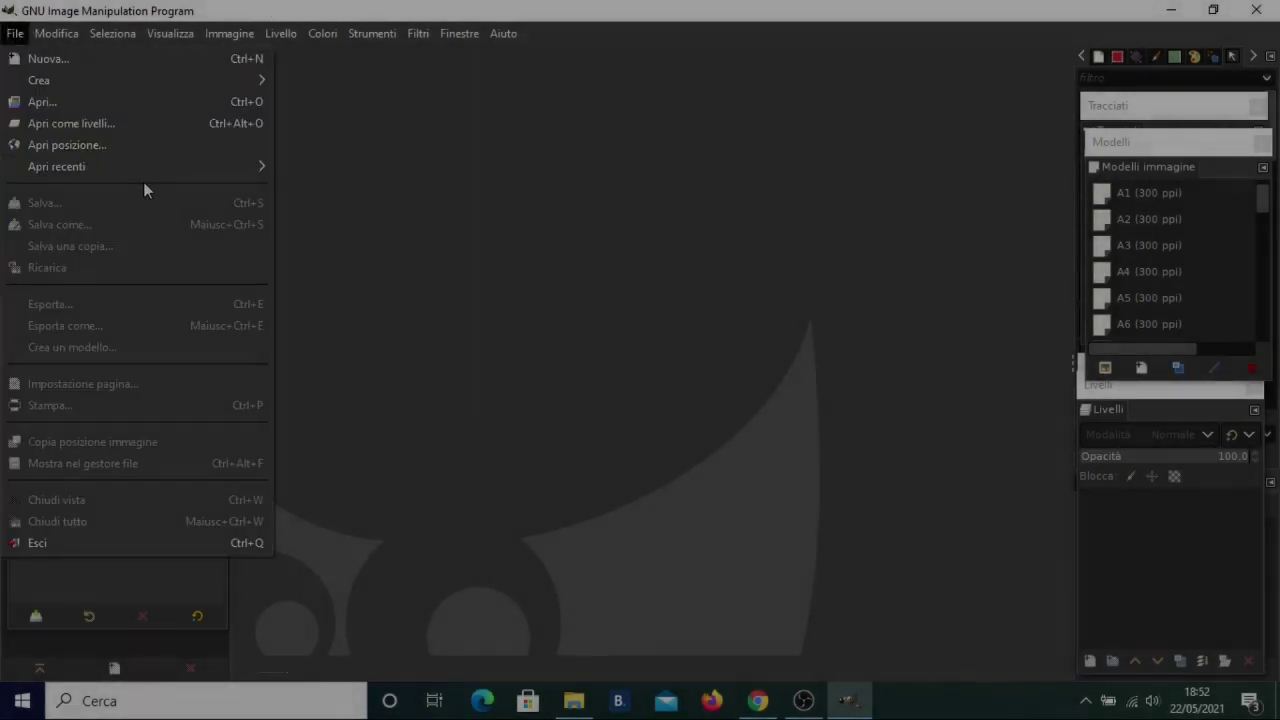
{"action": "mouse_move", "coordinate": [57, 166]}
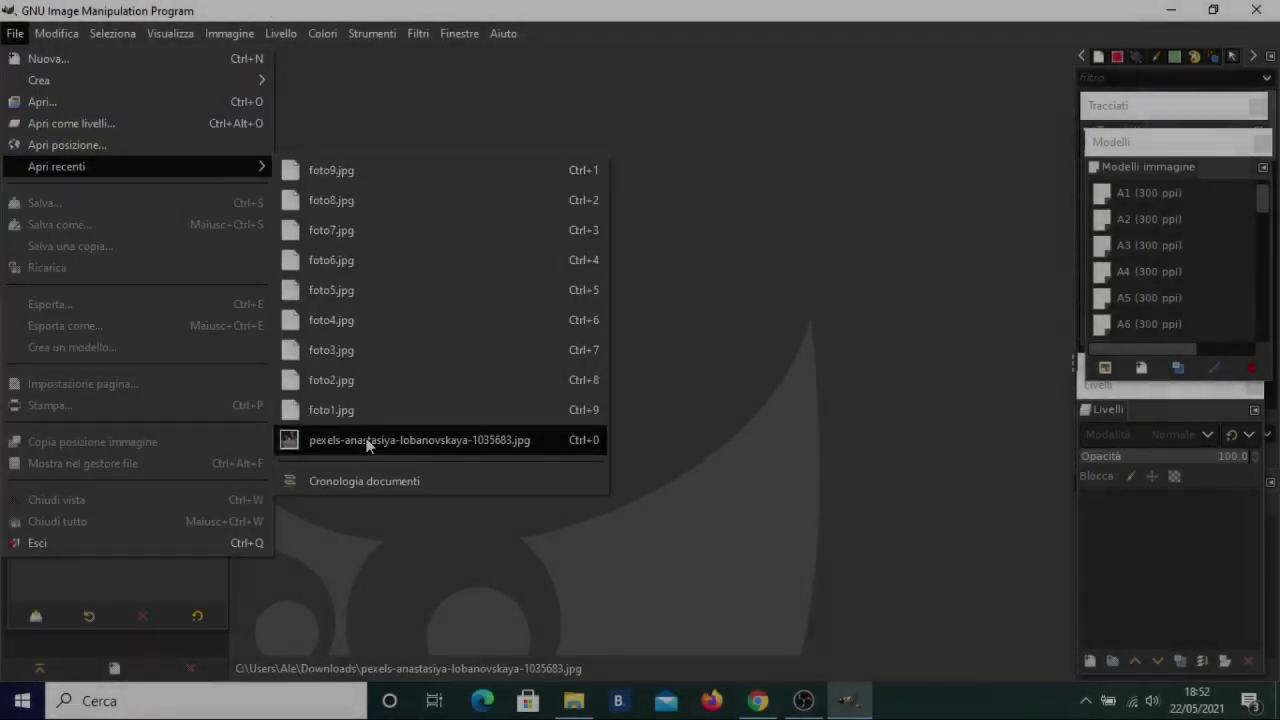
{"action": "left_click", "coordinate": [366, 440]}
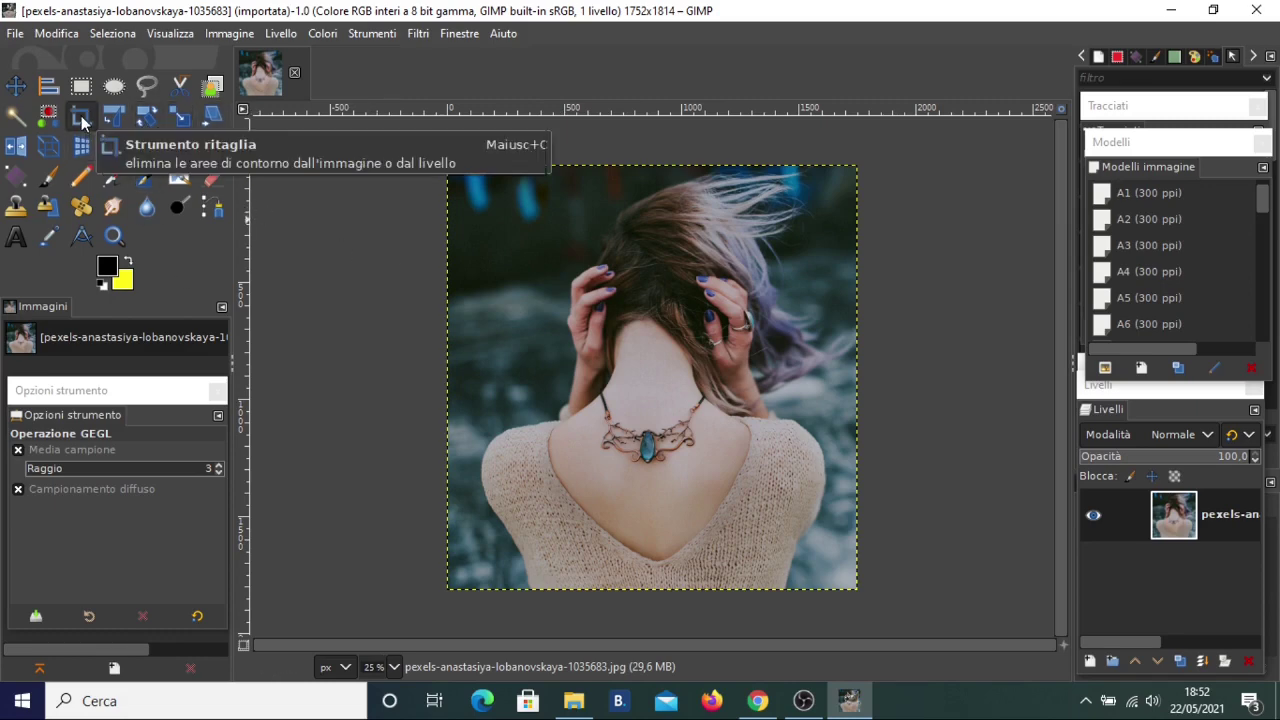
Step: Crop to a fixed 1:1 square of 1632×1632 around the woman's head and shoulders
{"action": "left_click", "coordinate": [82, 119]}
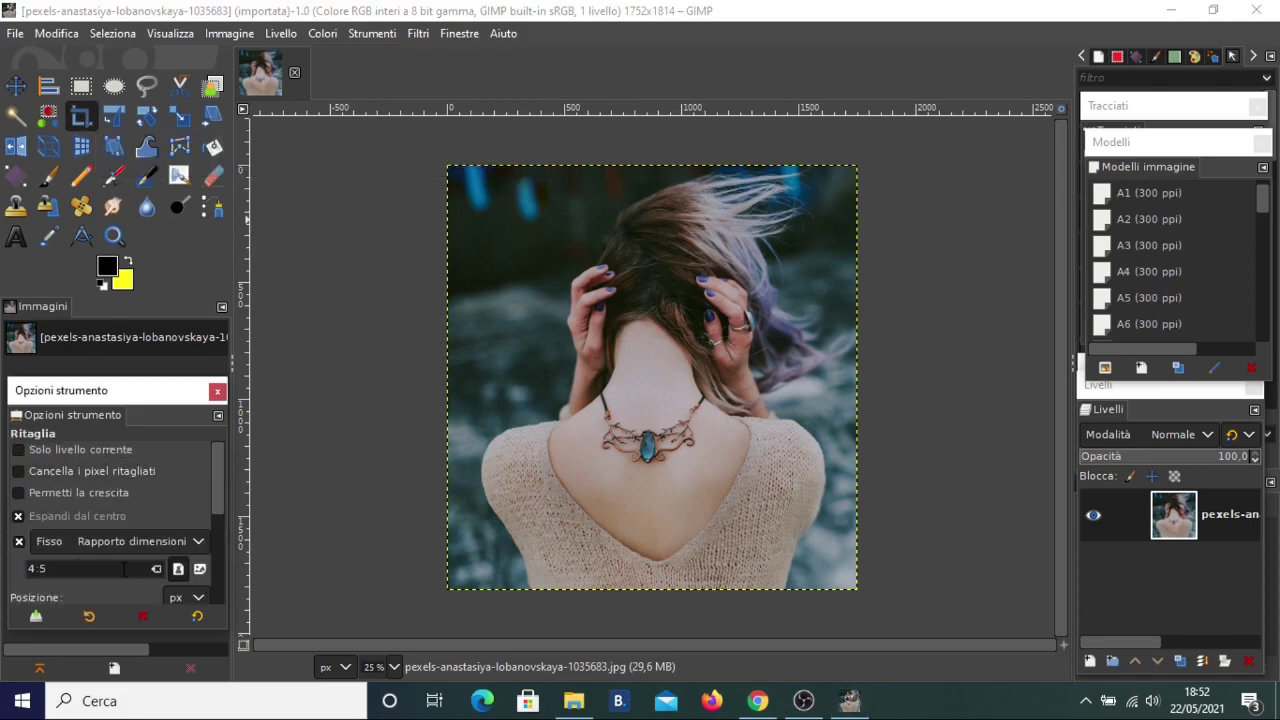
{"action": "triple_click", "coordinate": [60, 568]}
{"action": "type", "text": "1:1"}
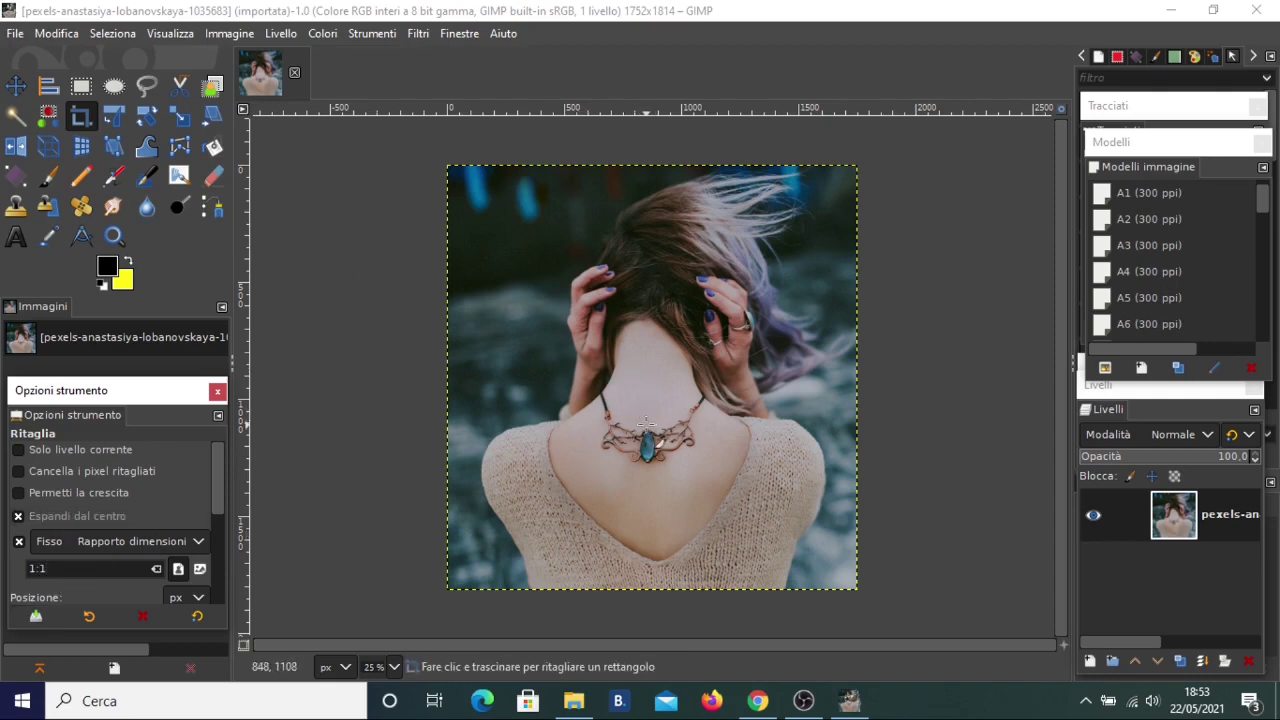
{"action": "left_click_drag", "start_coordinate": [512, 275], "coordinate": [820, 547]}
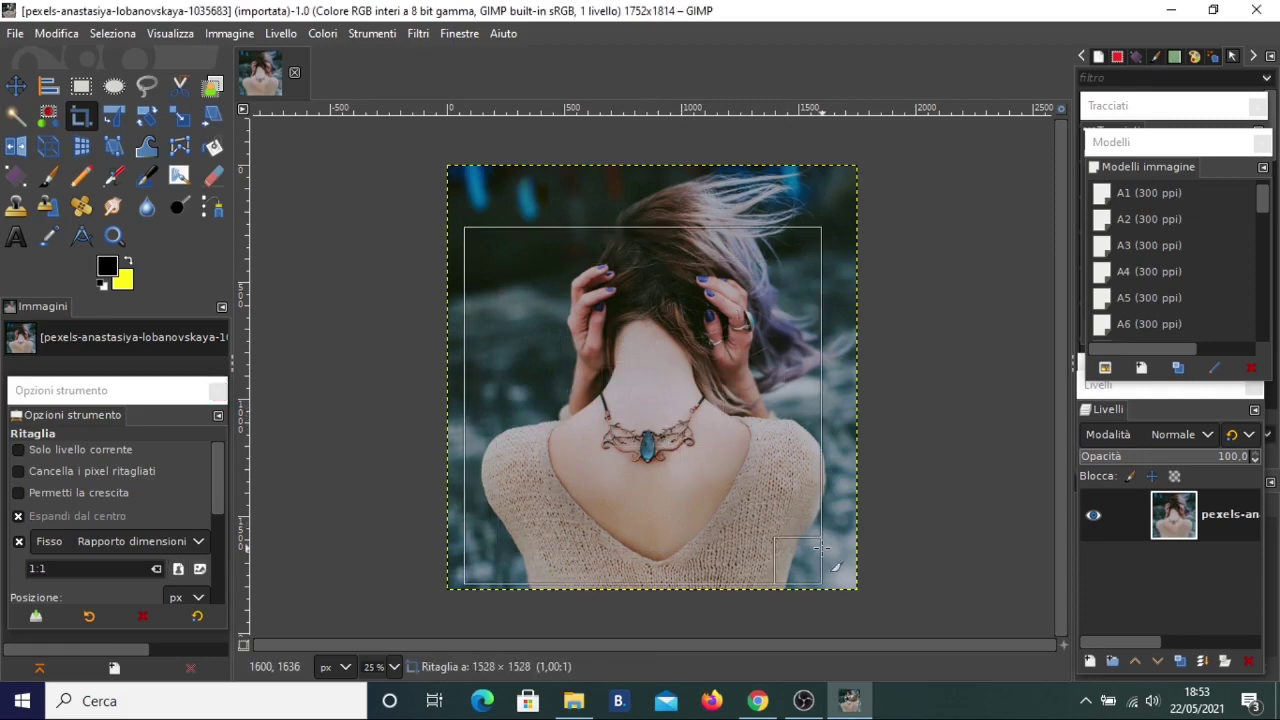
{"action": "left_click_drag", "start_coordinate": [644, 374], "coordinate": [655, 345]}
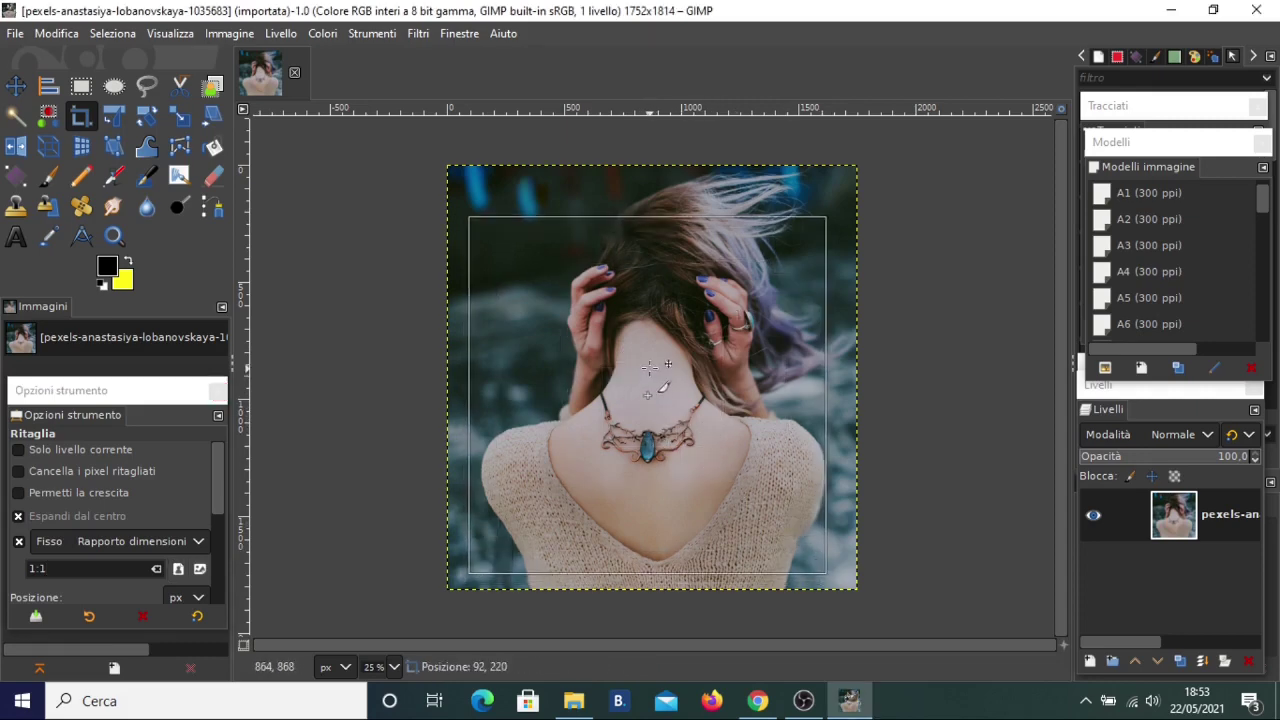
{"action": "left_click_drag", "start_coordinate": [685, 459], "coordinate": [682, 430]}
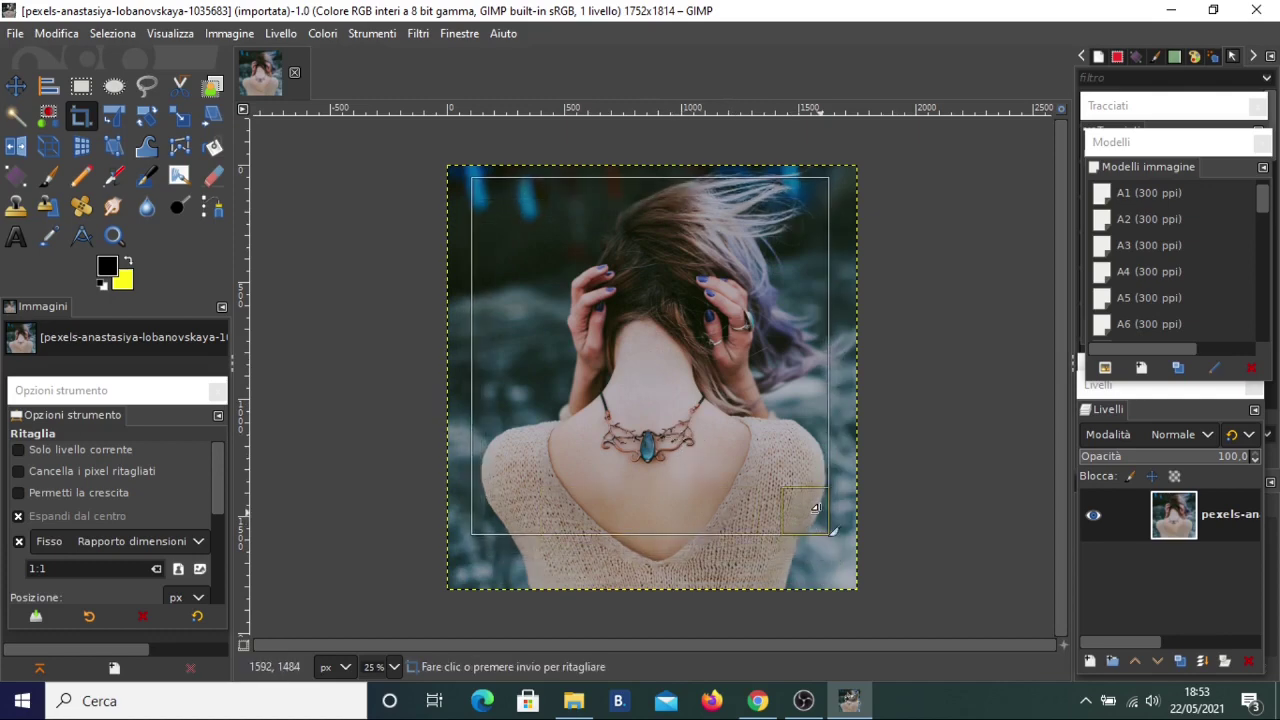
{"action": "left_click_drag", "start_coordinate": [829, 524], "coordinate": [841, 546]}
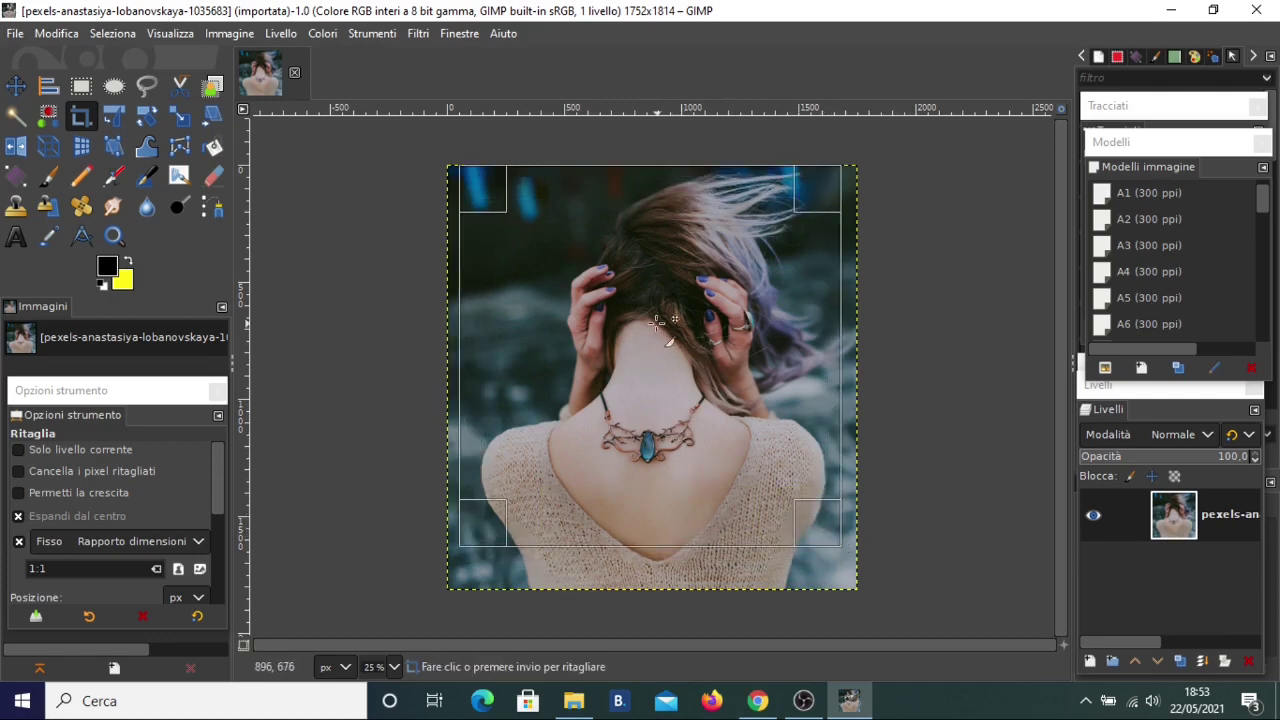
{"action": "left_click_drag", "start_coordinate": [650, 300], "coordinate": [651, 342]}
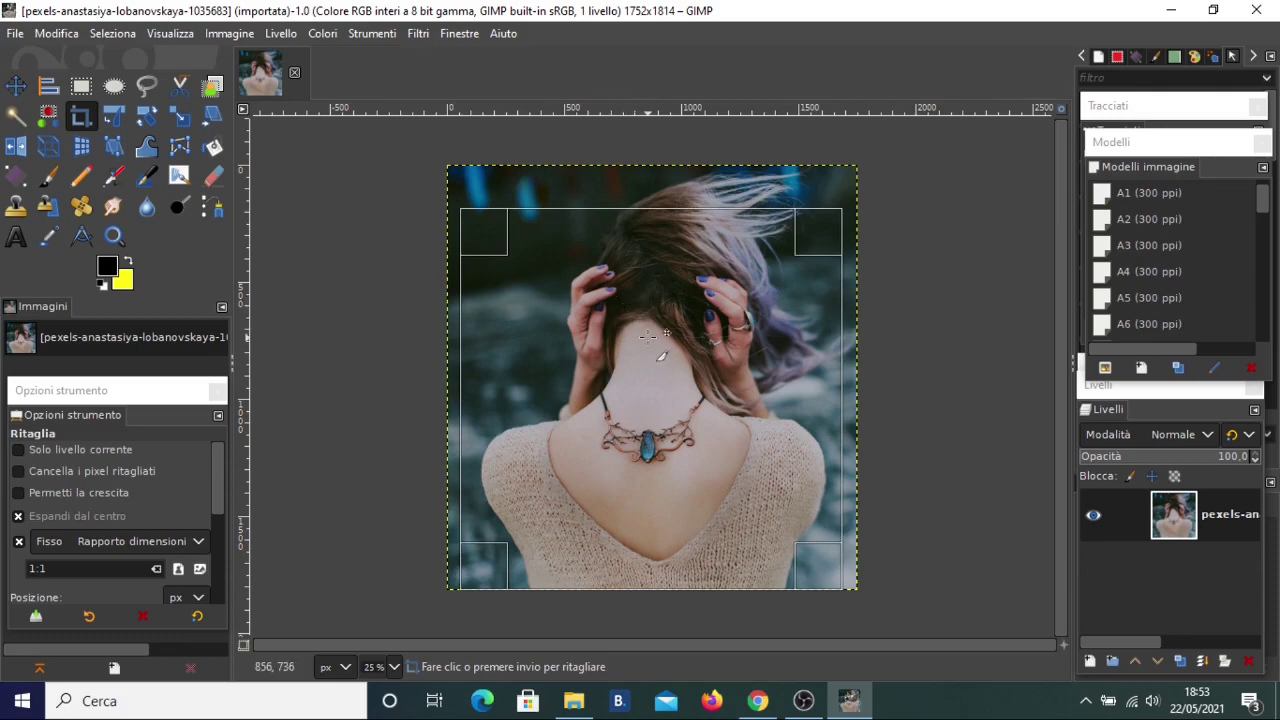
{"action": "left_click", "coordinate": [648, 335]}
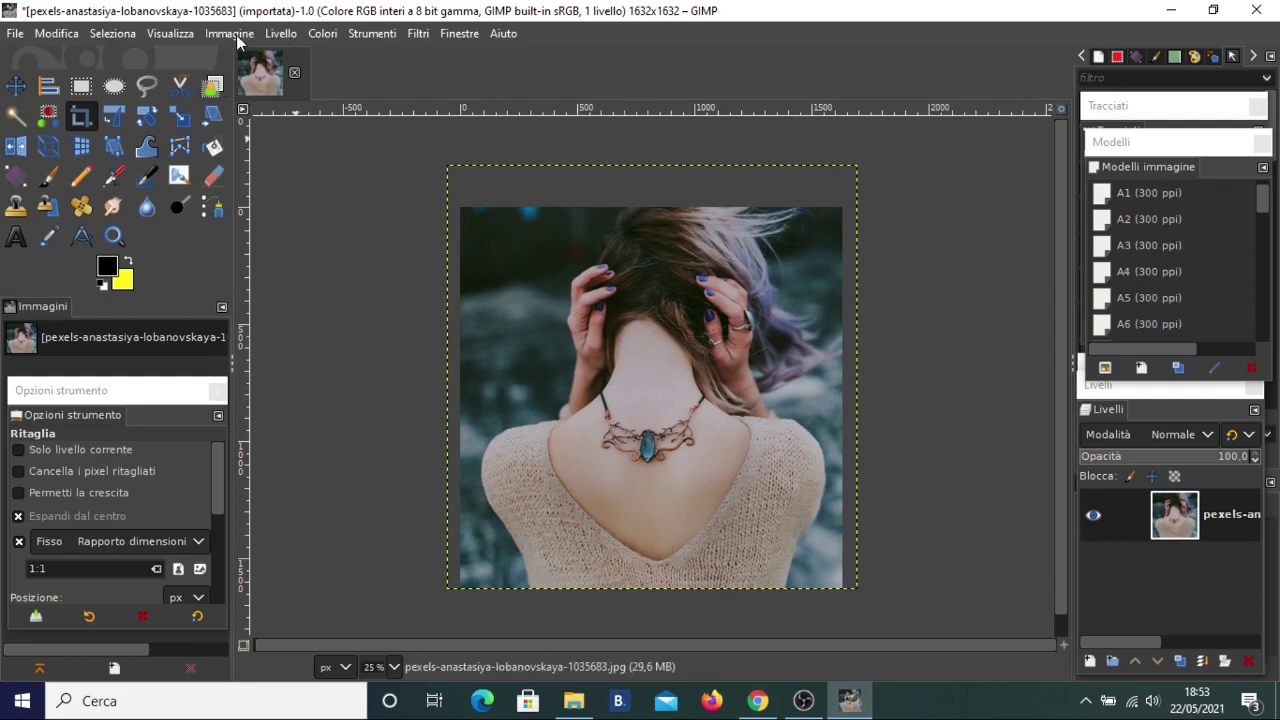
Step: Resize the photo layer to the 1632×1632 image size with Layer to Image Size
{"action": "left_click", "coordinate": [281, 33]}
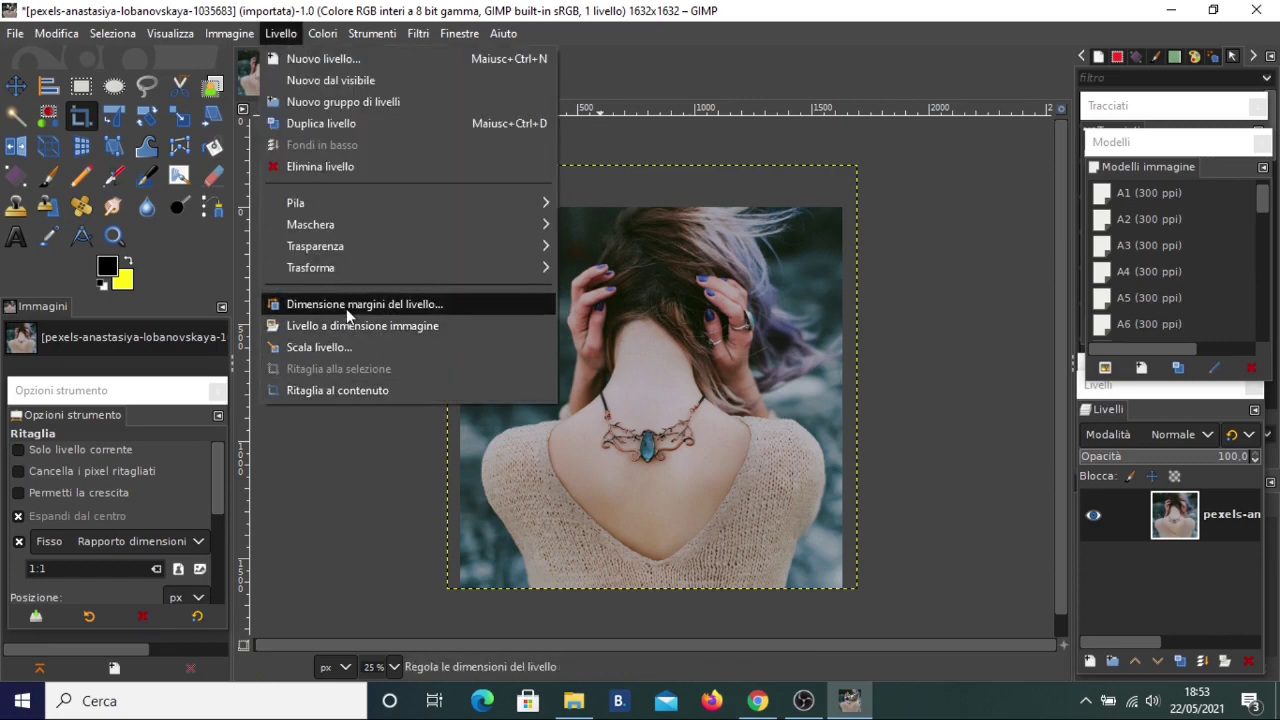
{"action": "left_click", "coordinate": [353, 389]}
{"action": "left_click", "coordinate": [768, 413]}
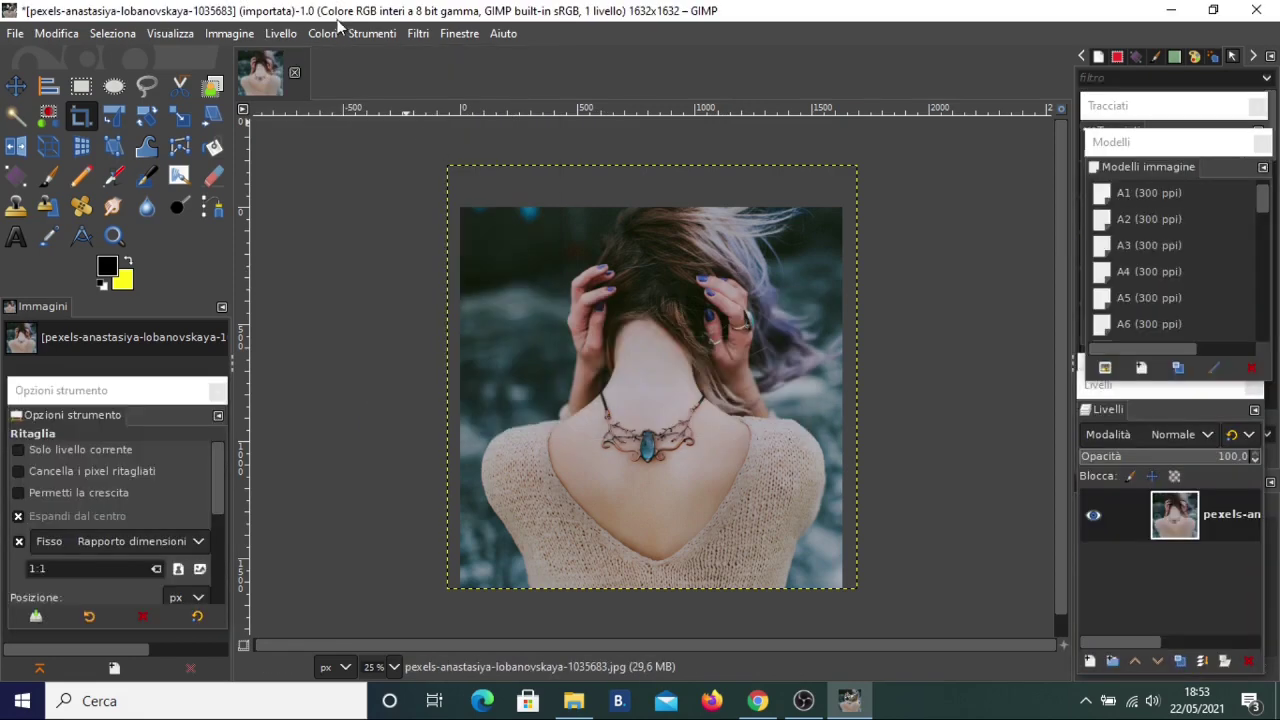
{"action": "left_click", "coordinate": [295, 37]}
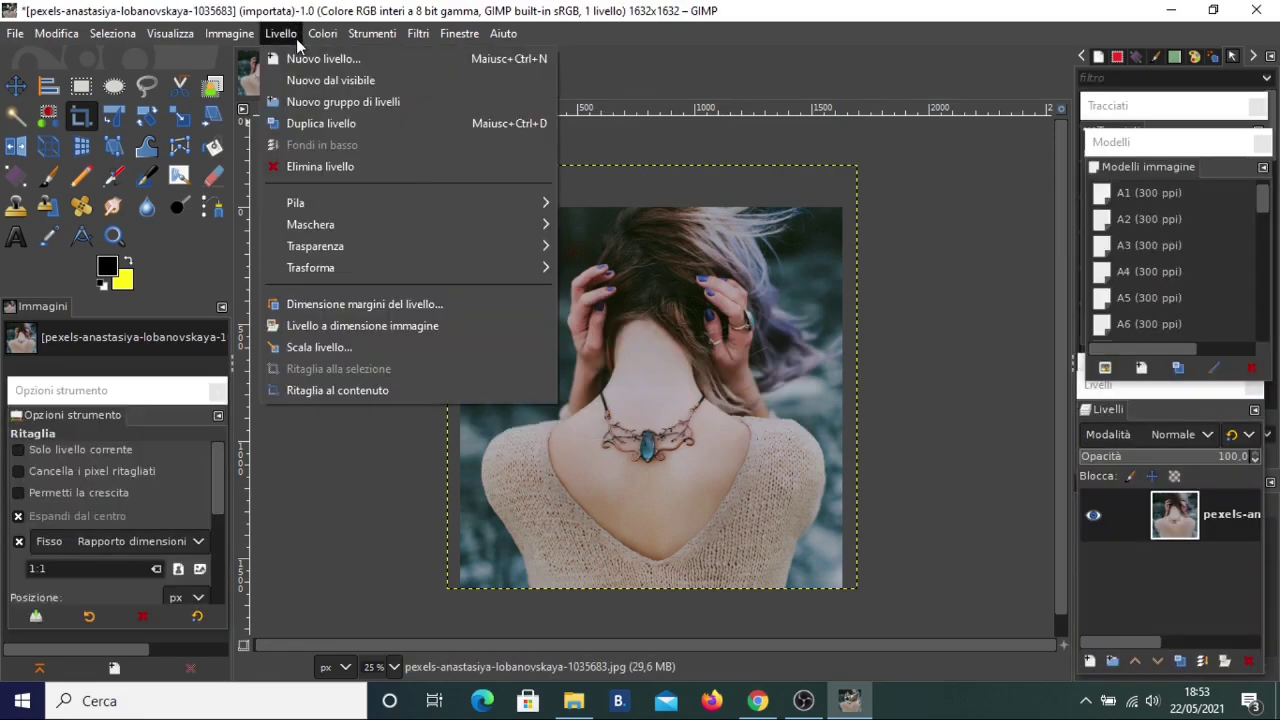
{"action": "left_click", "coordinate": [357, 326]}
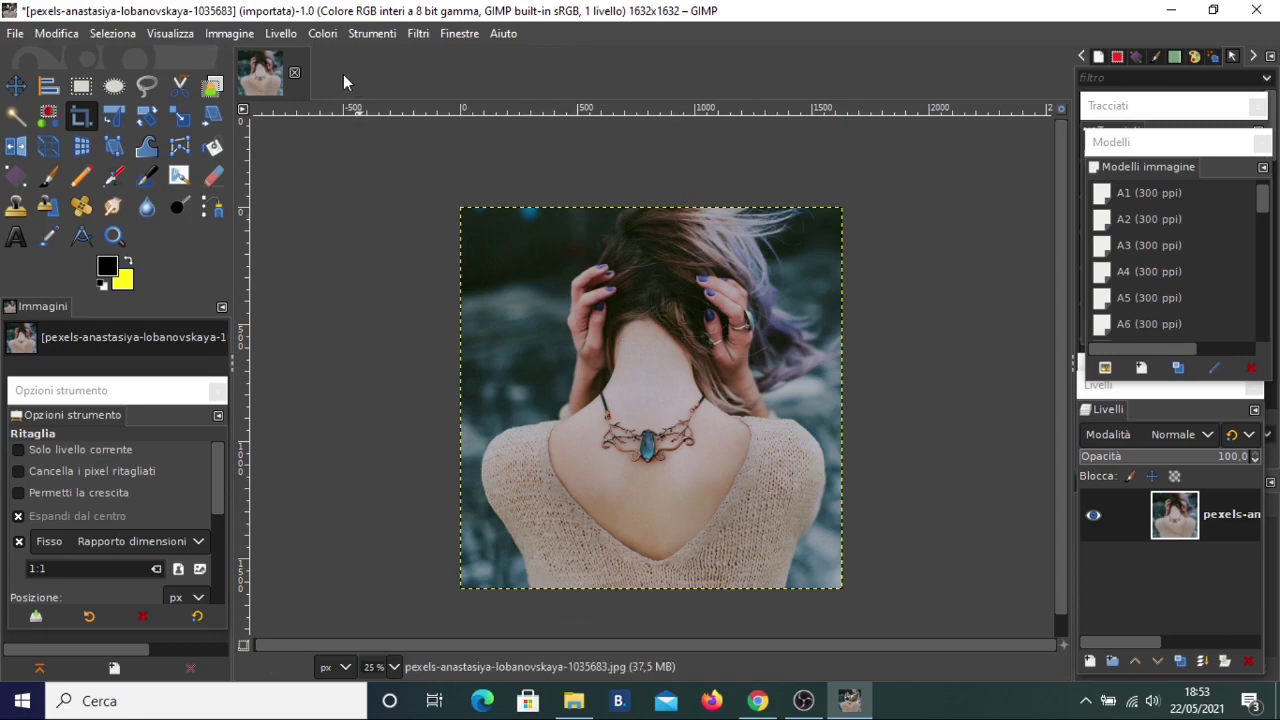
Step: Add a horizontal and a vertical guide at 33.33%
{"action": "left_click", "coordinate": [232, 34]}
{"action": "mouse_move", "coordinate": [241, 500]}
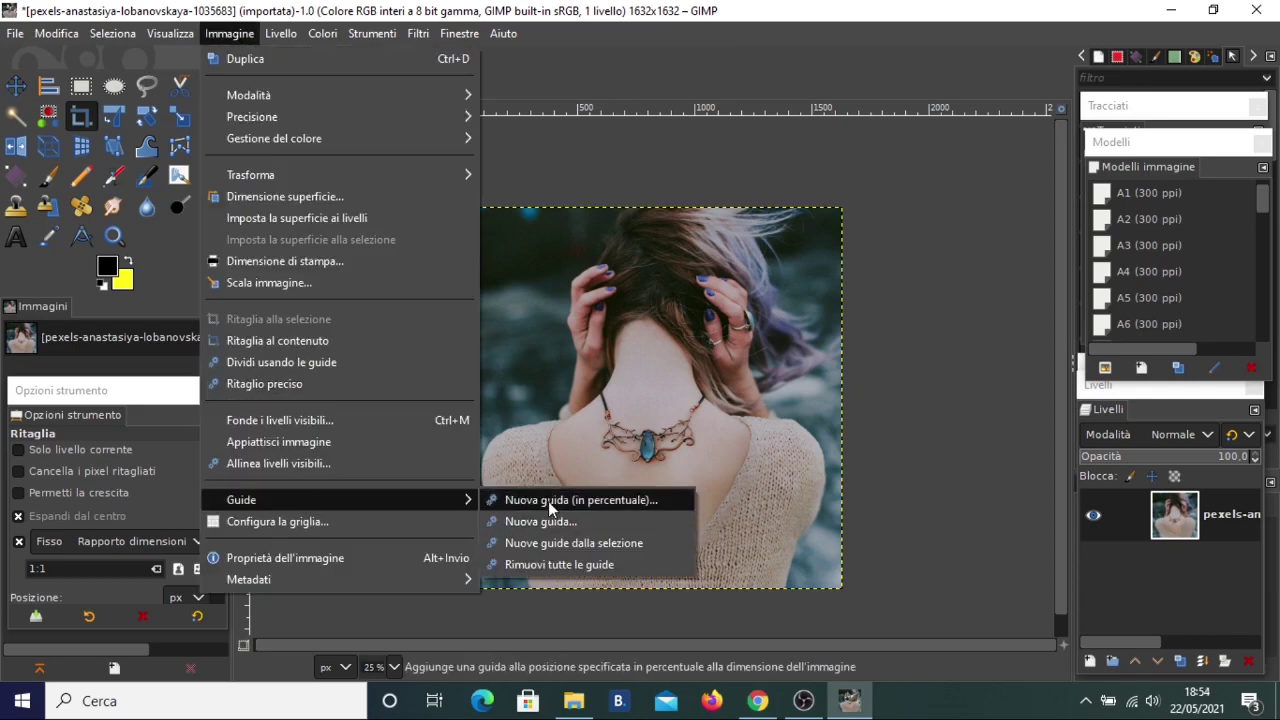
{"action": "left_click", "coordinate": [548, 500]}
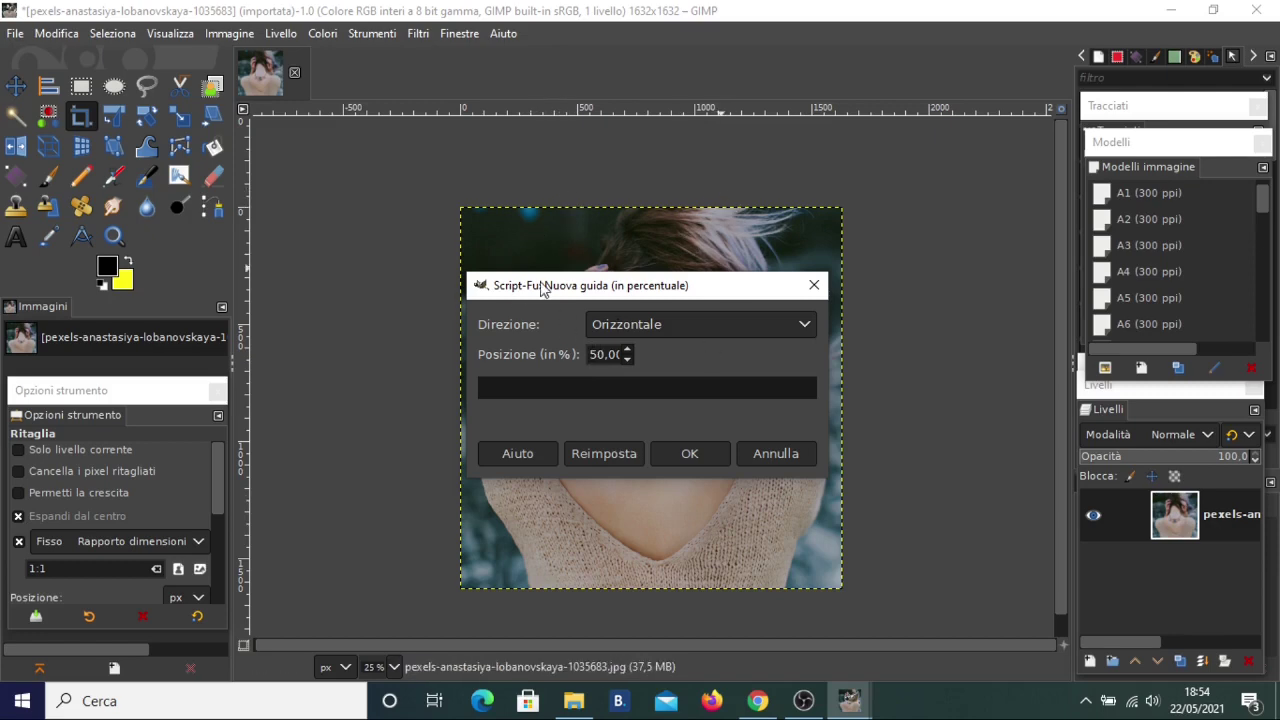
{"action": "left_click_drag", "start_coordinate": [592, 355], "coordinate": [654, 357]}
{"action": "key", "text": "BackSpace"}
{"action": "type", "text": "33,33"}
{"action": "left_click", "coordinate": [688, 455]}
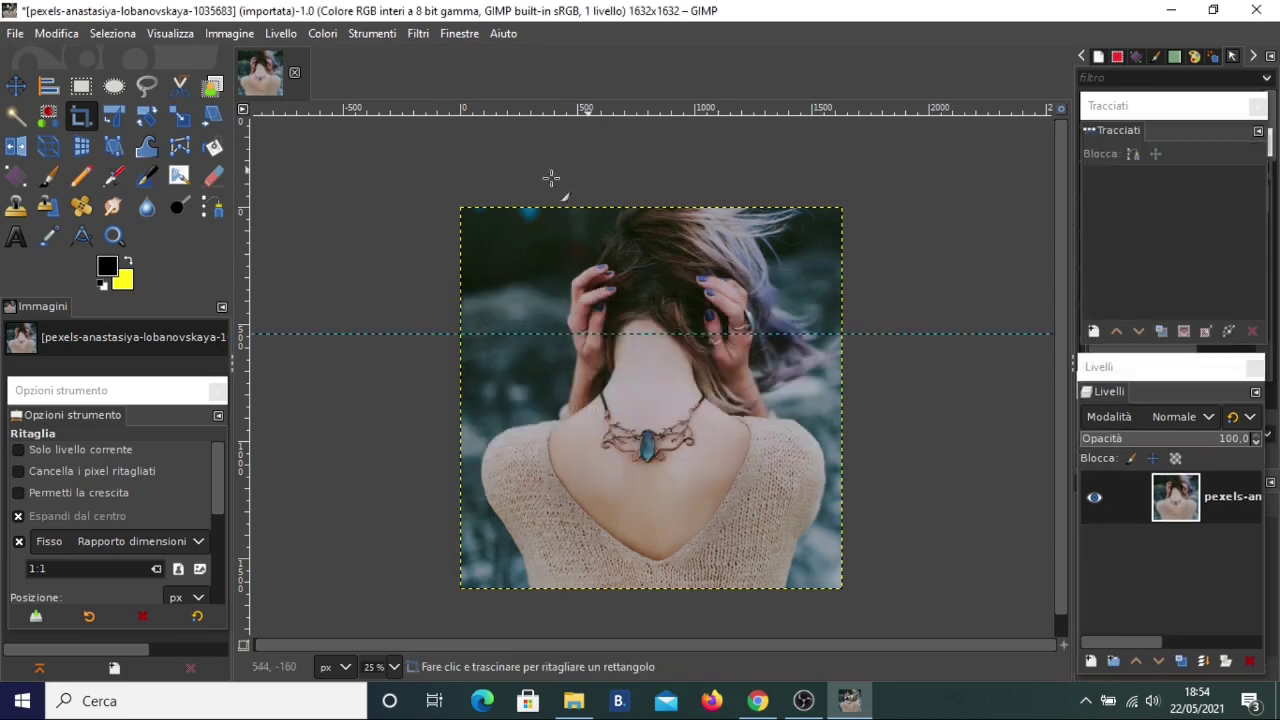
{"action": "left_click", "coordinate": [232, 35]}
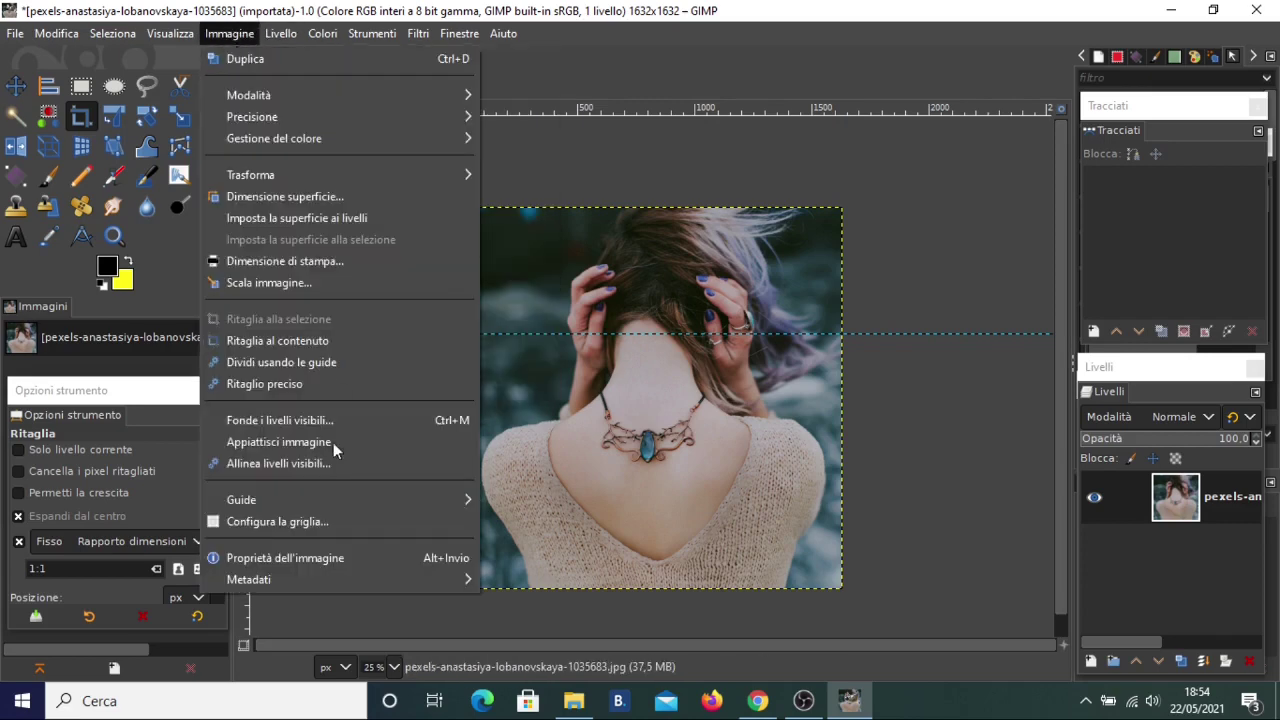
{"action": "mouse_move", "coordinate": [241, 500]}
{"action": "left_click", "coordinate": [560, 504]}
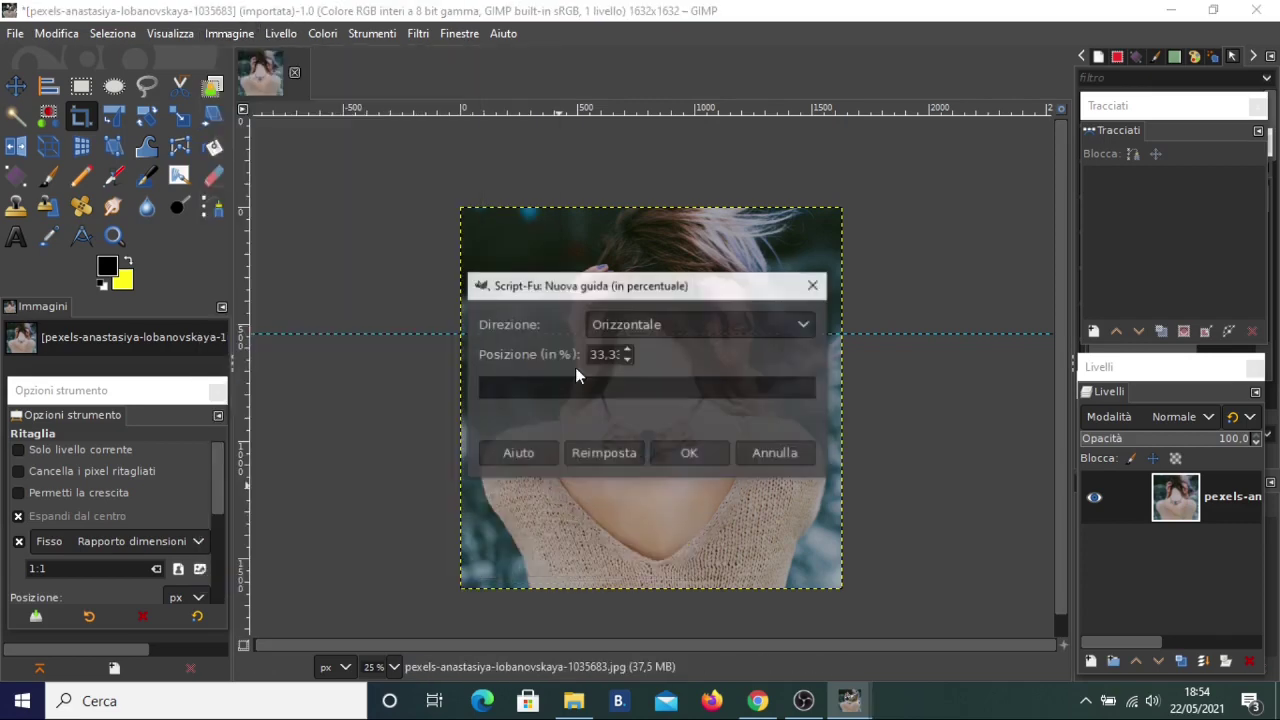
{"action": "left_click", "coordinate": [634, 326]}
{"action": "left_click", "coordinate": [634, 372]}
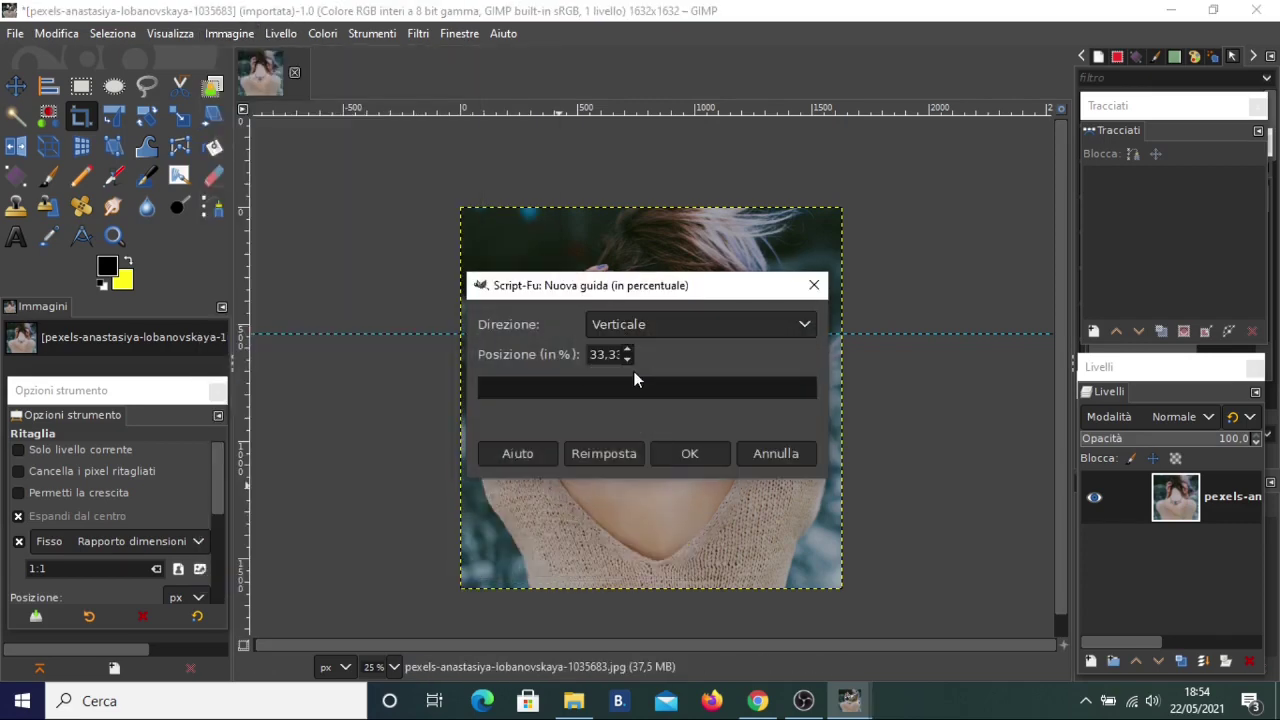
{"action": "left_click", "coordinate": [676, 453]}
Step: Add a vertical and a horizontal guide at 66.66%
{"action": "left_click", "coordinate": [229, 33]}
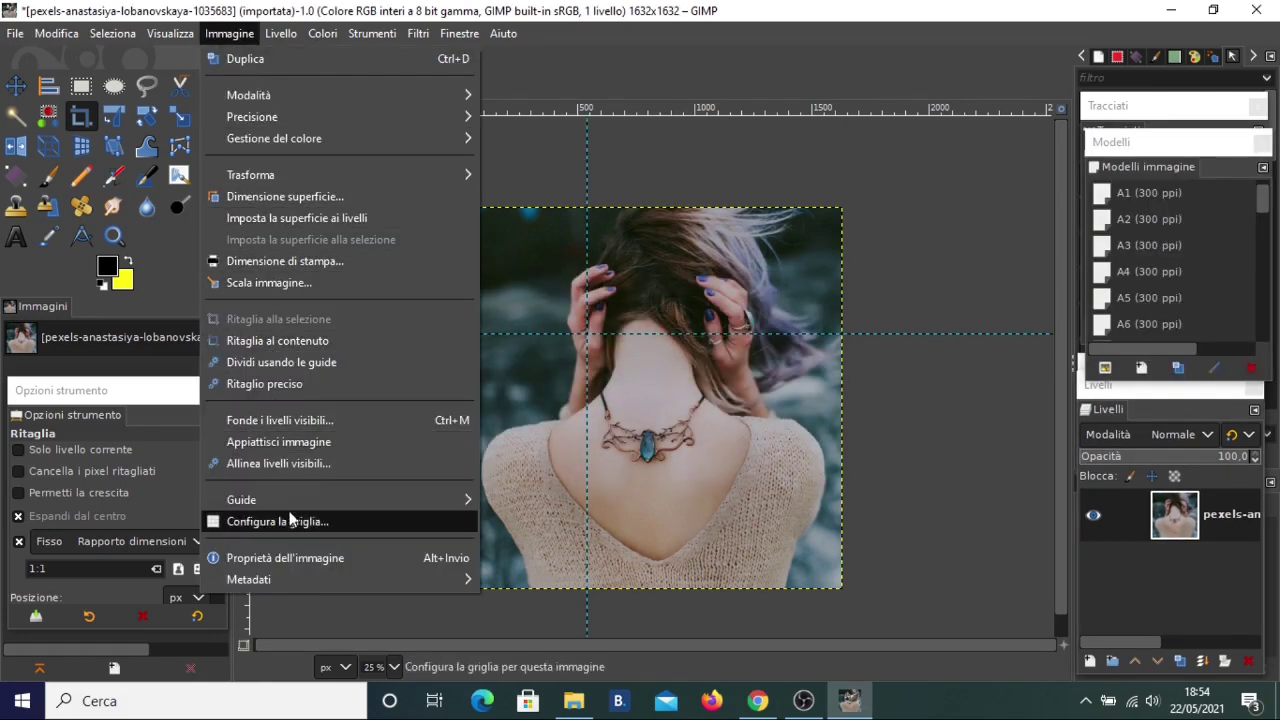
{"action": "left_click", "coordinate": [560, 500]}
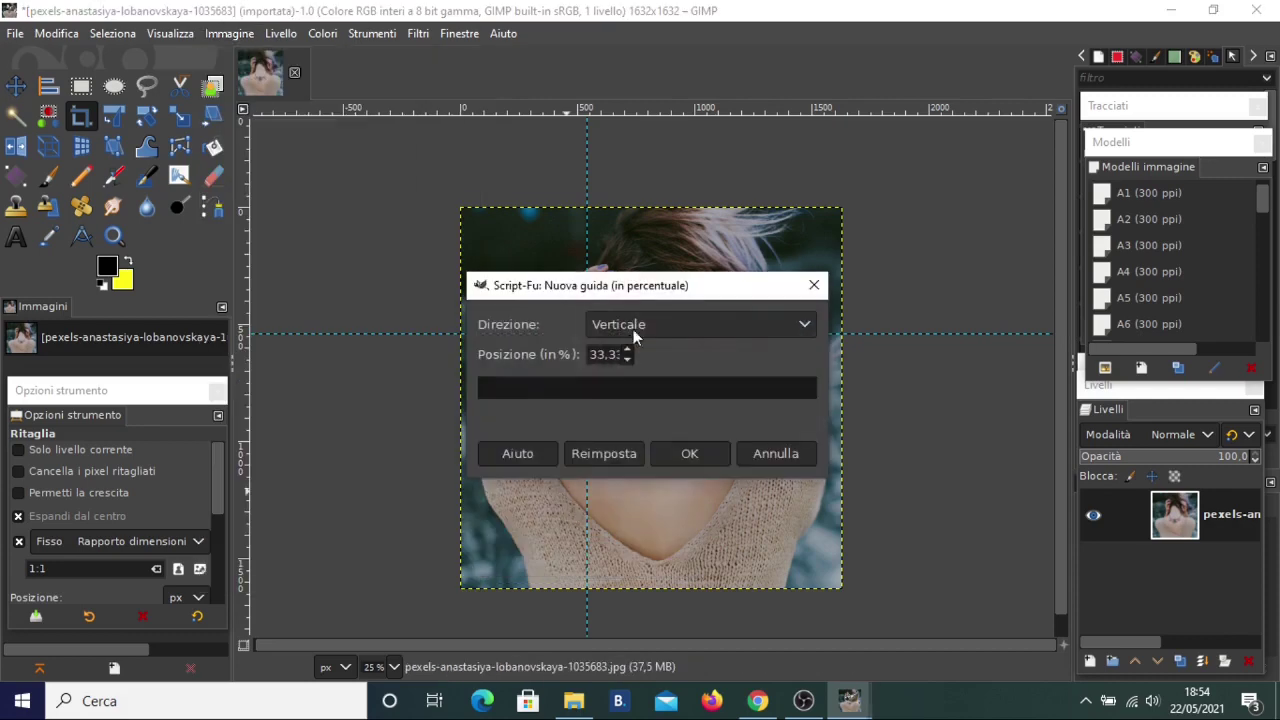
{"action": "key", "text": "Tab"}
{"action": "key", "text": "BackSpace"}
{"action": "key", "text": "BackSpace"}
{"action": "type", "text": "66.66"}
{"action": "left_click", "coordinate": [690, 453]}
{"action": "left_click", "coordinate": [238, 40]}
{"action": "mouse_move", "coordinate": [241, 499]}
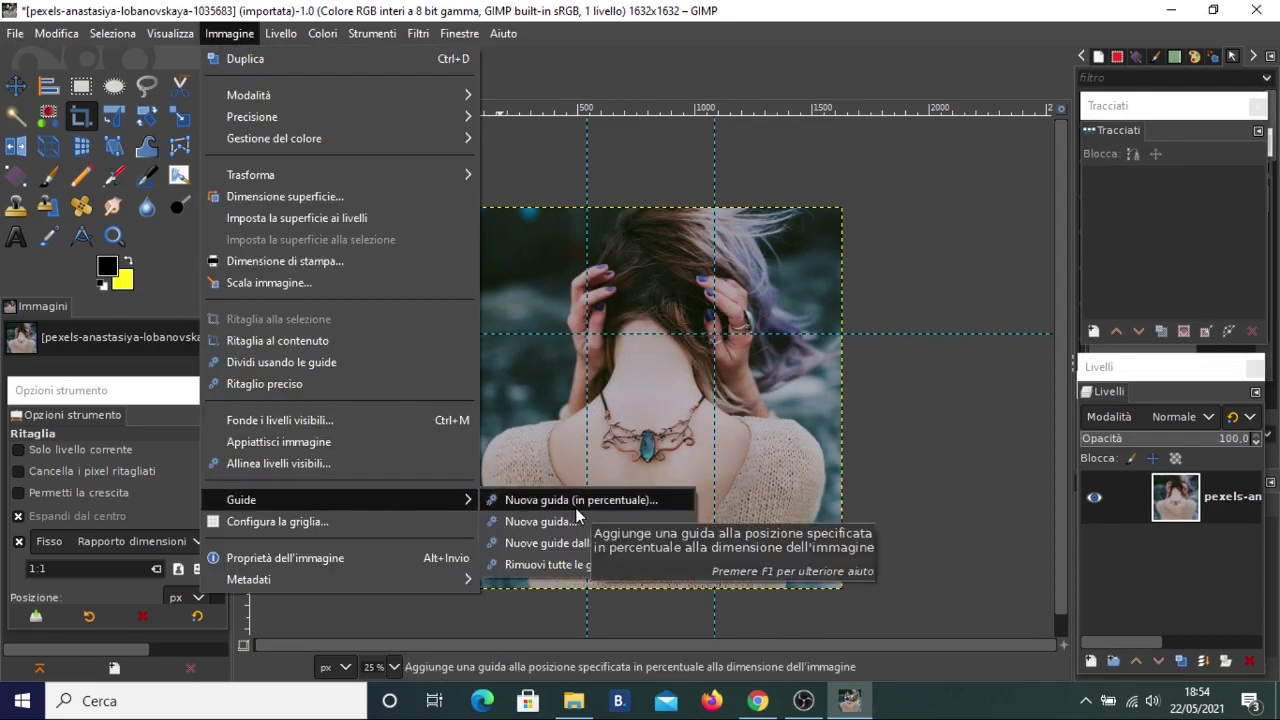
{"action": "left_click", "coordinate": [575, 507]}
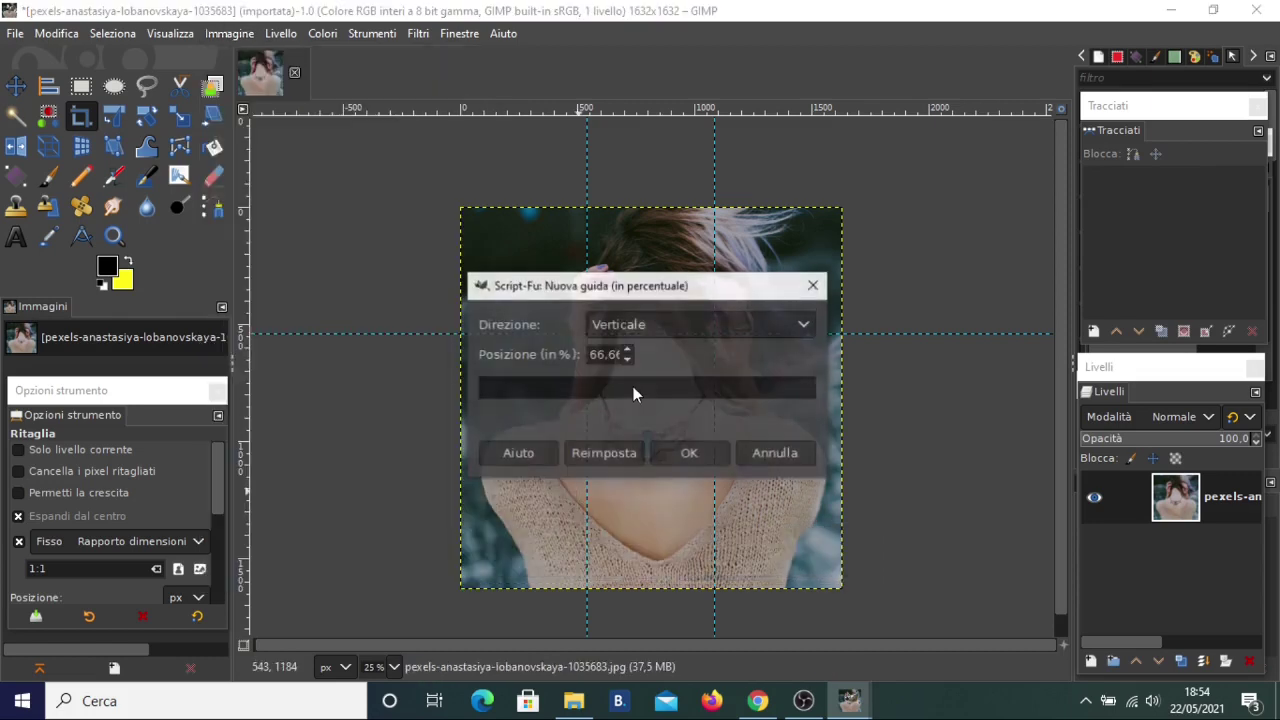
{"action": "left_click", "coordinate": [649, 324]}
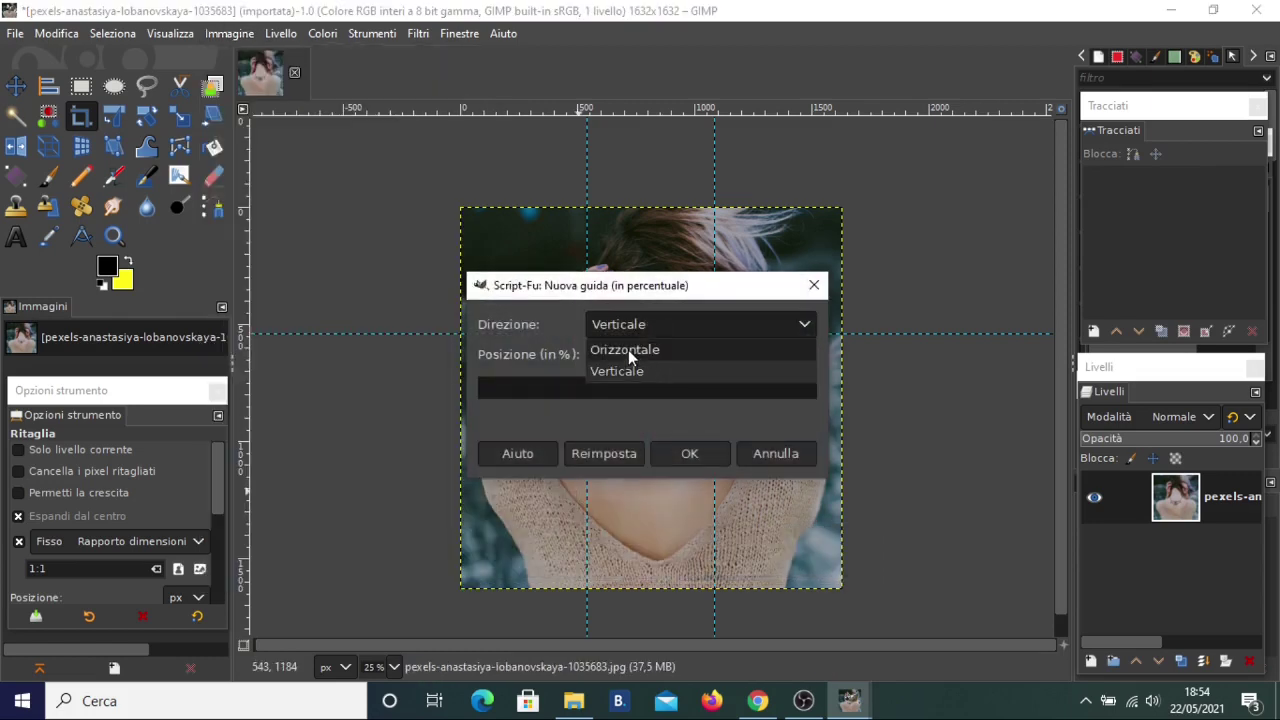
{"action": "left_click", "coordinate": [628, 350]}
{"action": "left_click", "coordinate": [690, 453]}
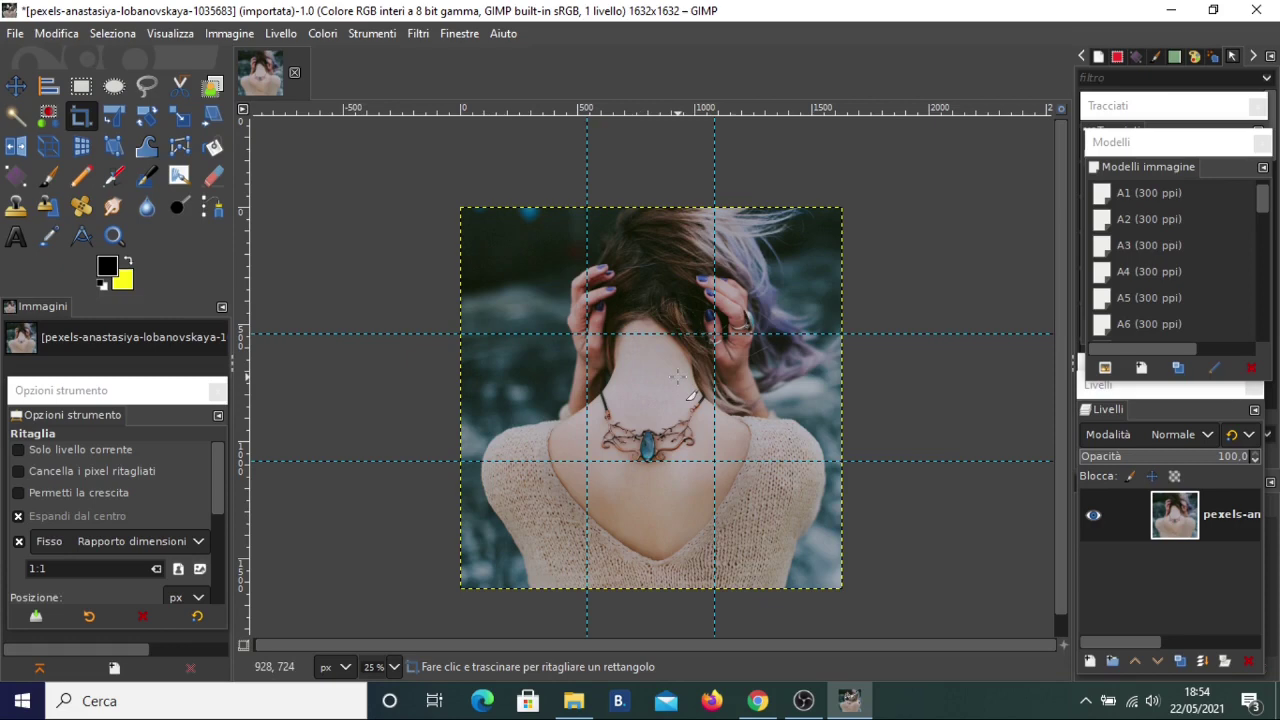
Step: Create a new transparent layer named box1
{"action": "scroll", "coordinate": [668, 365], "scroll_direction": "up", "scroll_amount": 1}
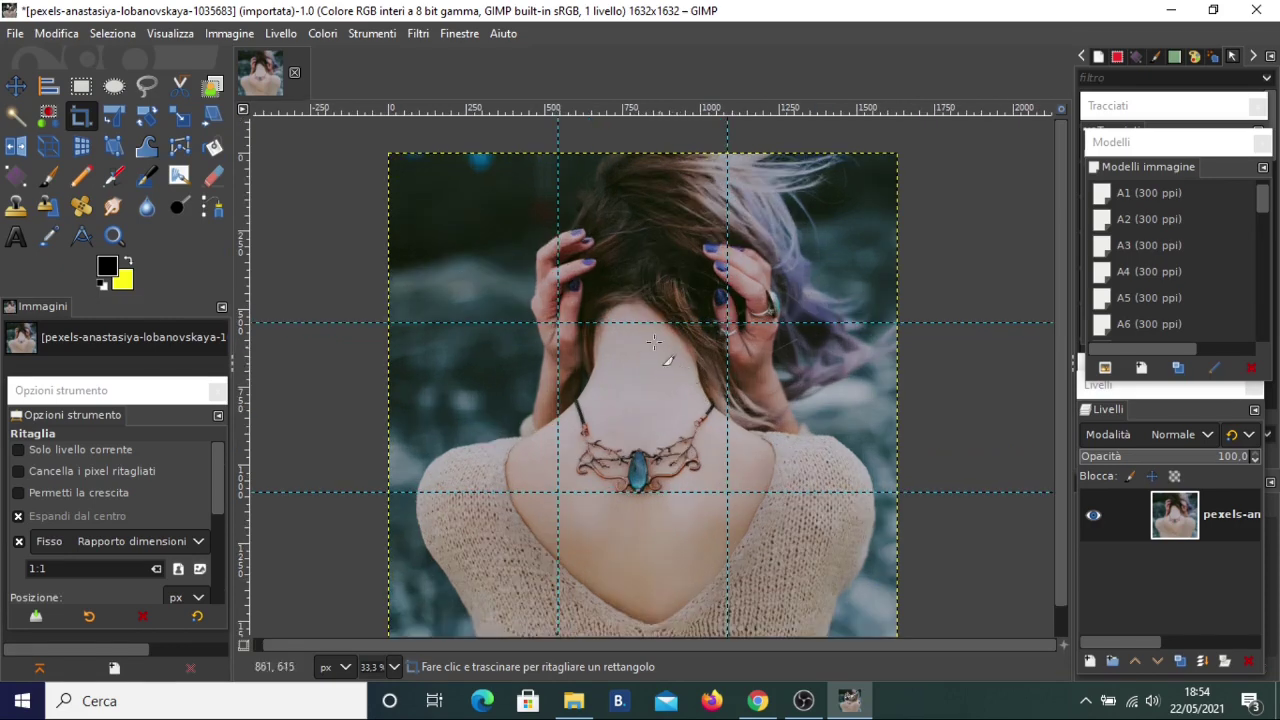
{"action": "scroll", "coordinate": [652, 342], "scroll_direction": "down", "scroll_amount": 1}
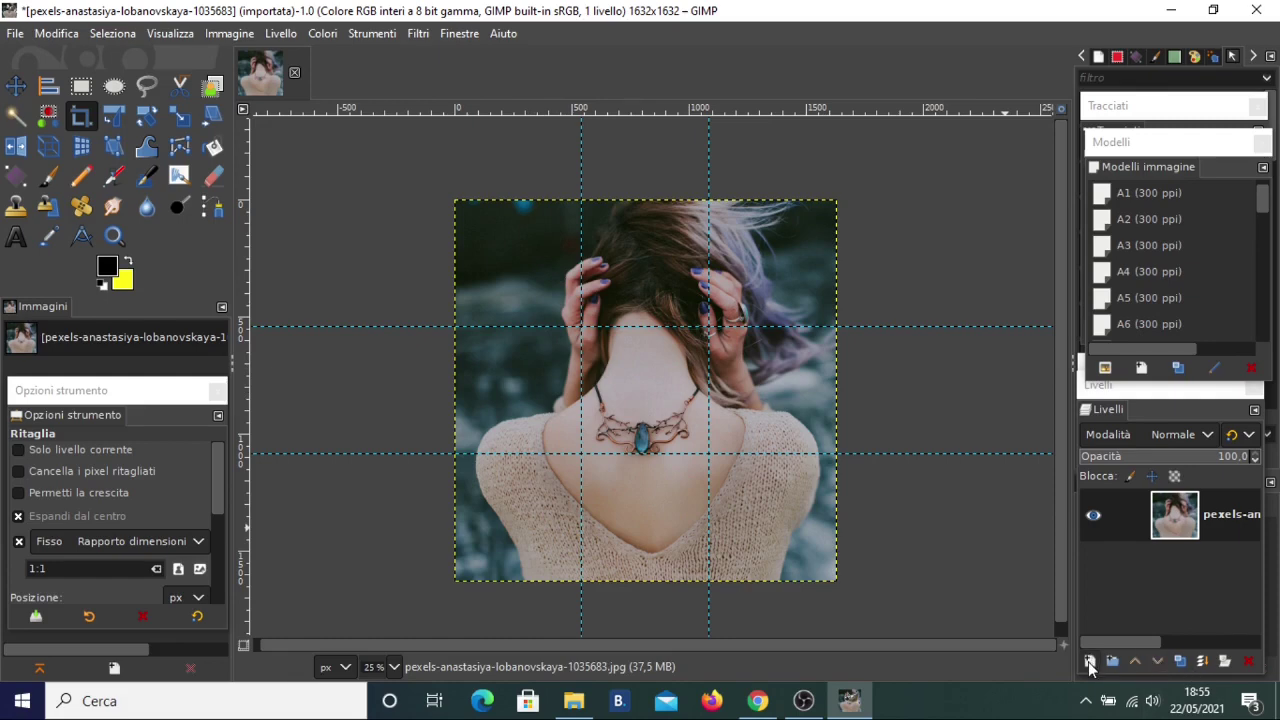
{"action": "left_click", "coordinate": [1090, 662]}
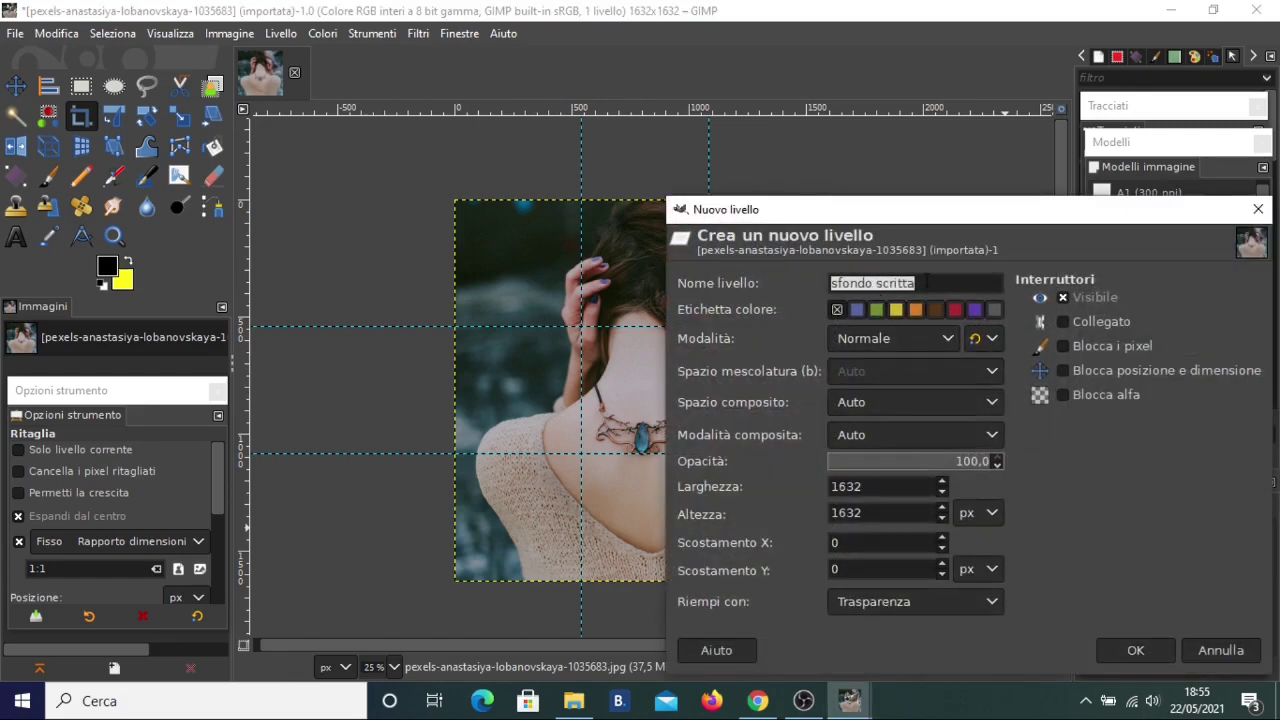
{"action": "type", "text": "box1"}
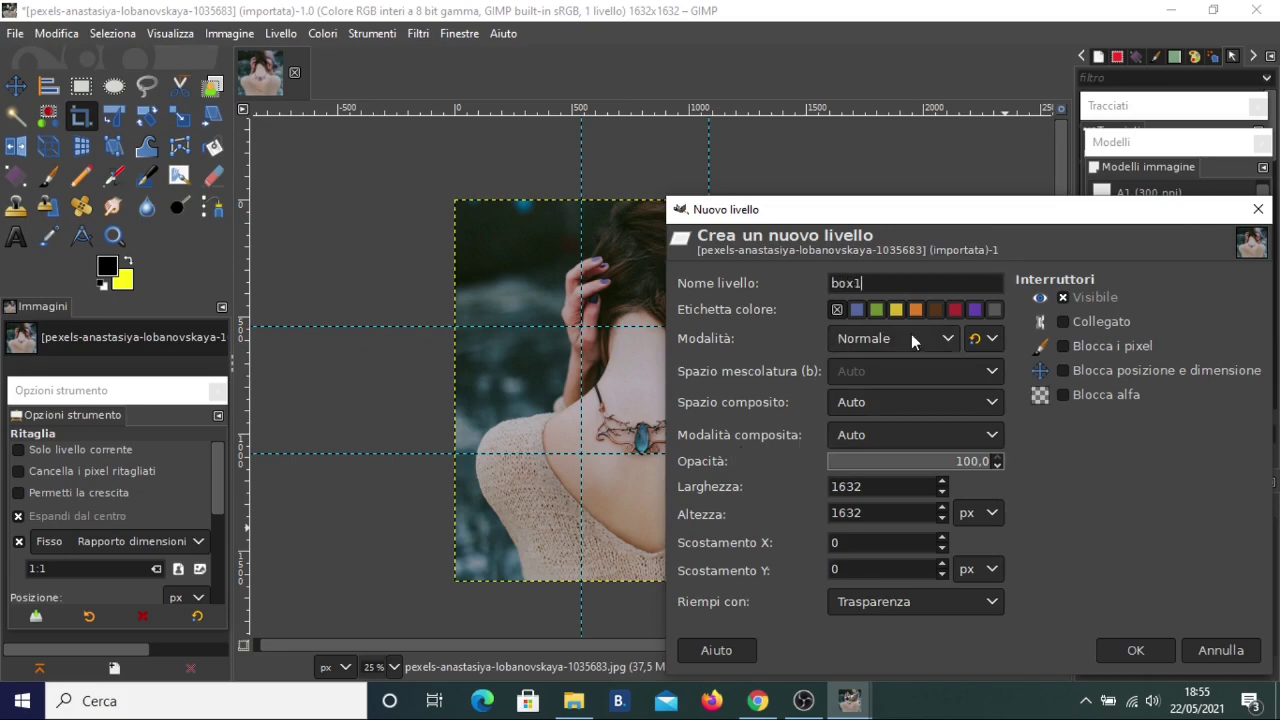
{"action": "left_click", "coordinate": [1166, 648]}
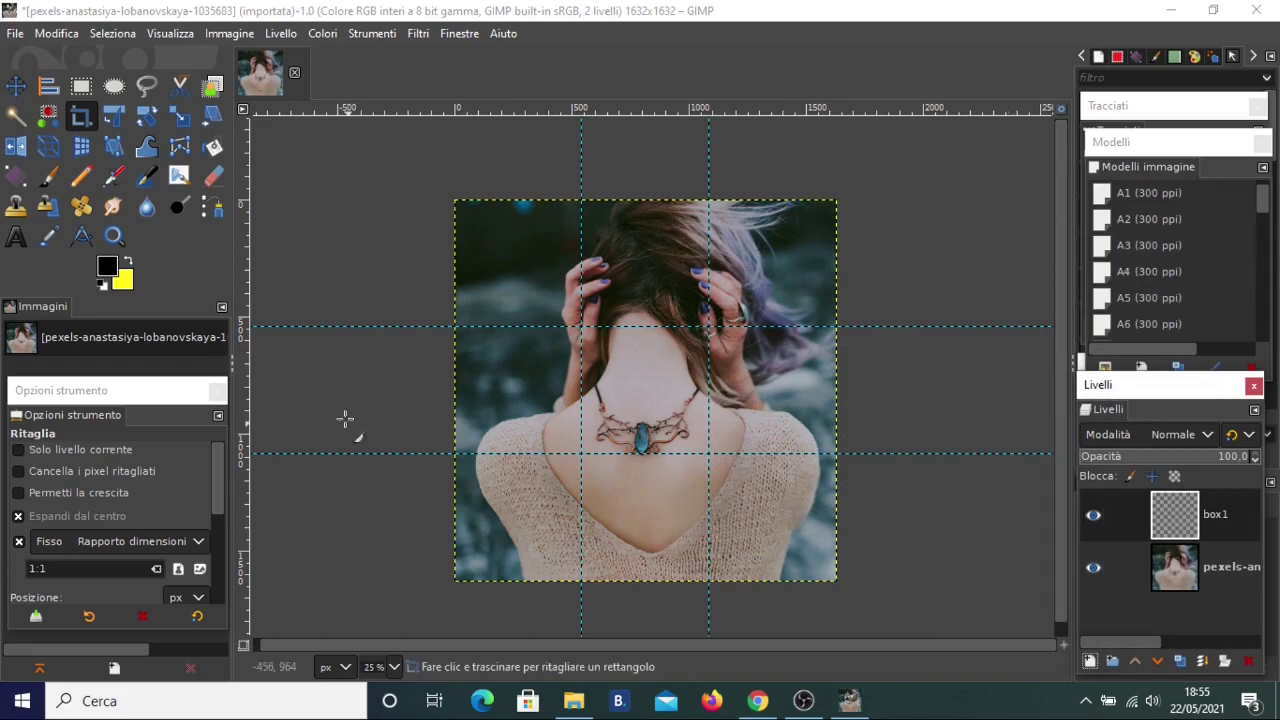
Step: Draw a rectangular selection around the woman's head and raised hands
{"action": "left_click", "coordinate": [81, 86]}
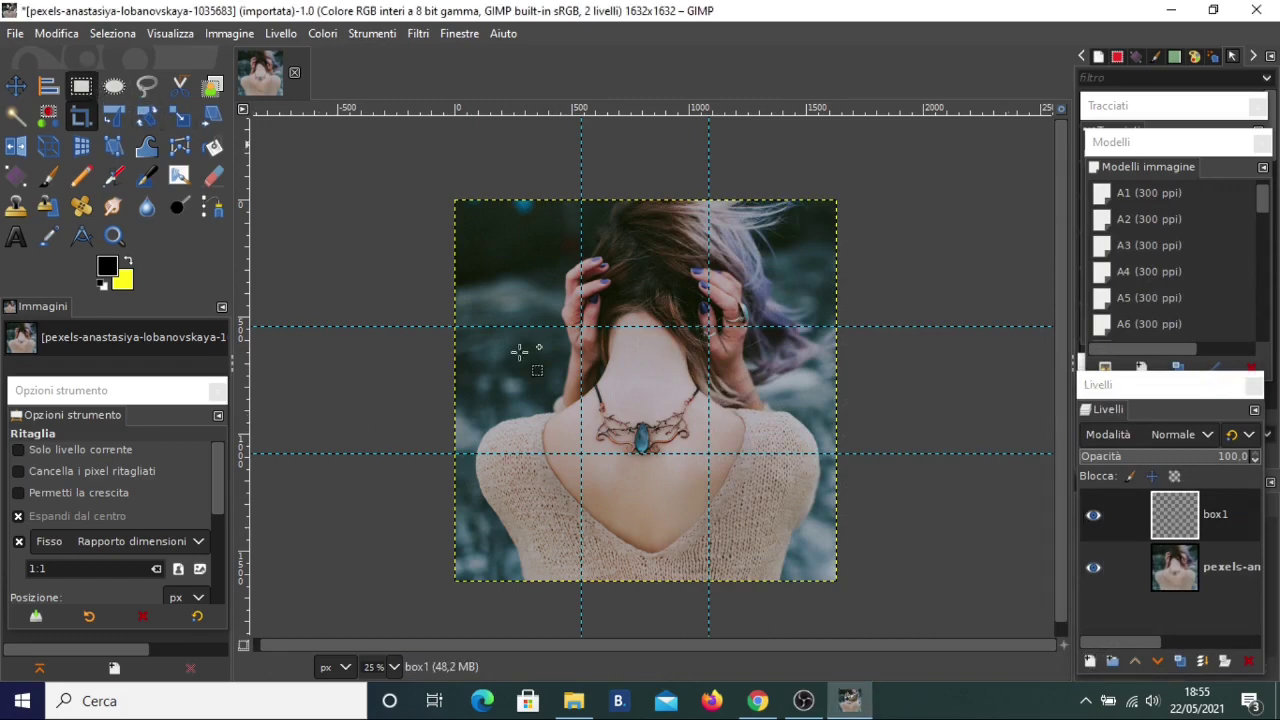
{"action": "left_click_drag", "start_coordinate": [500, 256], "coordinate": [678, 444]}
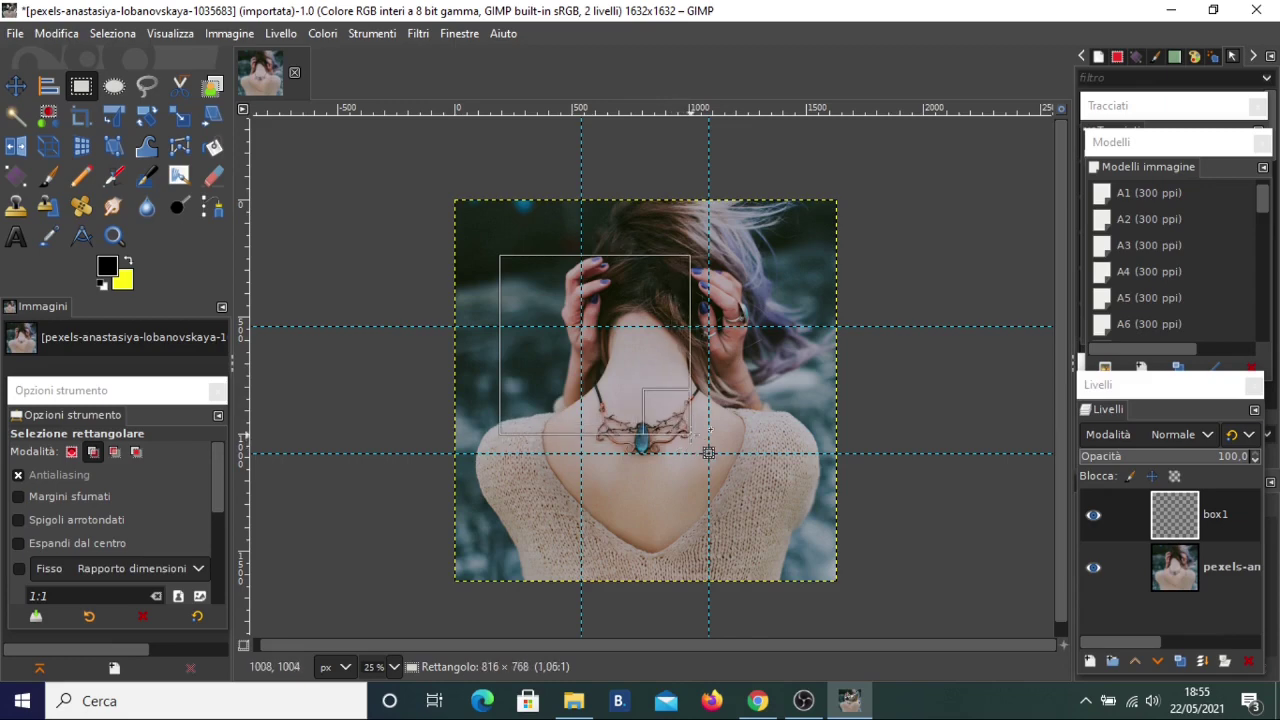
{"action": "left_click_drag", "start_coordinate": [698, 440], "coordinate": [692, 436]}
{"action": "left_click_drag", "start_coordinate": [528, 304], "coordinate": [504, 274]}
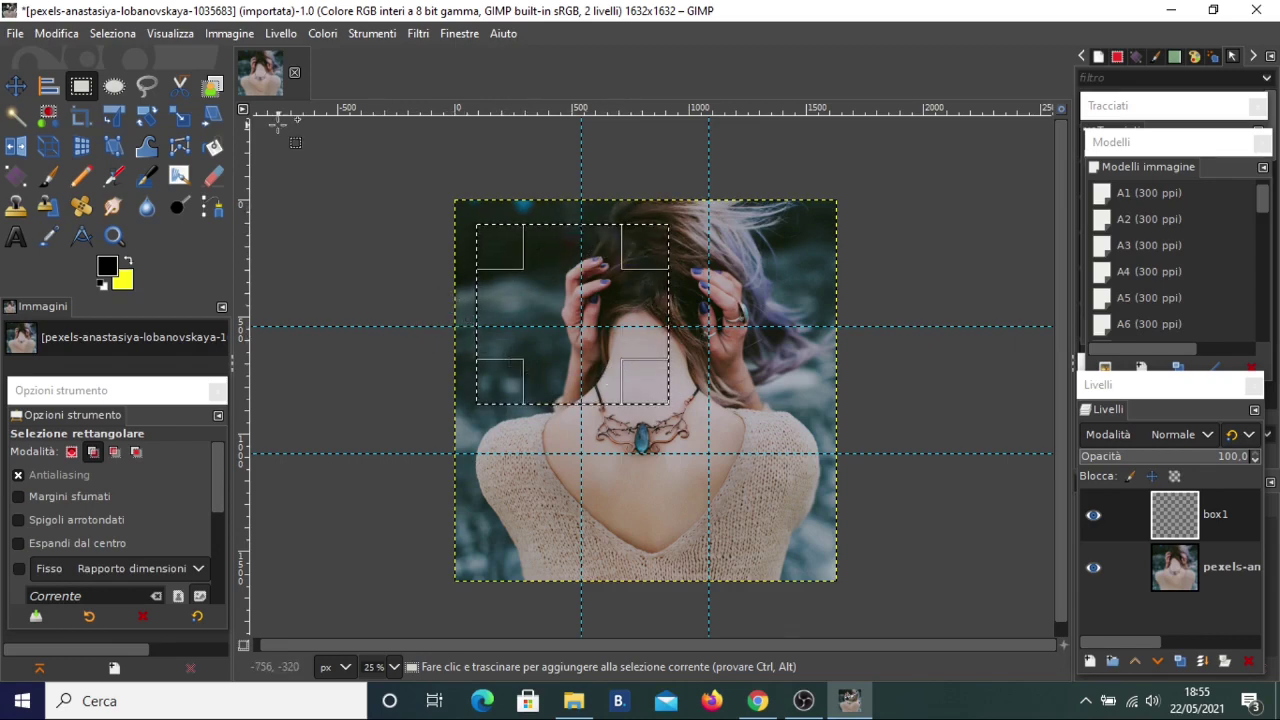
Step: Turn the rectangle into a 20 px border selection
{"action": "left_click", "coordinate": [113, 33]}
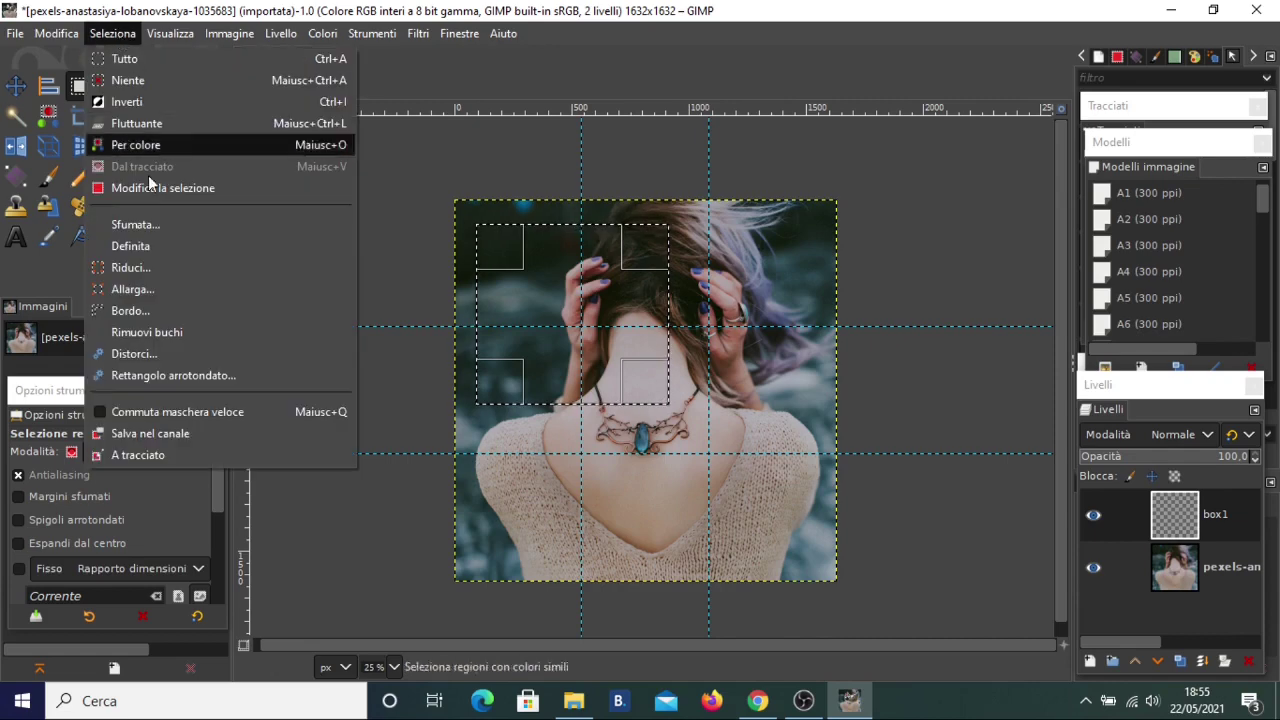
{"action": "left_click", "coordinate": [147, 316]}
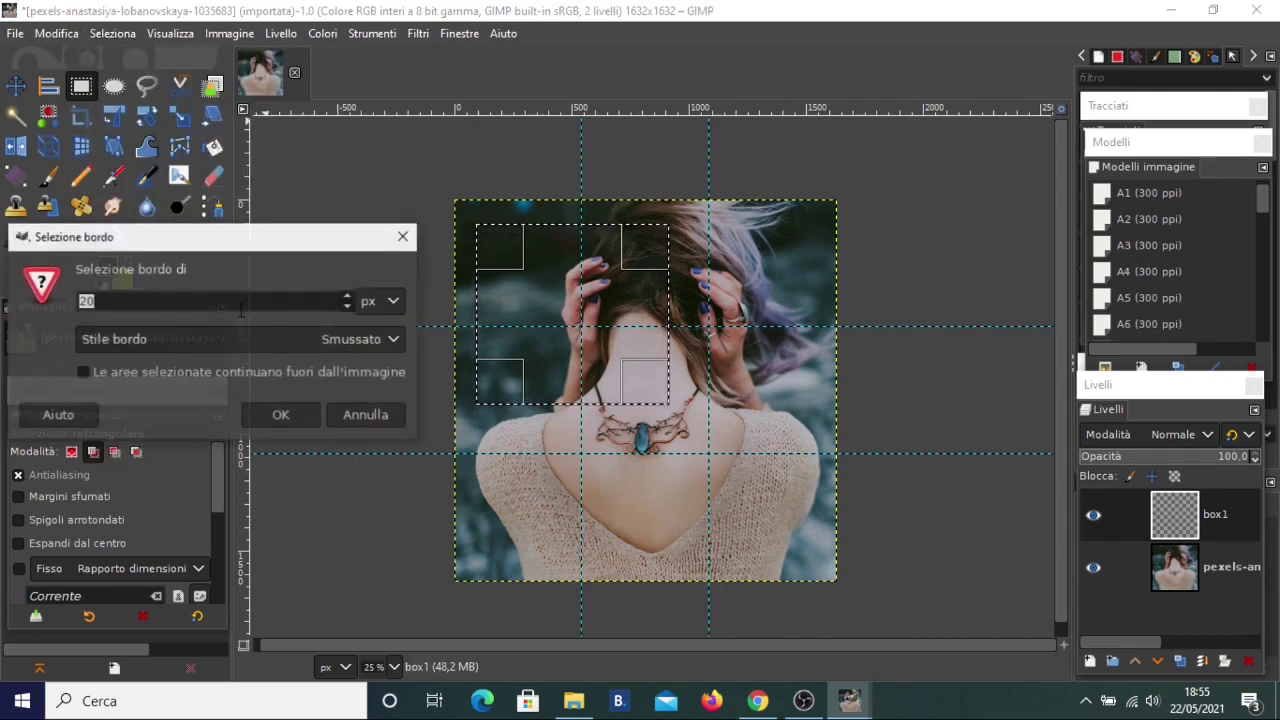
{"action": "left_click", "coordinate": [283, 416]}
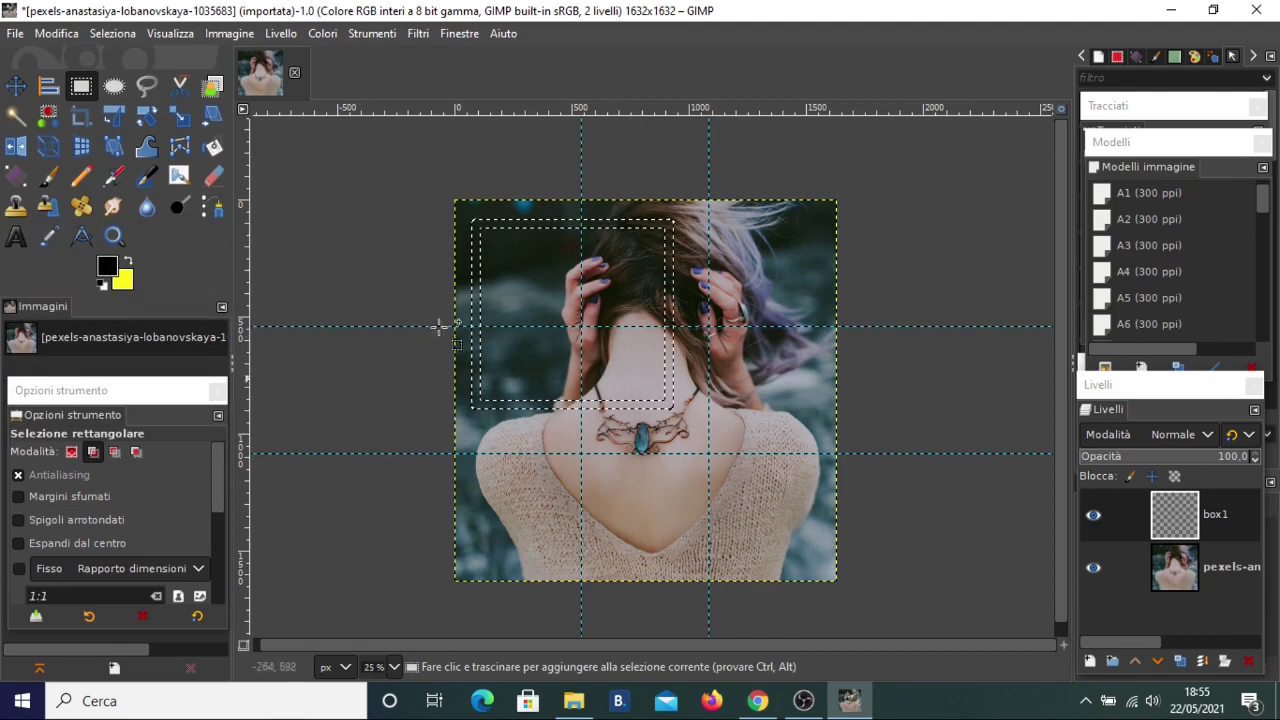
Step: Fill the border with white using Bucket Fill, then select none
{"action": "left_click", "coordinate": [104, 285]}
{"action": "left_click", "coordinate": [129, 263]}
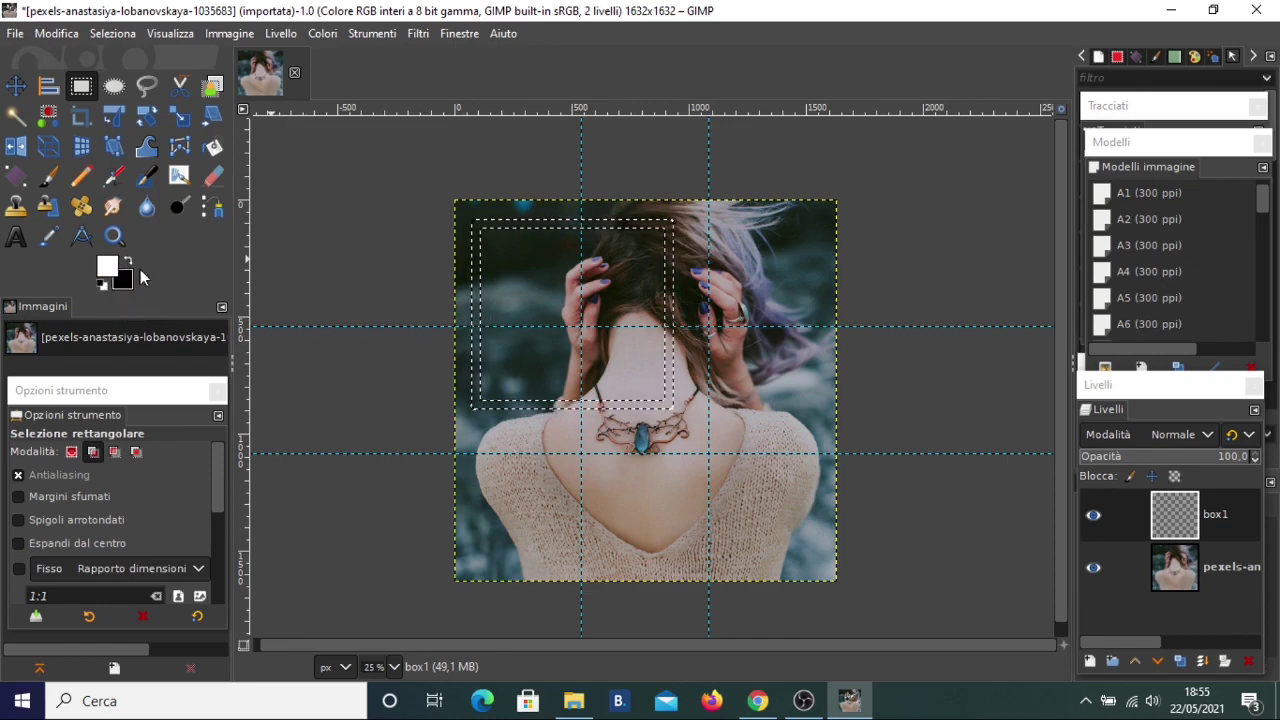
{"action": "left_click", "coordinate": [212, 146]}
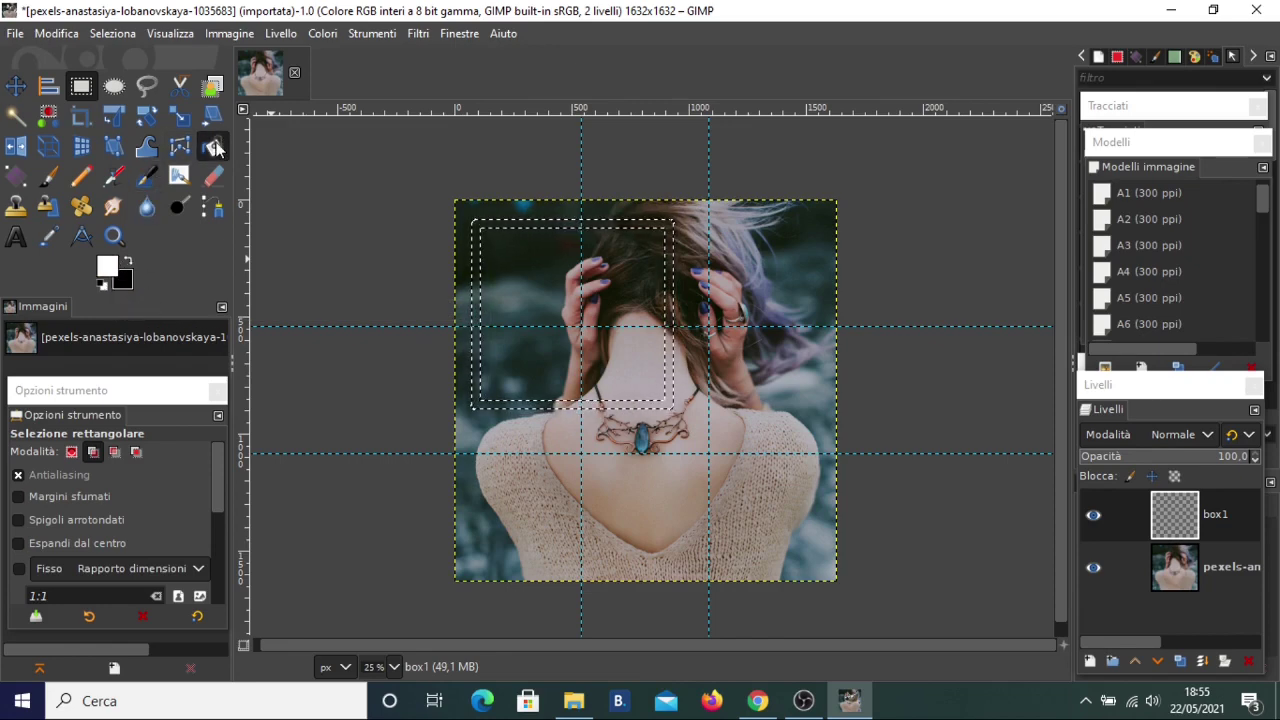
{"action": "left_click", "coordinate": [477, 231]}
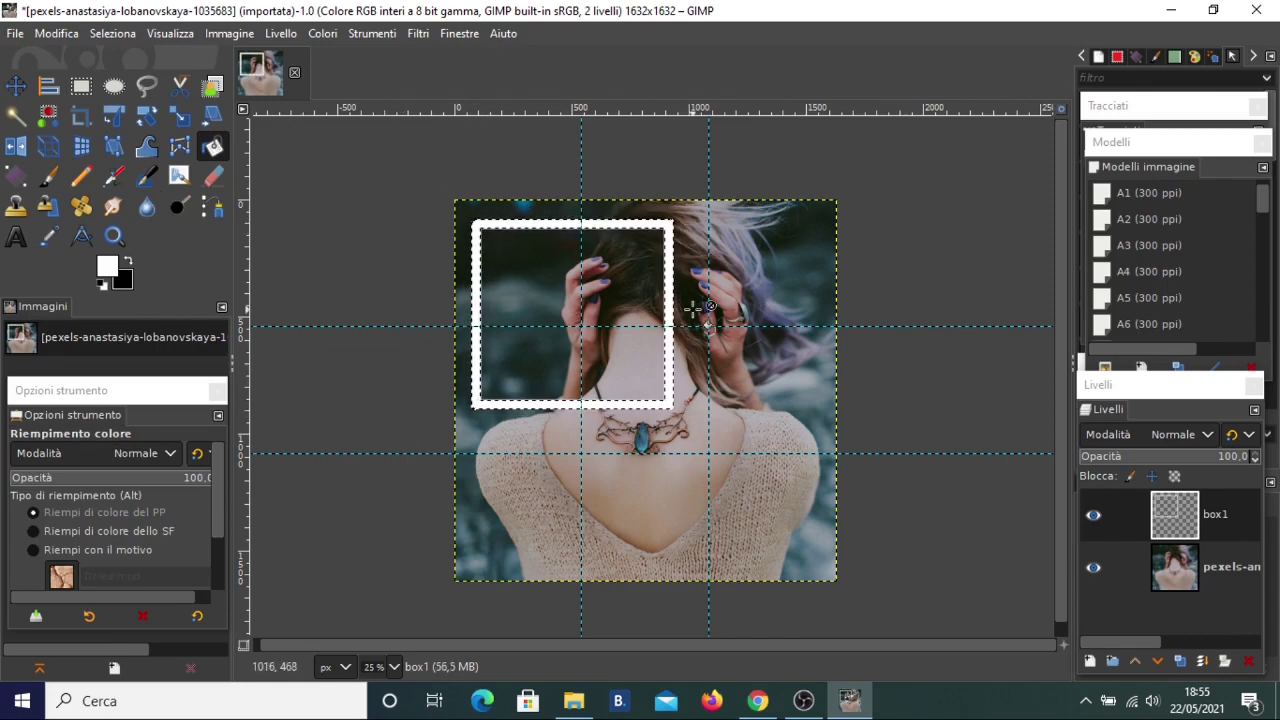
{"action": "left_click", "coordinate": [119, 36]}
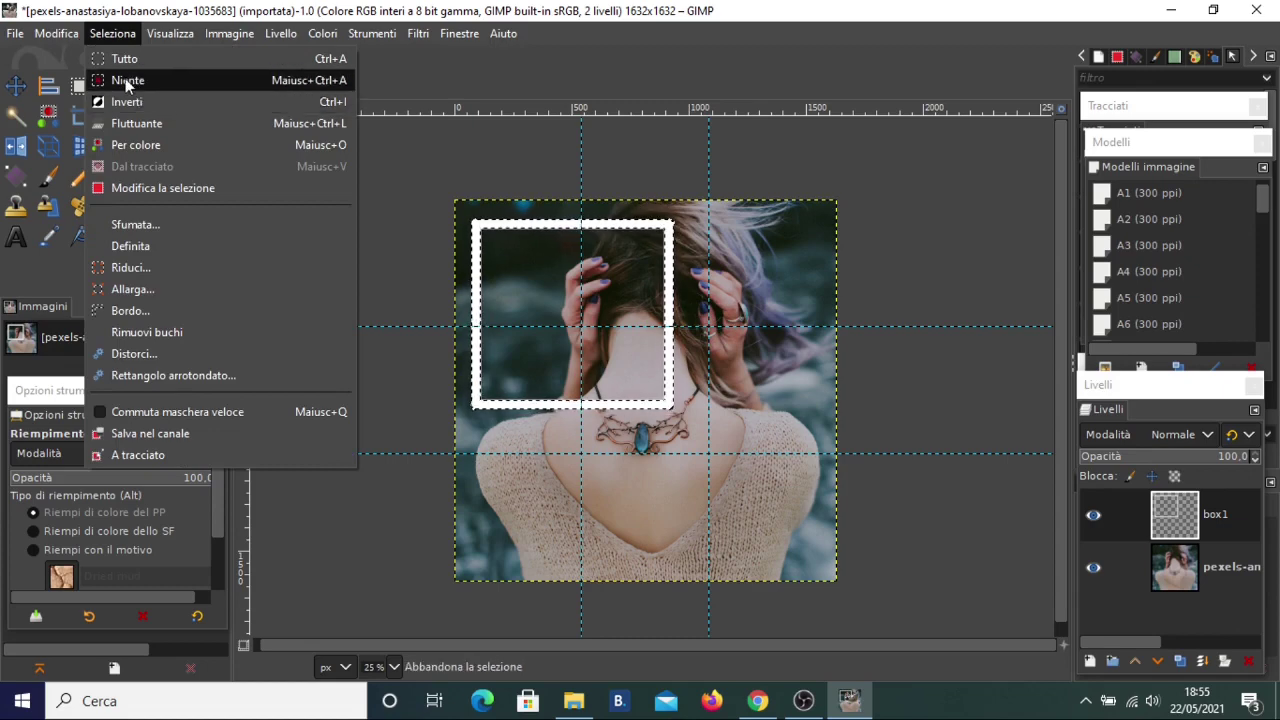
{"action": "left_click", "coordinate": [127, 84]}
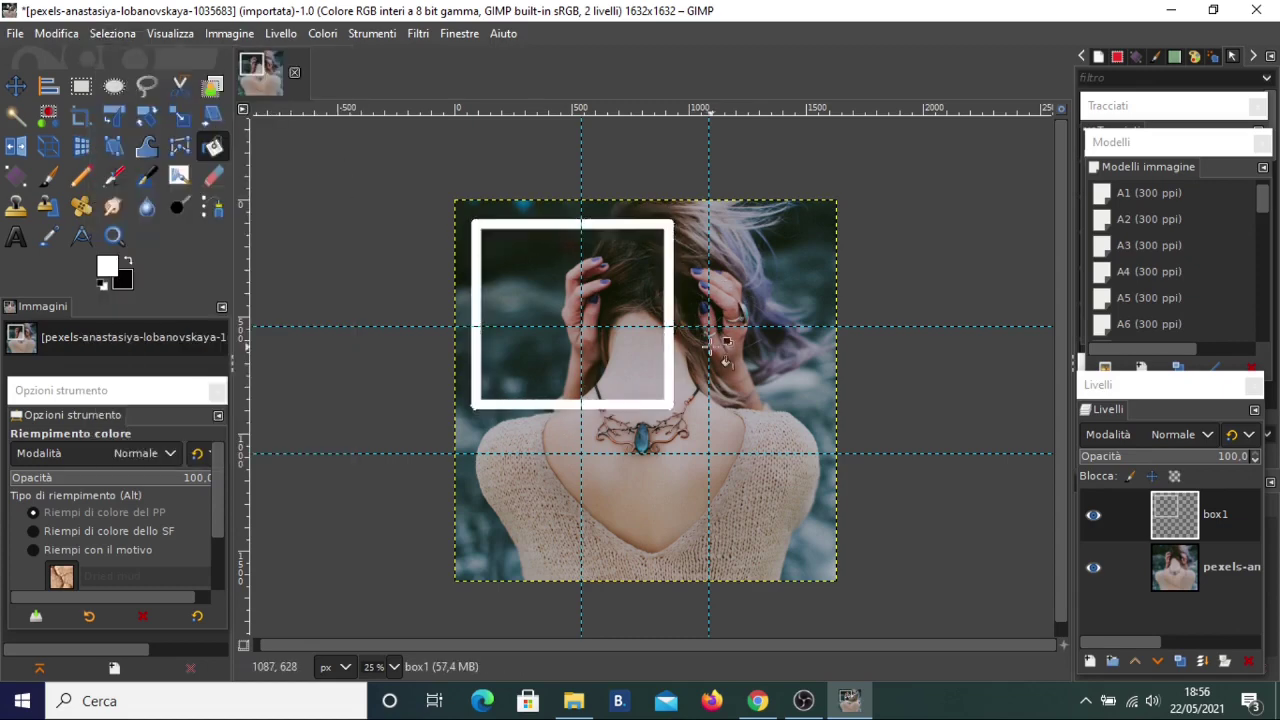
Step: Crop box1 to its content and scale the white frame slightly larger
{"action": "left_click", "coordinate": [1228, 528]}
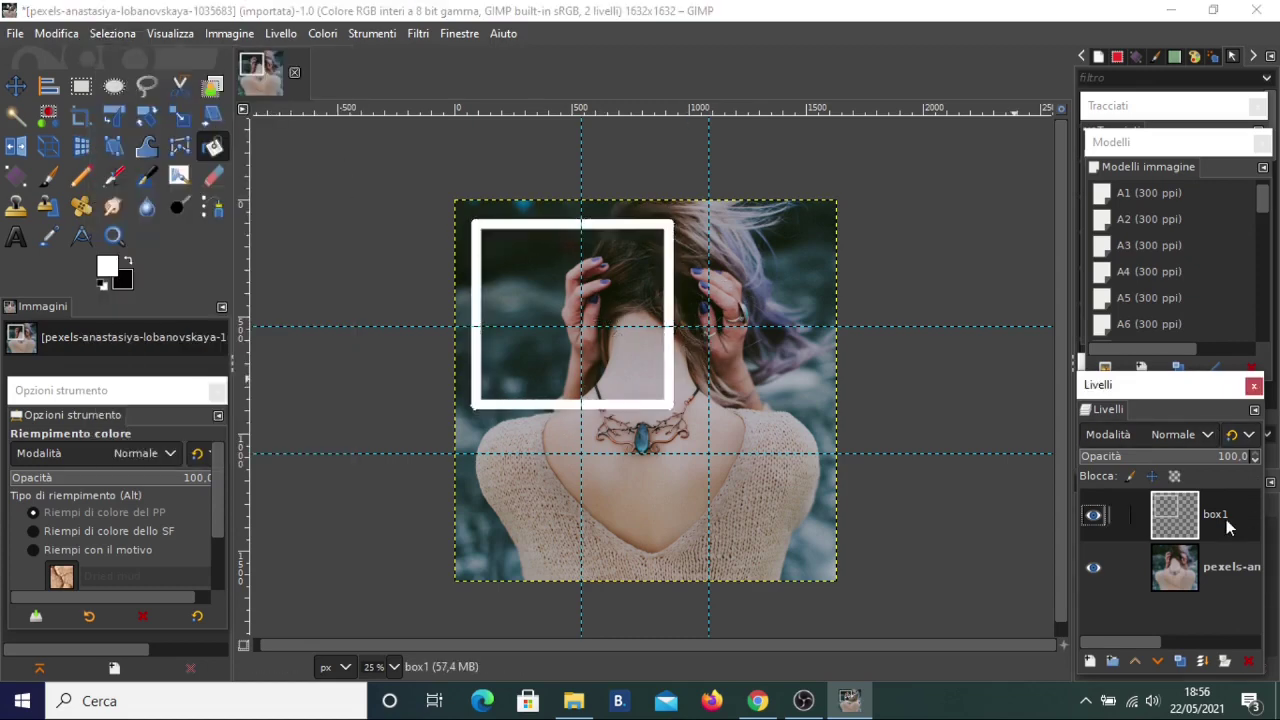
{"action": "left_click", "coordinate": [281, 33]}
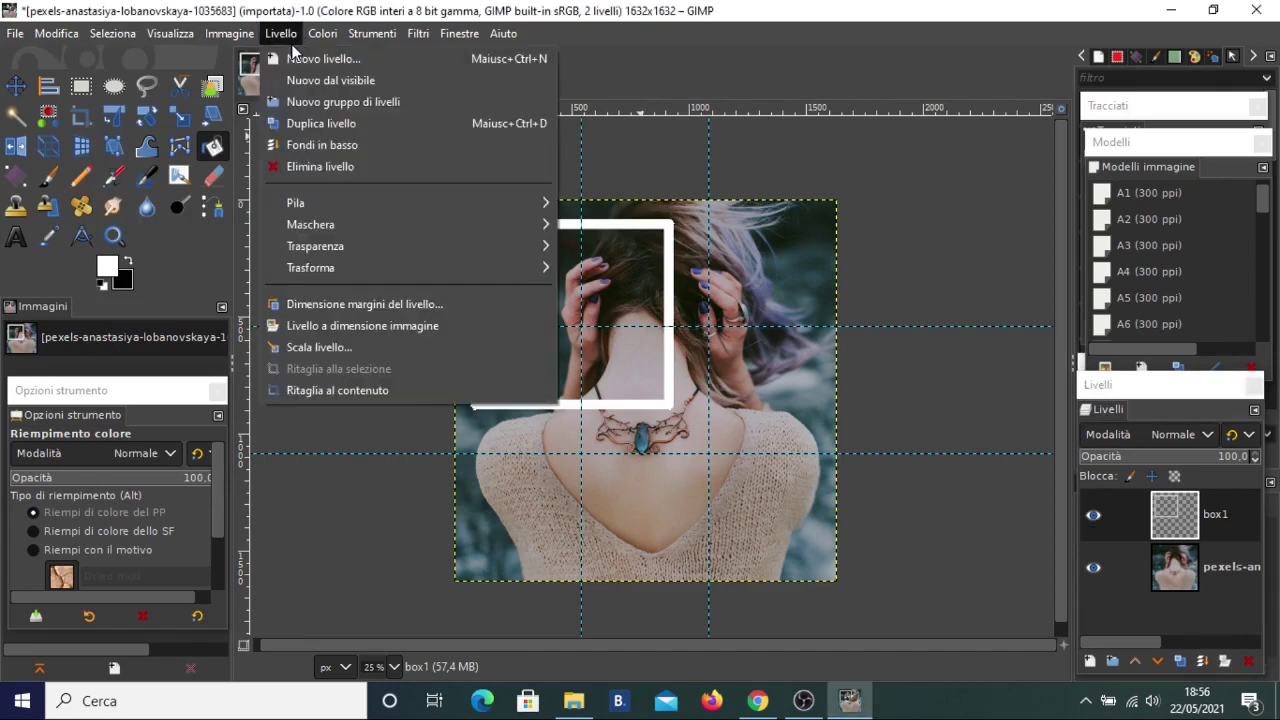
{"action": "left_click", "coordinate": [380, 390]}
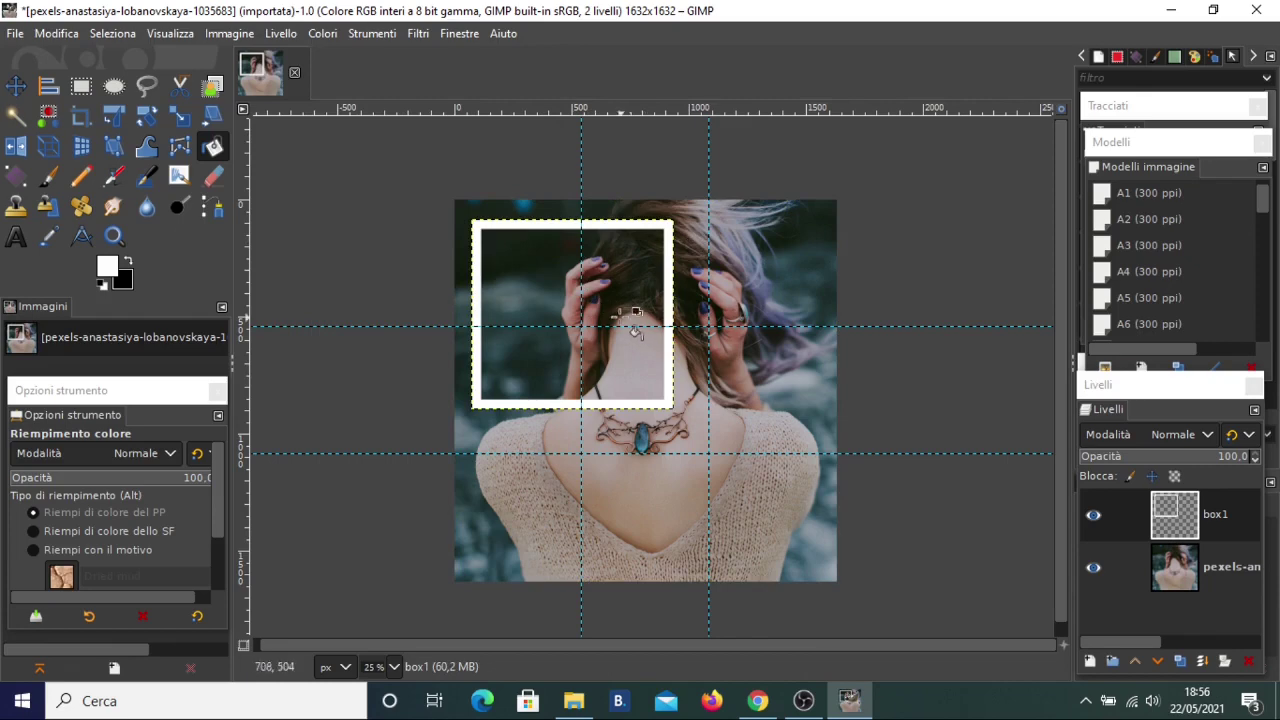
{"action": "left_click", "coordinate": [180, 116]}
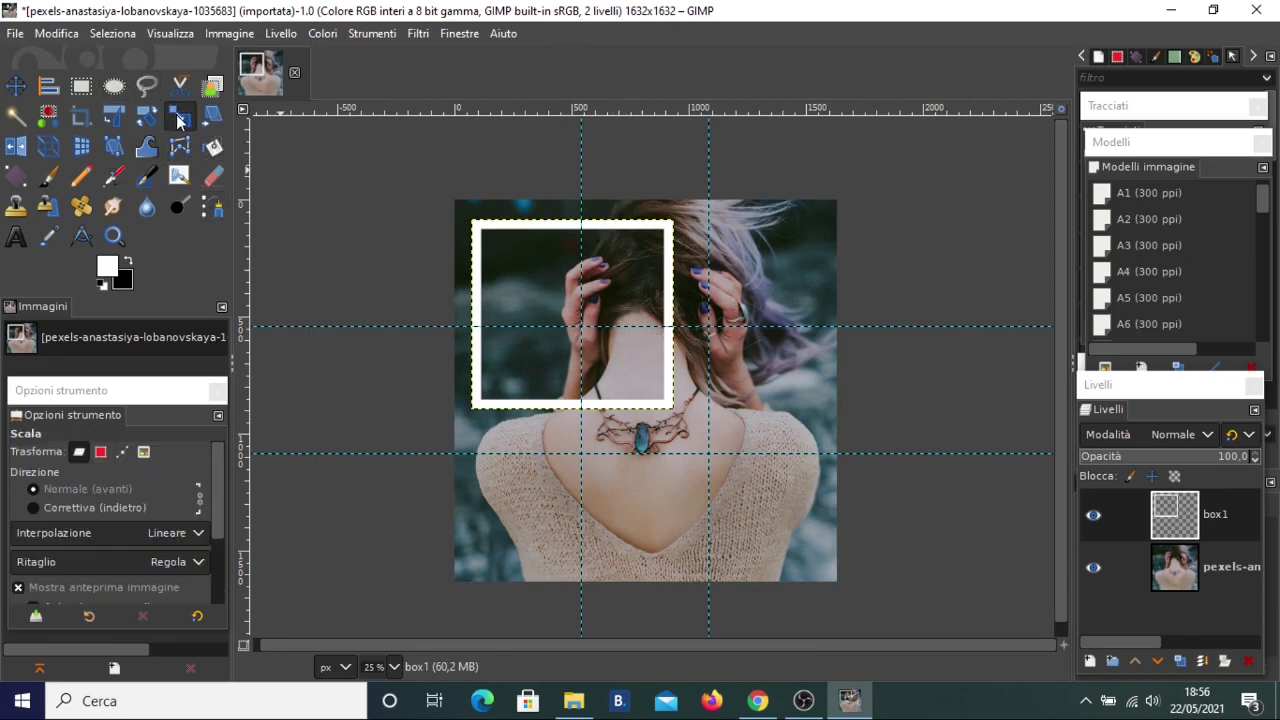
{"action": "left_click_drag", "start_coordinate": [637, 351], "coordinate": [645, 369]}
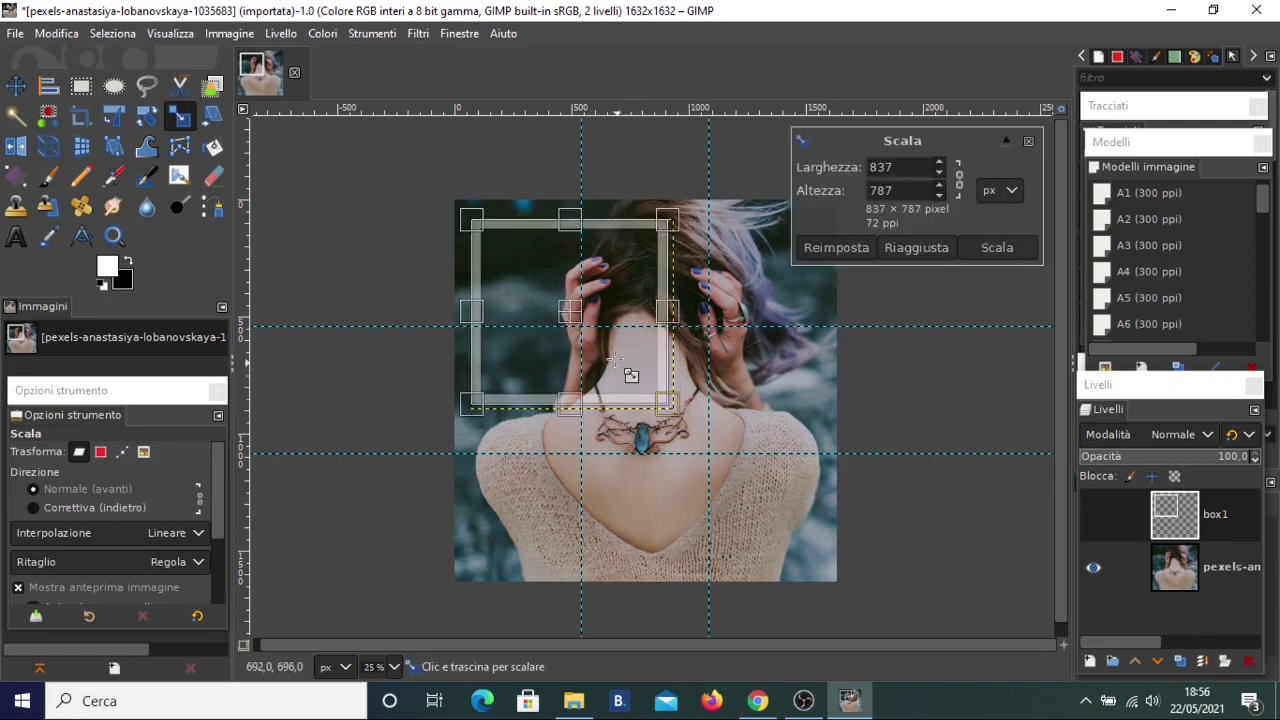
{"action": "left_click", "coordinate": [1028, 141]}
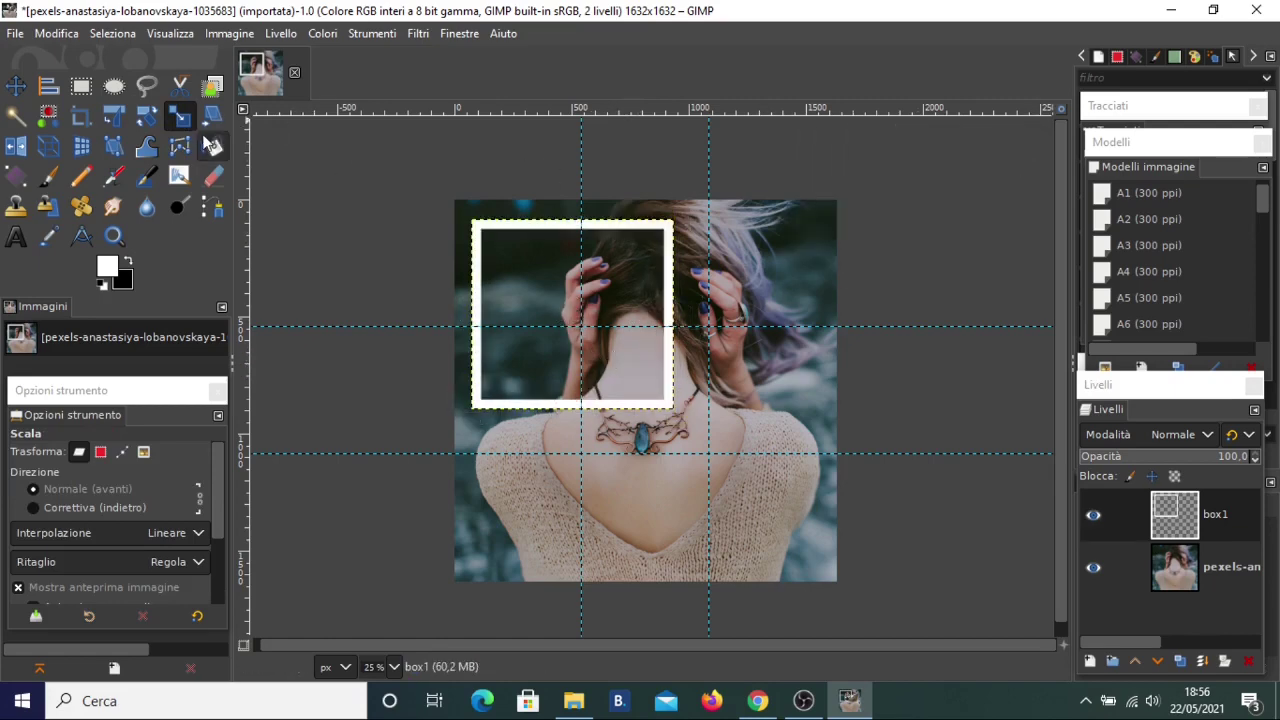
Step: Rotate the frame about 39° into a diamond and move it left
{"action": "left_click", "coordinate": [147, 116]}
{"action": "left_click_drag", "start_coordinate": [634, 352], "coordinate": [613, 406]}
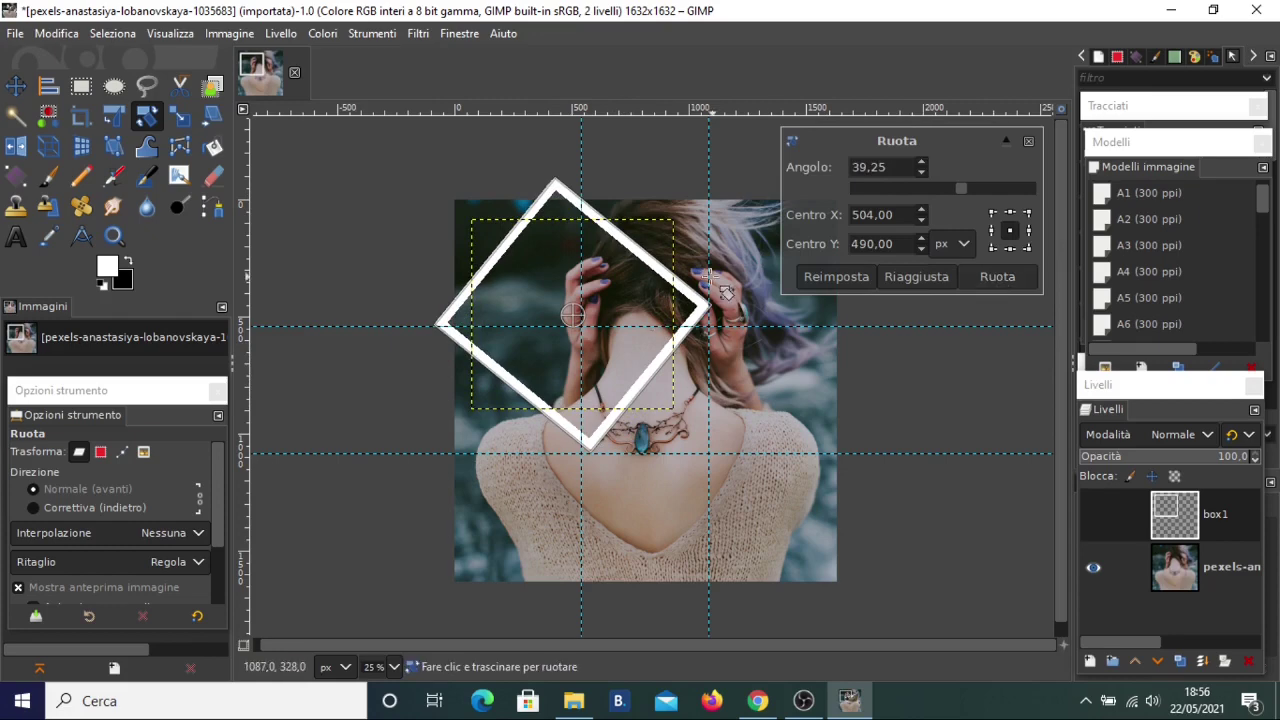
{"action": "left_click", "coordinate": [987, 284]}
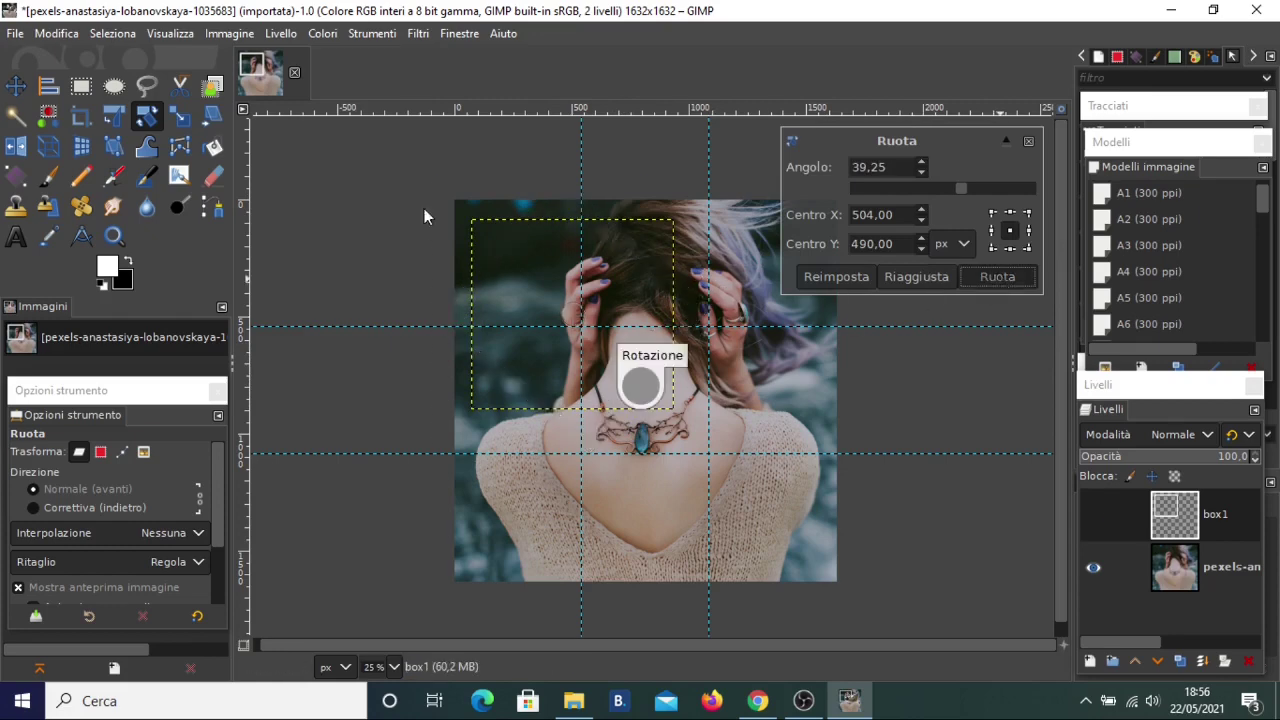
{"action": "left_click", "coordinate": [16, 86]}
{"action": "left_click_drag", "start_coordinate": [636, 328], "coordinate": [604, 330]}
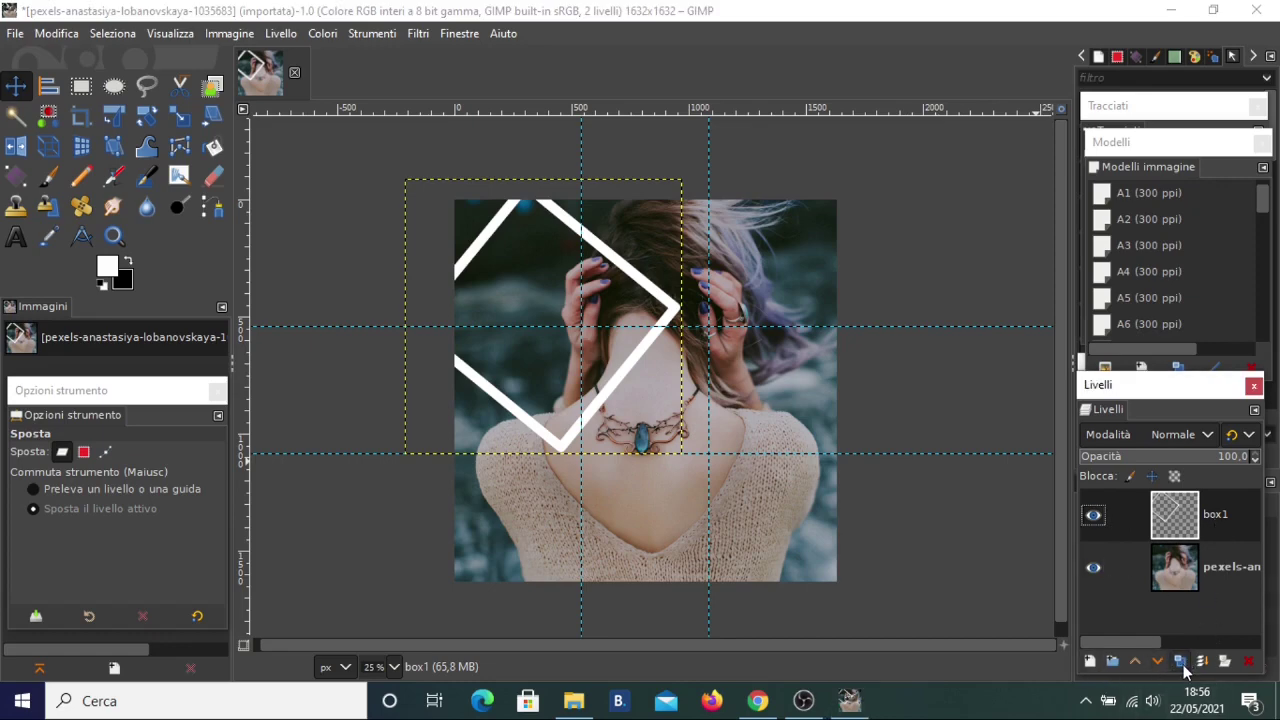
Step: Duplicate box1 as box2, crop it to content, and move it right
{"action": "left_click", "coordinate": [1183, 664]}
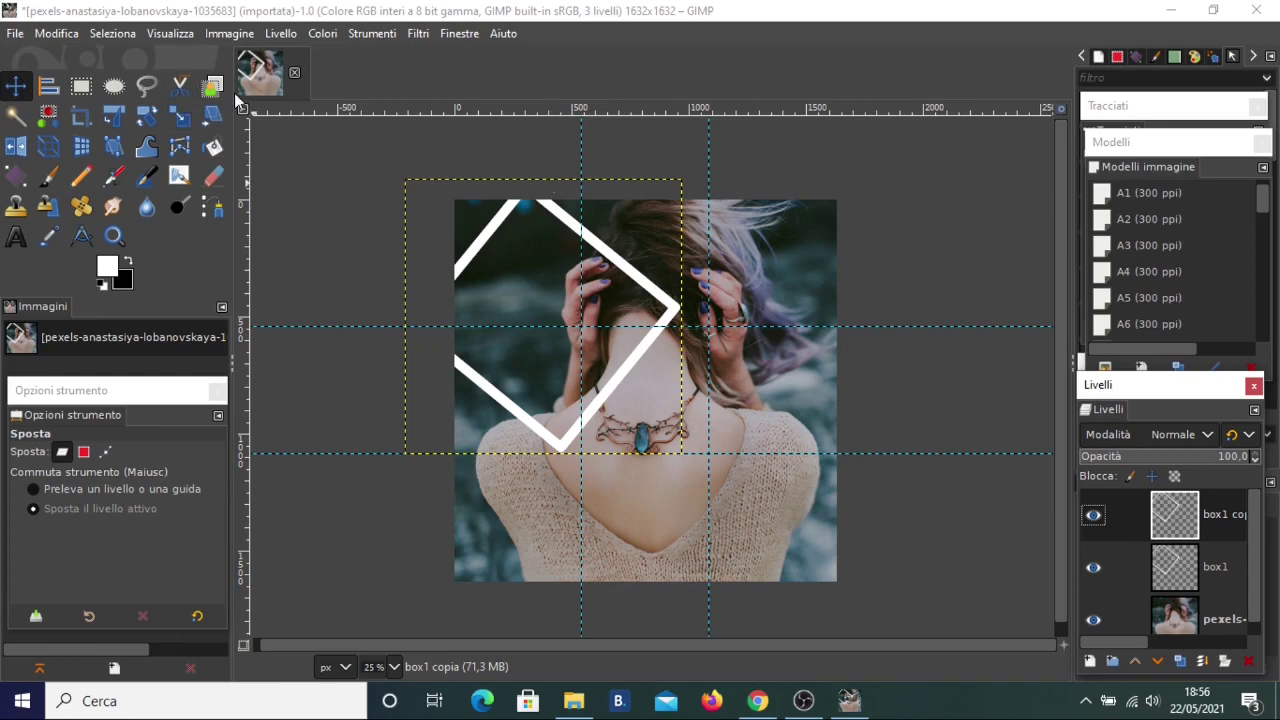
{"action": "double_click", "coordinate": [1226, 513]}
{"action": "type", "text": "box2"}
{"action": "key", "text": "Return"}
{"action": "left_click", "coordinate": [281, 33]}
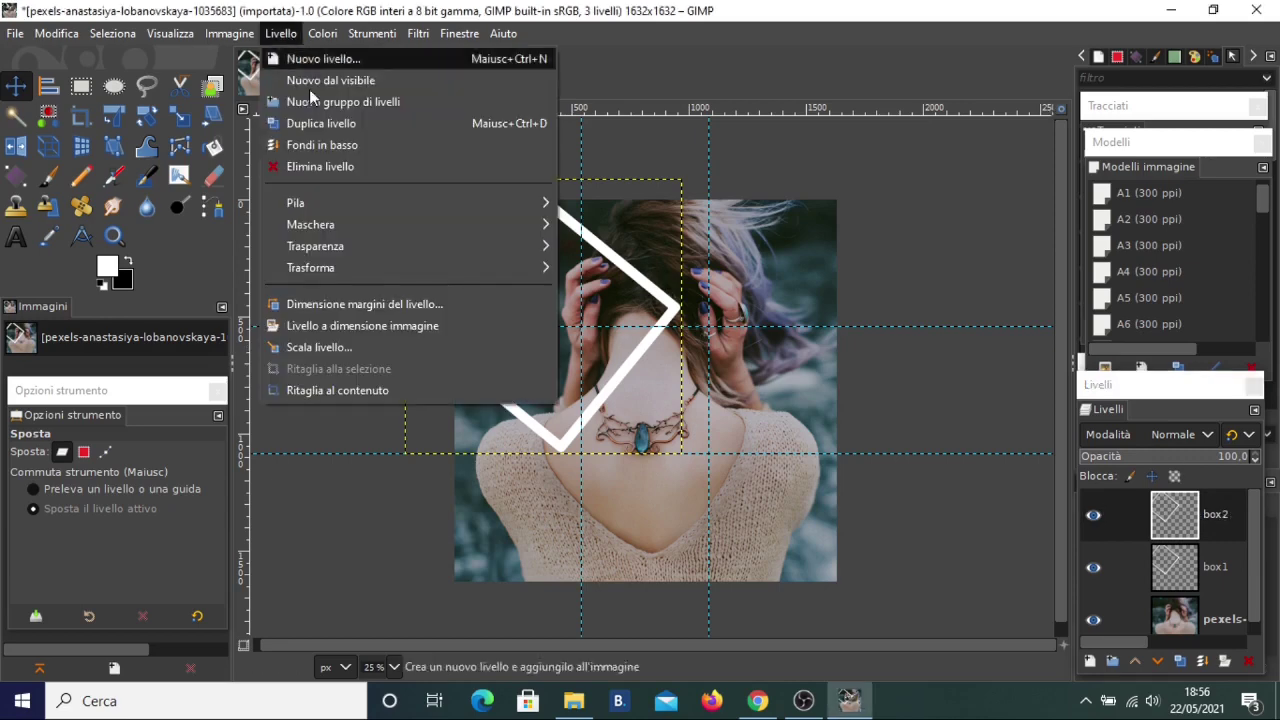
{"action": "left_click", "coordinate": [375, 388]}
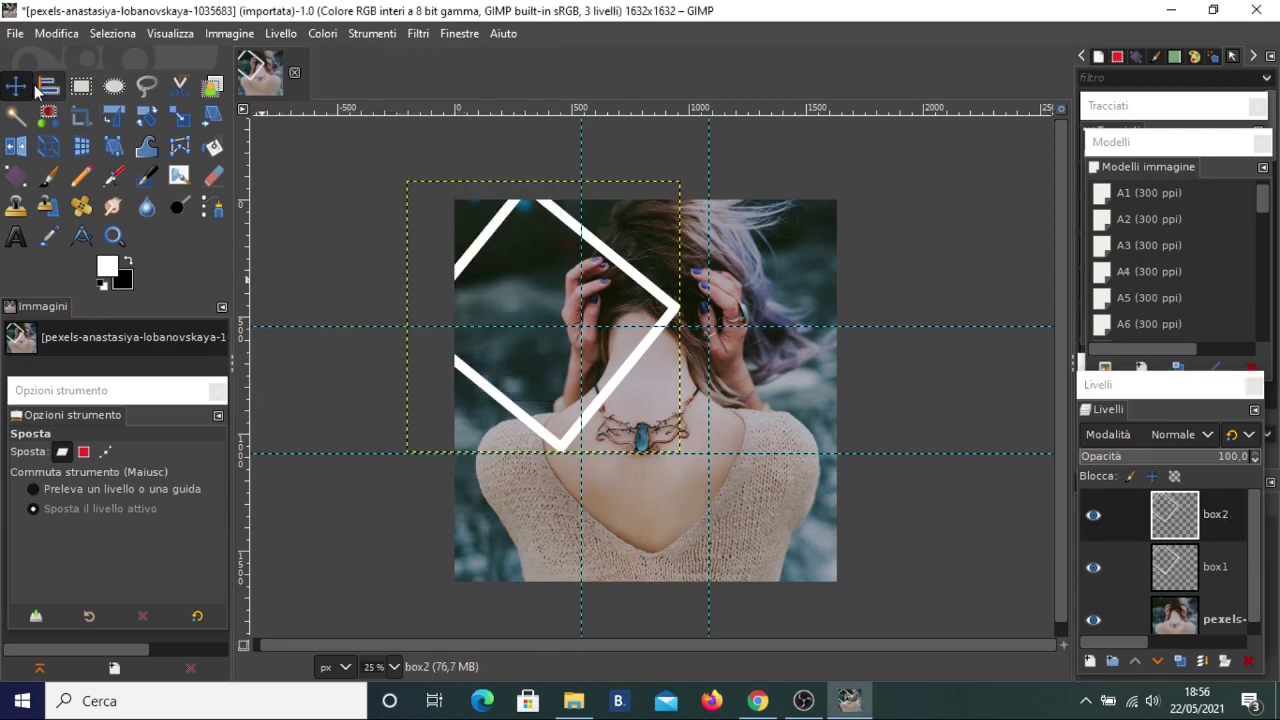
{"action": "left_click_drag", "start_coordinate": [618, 310], "coordinate": [835, 358]}
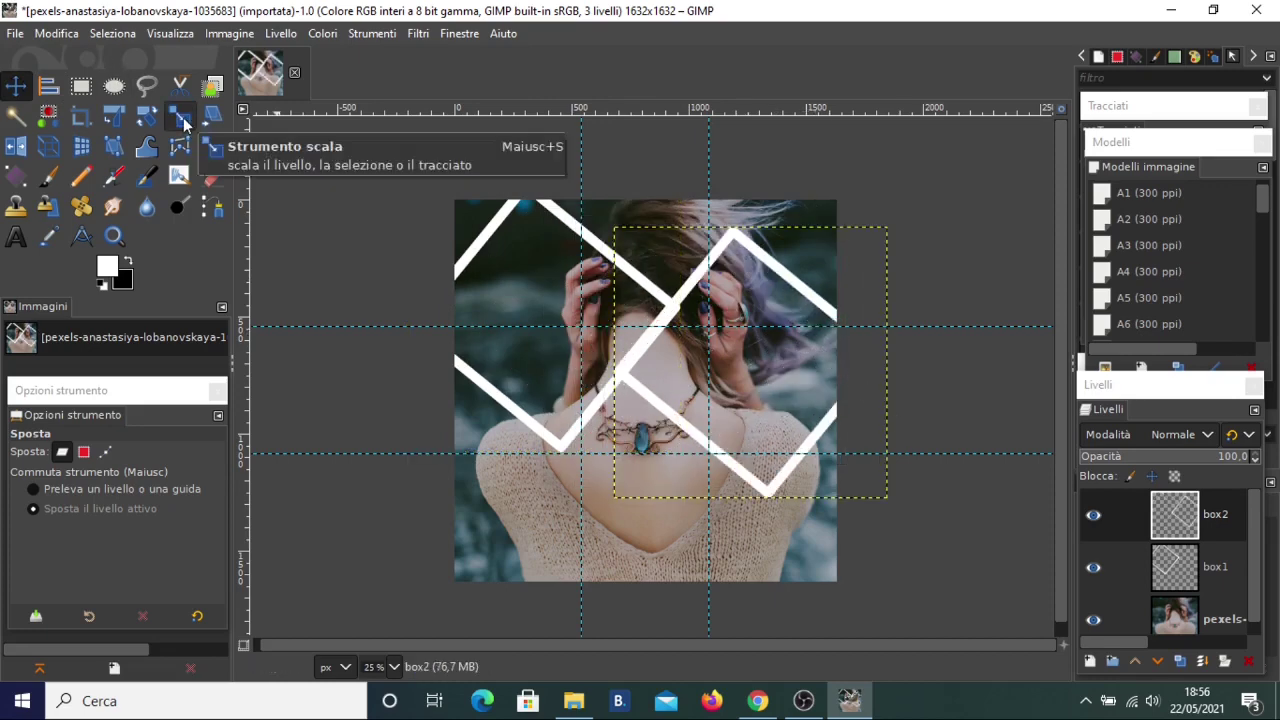
Step: Rotate box2 to about 25° and shift it up and right
{"action": "left_click", "coordinate": [146, 116]}
{"action": "mouse_move", "coordinate": [737, 277]}
{"action": "left_mouse_down"}
{"action": "mouse_move", "coordinate": [798, 290]}
{"action": "mouse_move", "coordinate": [783, 285]}
{"action": "left_mouse_up"}
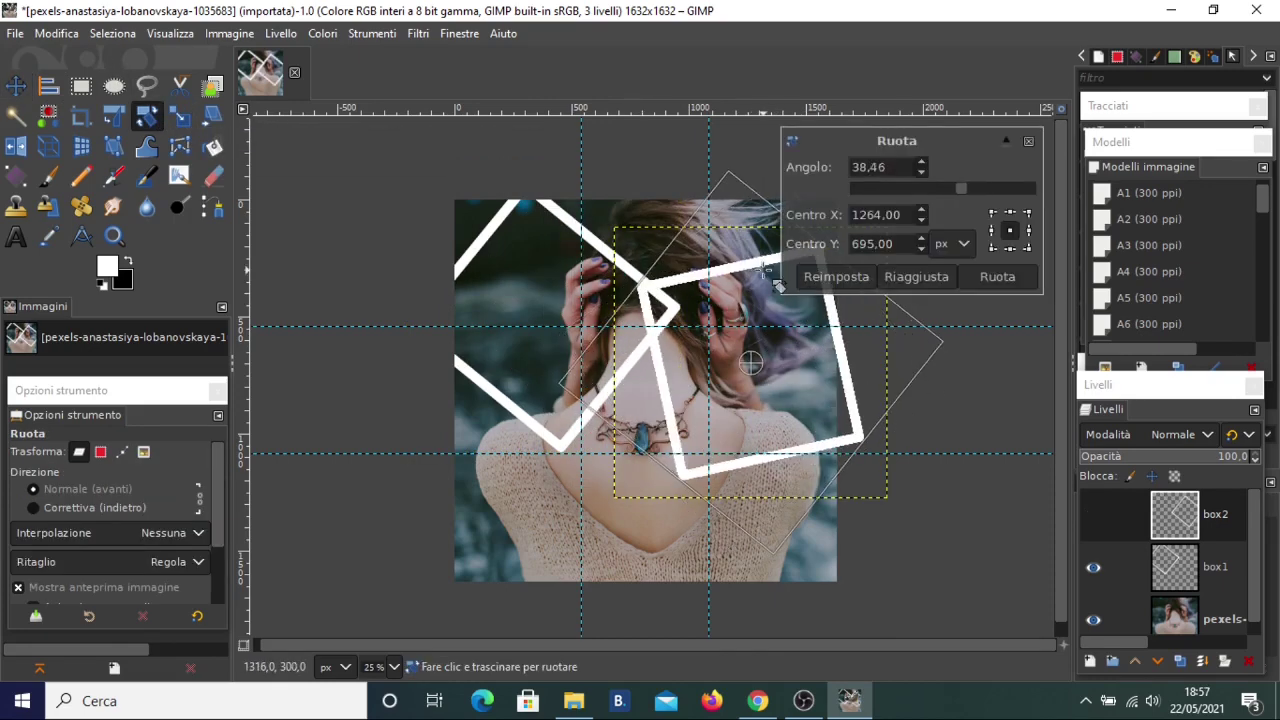
{"action": "left_click_drag", "start_coordinate": [783, 360], "coordinate": [877, 320]}
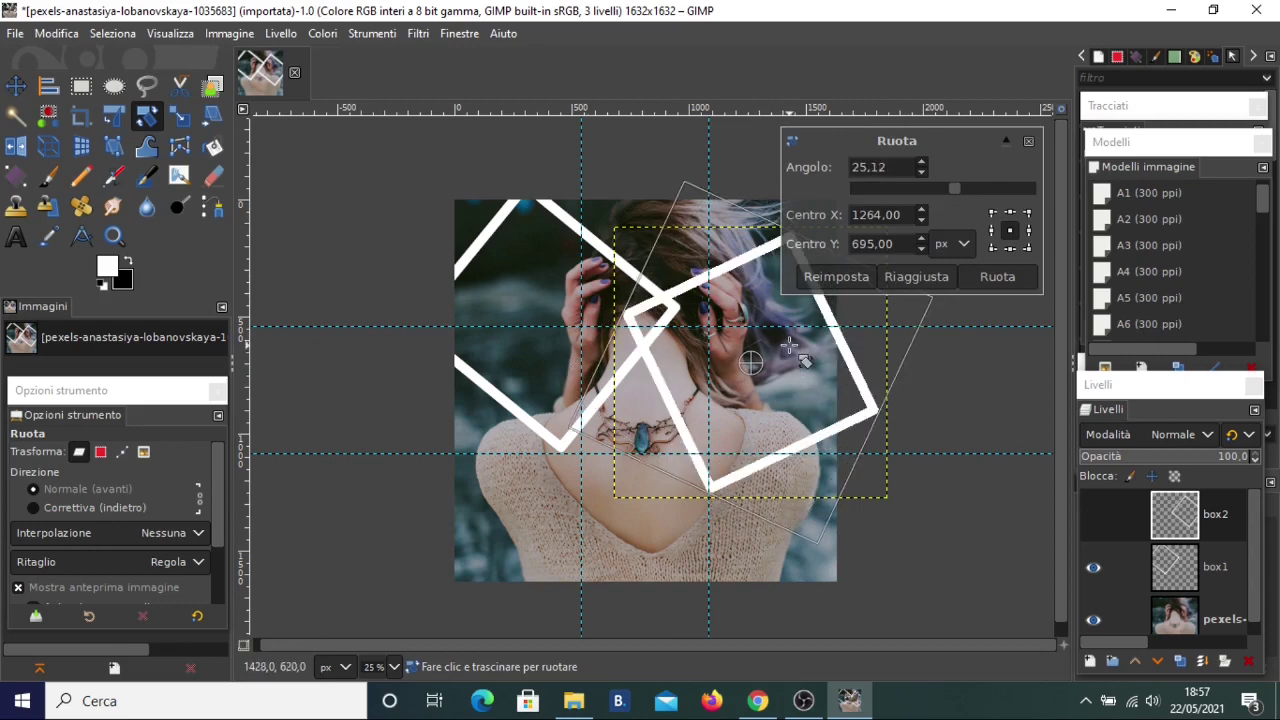
{"action": "left_click", "coordinate": [994, 283]}
{"action": "left_click", "coordinate": [17, 87]}
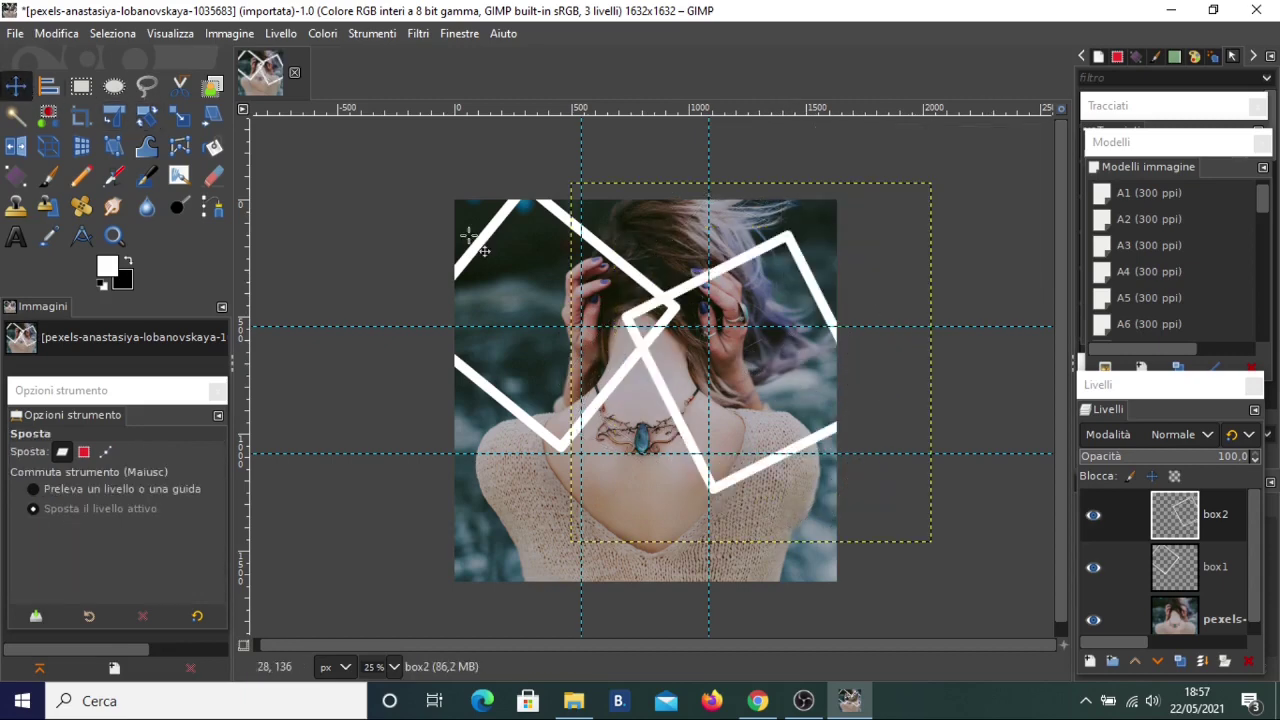
{"action": "mouse_move", "coordinate": [751, 373]}
{"action": "left_mouse_down"}
{"action": "mouse_move", "coordinate": [790, 355]}
{"action": "mouse_move", "coordinate": [781, 317]}
{"action": "mouse_move", "coordinate": [764, 312]}
{"action": "mouse_move", "coordinate": [766, 336]}
{"action": "left_mouse_up"}
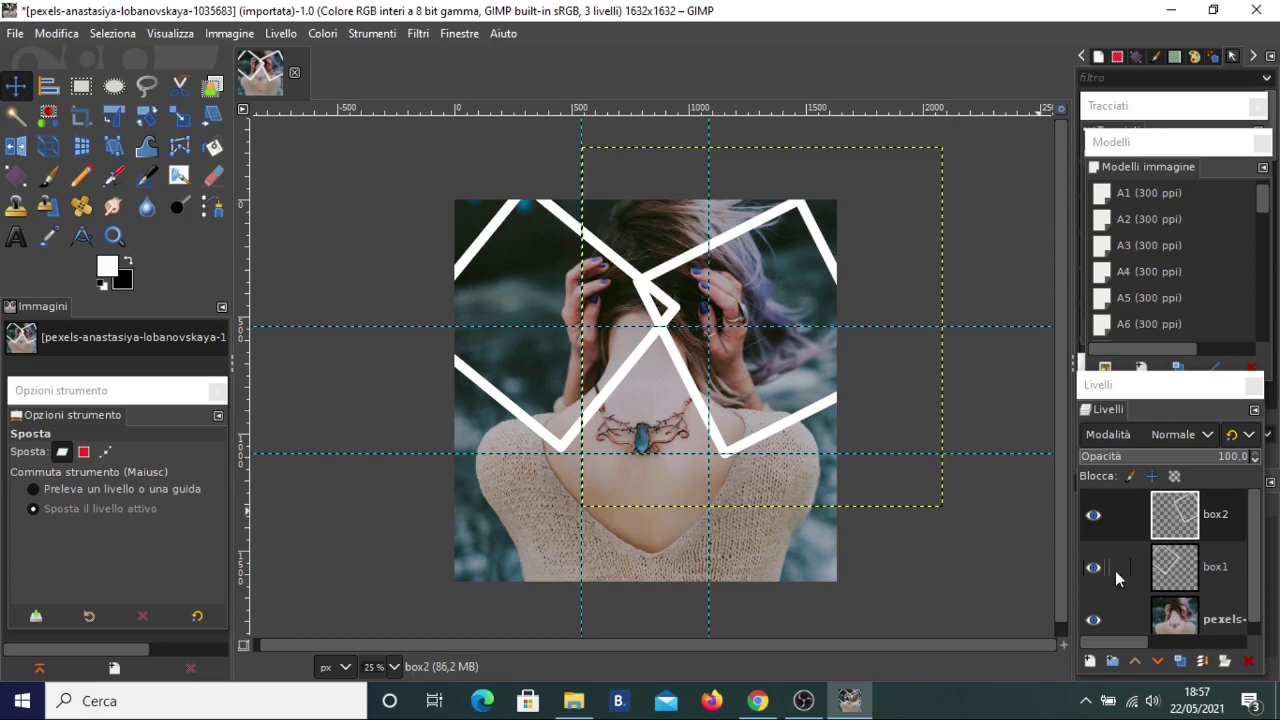
Step: Create an extra layer box1 #1, then delete it
{"action": "left_click", "coordinate": [1226, 577]}
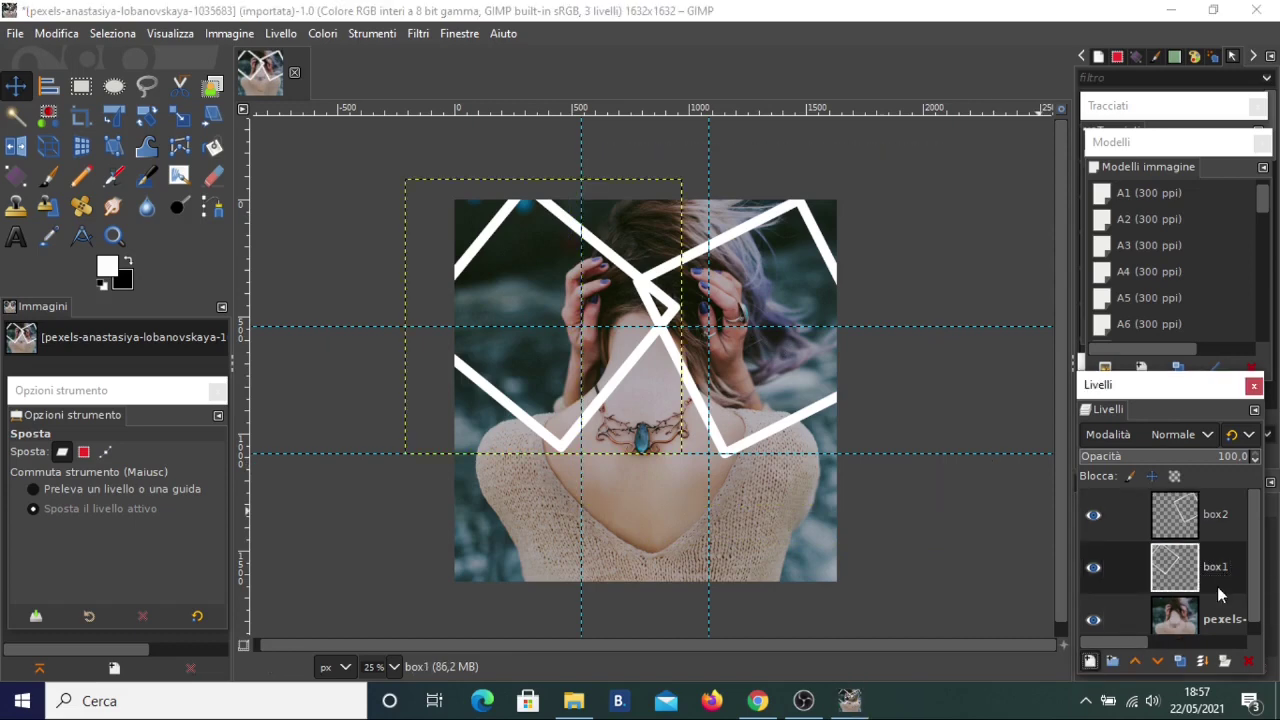
{"action": "key", "text": "ctrl+shift+n"}
{"action": "left_click", "coordinate": [1137, 650]}
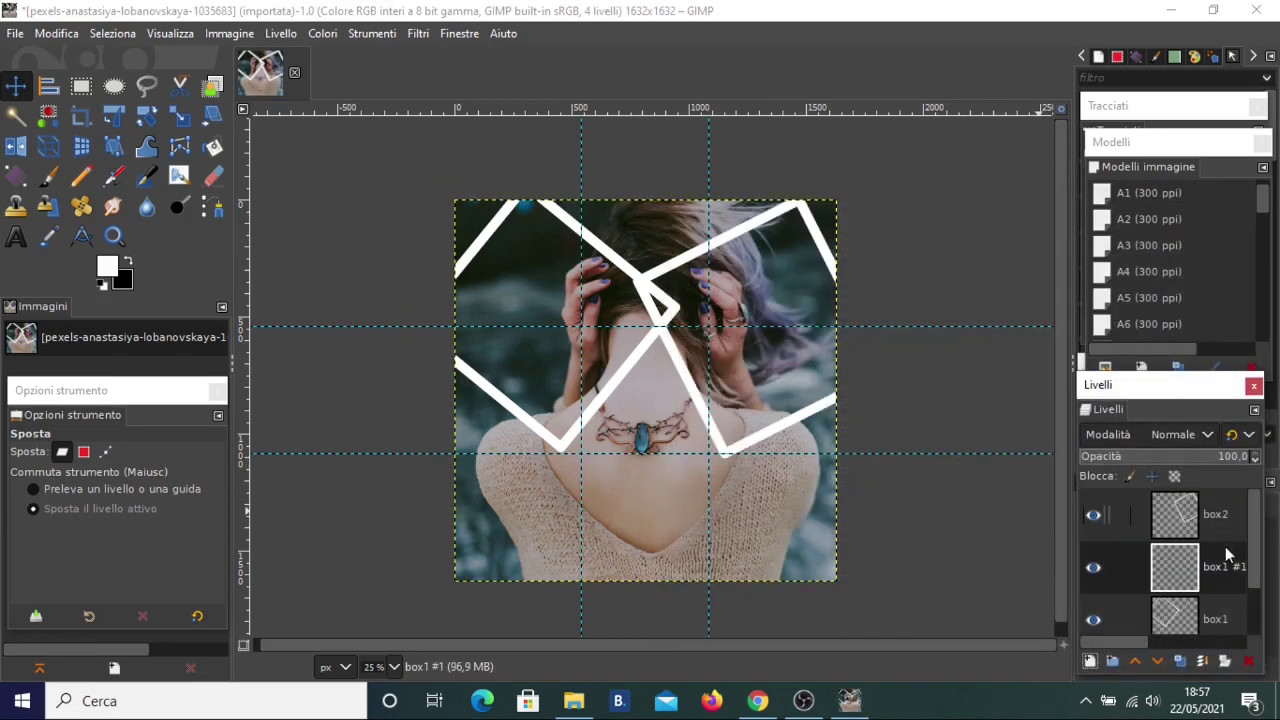
{"action": "left_click", "coordinate": [1249, 662]}
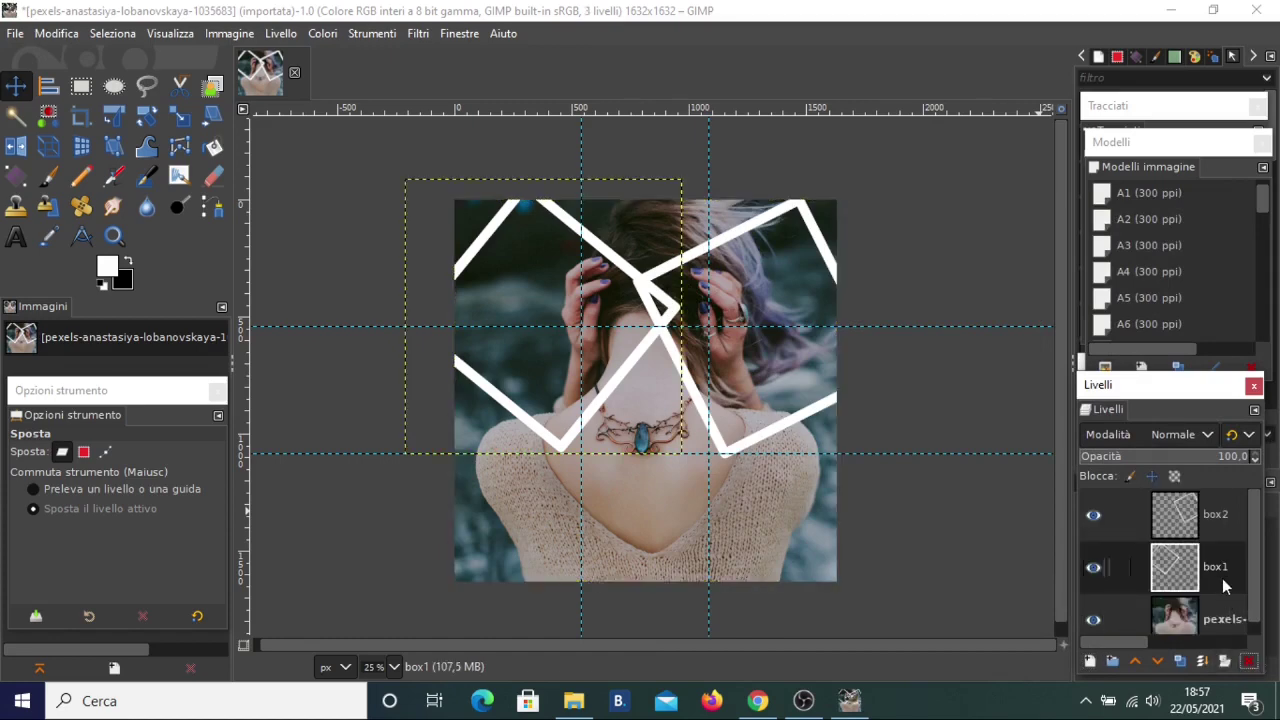
Step: Duplicate box1, rename the copy, crop it to content, and move it lower
{"action": "left_click", "coordinate": [1181, 661]}
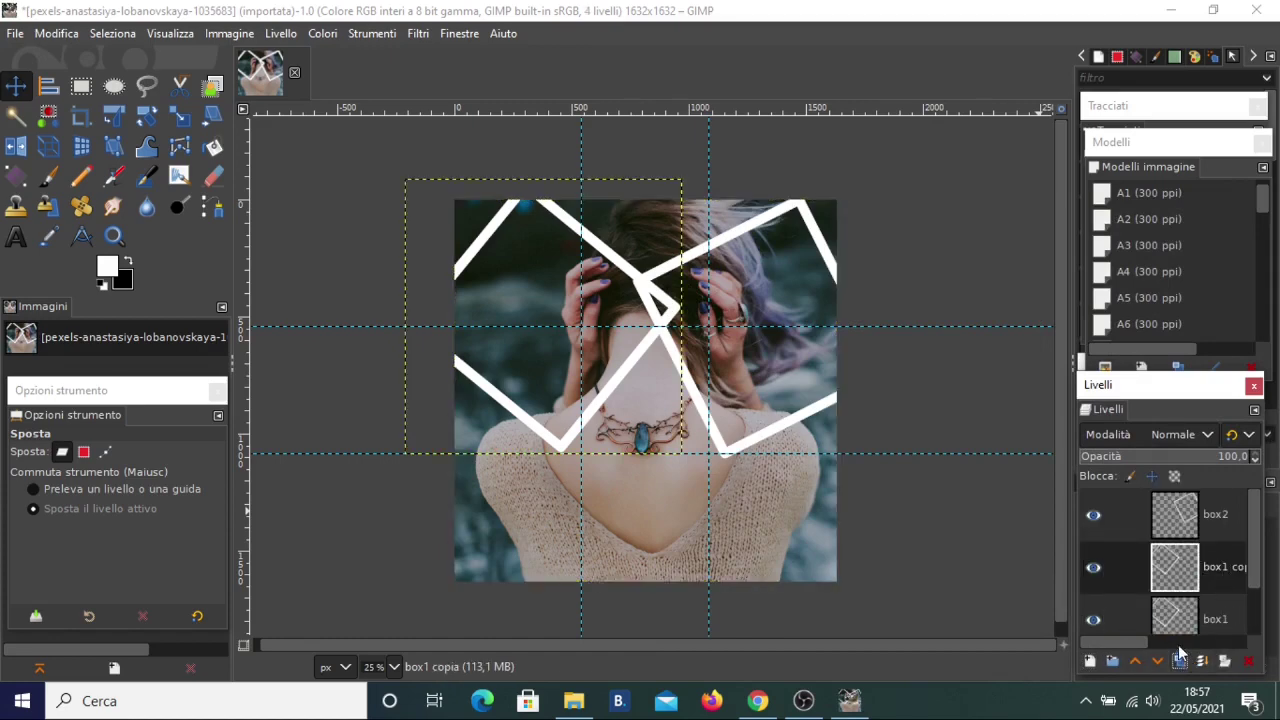
{"action": "double_click", "coordinate": [1221, 567]}
{"action": "type", "text": "box3"}
{"action": "key", "text": "Return"}
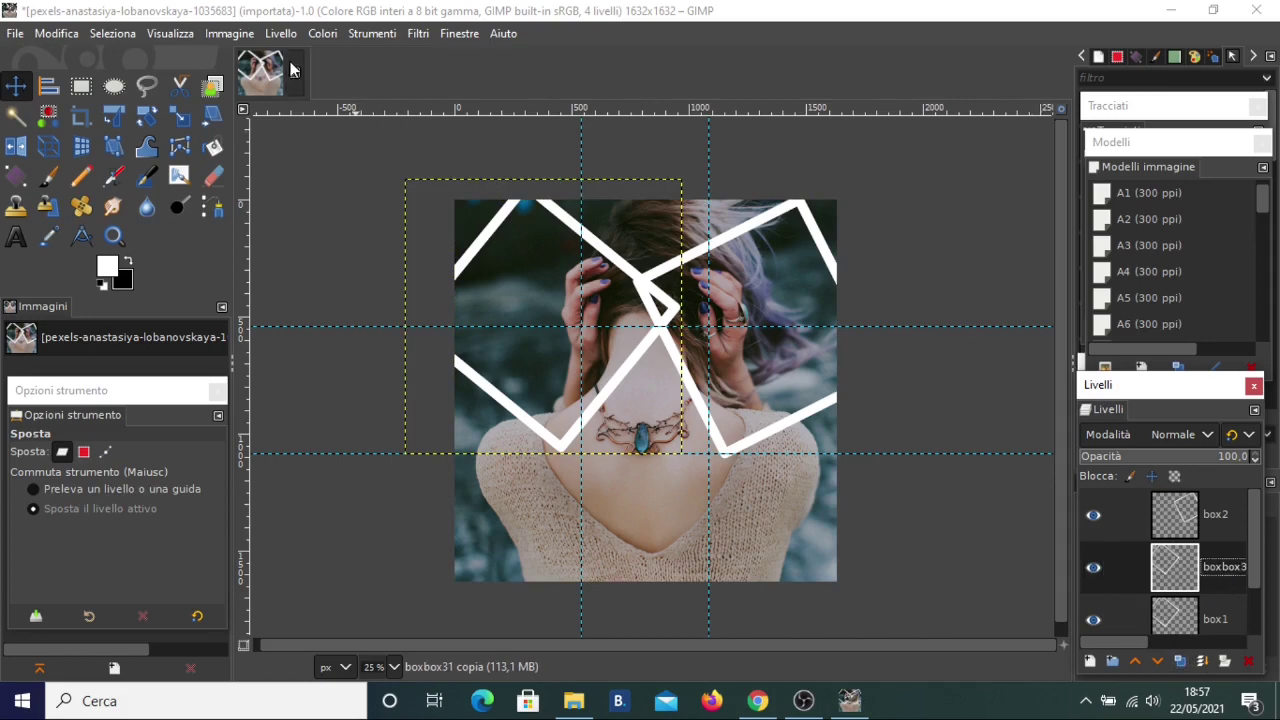
{"action": "left_click", "coordinate": [281, 33]}
{"action": "left_click", "coordinate": [340, 390]}
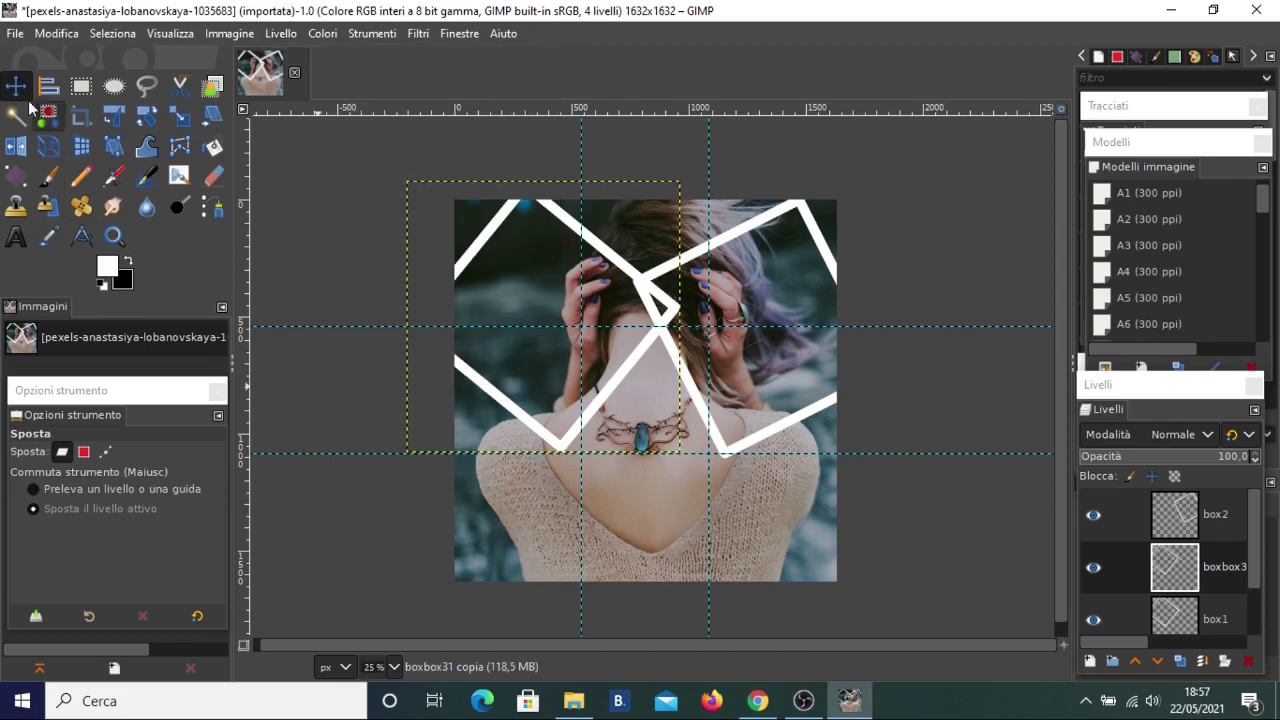
{"action": "left_click_drag", "start_coordinate": [552, 263], "coordinate": [587, 463]}
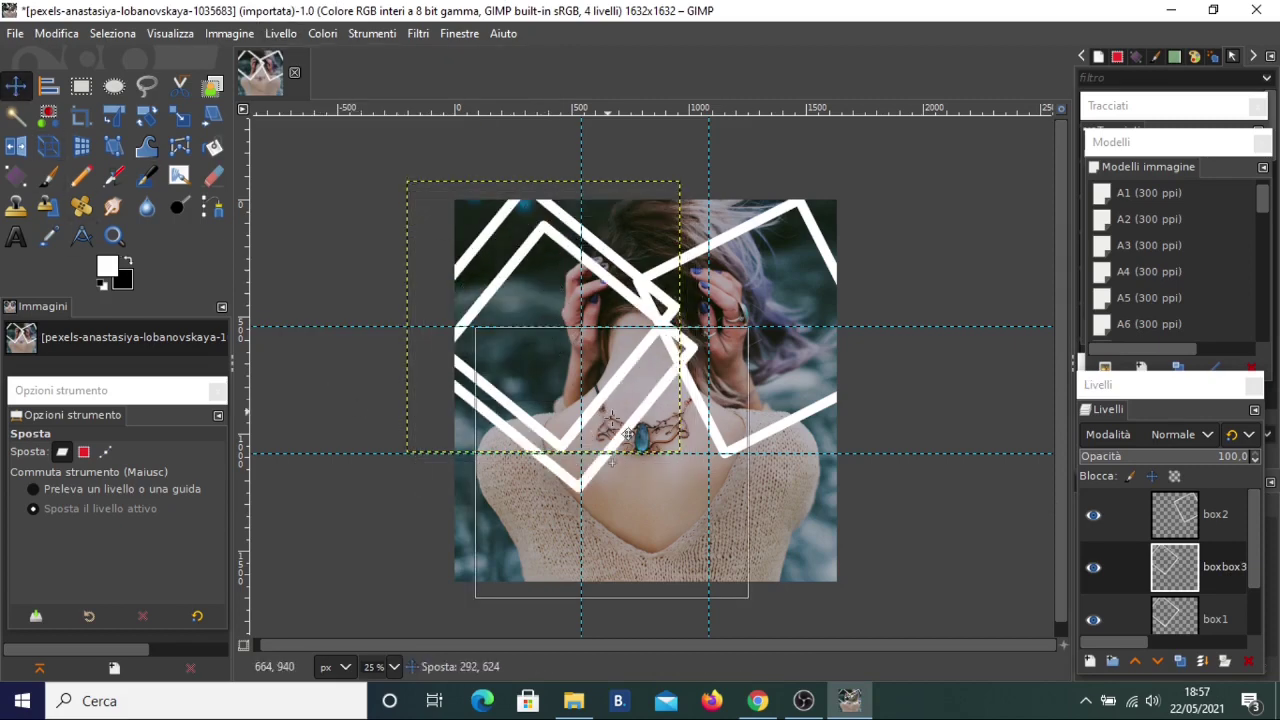
{"action": "left_click_drag", "start_coordinate": [318, 322], "coordinate": [318, 323]}
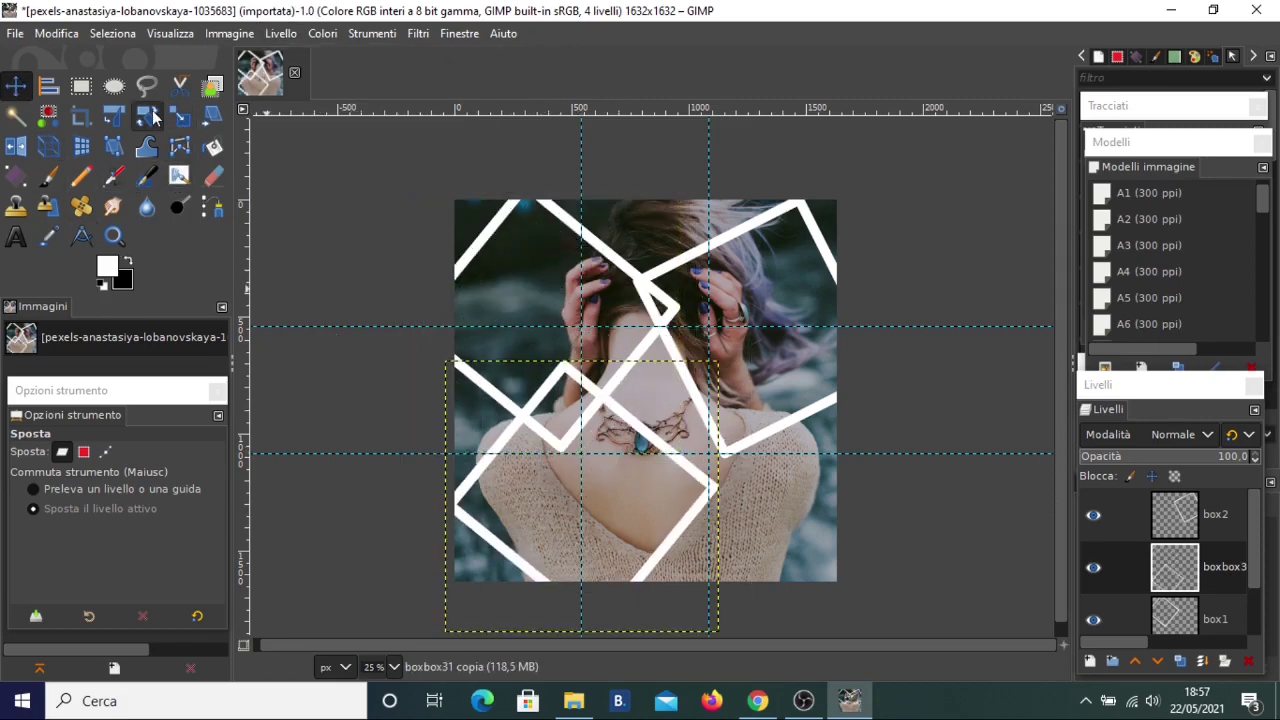
Step: Rotate the third frame about 95° and move it to the lower left
{"action": "left_click", "coordinate": [147, 116]}
{"action": "mouse_move", "coordinate": [525, 512]}
{"action": "left_mouse_down"}
{"action": "mouse_move", "coordinate": [612, 510]}
{"action": "mouse_move", "coordinate": [596, 548]}
{"action": "left_mouse_up"}
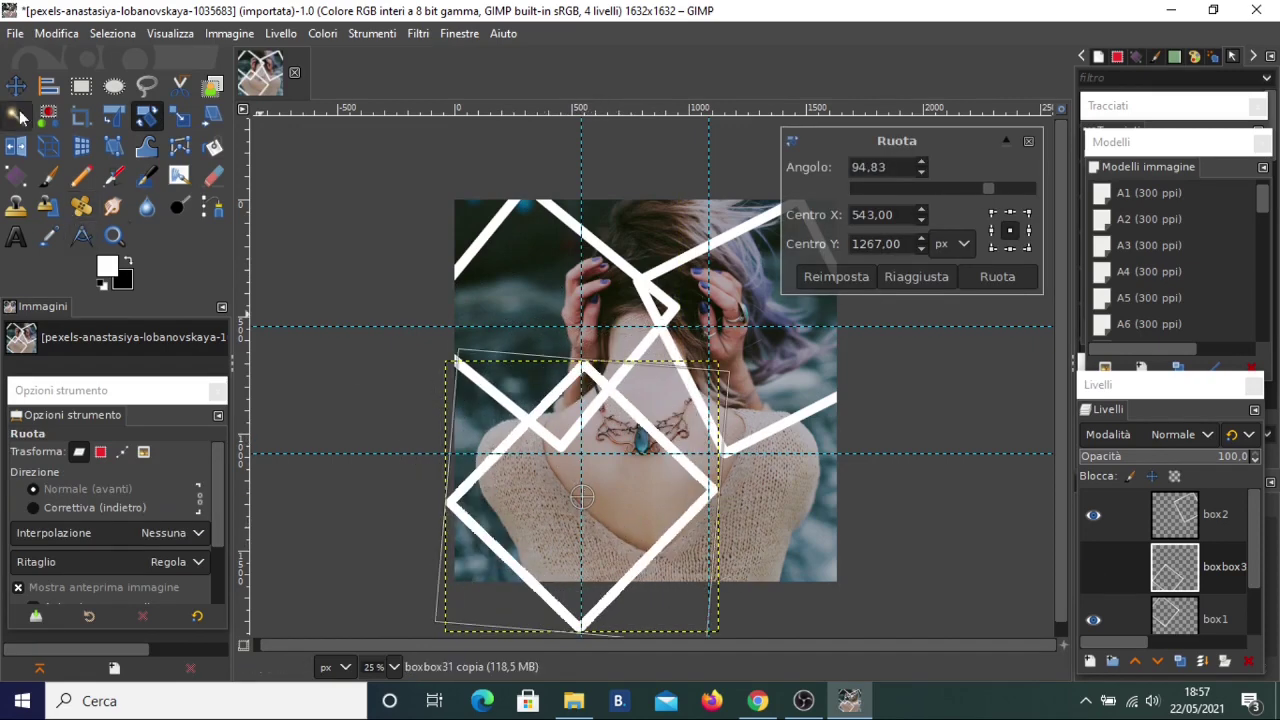
{"action": "left_click", "coordinate": [997, 276]}
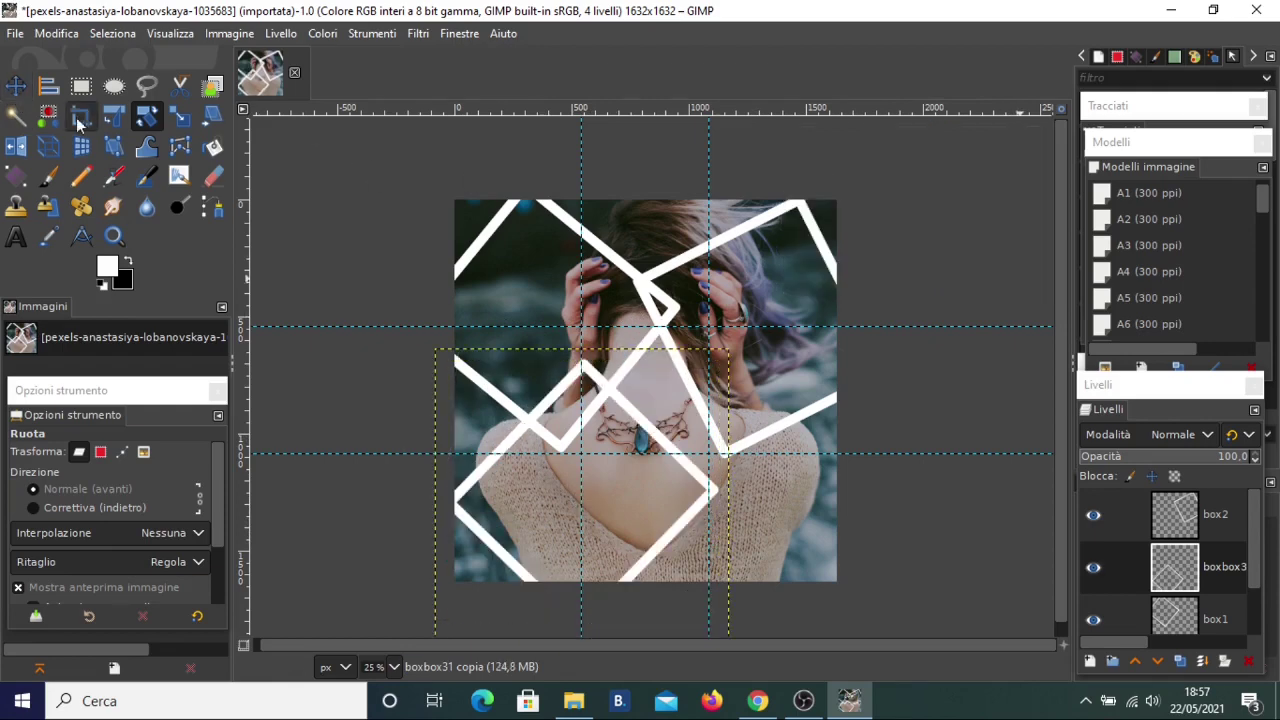
{"action": "left_click", "coordinate": [16, 86]}
{"action": "mouse_move", "coordinate": [539, 481]}
{"action": "left_mouse_down"}
{"action": "mouse_move", "coordinate": [505, 547]}
{"action": "mouse_move", "coordinate": [489, 511]}
{"action": "mouse_move", "coordinate": [510, 526]}
{"action": "left_mouse_up"}
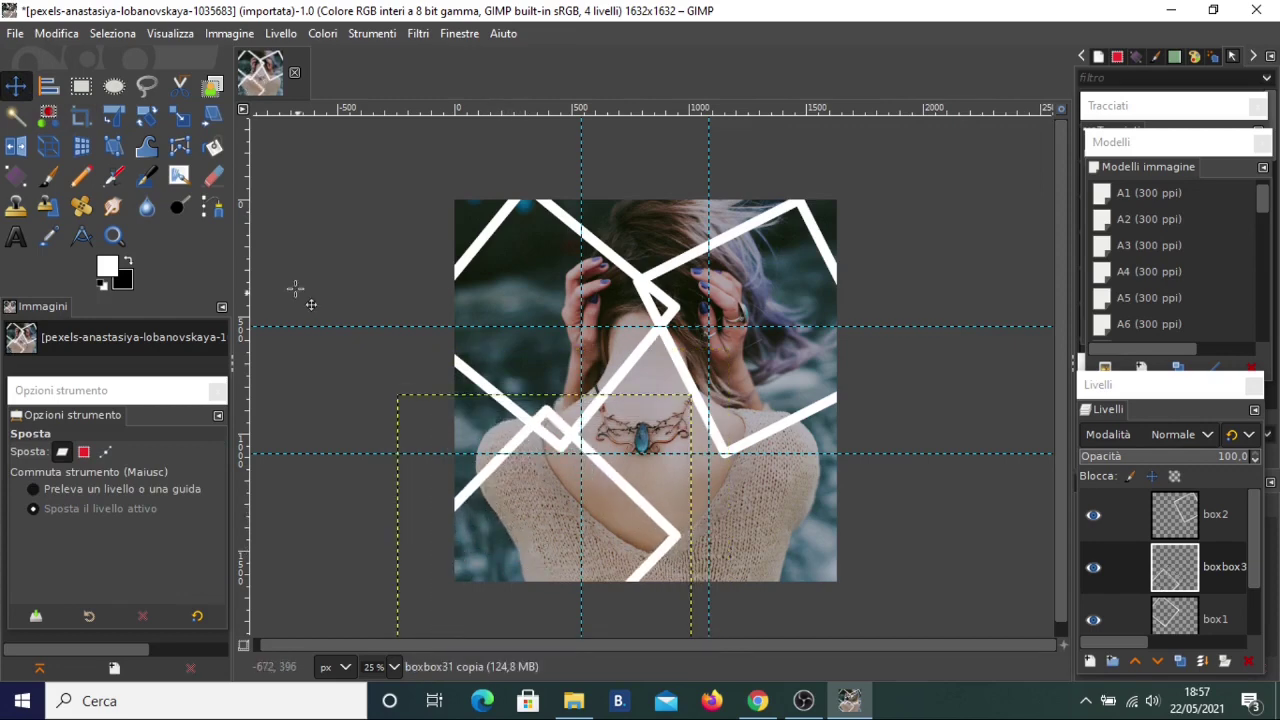
Step: Duplicate box1 as box4, crop it to content, and move it lower right
{"action": "left_click", "coordinate": [1220, 625]}
{"action": "left_click", "coordinate": [1202, 663]}
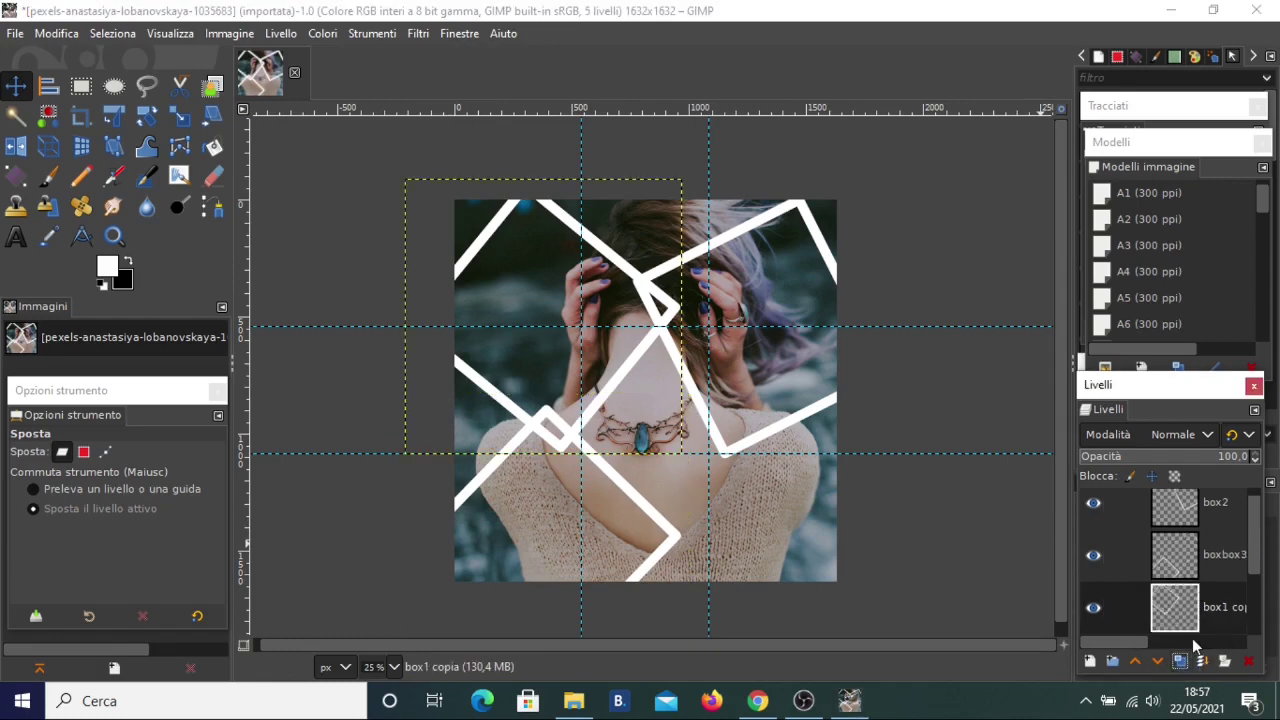
{"action": "double_click", "coordinate": [1213, 609]}
{"action": "type", "text": "box4"}
{"action": "key", "text": "Return"}
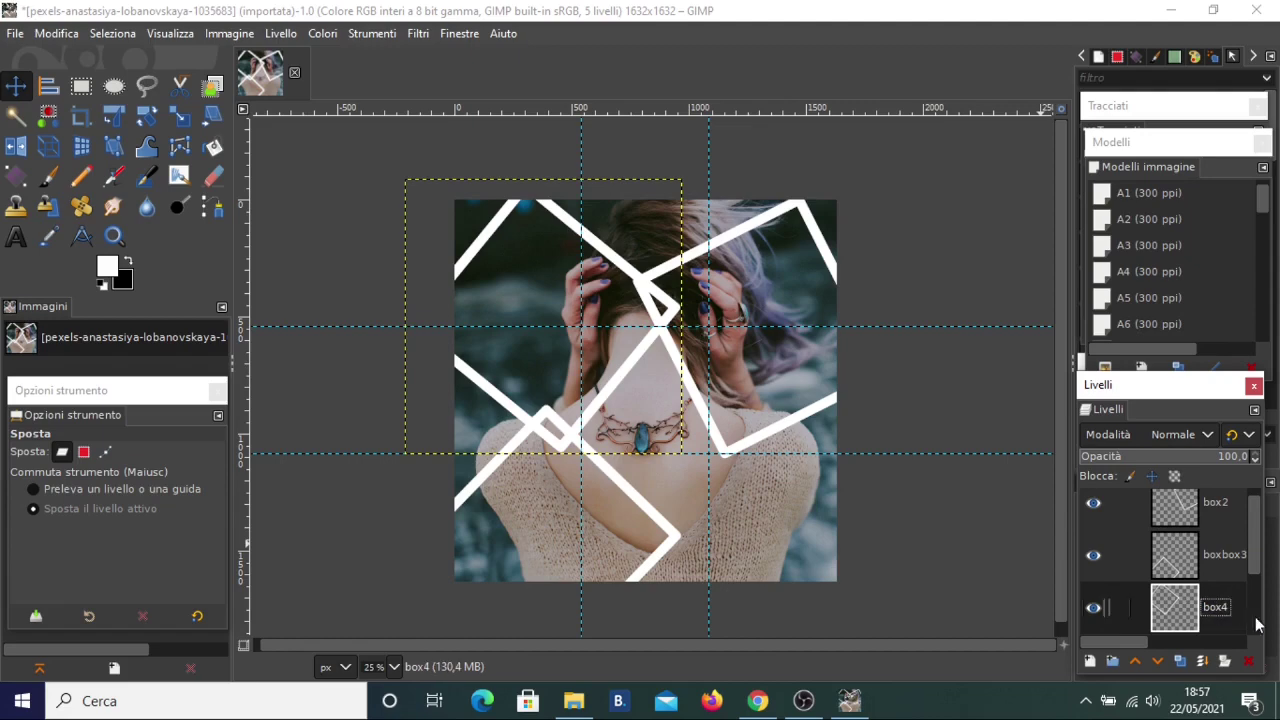
{"action": "left_click", "coordinate": [278, 33]}
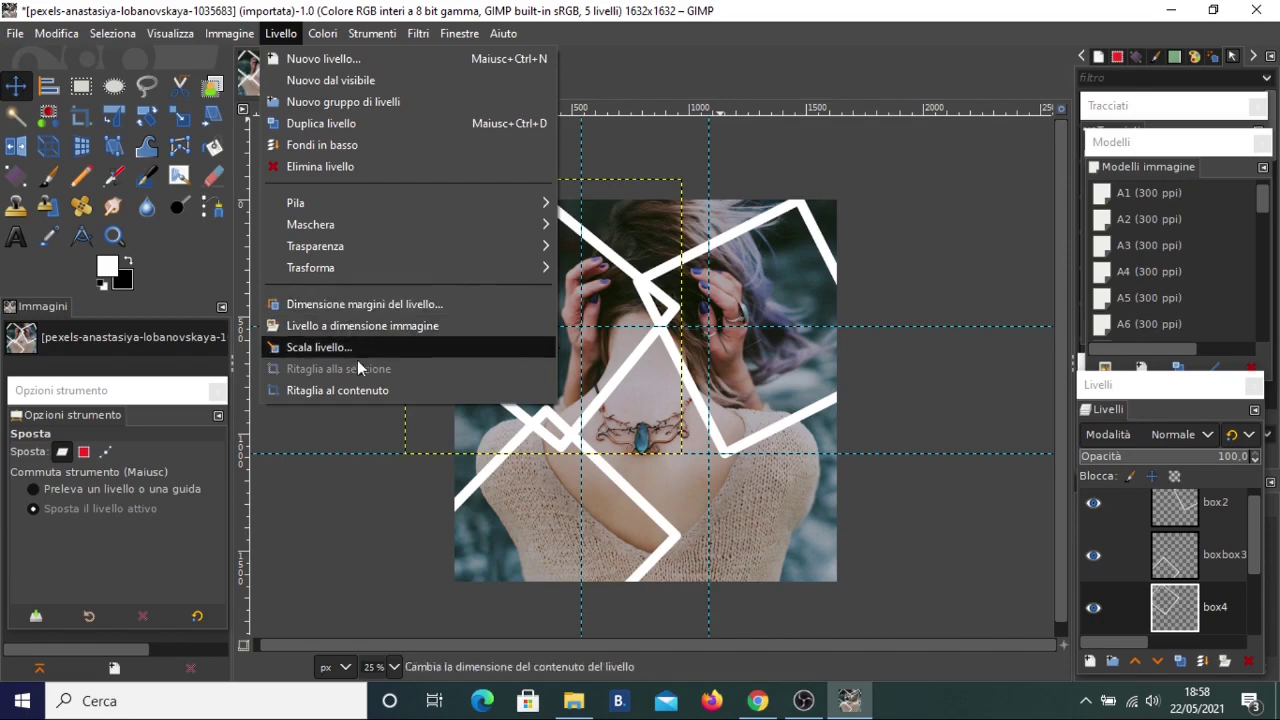
{"action": "left_click", "coordinate": [361, 388]}
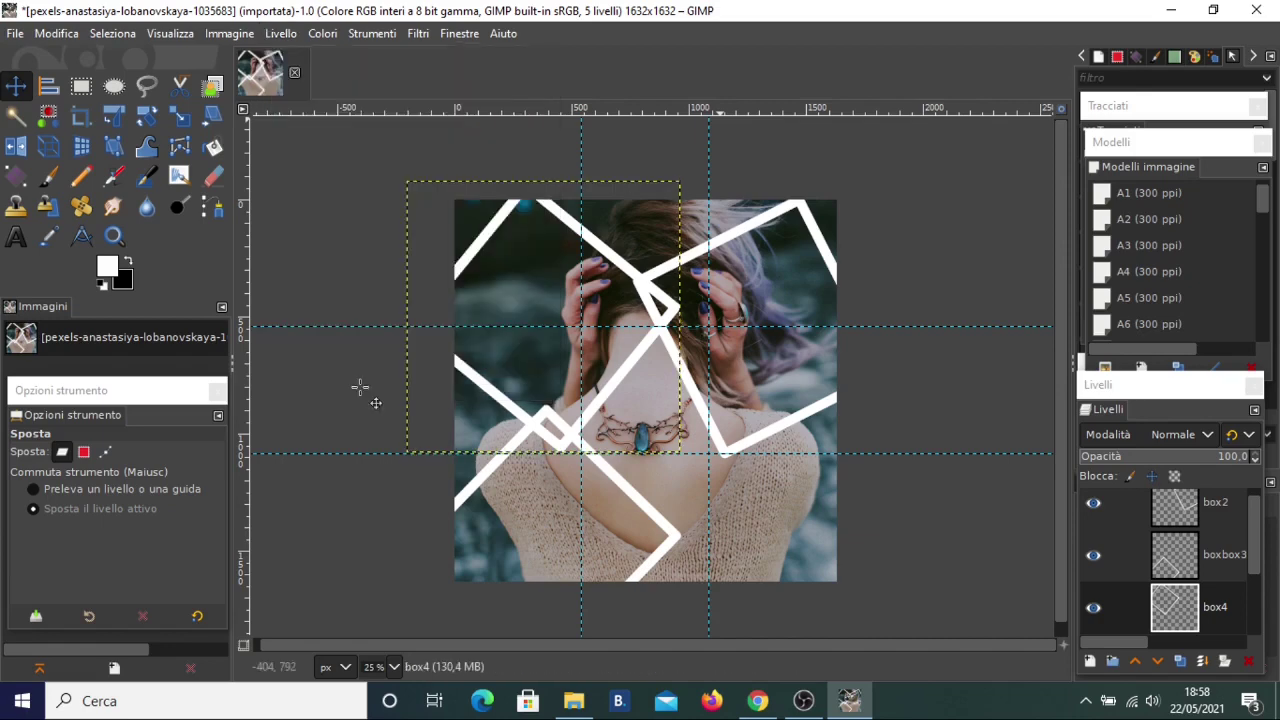
{"action": "left_click_drag", "start_coordinate": [533, 382], "coordinate": [787, 591]}
Step: Rotate box4 to nearly upright, about 1.2°
{"action": "left_click", "coordinate": [147, 117]}
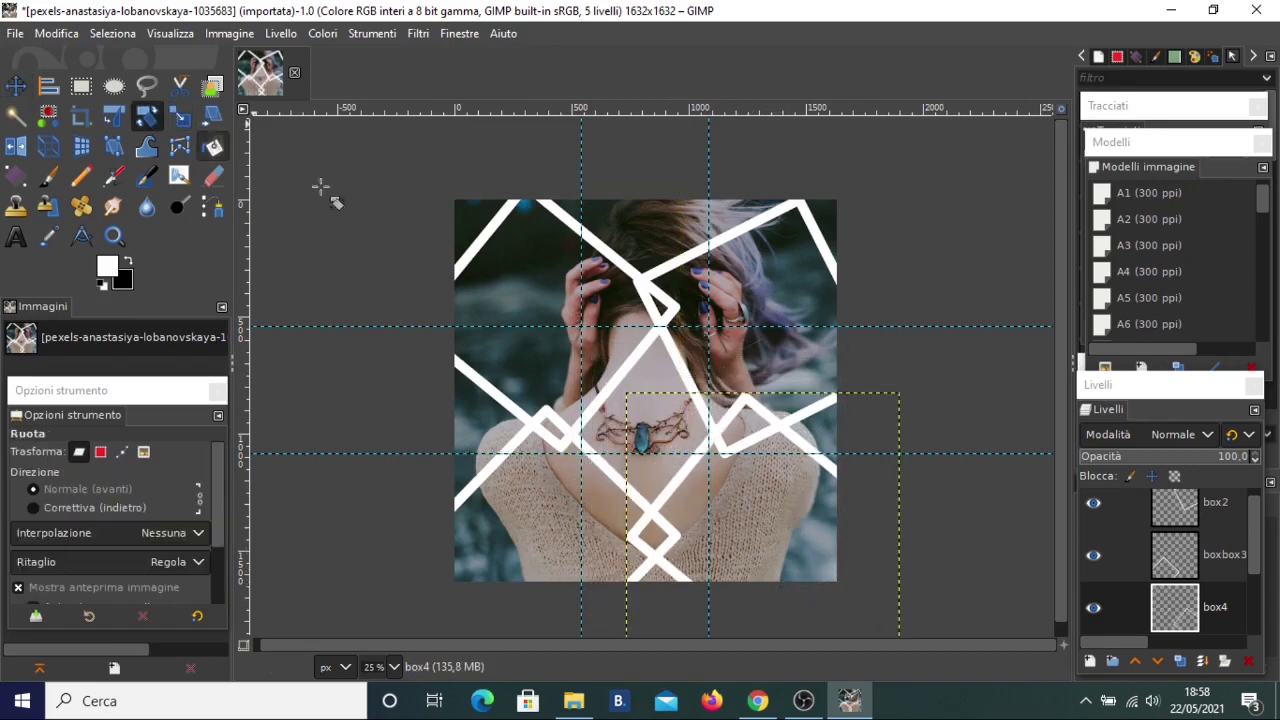
{"action": "left_click_drag", "start_coordinate": [797, 510], "coordinate": [813, 528]}
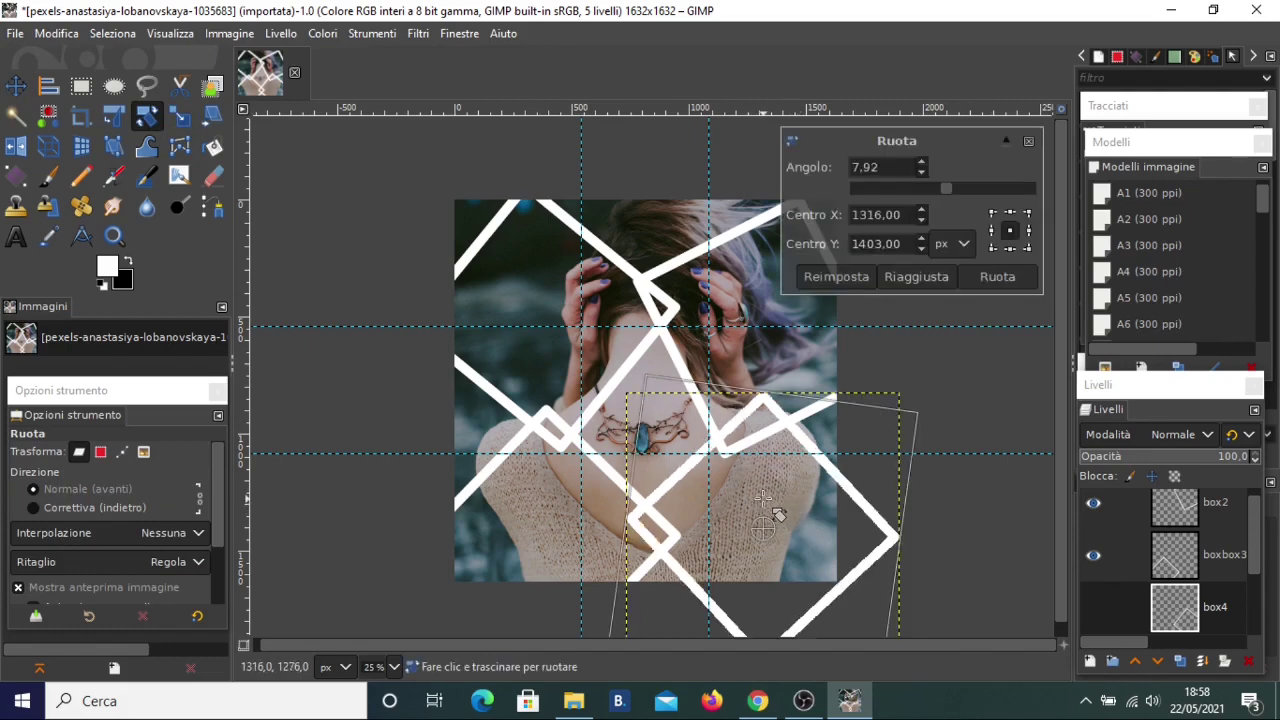
{"action": "left_click_drag", "start_coordinate": [763, 498], "coordinate": [757, 503]}
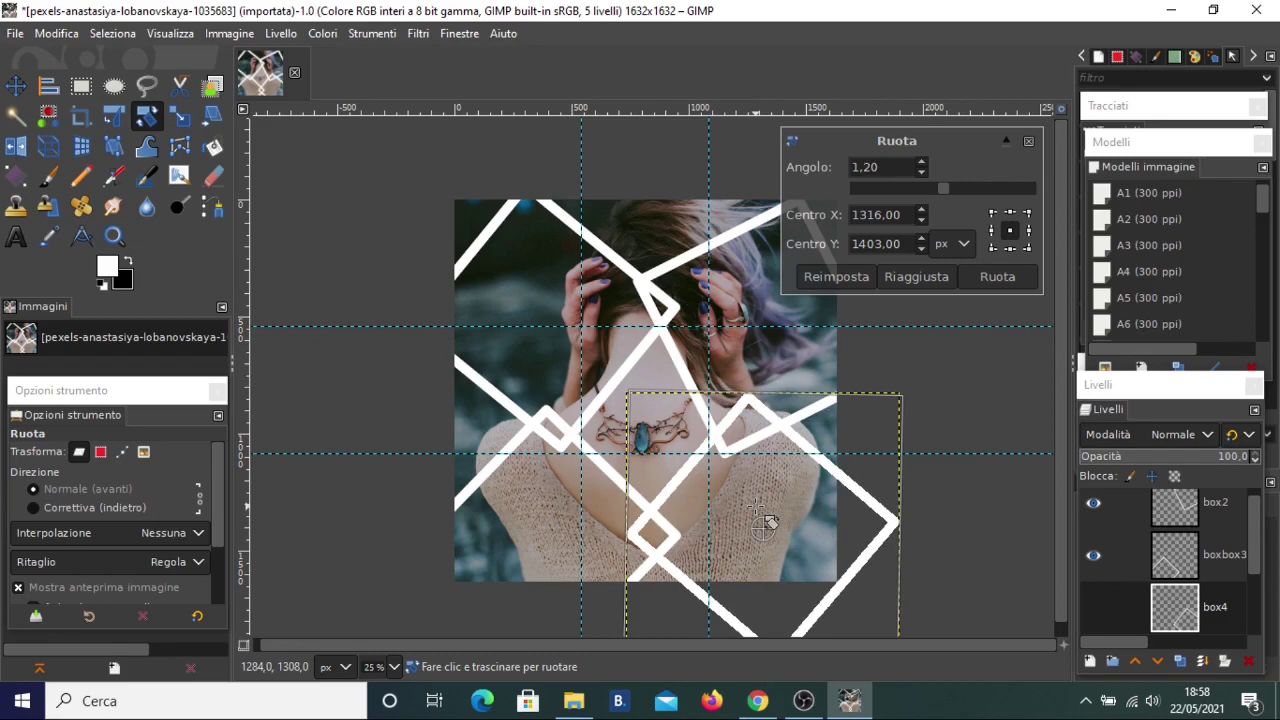
{"action": "left_click", "coordinate": [980, 277]}
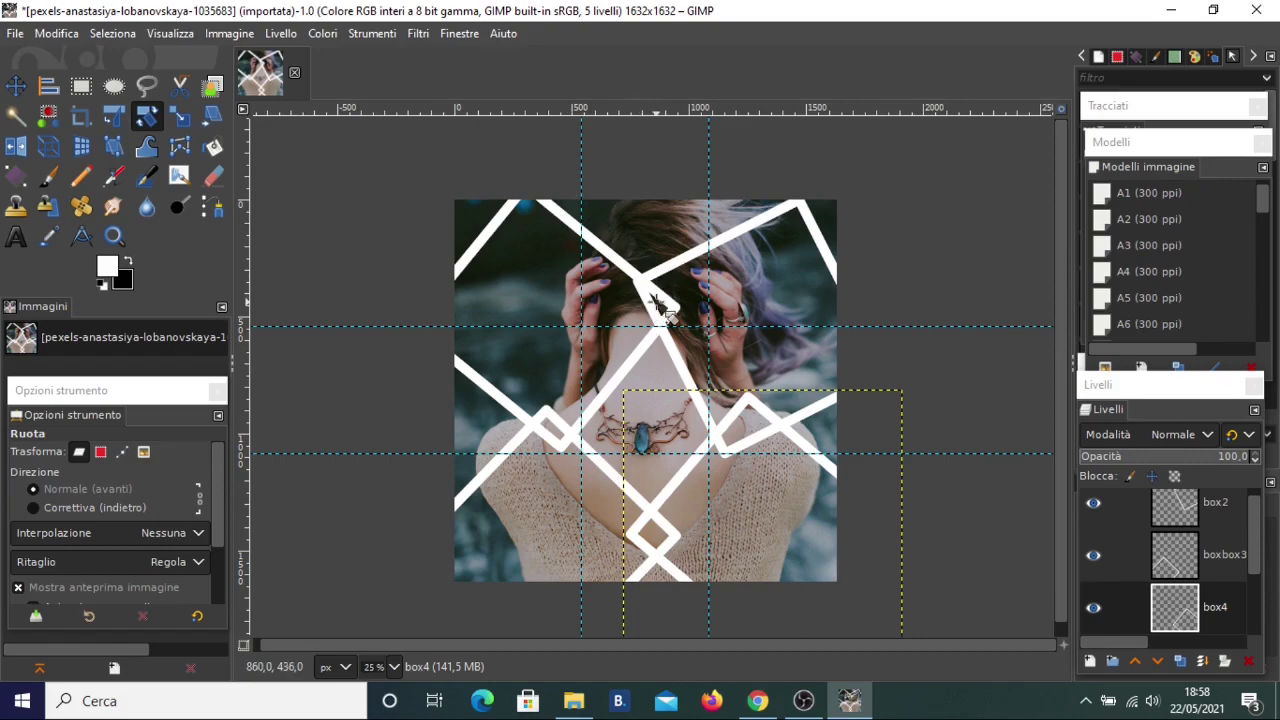
Step: Hide the photo, merge the four visible white frame layers into box1, then show the photo again
{"action": "scroll", "coordinate": [660, 305], "scroll_direction": "up", "scroll_amount": 2}
{"action": "scroll", "coordinate": [660, 305], "scroll_direction": "down", "scroll_amount": 2}
{"action": "scroll", "coordinate": [665, 310], "scroll_direction": "up", "scroll_amount": 2}
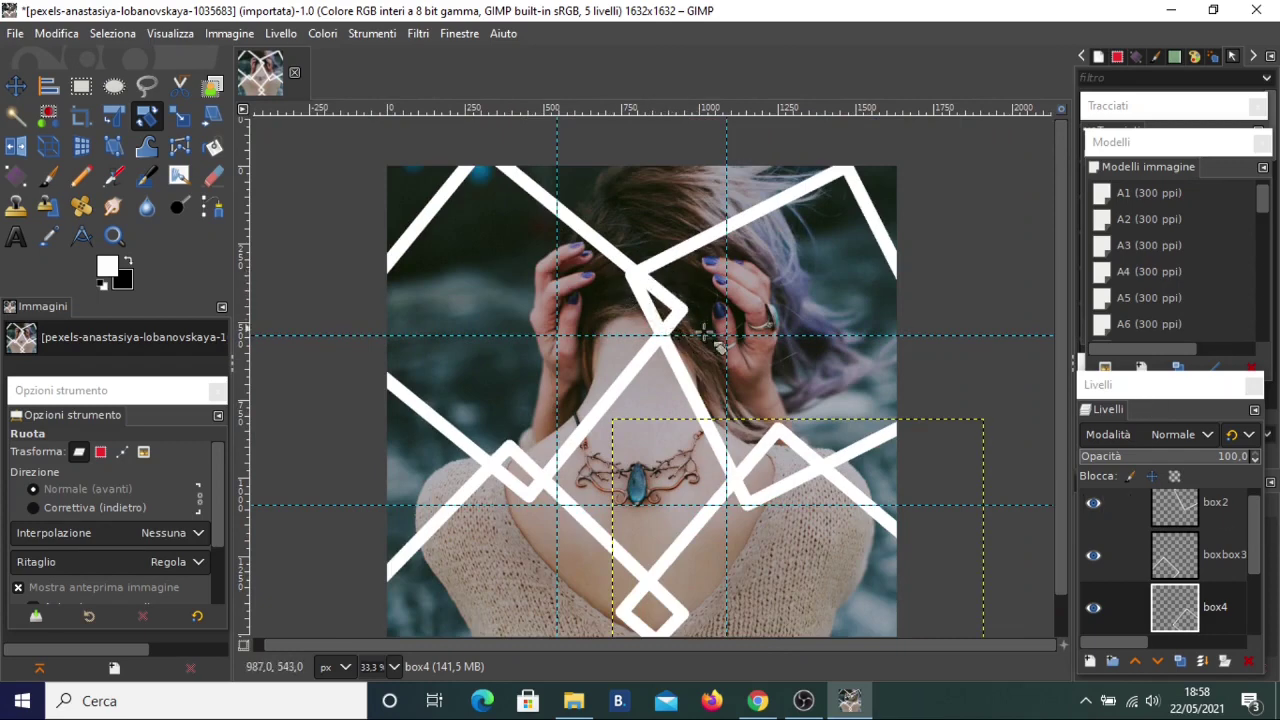
{"action": "left_click_drag", "start_coordinate": [1254, 562], "coordinate": [1127, 632]}
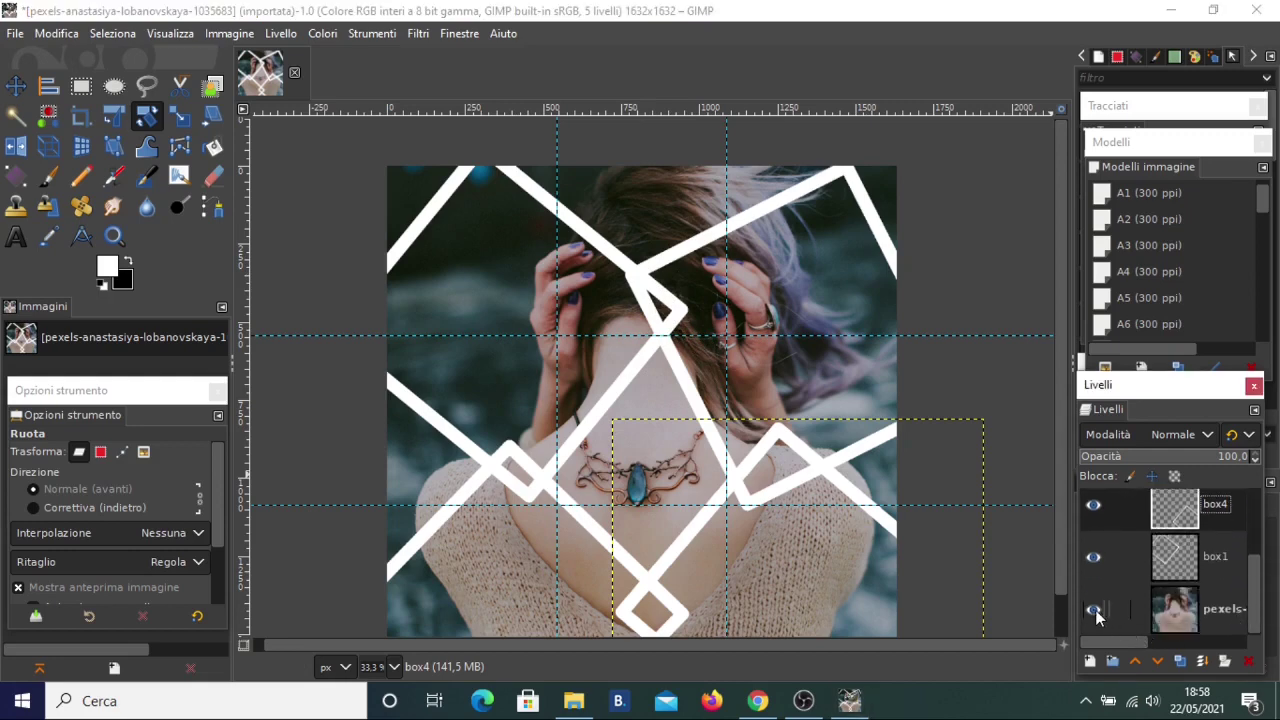
{"action": "left_click", "coordinate": [1097, 612]}
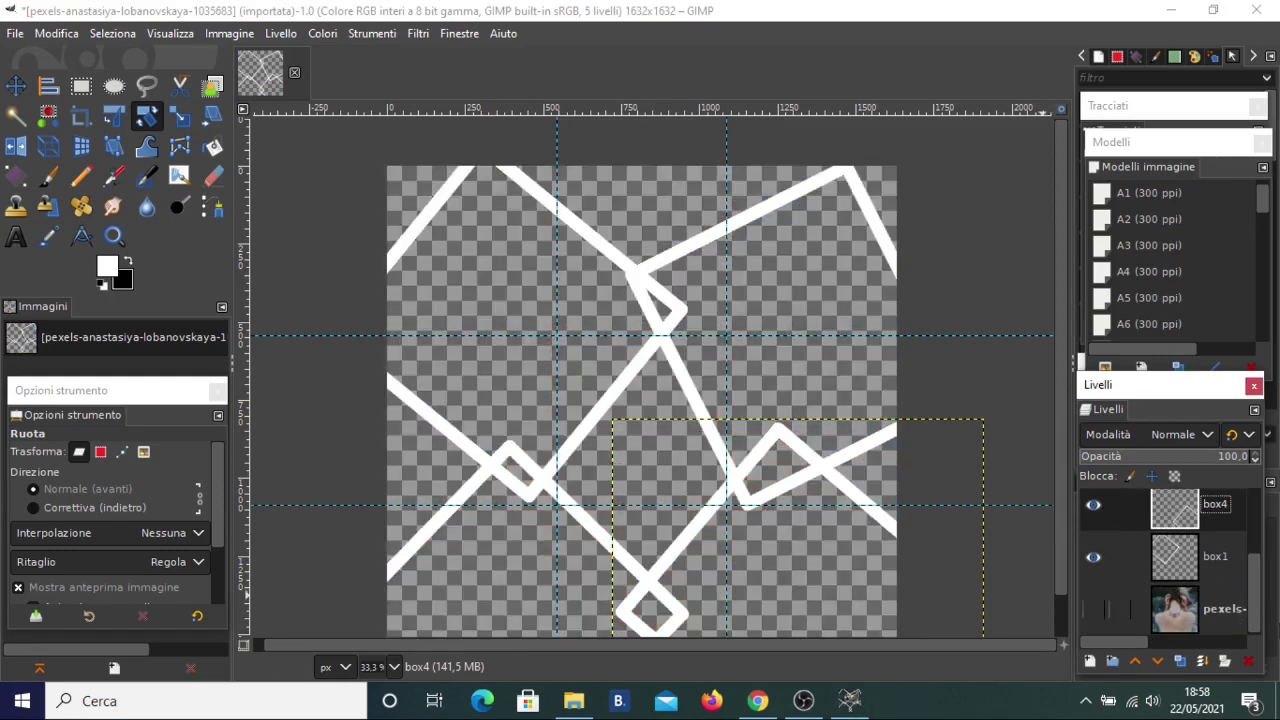
{"action": "right_click", "coordinate": [1209, 517]}
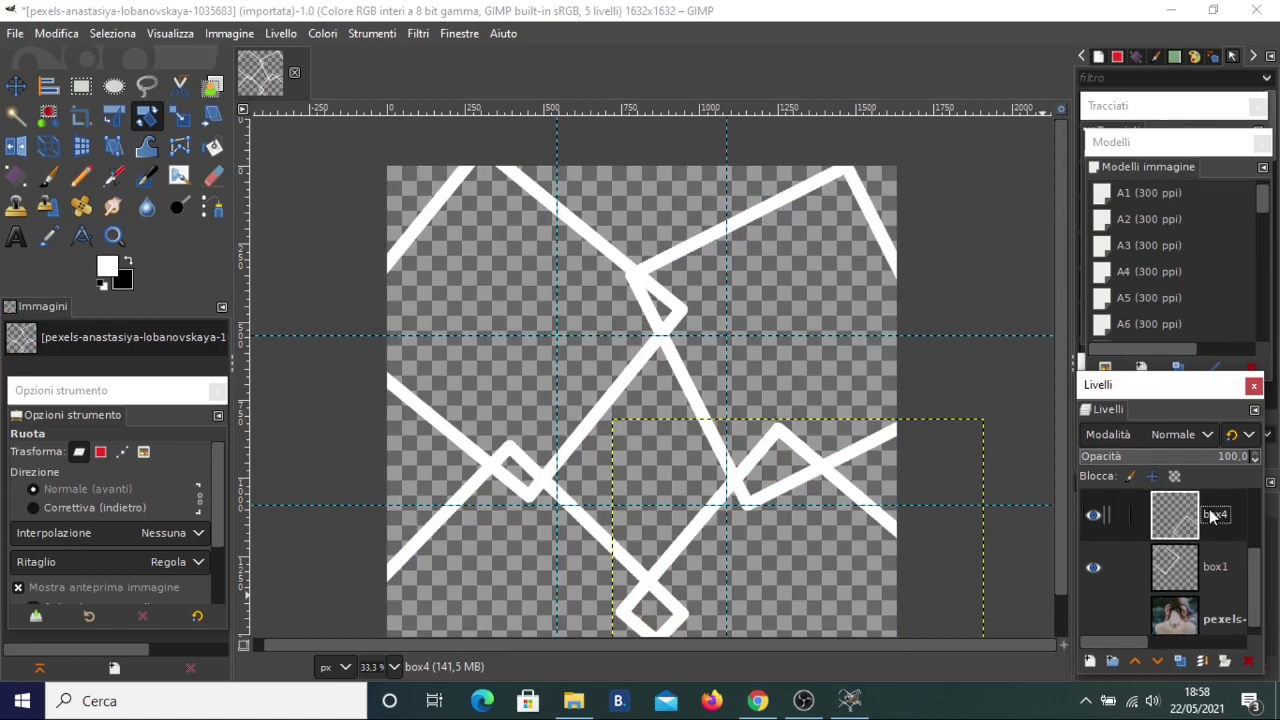
{"action": "left_click", "coordinate": [1060, 621]}
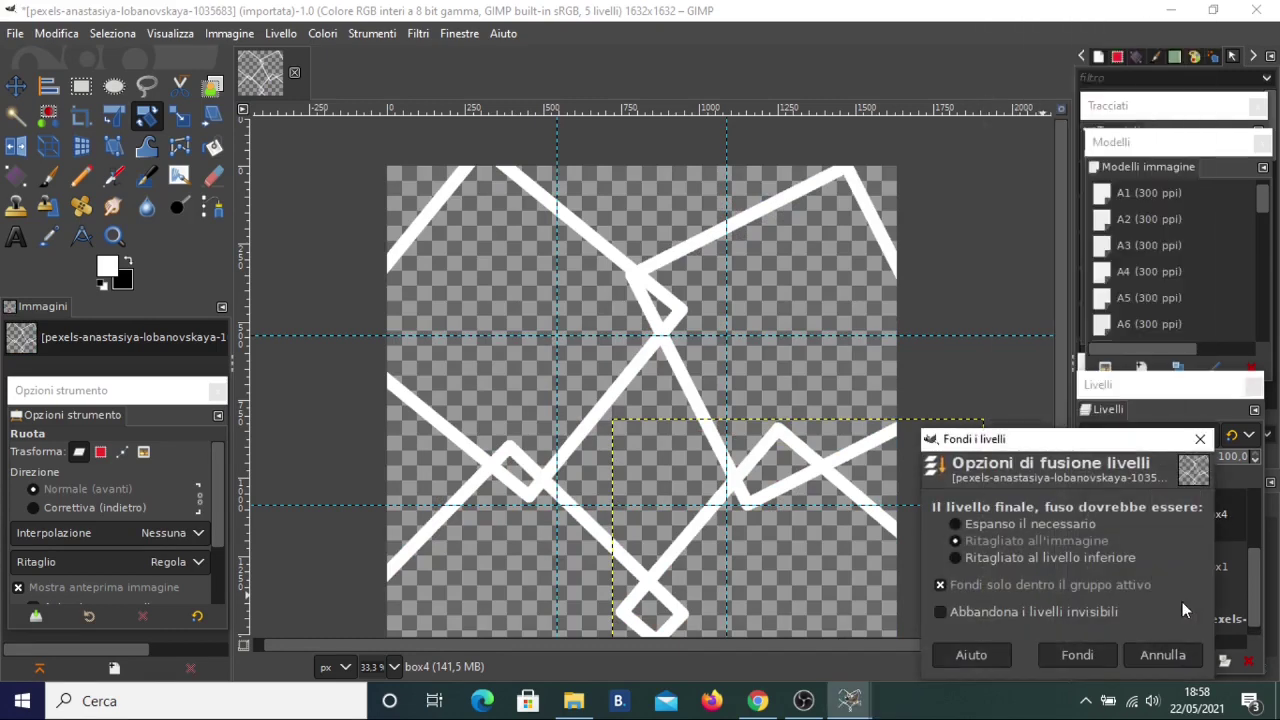
{"action": "left_click", "coordinate": [1076, 655]}
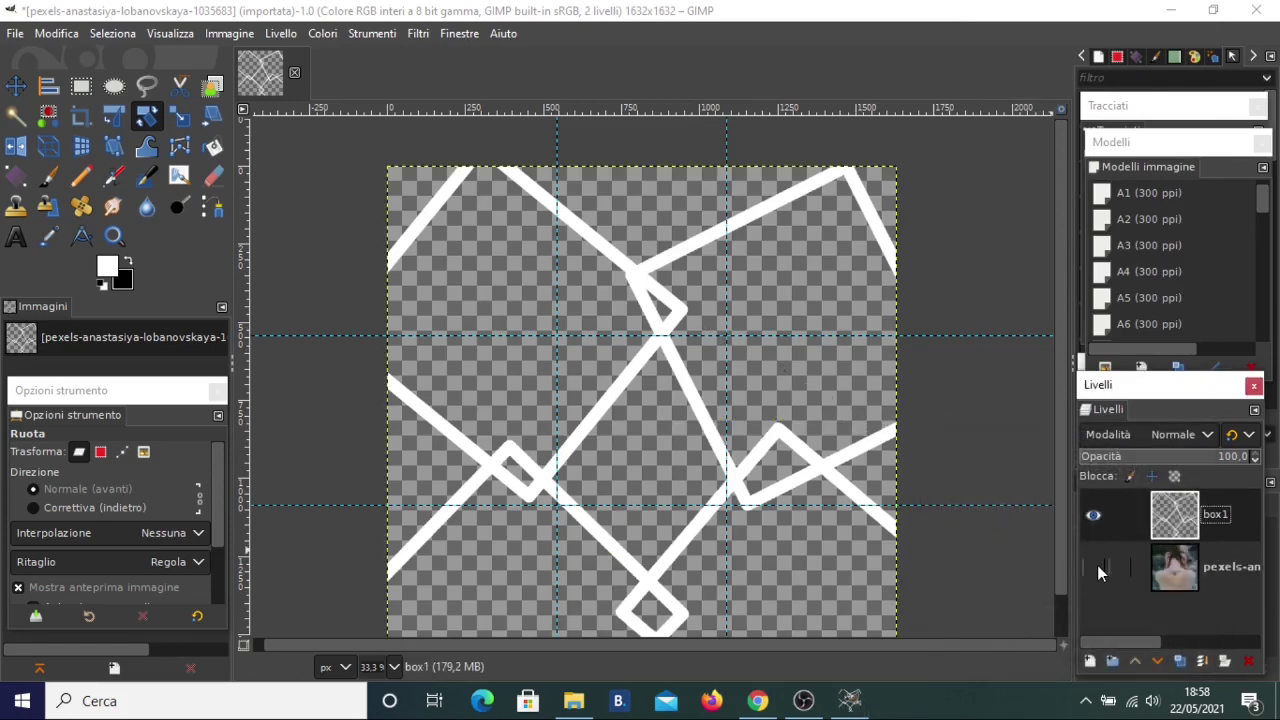
{"action": "left_click", "coordinate": [1094, 567]}
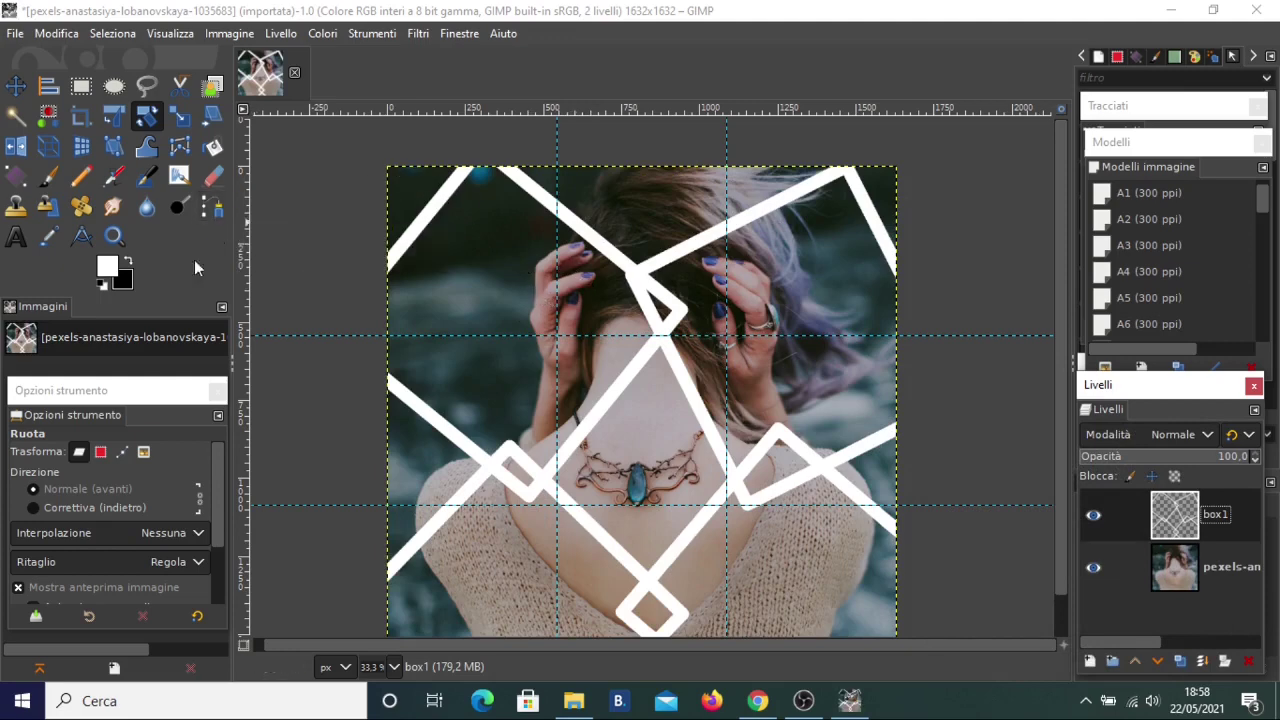
{"action": "left_click", "coordinate": [213, 210]}
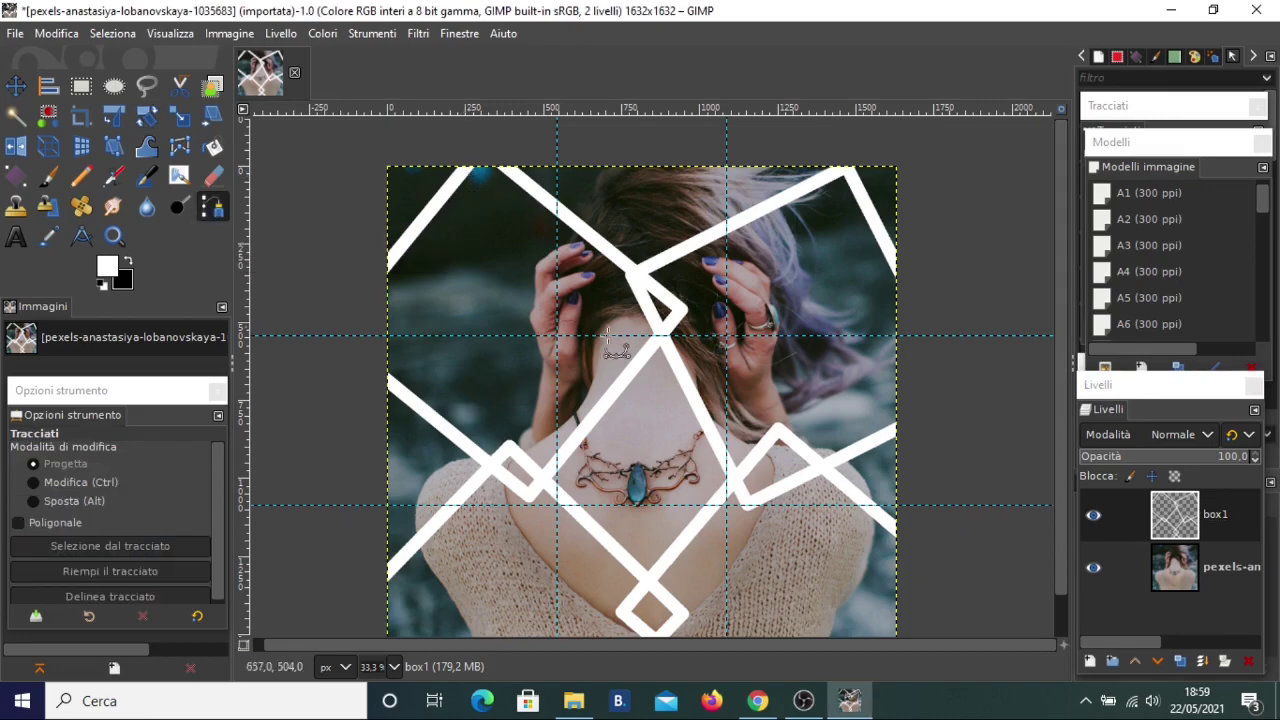
Step: Trace a closed path around the first crossing on the upper white band
{"action": "scroll", "coordinate": [655, 310], "scroll_direction": "up", "scroll_amount": 1}
{"action": "scroll", "coordinate": [655, 310], "scroll_direction": "up", "scroll_amount": 1}
{"action": "scroll", "coordinate": [650, 302], "scroll_direction": "up", "scroll_amount": 1}
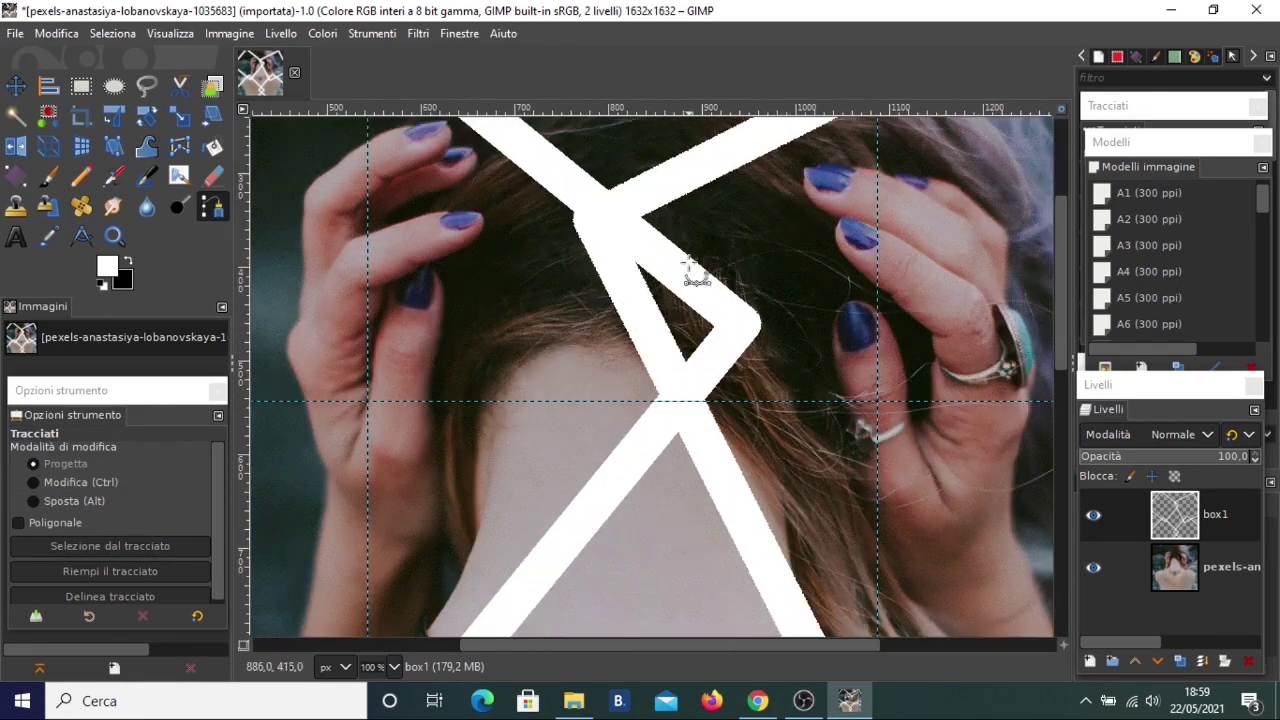
{"action": "left_click", "coordinate": [669, 328]}
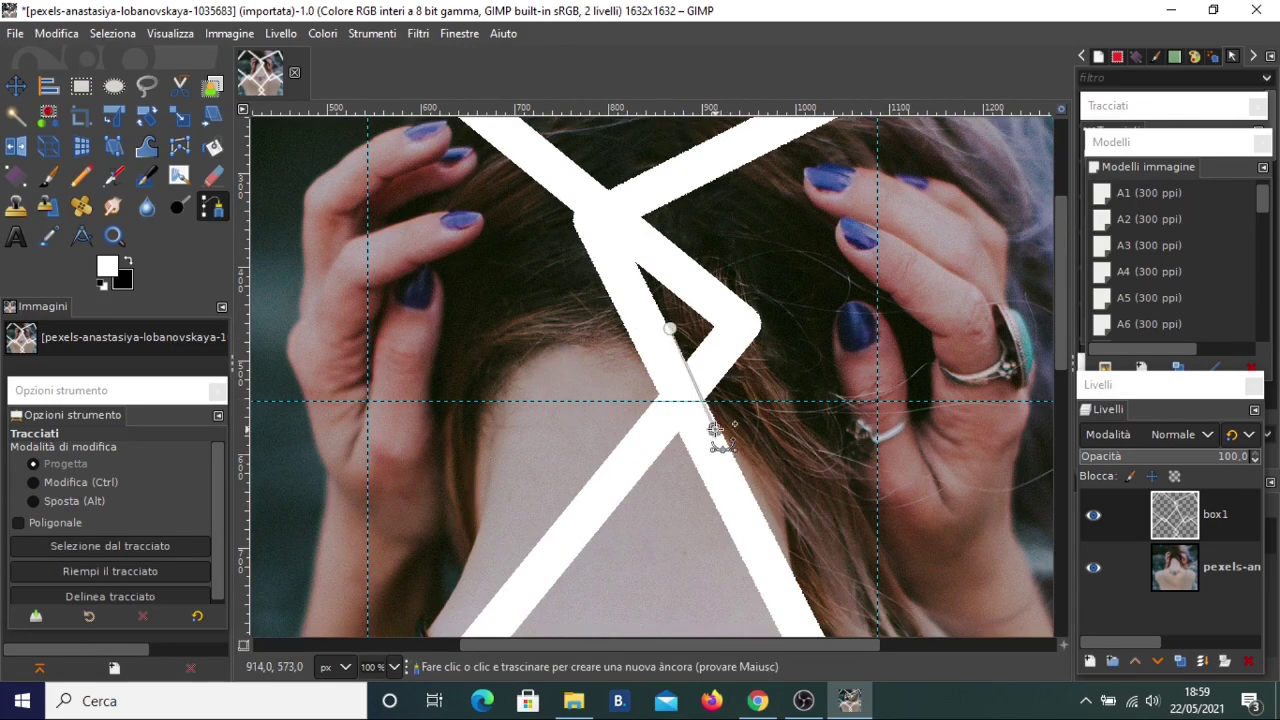
{"action": "left_click_drag", "start_coordinate": [715, 430], "coordinate": [813, 326]}
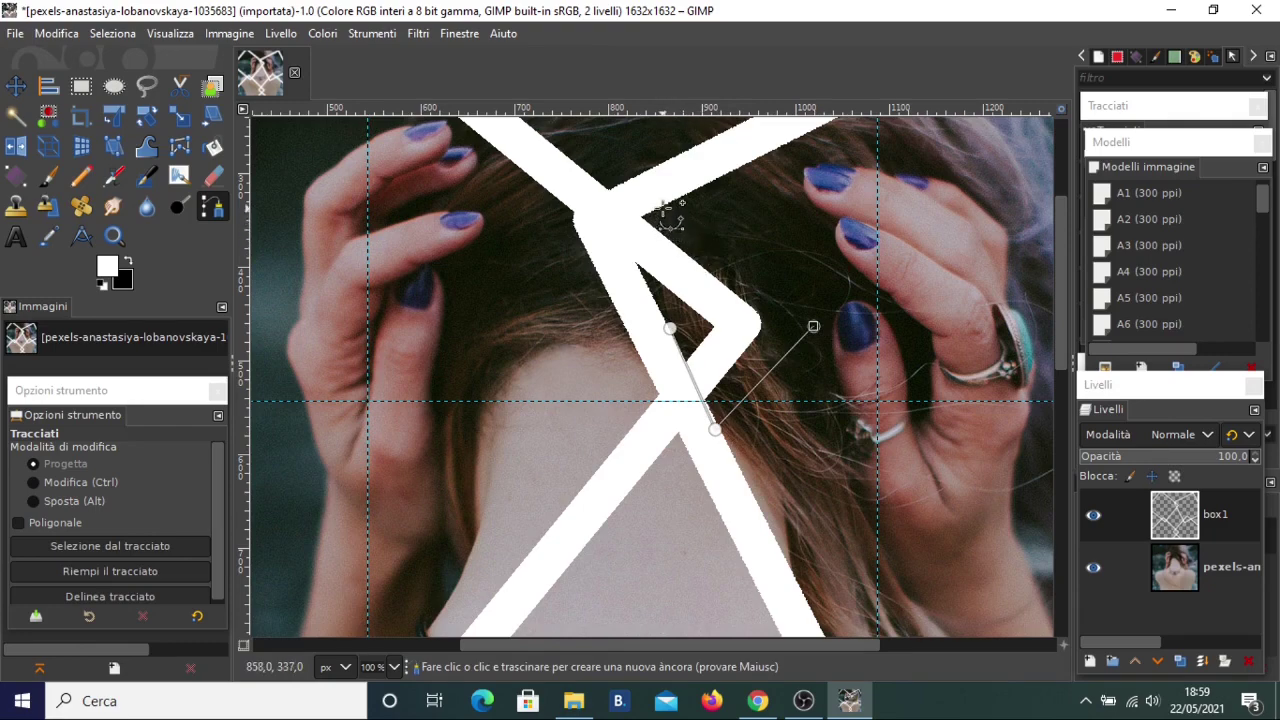
{"action": "left_click", "coordinate": [662, 208]}
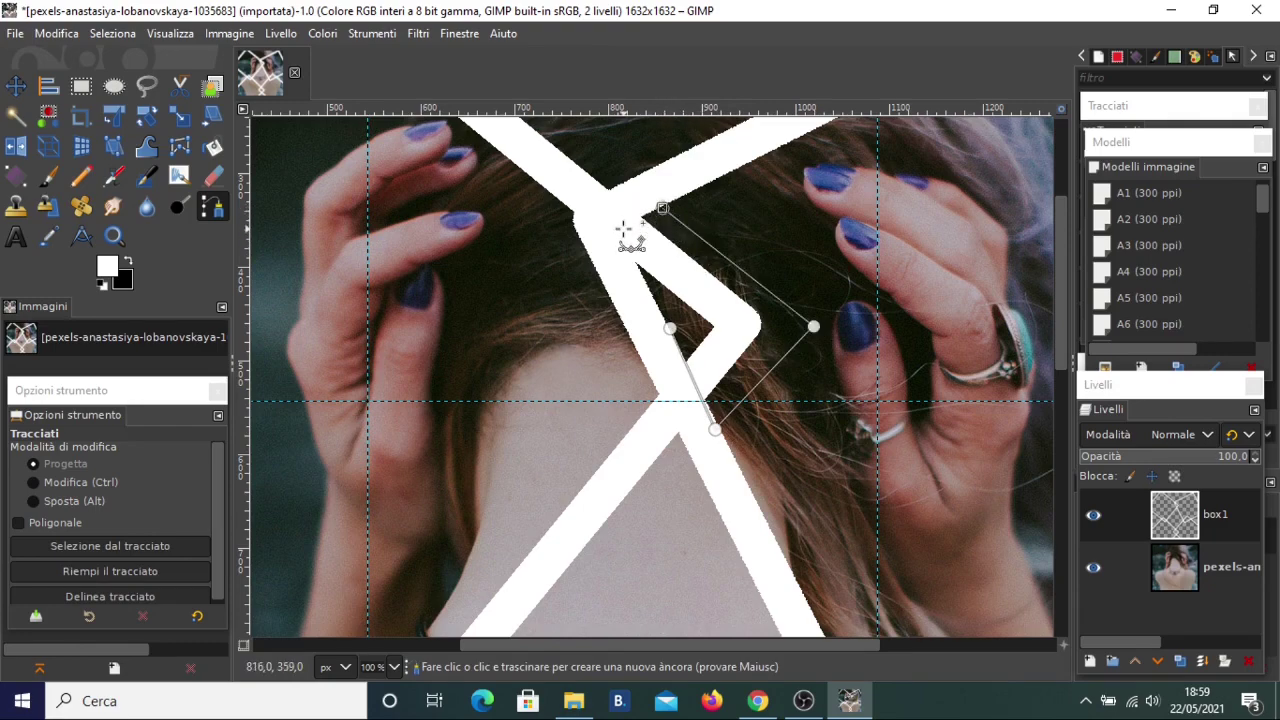
{"action": "left_click", "coordinate": [624, 228]}
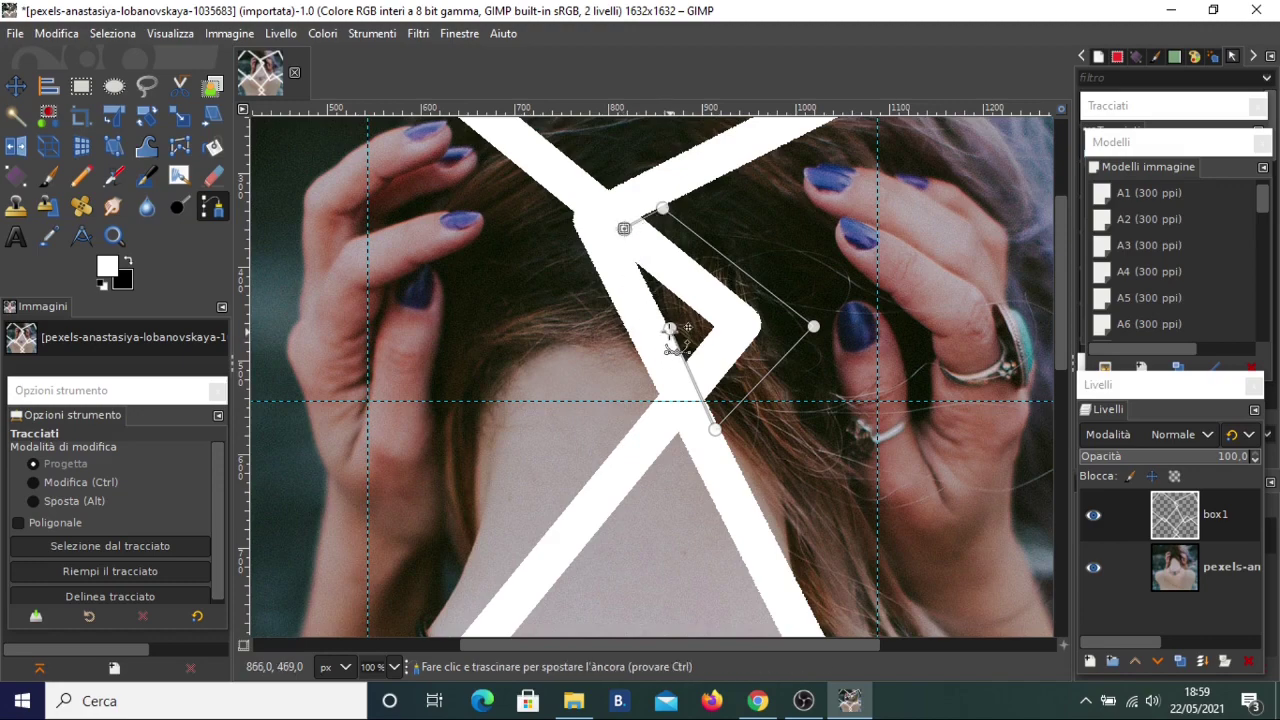
{"action": "key", "text": "ctrl"}
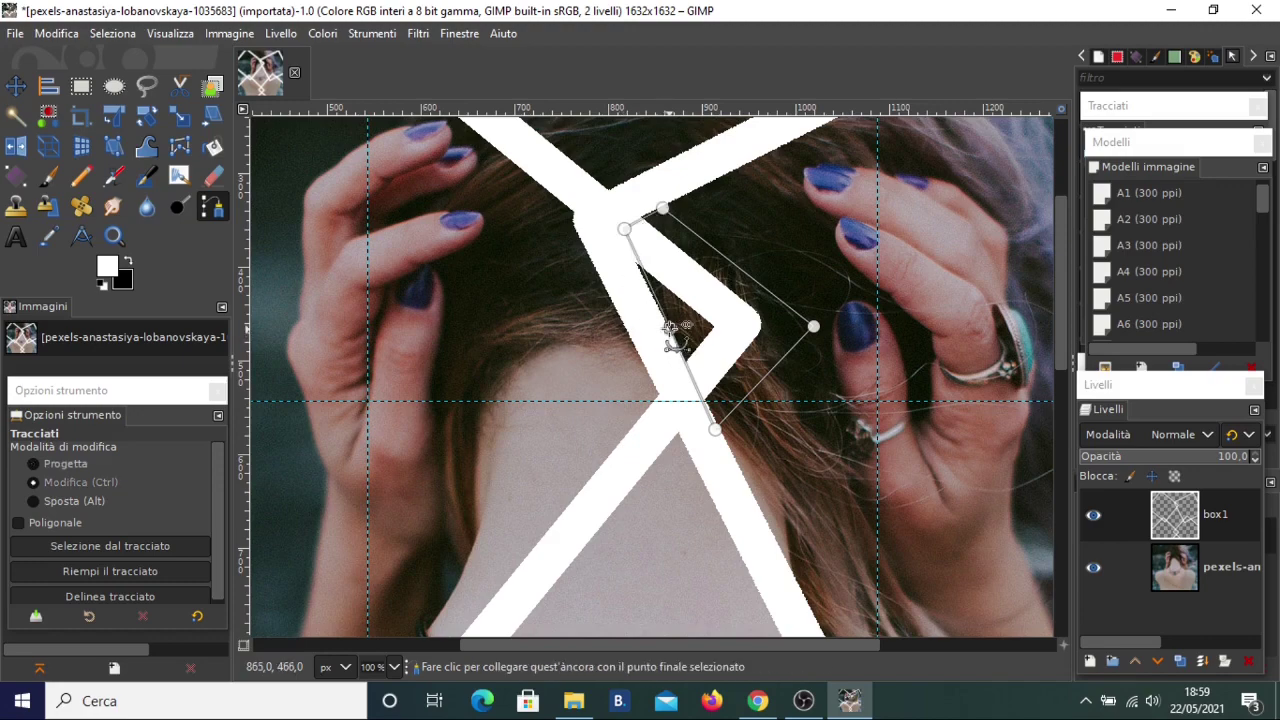
{"action": "left_click", "coordinate": [669, 328], "text": "ctrl"}
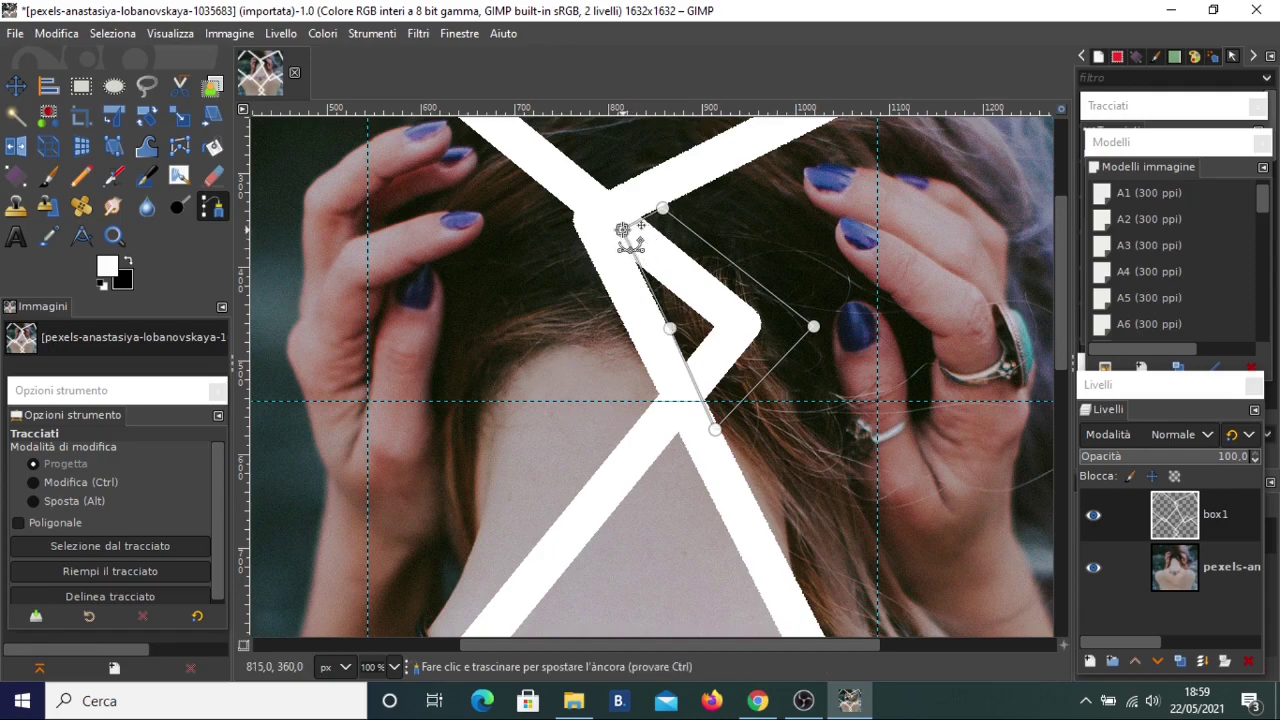
{"action": "key", "text": "ctrl"}
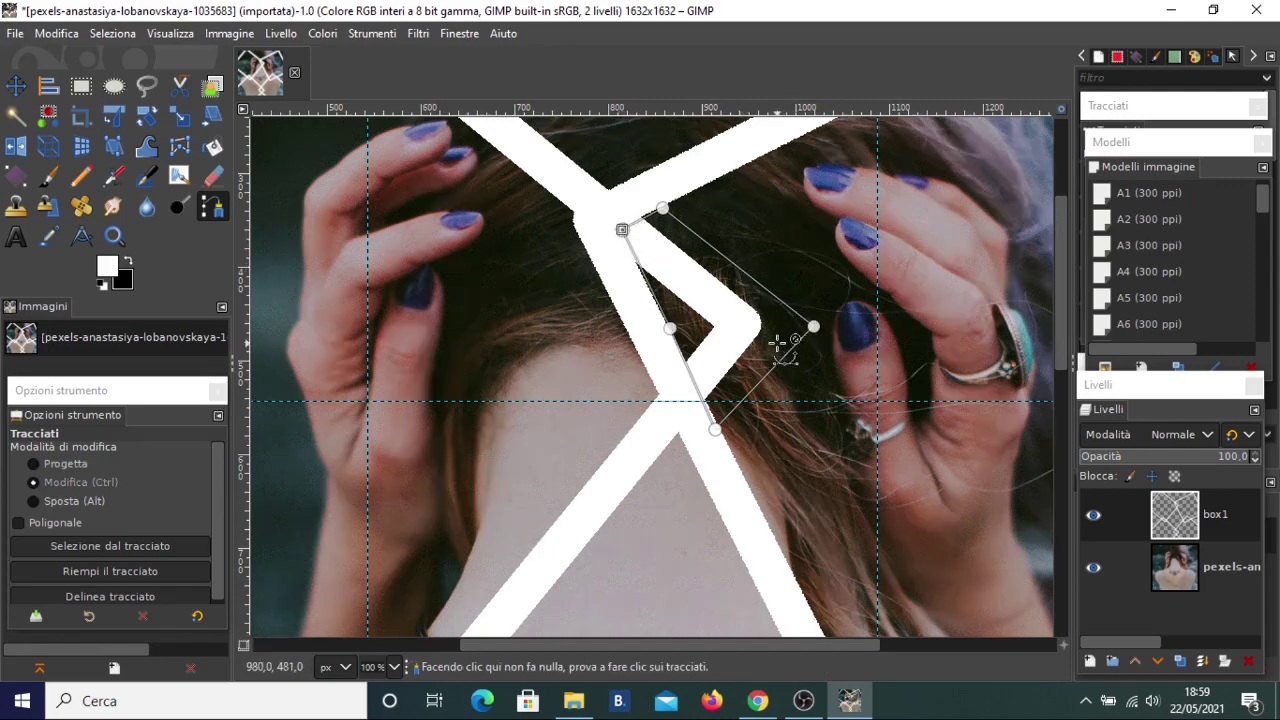
Step: Outline the shoulder crossing with a closed four-corner path
{"action": "scroll", "coordinate": [776, 344], "scroll_direction": "down", "scroll_amount": 3, "text": "ctrl"}
{"action": "scroll", "coordinate": [620, 510], "scroll_direction": "up", "scroll_amount": 2, "text": "ctrl"}
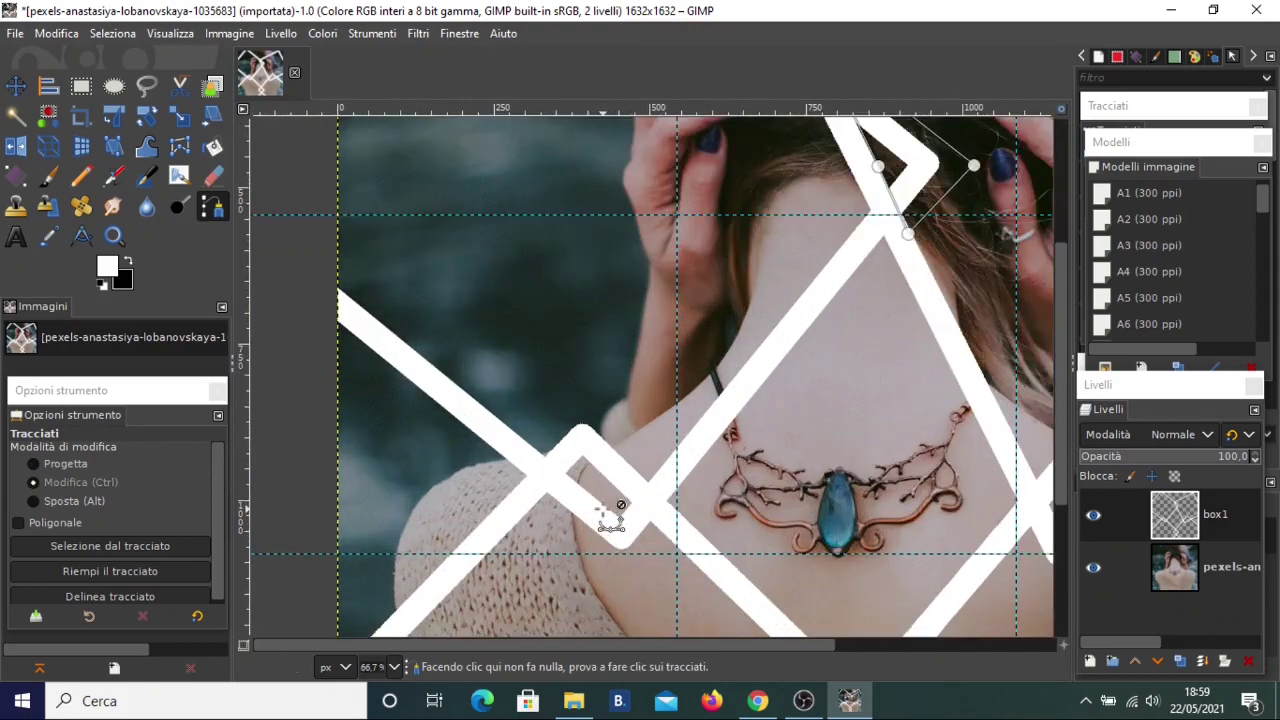
{"action": "scroll", "coordinate": [612, 518], "scroll_direction": "down", "scroll_amount": 2, "text": "ctrl"}
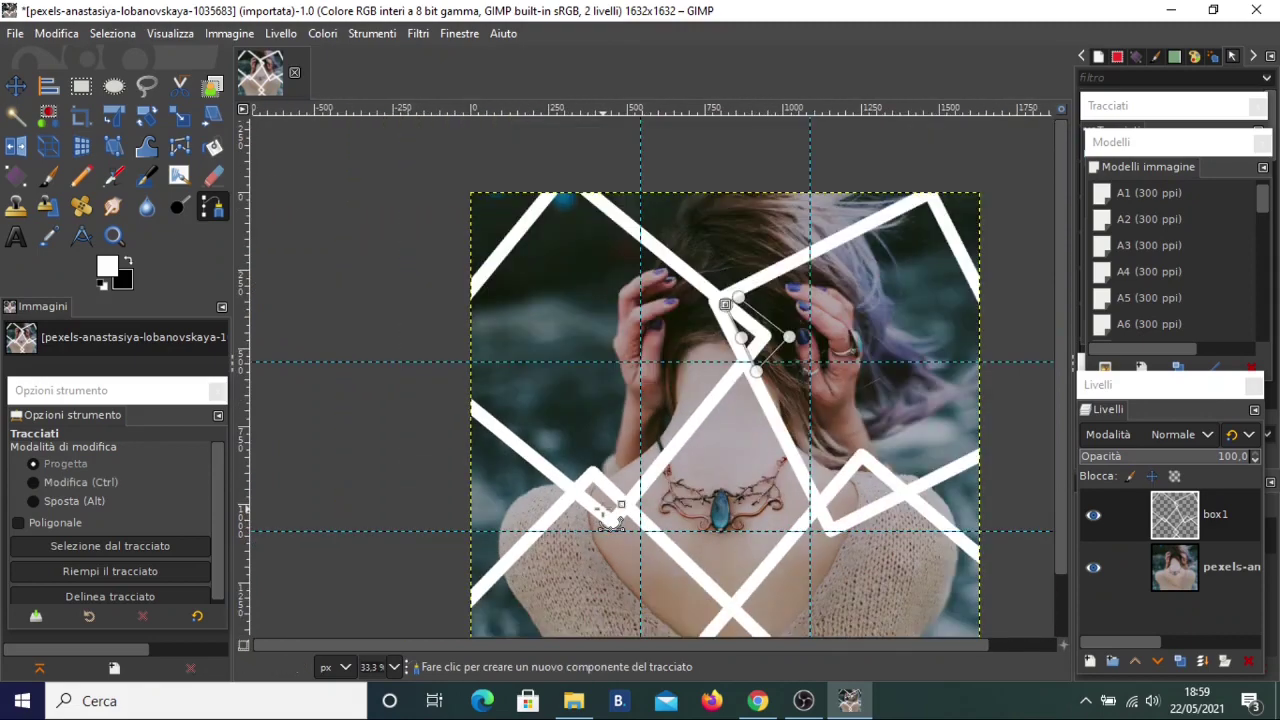
{"action": "scroll", "coordinate": [613, 521], "scroll_direction": "up", "scroll_amount": 2, "text": "ctrl"}
{"action": "scroll", "coordinate": [610, 516], "scroll_direction": "up", "scroll_amount": 1, "text": "ctrl"}
{"action": "scroll", "coordinate": [609, 514], "scroll_direction": "up", "scroll_amount": 1, "text": "ctrl"}
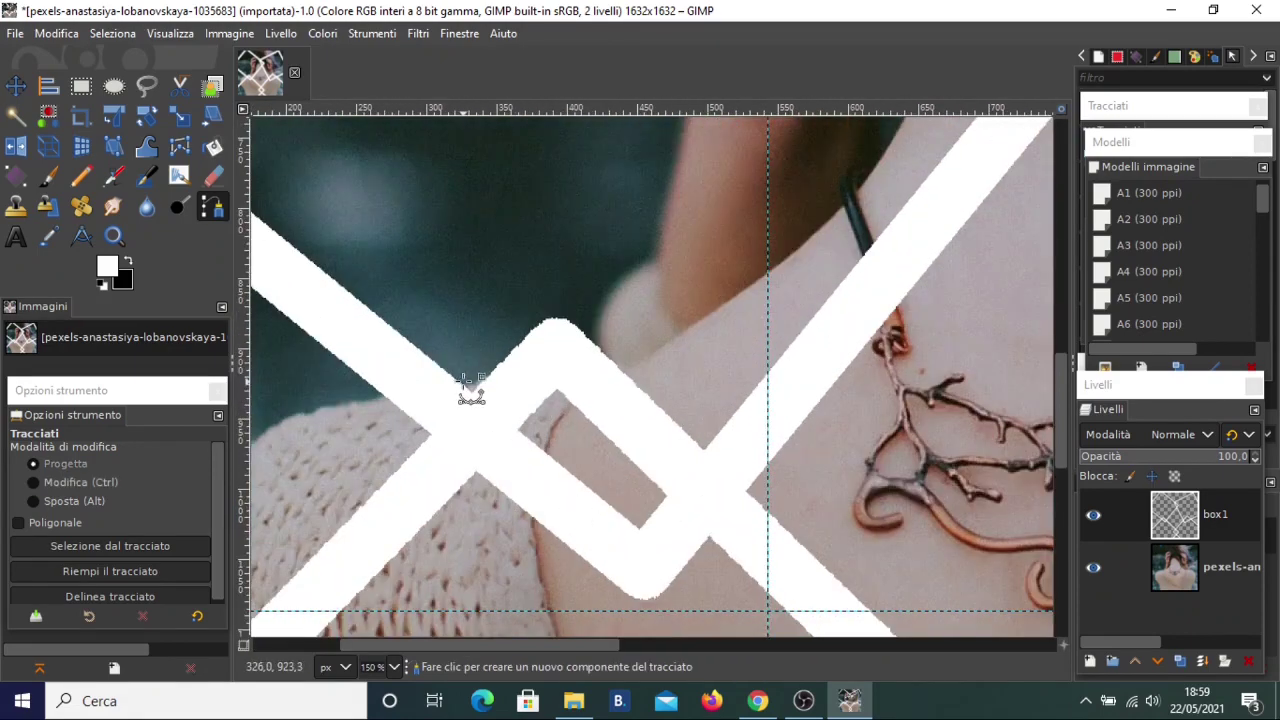
{"action": "left_click", "coordinate": [457, 380]}
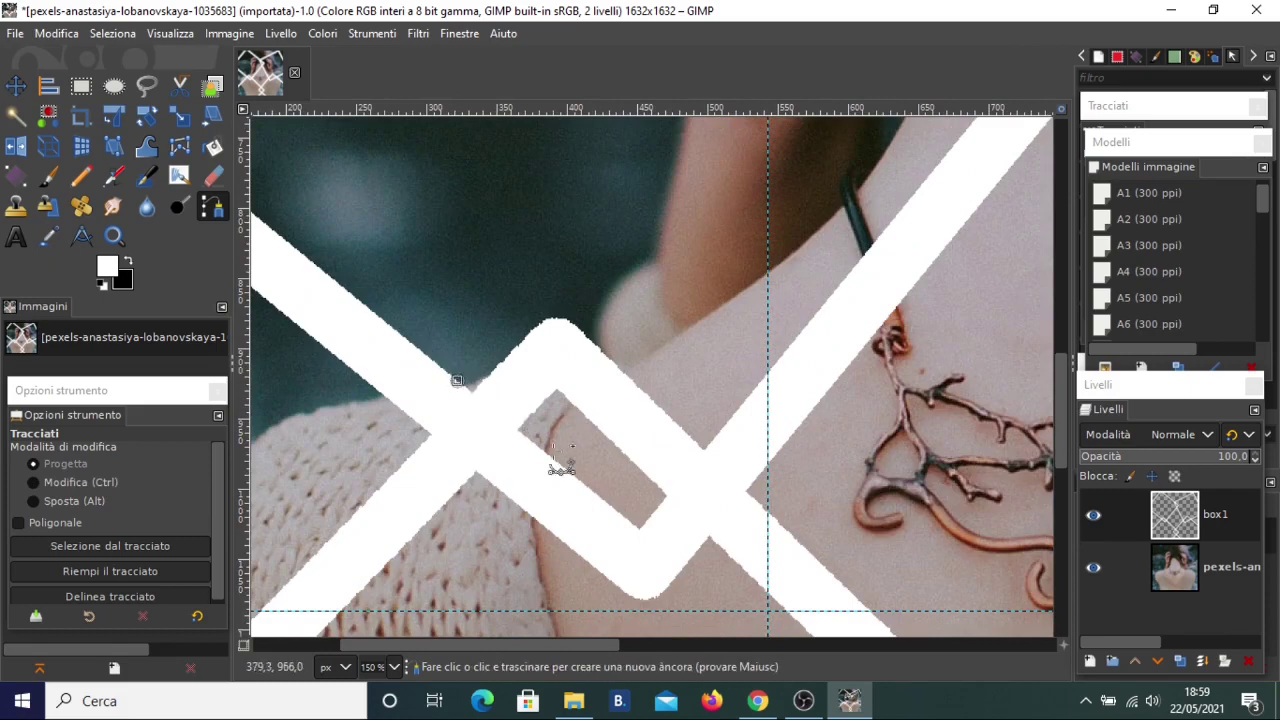
{"action": "left_click", "coordinate": [640, 527]}
{"action": "left_click", "coordinate": [711, 437]}
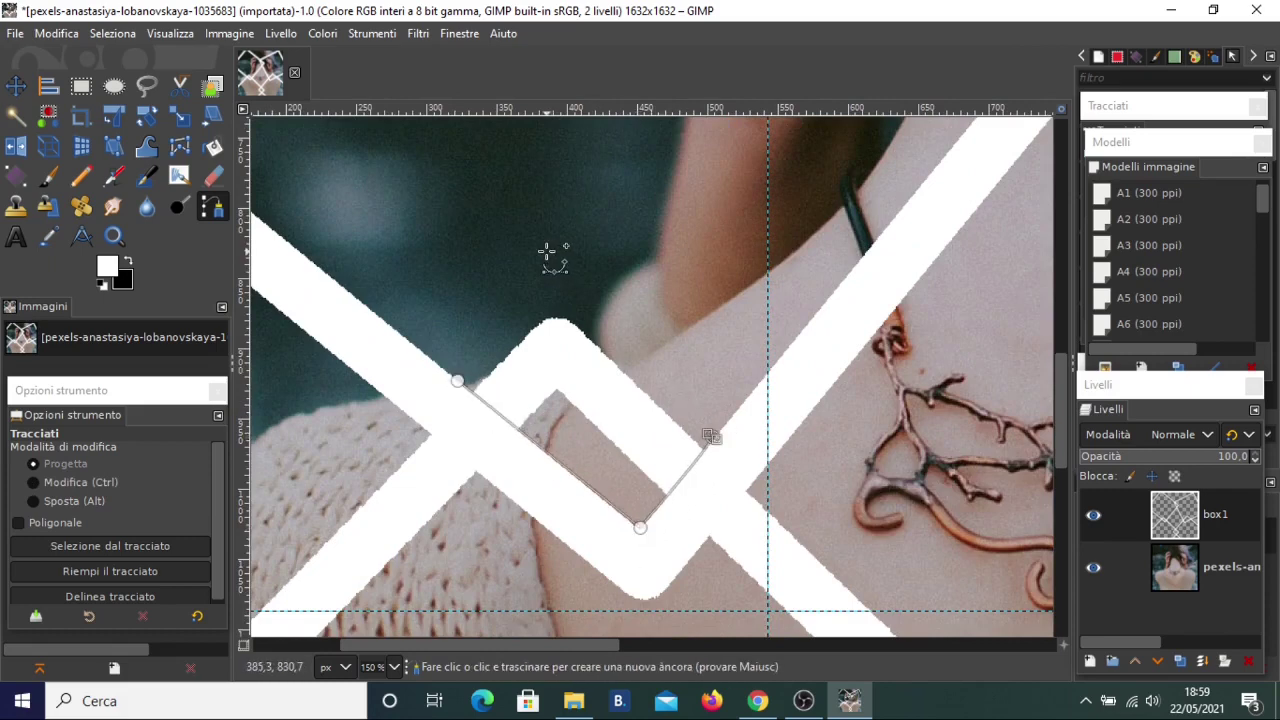
{"action": "left_click", "coordinate": [547, 251]}
{"action": "left_click", "coordinate": [457, 380], "text": "ctrl"}
{"action": "left_click", "coordinate": [457, 380], "text": "ctrl"}
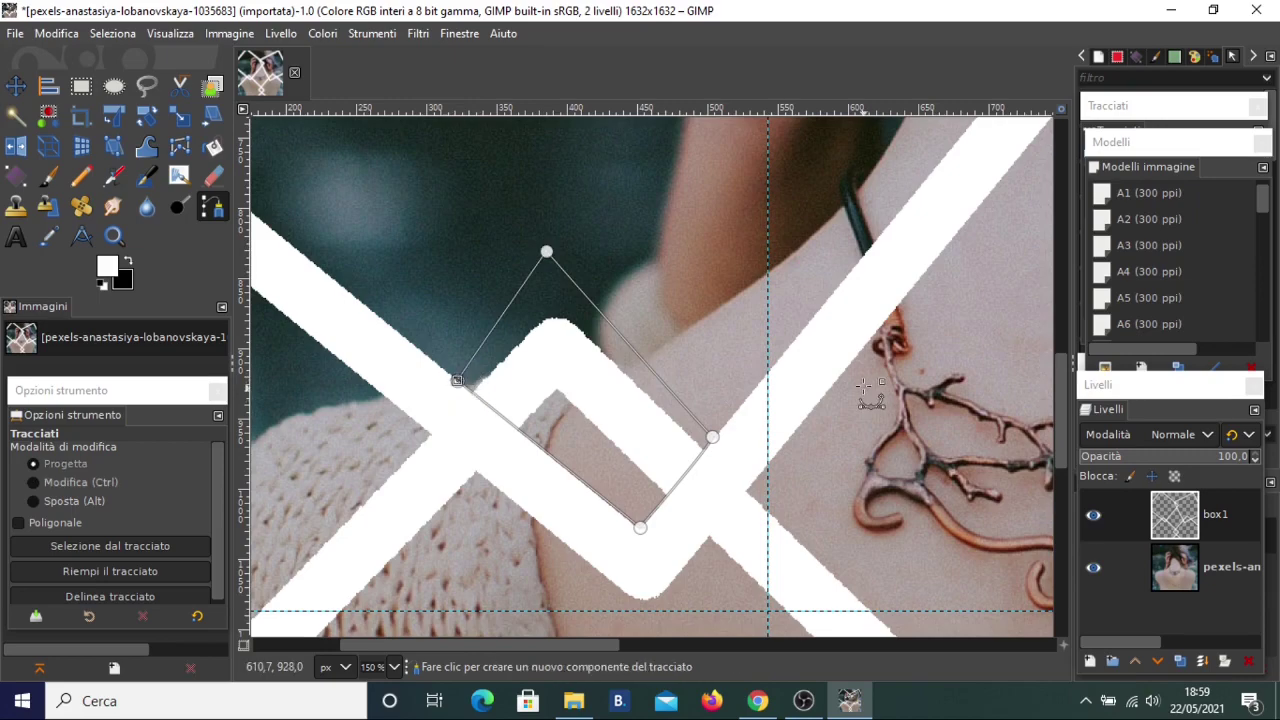
Step: Outline the lower diamond crossing with a path
{"action": "scroll", "coordinate": [866, 388], "scroll_direction": "down", "scroll_amount": 2, "text": "ctrl"}
{"action": "scroll", "coordinate": [866, 388], "scroll_direction": "down", "scroll_amount": 1, "text": "ctrl"}
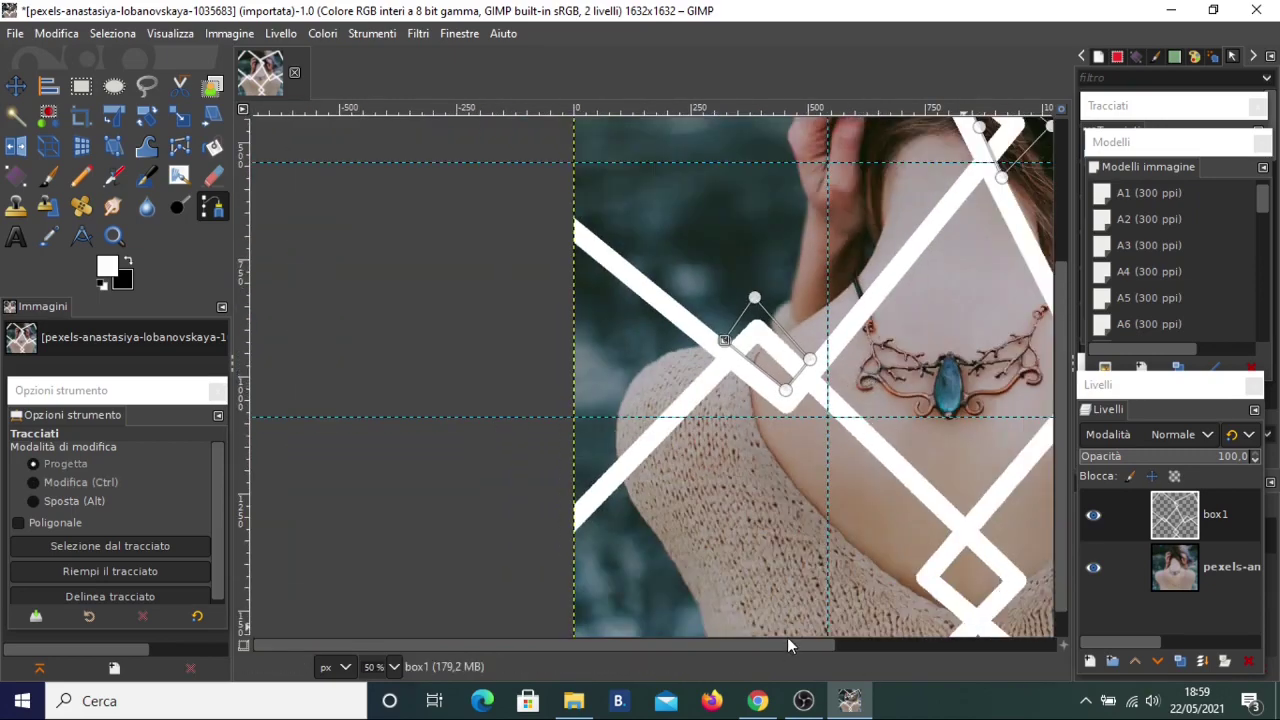
{"action": "left_click_drag", "start_coordinate": [787, 637], "coordinate": [870, 645]}
{"action": "scroll", "coordinate": [700, 500], "scroll_direction": "down", "scroll_amount": 1, "text": "ctrl"}
{"action": "scroll", "coordinate": [655, 578], "scroll_direction": "up", "scroll_amount": 3, "text": "ctrl"}
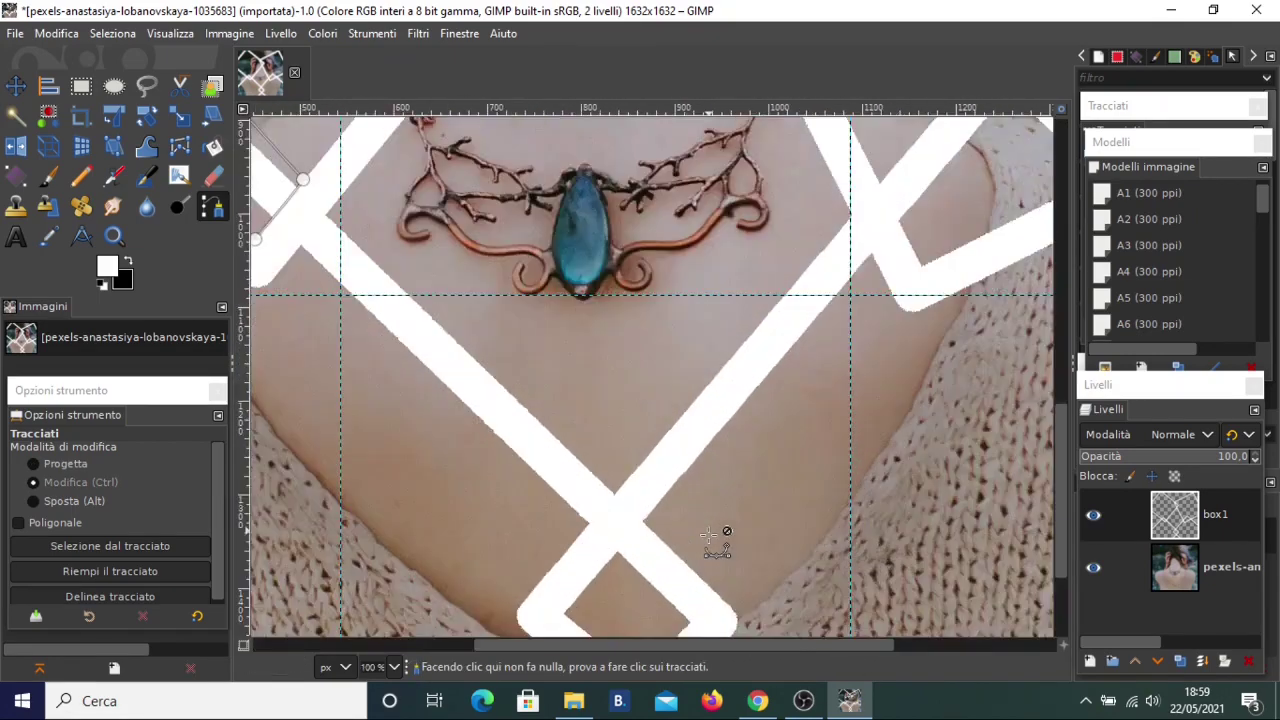
{"action": "scroll", "coordinate": [655, 578], "scroll_direction": "up", "scroll_amount": 1}
{"action": "scroll", "coordinate": [655, 578], "scroll_direction": "down", "scroll_amount": 3}
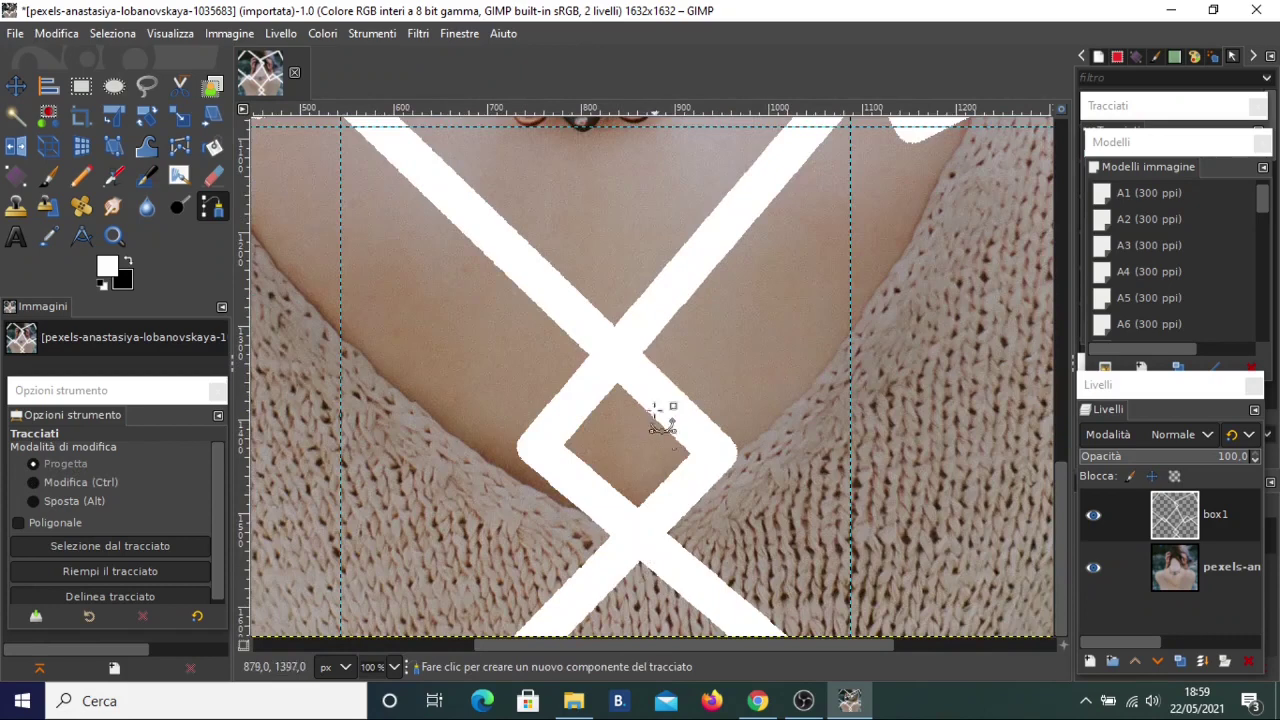
{"action": "left_click", "coordinate": [661, 329]}
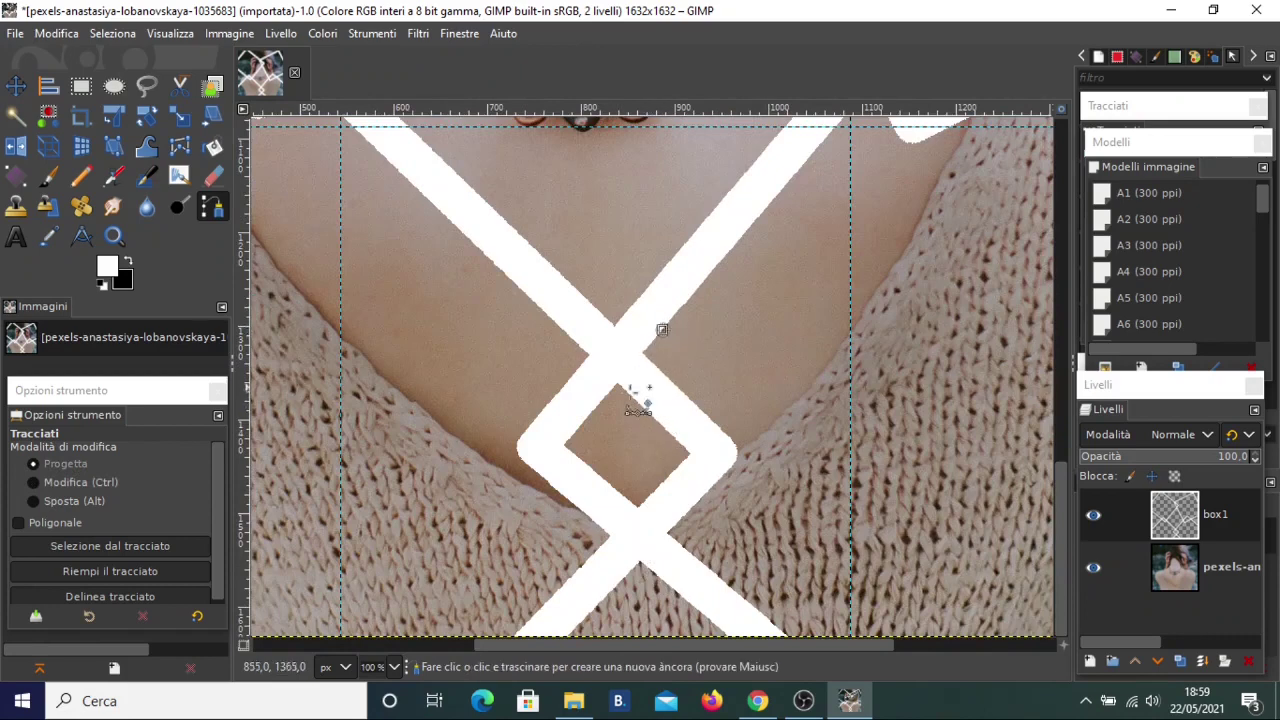
{"action": "left_click", "coordinate": [565, 443]}
{"action": "left_click_drag", "start_coordinate": [686, 549], "coordinate": [776, 437]}
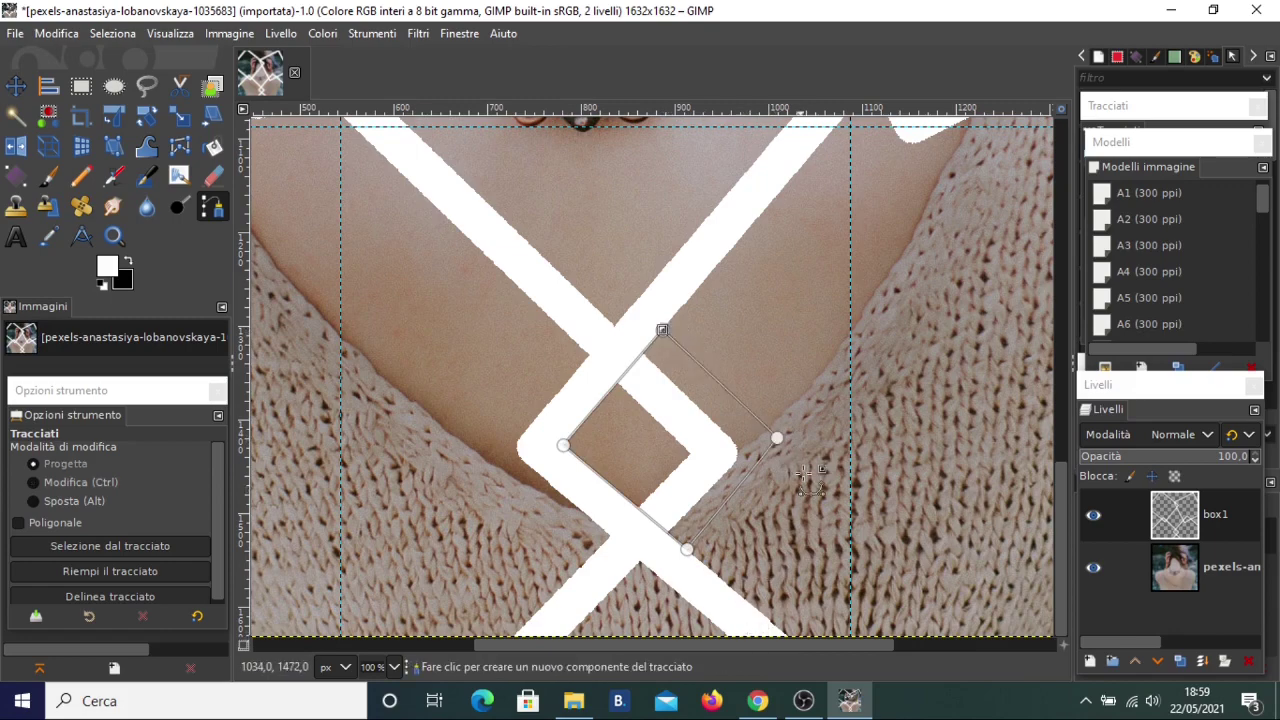
Step: Outline the right shoulder crossing with a closed four-corner path
{"action": "scroll", "coordinate": [813, 447], "scroll_direction": "down", "scroll_amount": 3}
{"action": "scroll", "coordinate": [895, 360], "scroll_direction": "up", "scroll_amount": 1}
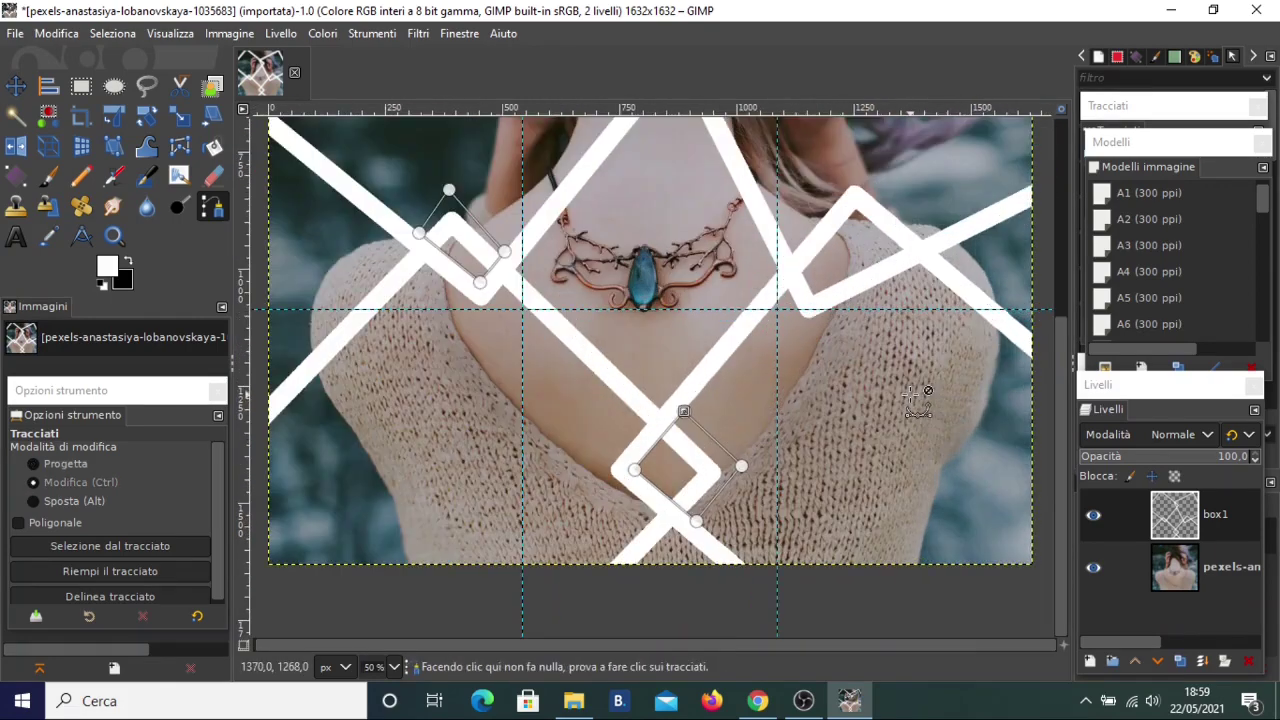
{"action": "scroll", "coordinate": [893, 330], "scroll_direction": "up", "scroll_amount": 1}
{"action": "scroll", "coordinate": [895, 330], "scroll_direction": "up", "scroll_amount": 1}
{"action": "scroll", "coordinate": [848, 455], "scroll_direction": "up", "scroll_amount": 1}
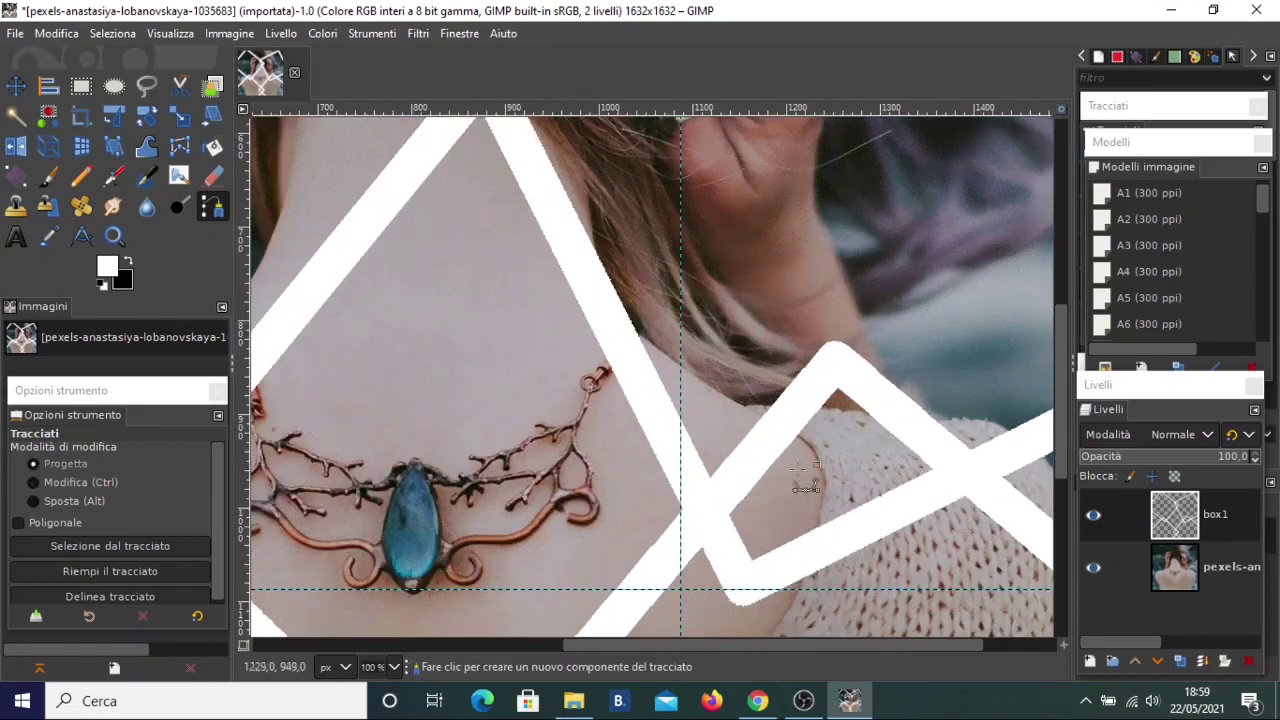
{"action": "scroll", "coordinate": [764, 509], "scroll_direction": "down", "scroll_amount": 1}
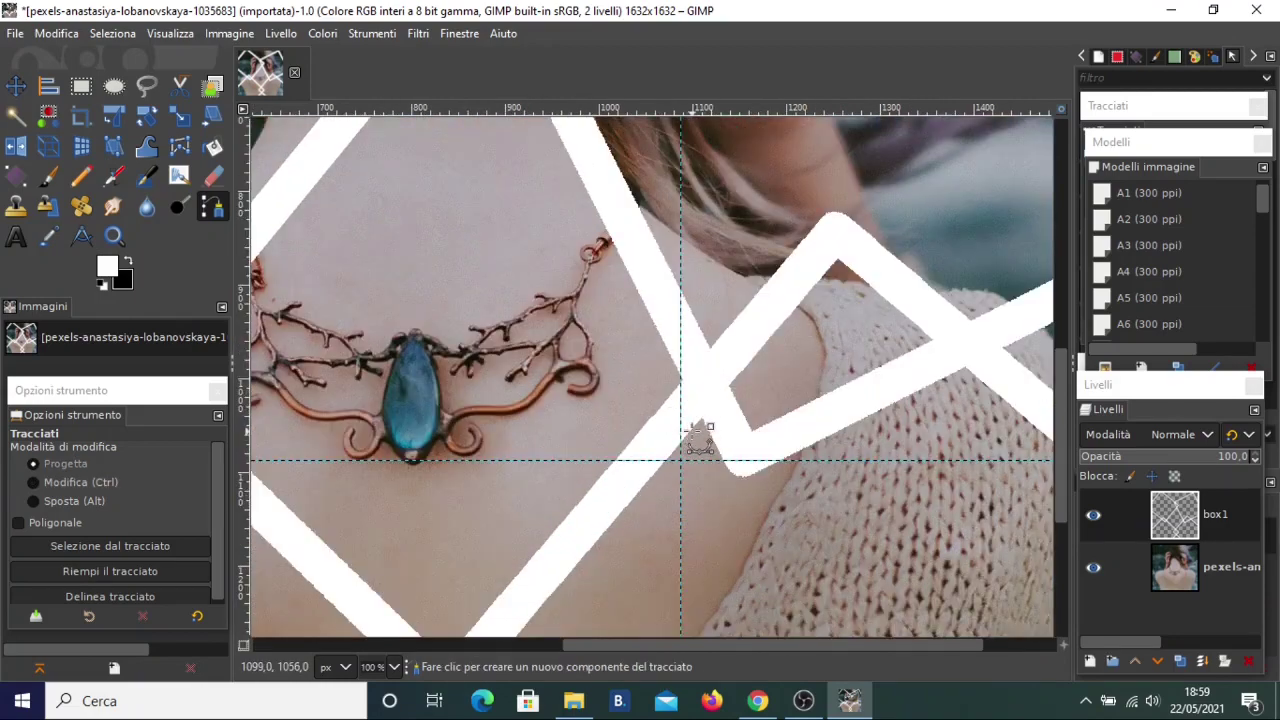
{"action": "left_click", "coordinate": [691, 431]}
{"action": "left_click", "coordinate": [837, 262]}
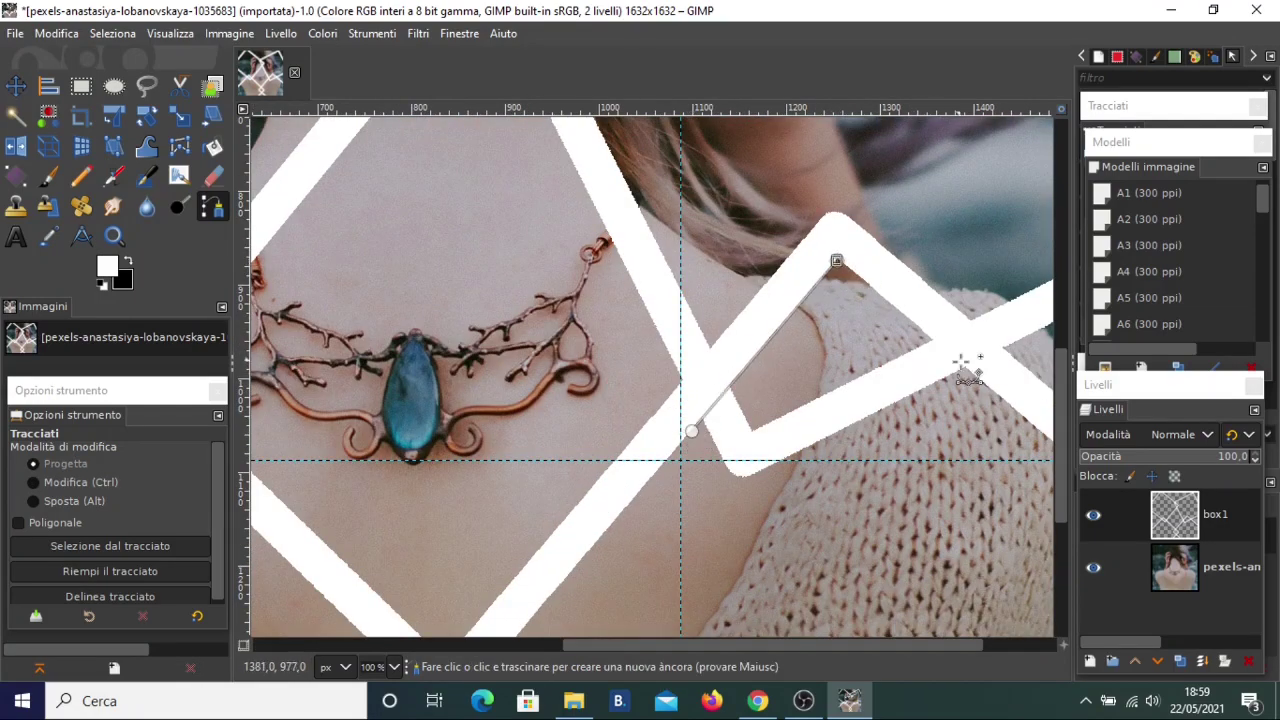
{"action": "left_click", "coordinate": [977, 379]}
{"action": "left_click", "coordinate": [724, 488]}
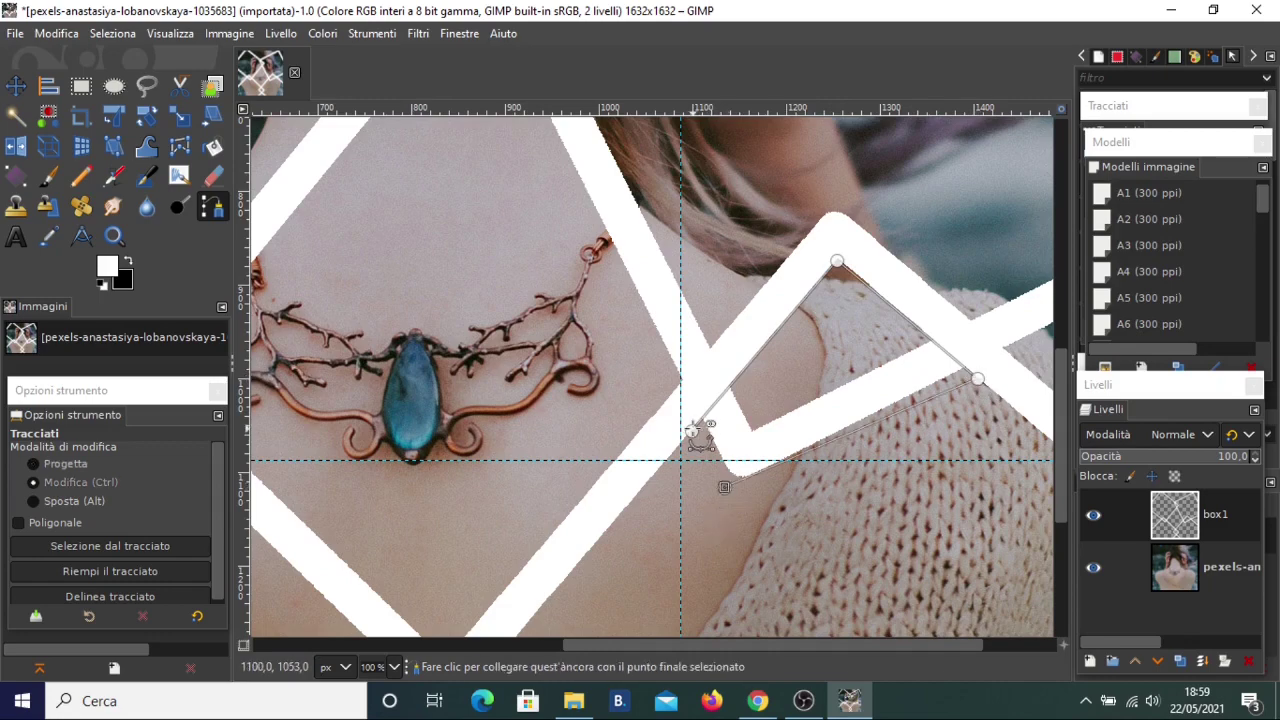
{"action": "left_click", "coordinate": [691, 431], "text": "ctrl"}
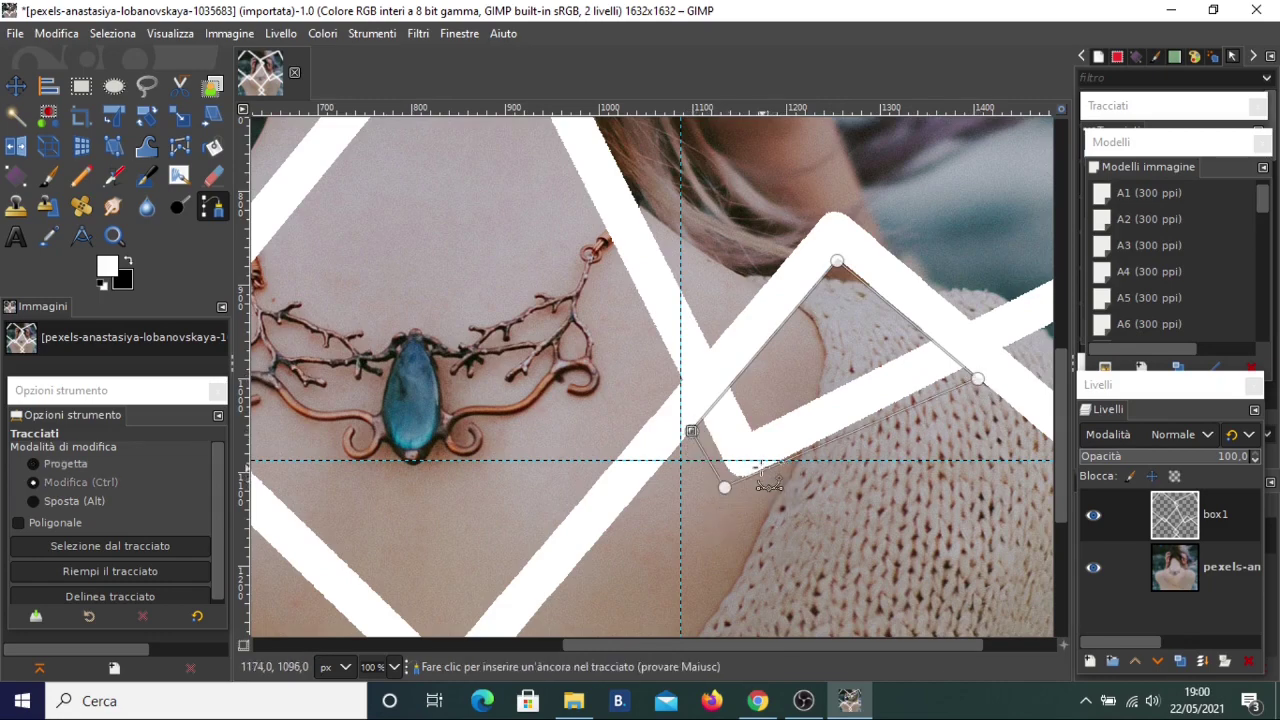
{"action": "scroll", "coordinate": [778, 482], "scroll_direction": "down", "scroll_amount": 4}
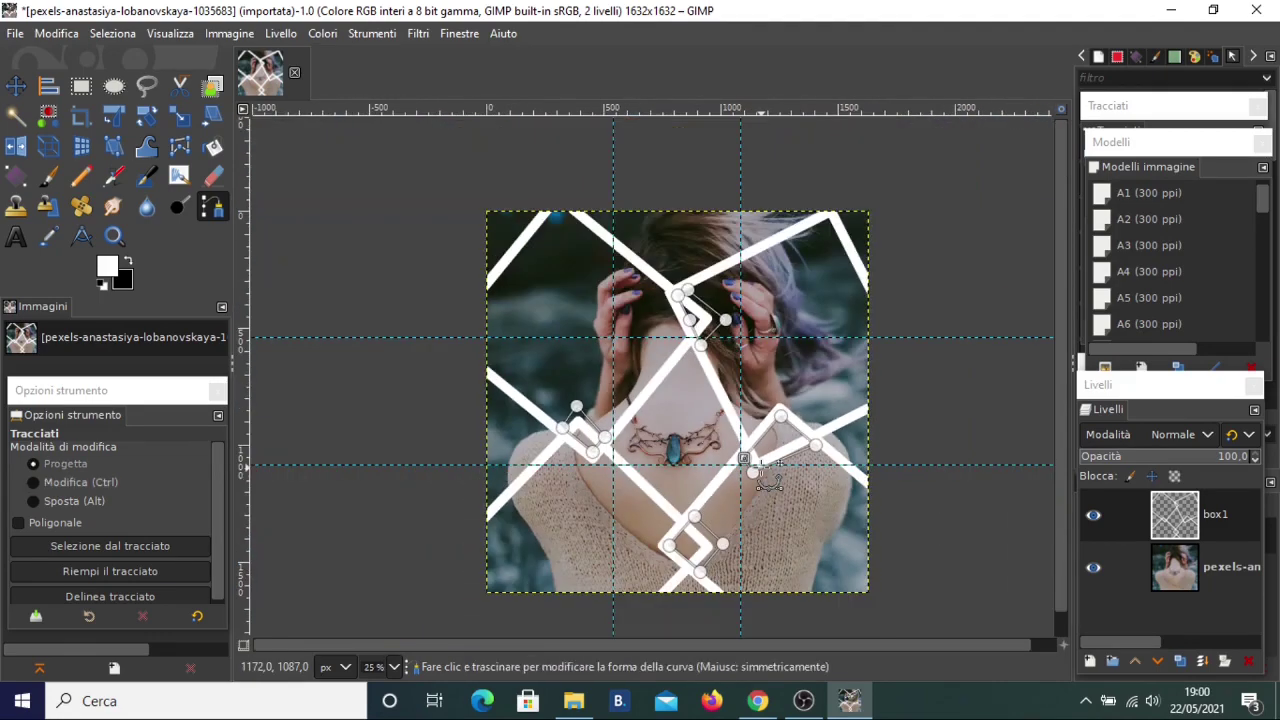
Step: Turn the crossing paths into a selection, cut the white strokes there, and deselect
{"action": "key", "text": "shift+v"}
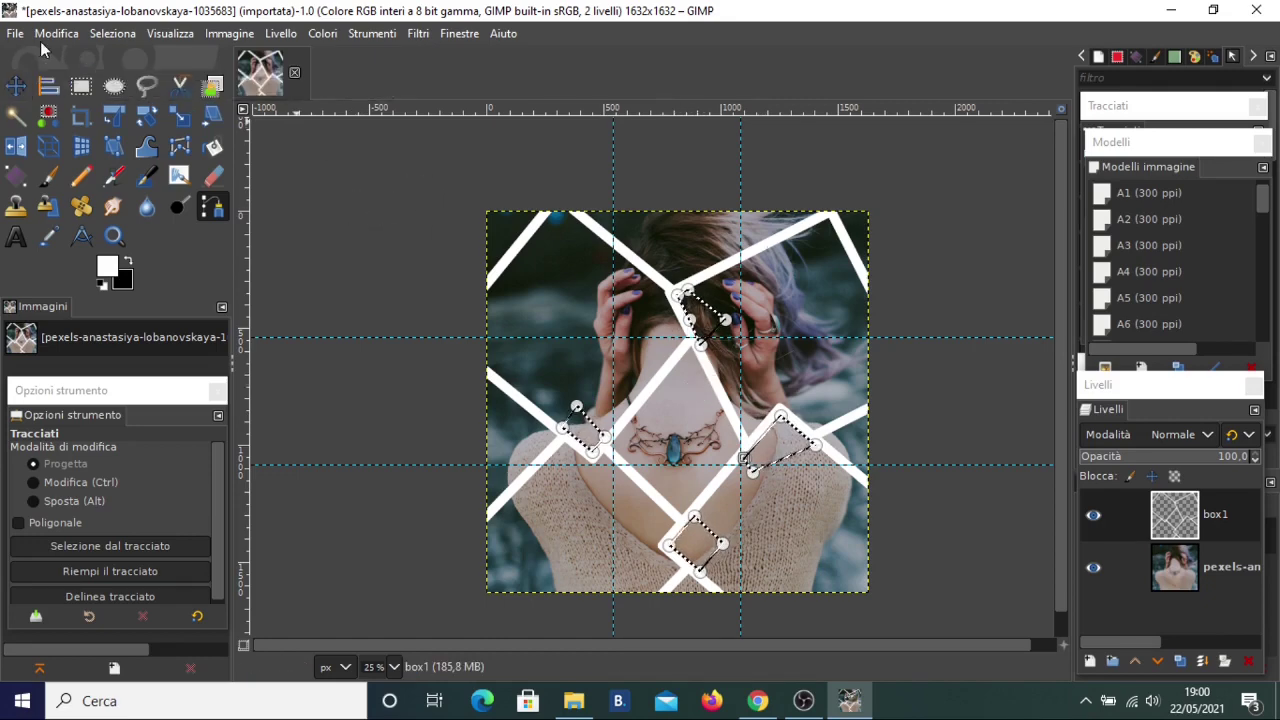
{"action": "left_click", "coordinate": [112, 33]}
{"action": "left_click", "coordinate": [132, 80]}
{"action": "key", "text": "m"}
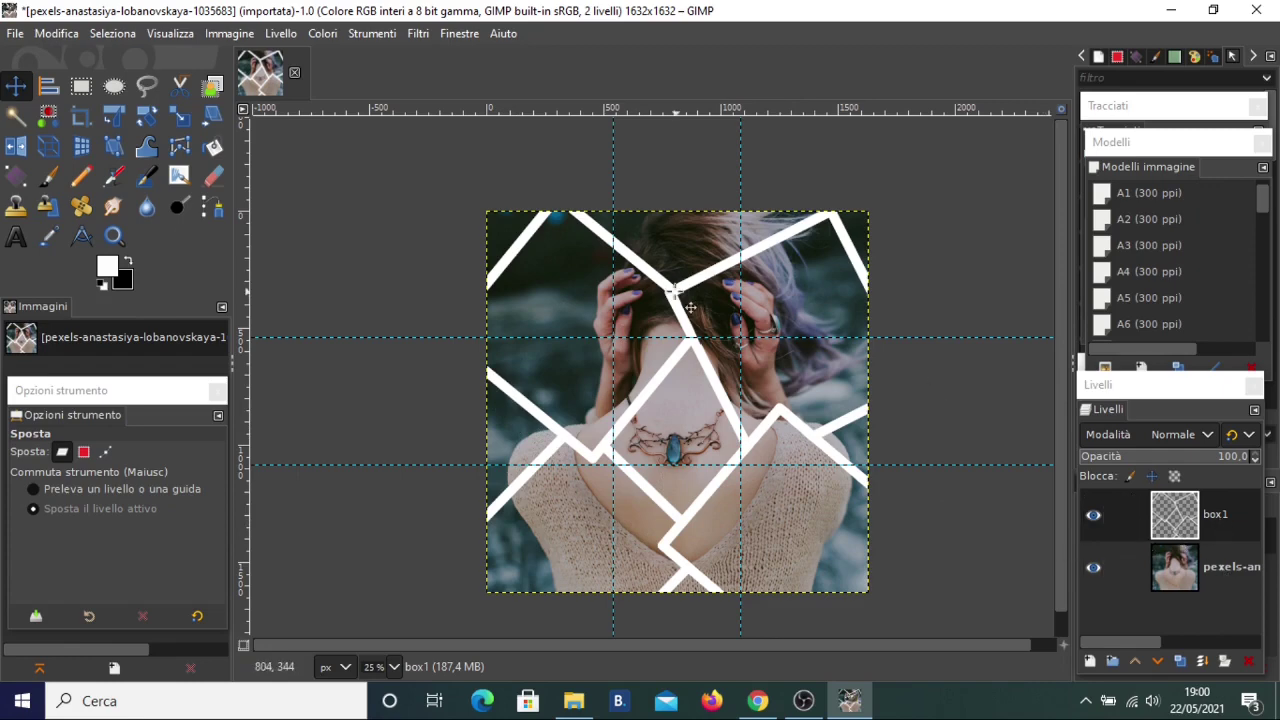
Step: Add an alpha channel (Aggiungi canale alfa) to the pexels photo layer
{"action": "left_click", "coordinate": [213, 207]}
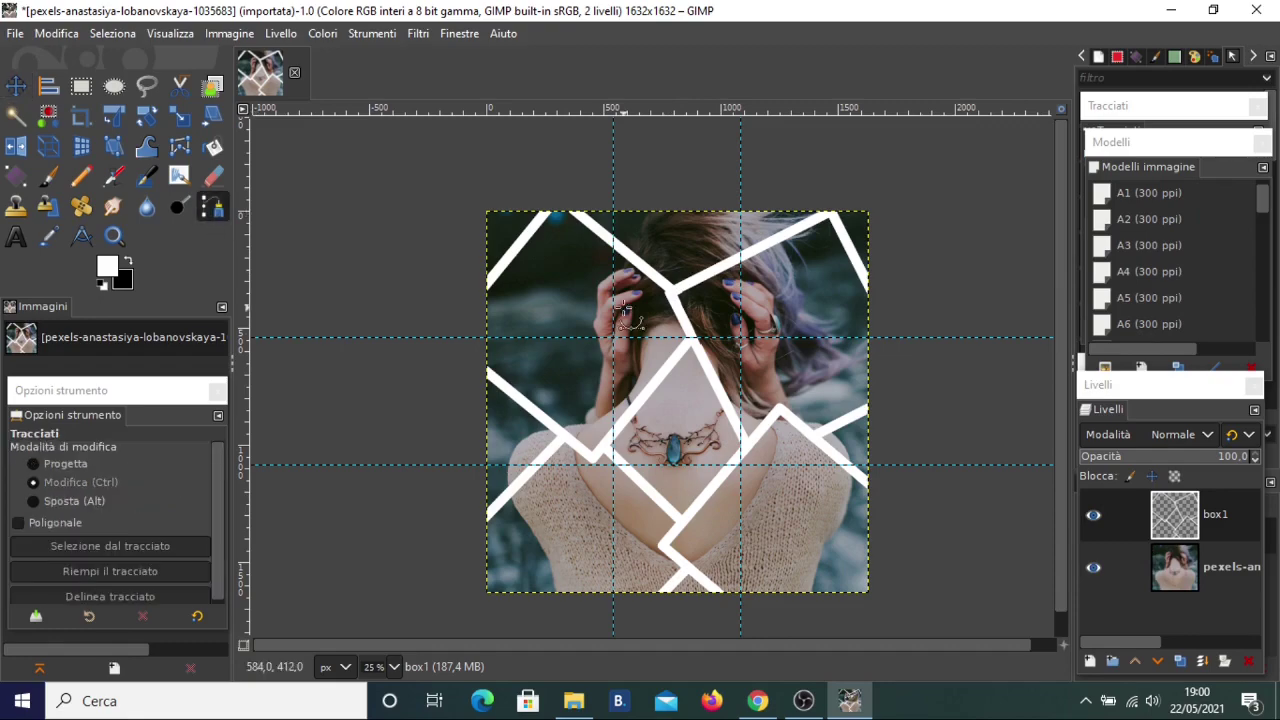
{"action": "scroll", "coordinate": [627, 313], "scroll_direction": "up", "scroll_amount": 2}
{"action": "scroll", "coordinate": [659, 281], "scroll_direction": "down", "scroll_amount": 2}
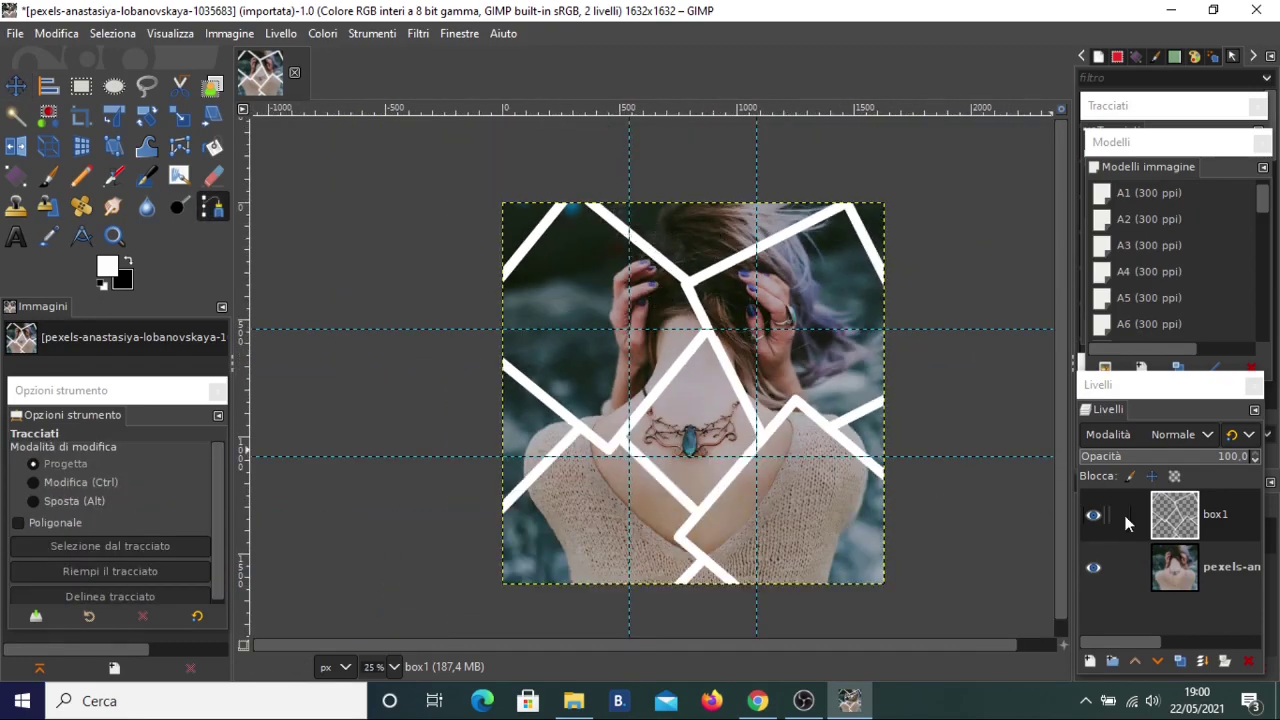
{"action": "left_click", "coordinate": [1204, 570]}
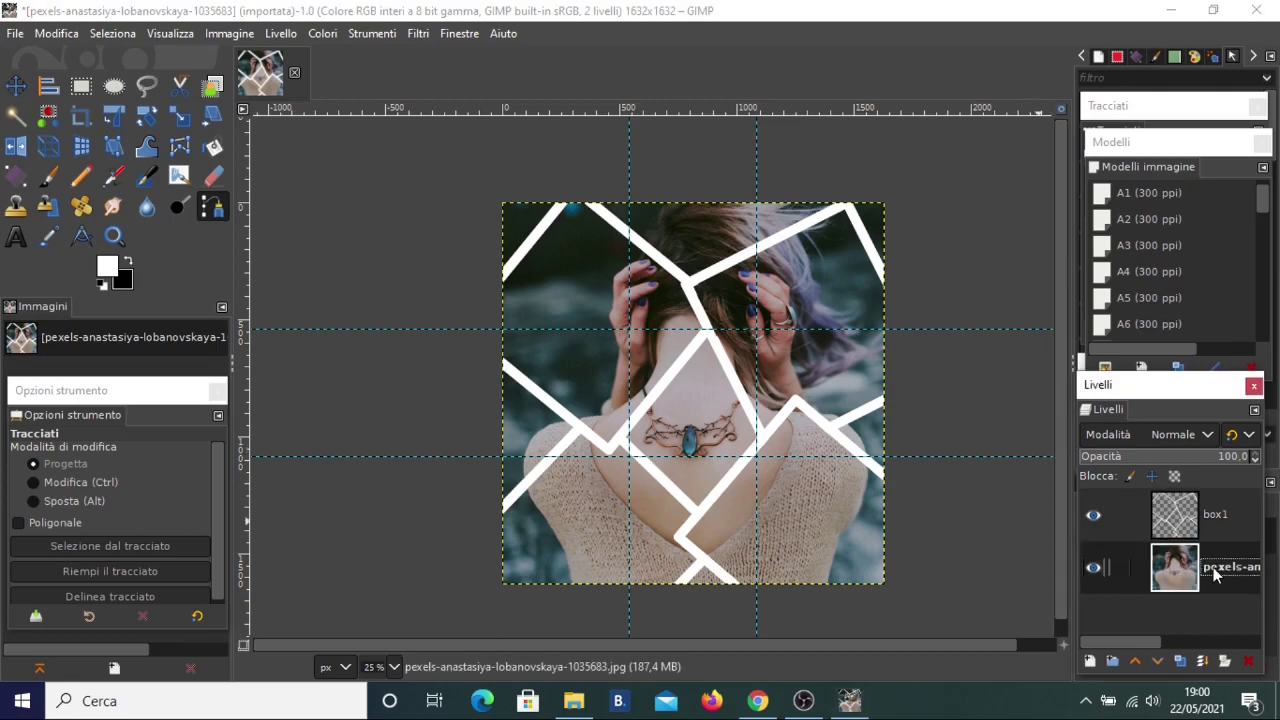
{"action": "right_click", "coordinate": [1214, 572]}
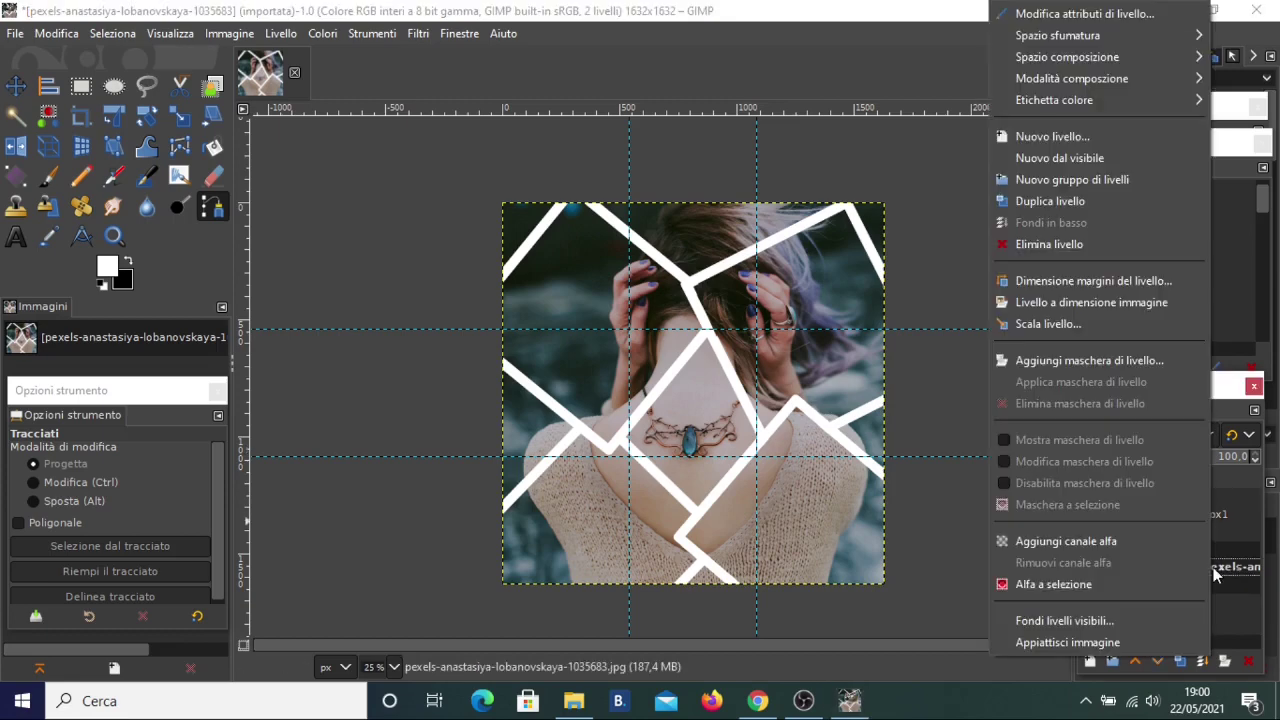
{"action": "left_click", "coordinate": [1070, 542]}
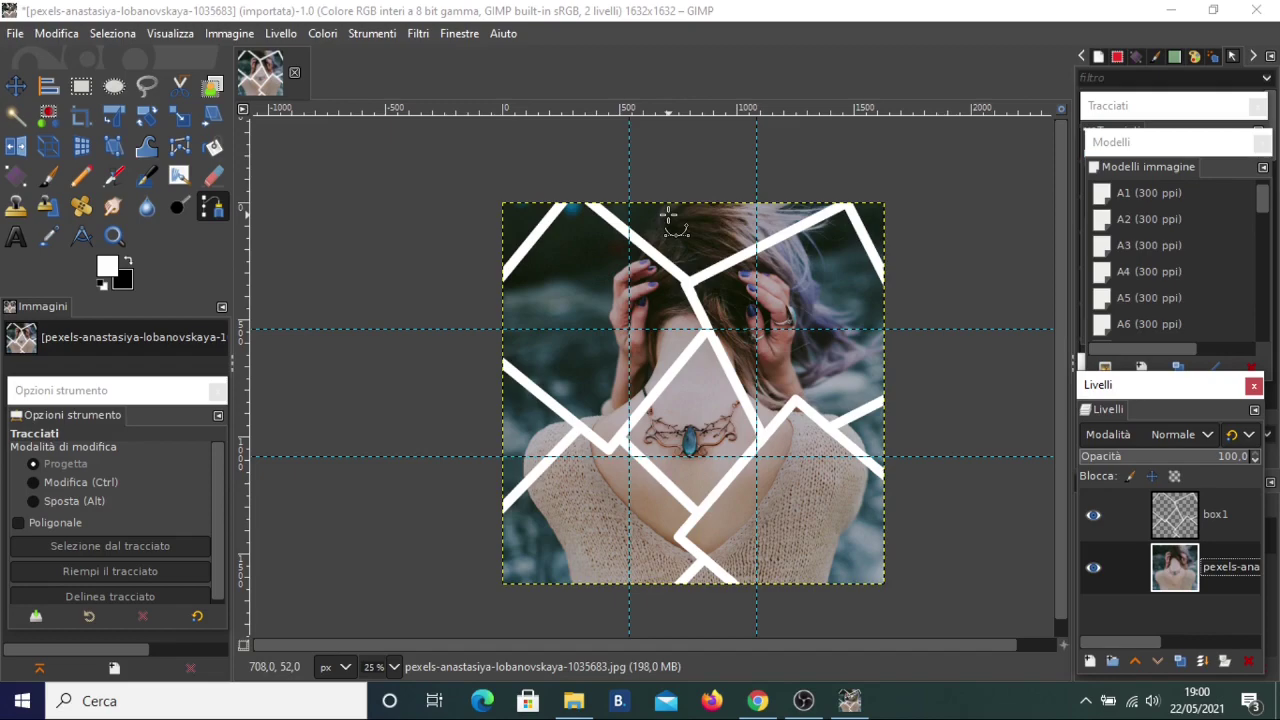
{"action": "scroll", "coordinate": [664, 226], "scroll_direction": "up", "scroll_amount": 2}
{"action": "scroll", "coordinate": [423, 280], "scroll_direction": "down", "scroll_amount": 2}
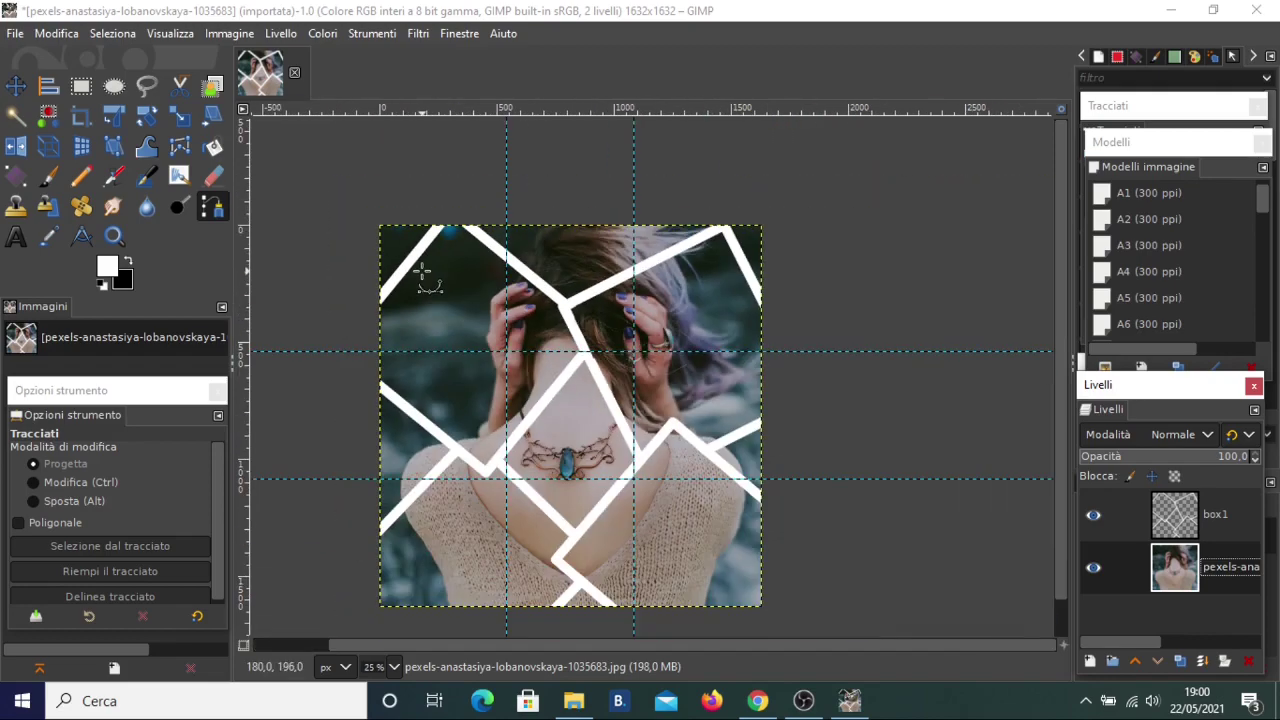
Step: Close a path around the photo's top-left corner and extend anchors along the top edge
{"action": "left_click", "coordinate": [371, 309]}
{"action": "left_click", "coordinate": [452, 214]}
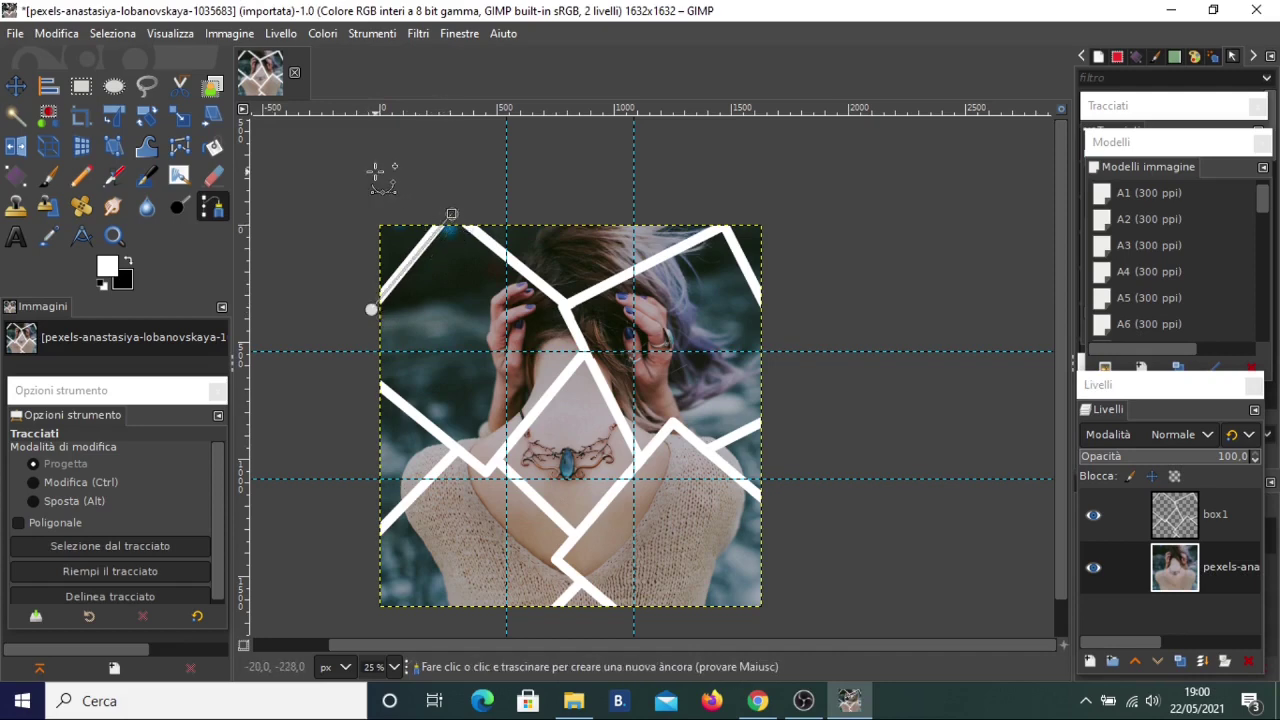
{"action": "left_click", "coordinate": [375, 172]}
{"action": "left_click", "coordinate": [324, 271]}
{"action": "left_click", "coordinate": [371, 309], "text": "ctrl"}
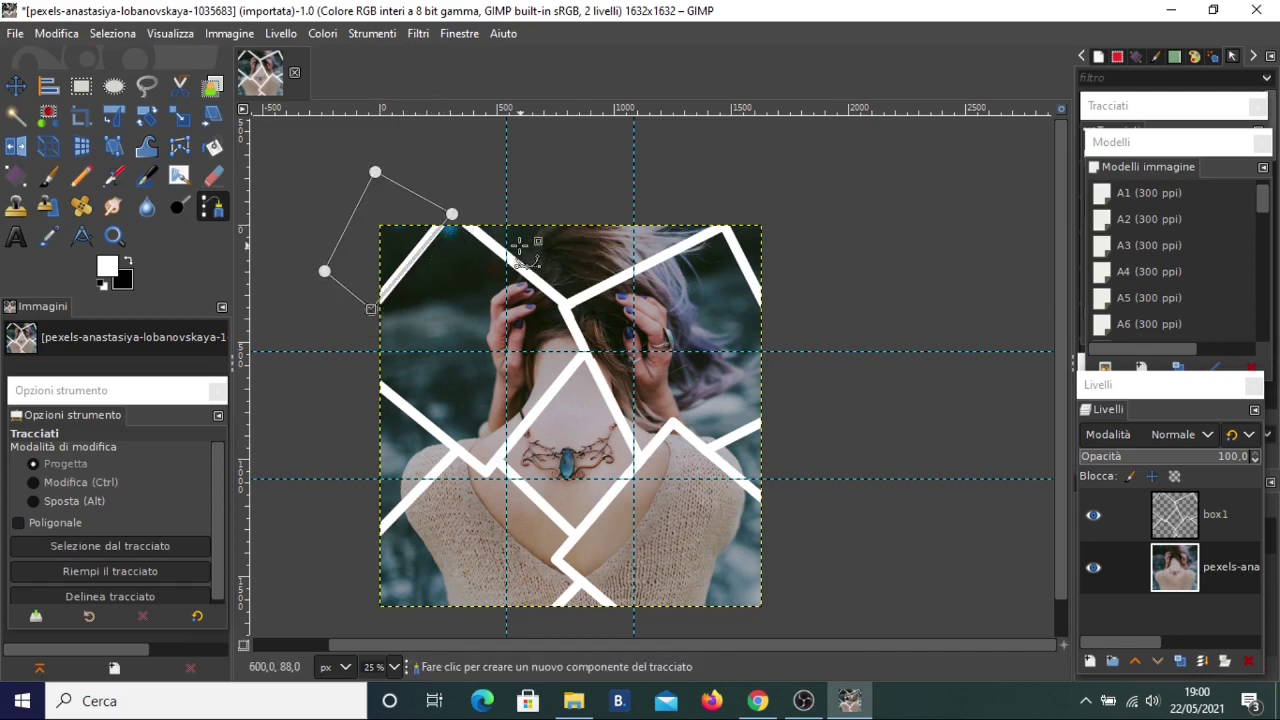
{"action": "left_click", "coordinate": [566, 306]}
{"action": "left_click", "coordinate": [742, 223]}
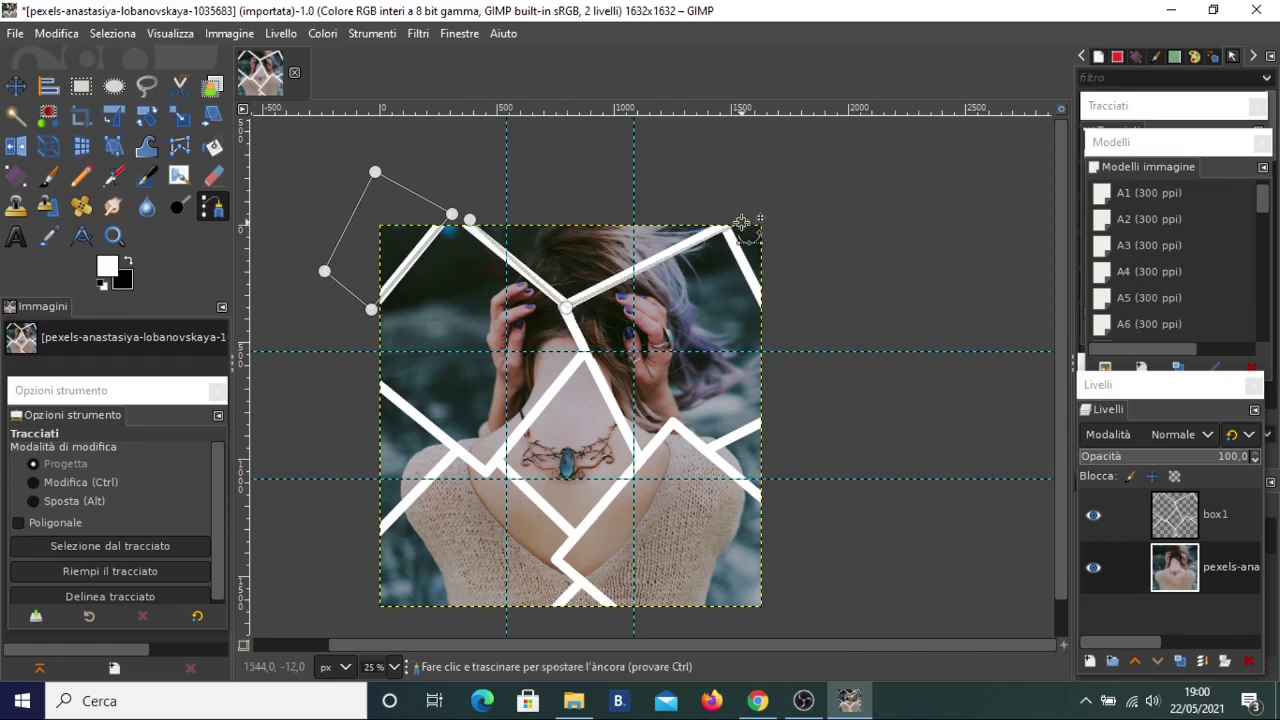
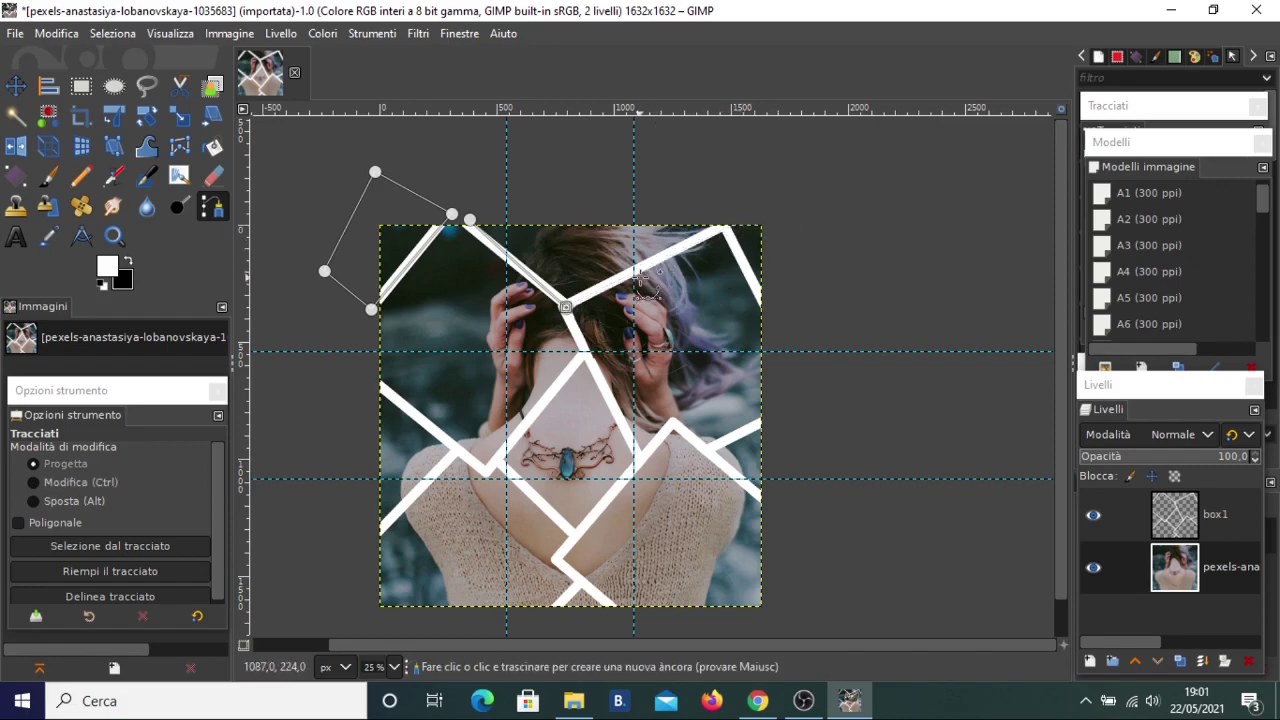
Step: Trace the area above the top frame bars and delete the photo there
{"action": "left_click", "coordinate": [731, 221]}
{"action": "left_click", "coordinate": [706, 191]}
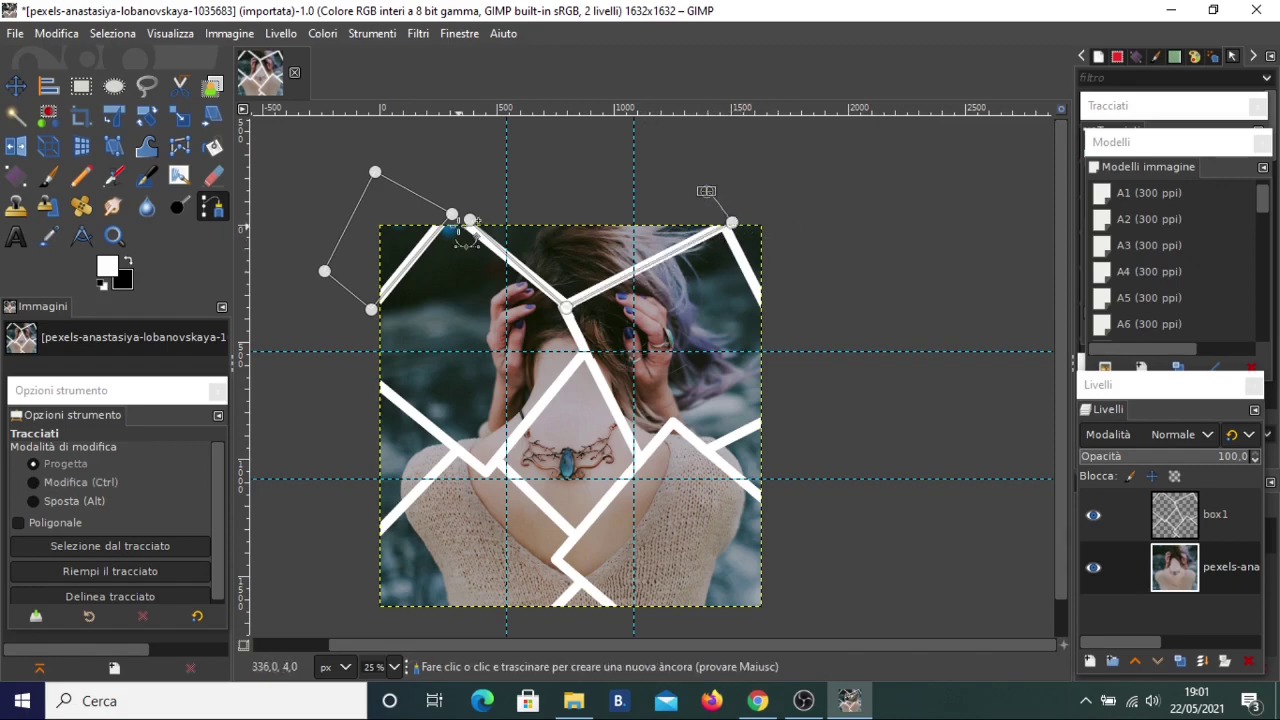
{"action": "left_click", "coordinate": [469, 218], "text": "ctrl"}
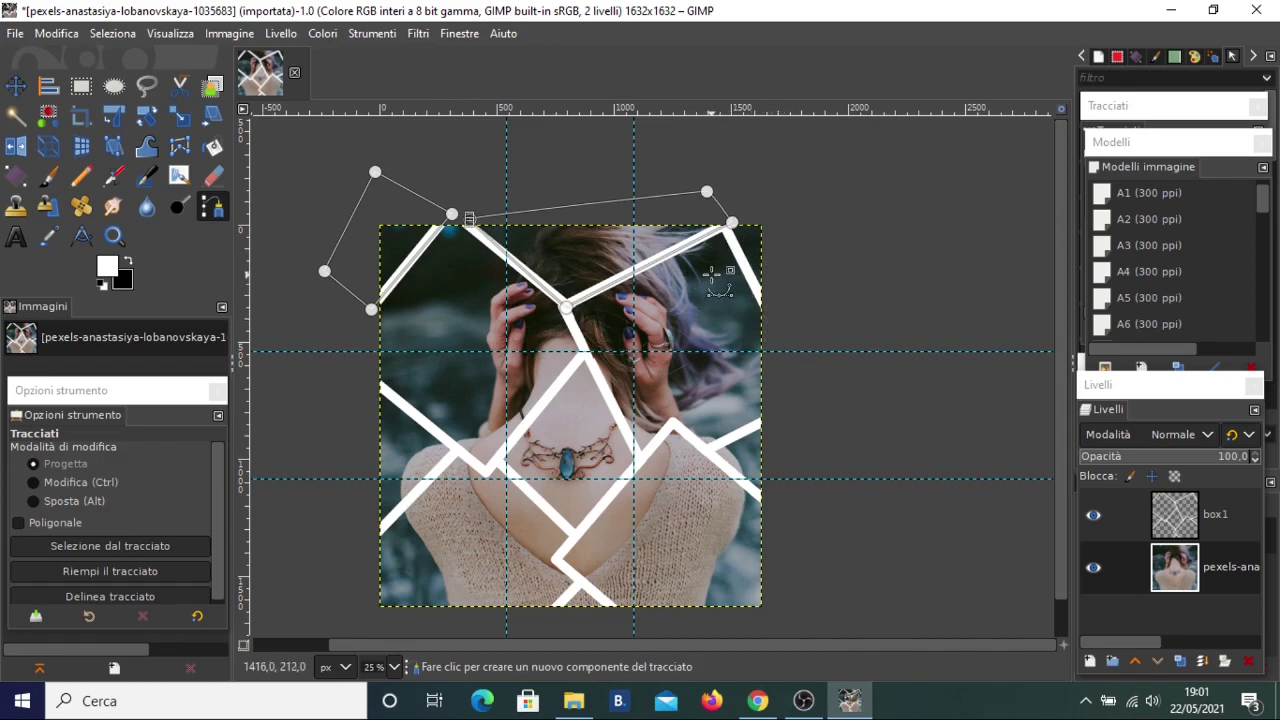
{"action": "key", "text": "shift+v"}
{"action": "key", "text": "Delete"}
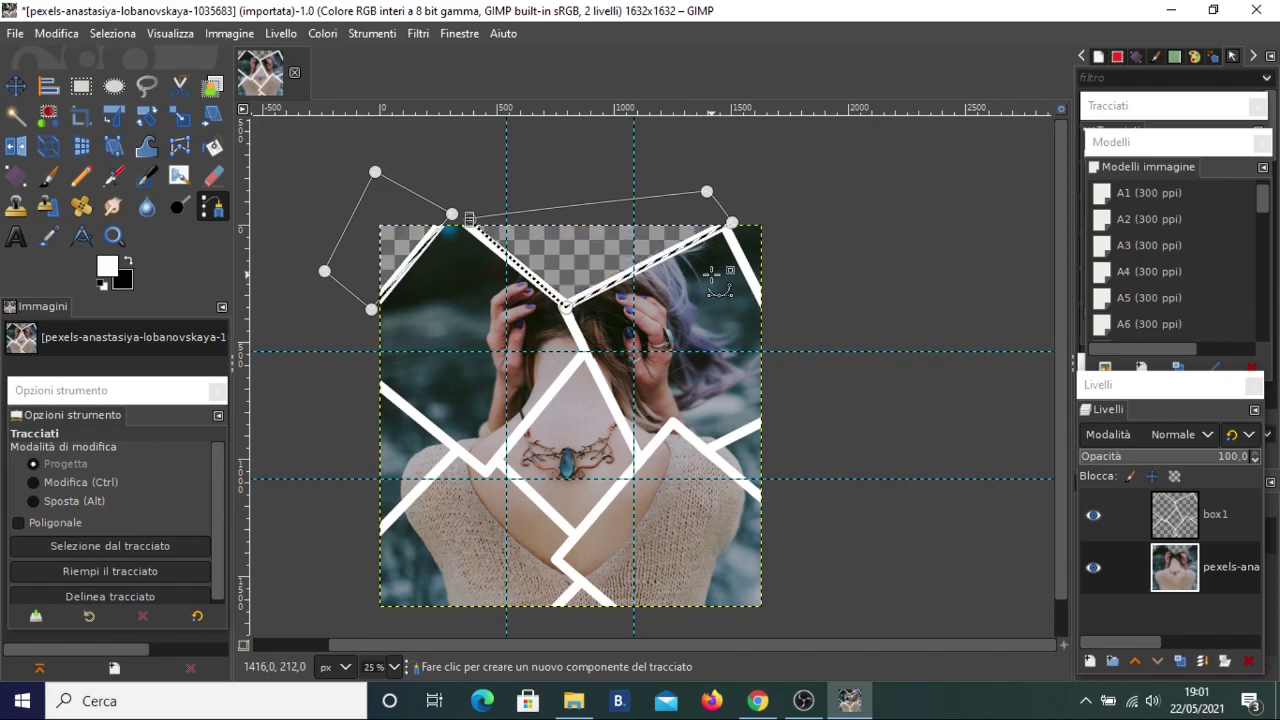
Step: Clear the selection and undo an accidental nudge of the photo layer
{"action": "left_click", "coordinate": [22, 87]}
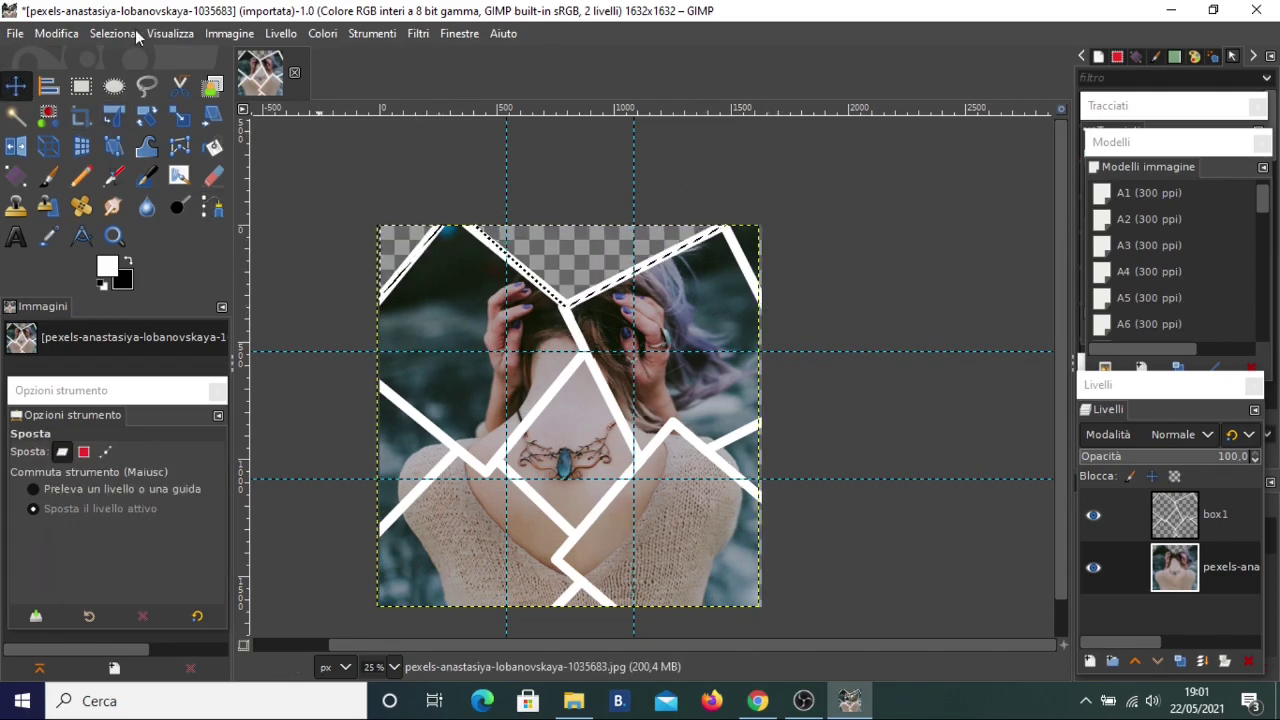
{"action": "left_click", "coordinate": [136, 33]}
{"action": "left_click", "coordinate": [126, 57]}
{"action": "left_click_drag", "start_coordinate": [867, 338], "coordinate": [852, 336]}
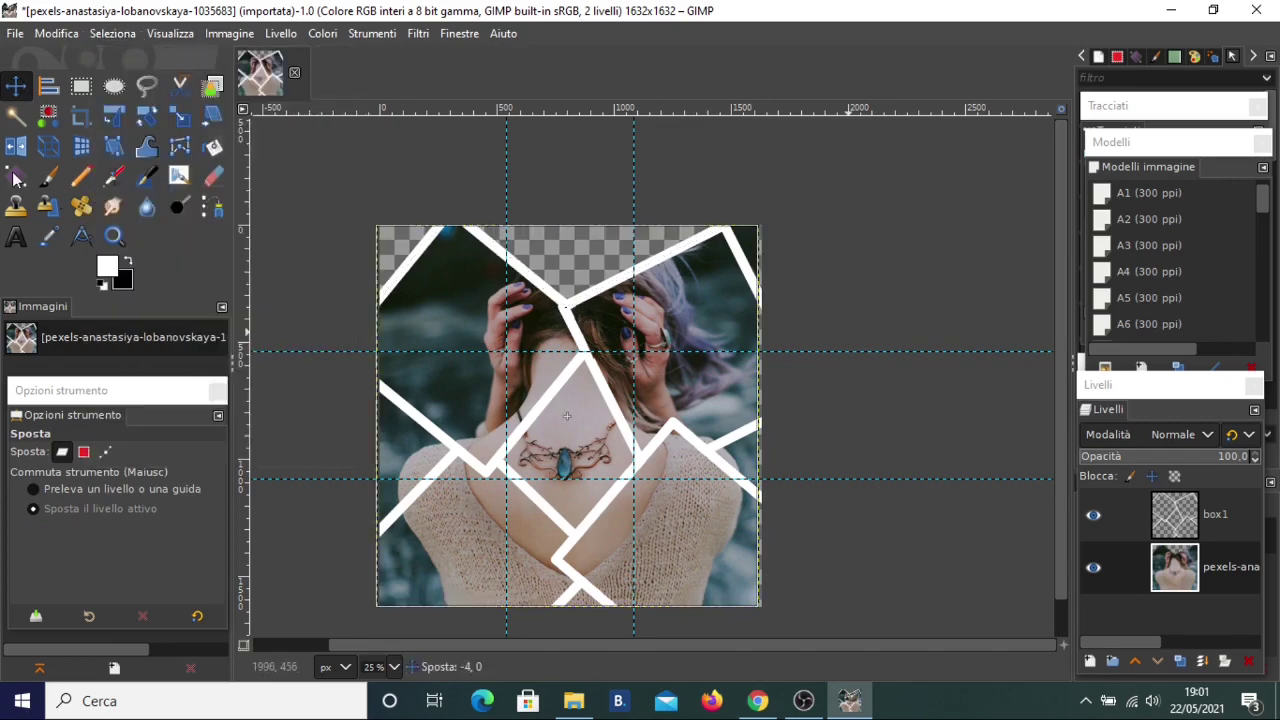
{"action": "left_click", "coordinate": [216, 208]}
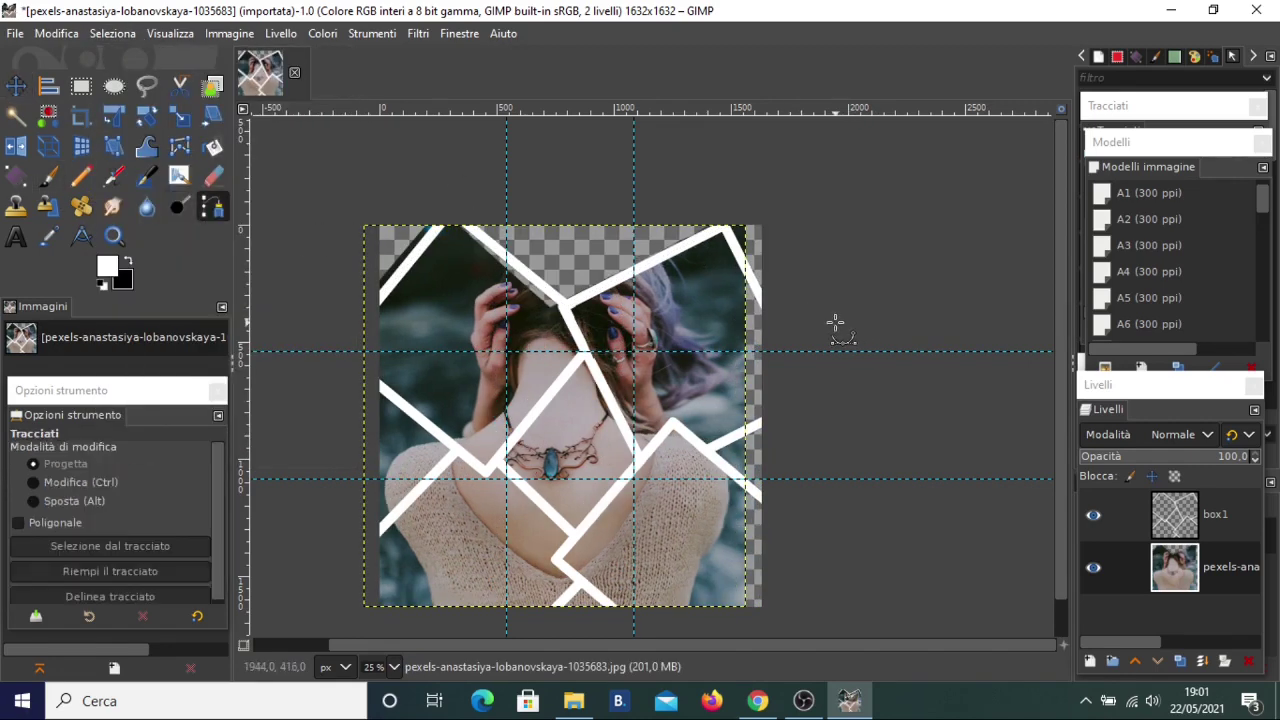
{"action": "key", "text": "ctrl+z"}
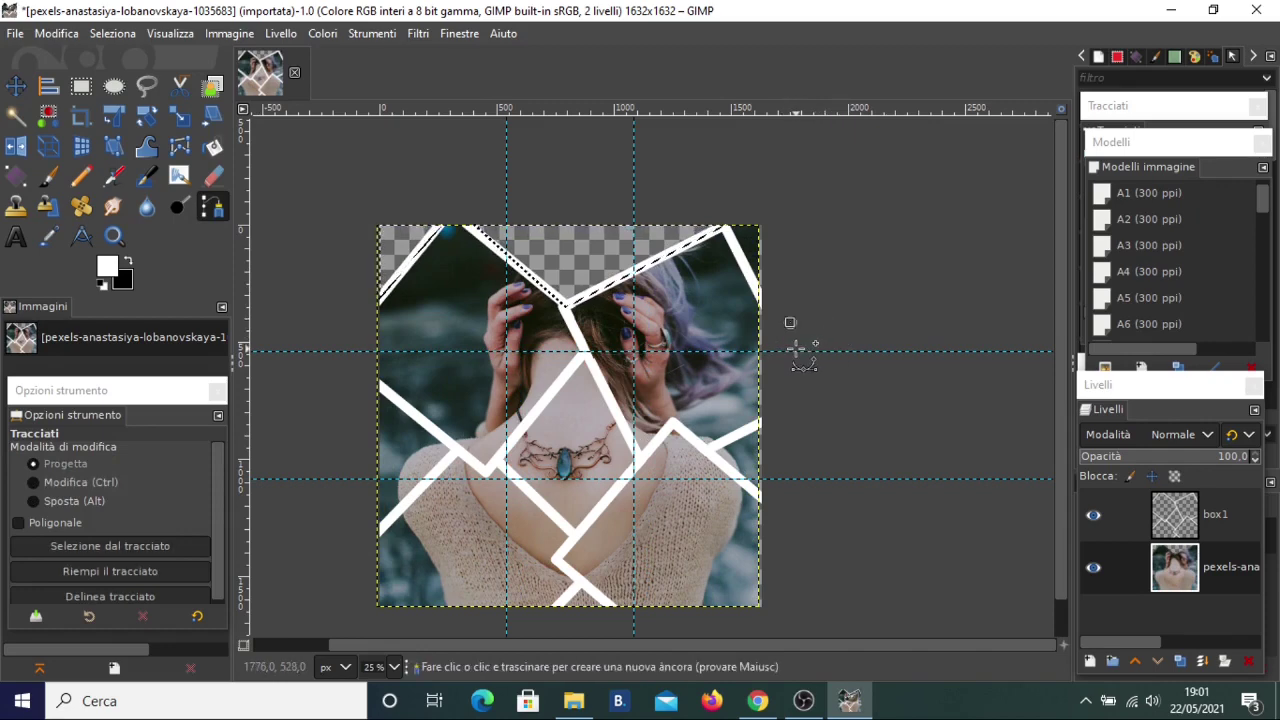
{"action": "key", "text": "ctrl"}
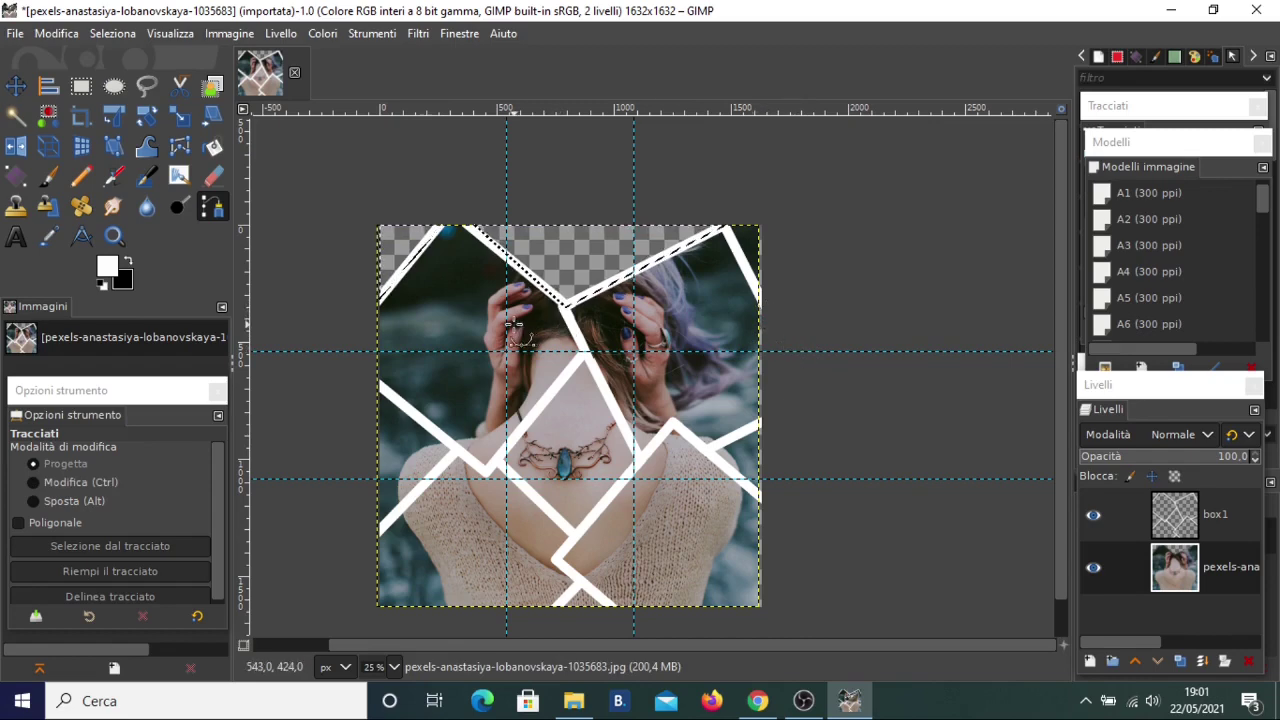
{"action": "key", "text": "ctrl+z"}
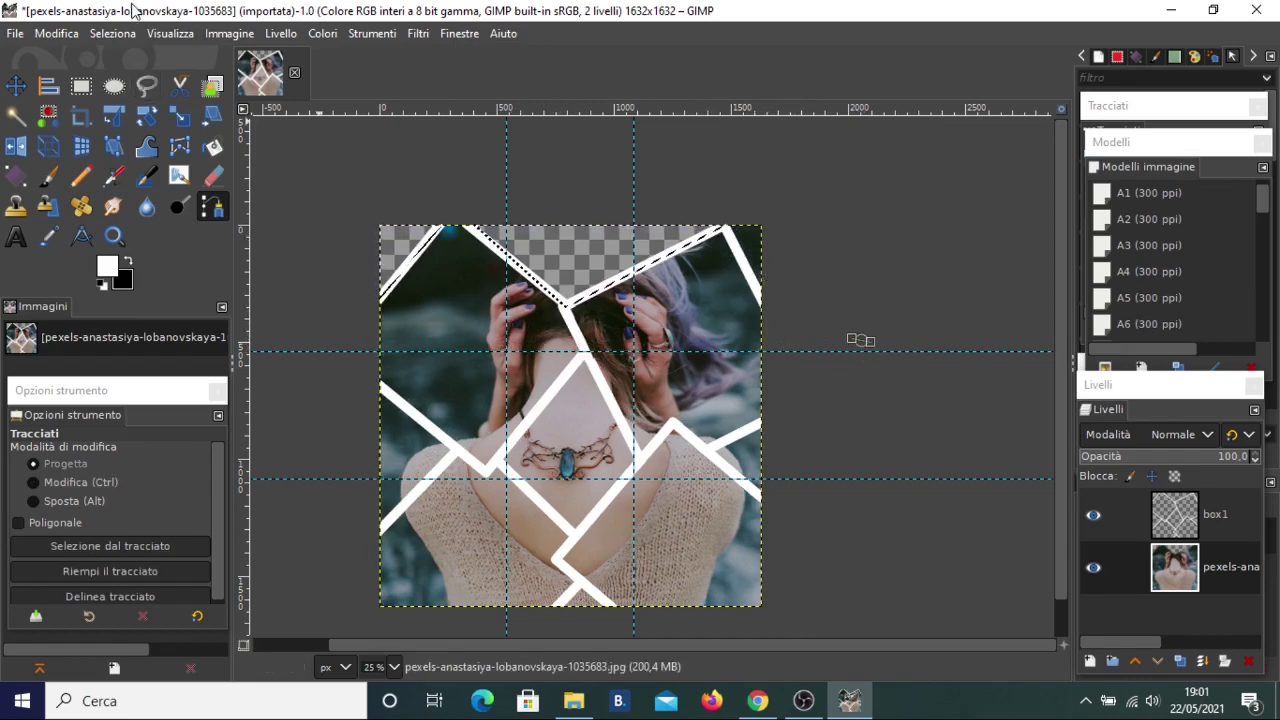
Step: Remove the leftover selection along the top bars, leaving the top gaps transparent
{"action": "left_click", "coordinate": [115, 33]}
{"action": "left_click", "coordinate": [140, 91]}
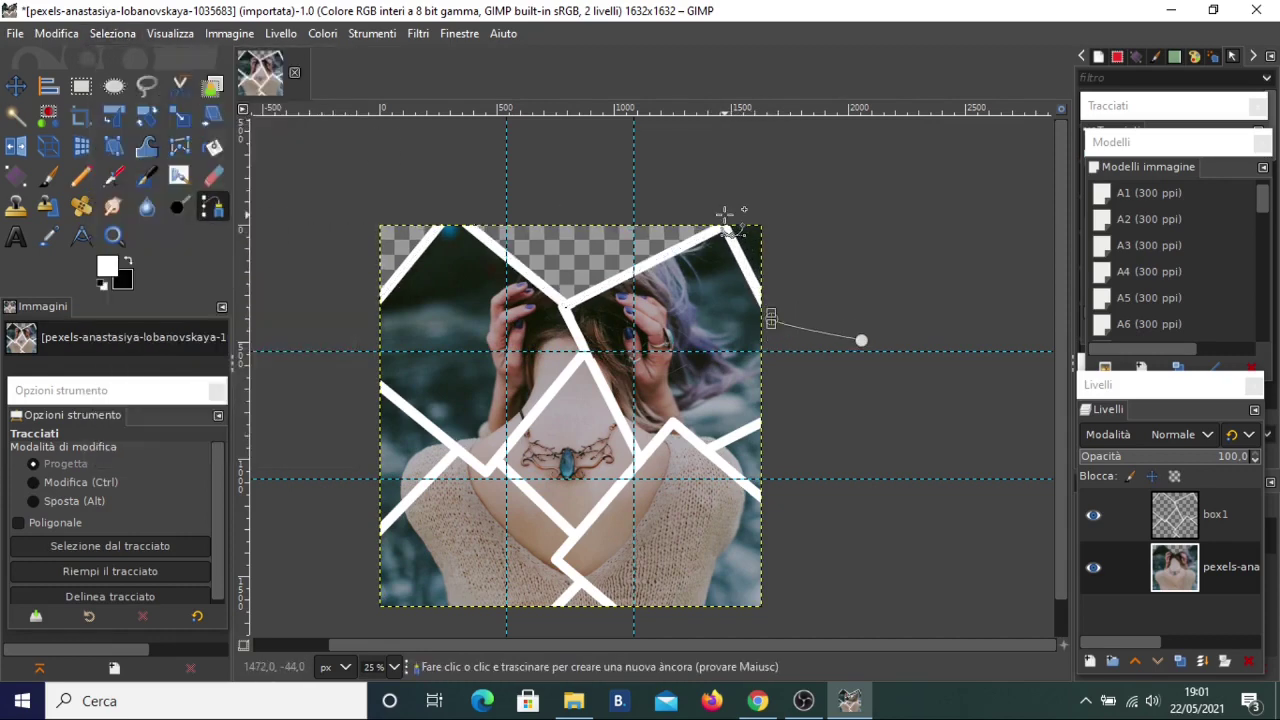
{"action": "key", "text": "ctrl"}
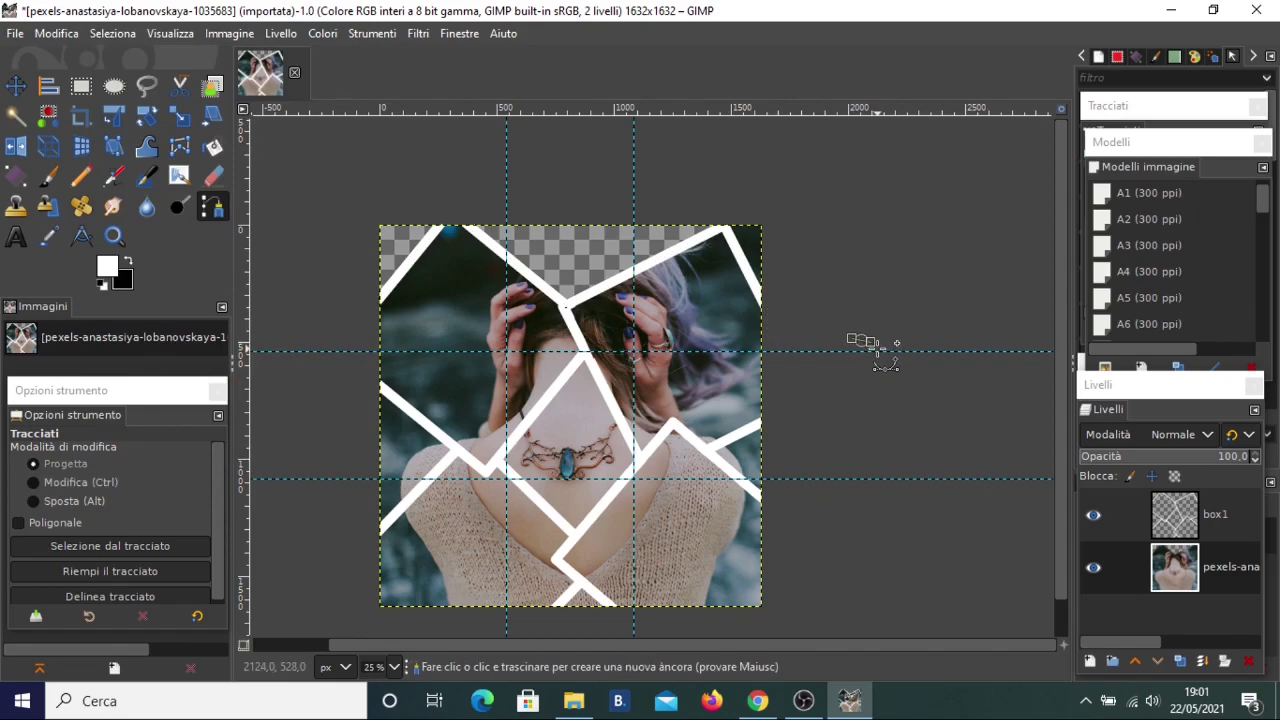
{"action": "left_click", "coordinate": [870, 342]}
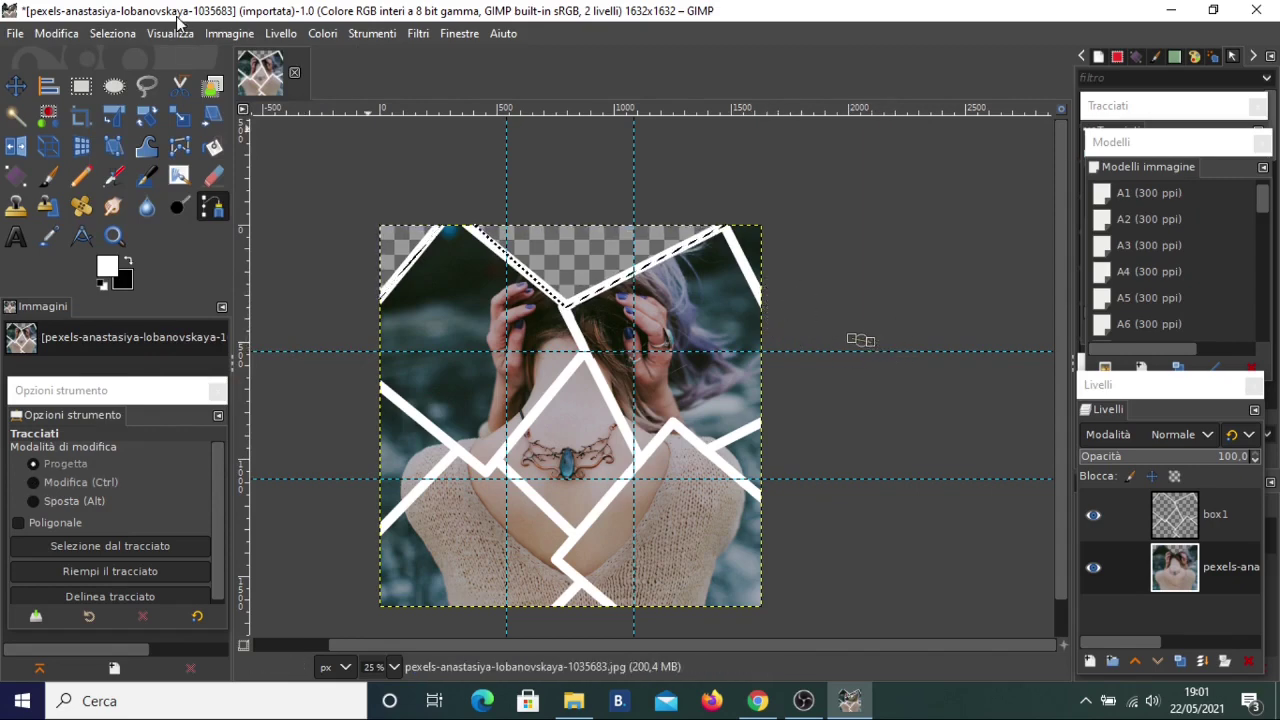
{"action": "left_click", "coordinate": [127, 35]}
{"action": "left_click", "coordinate": [131, 77]}
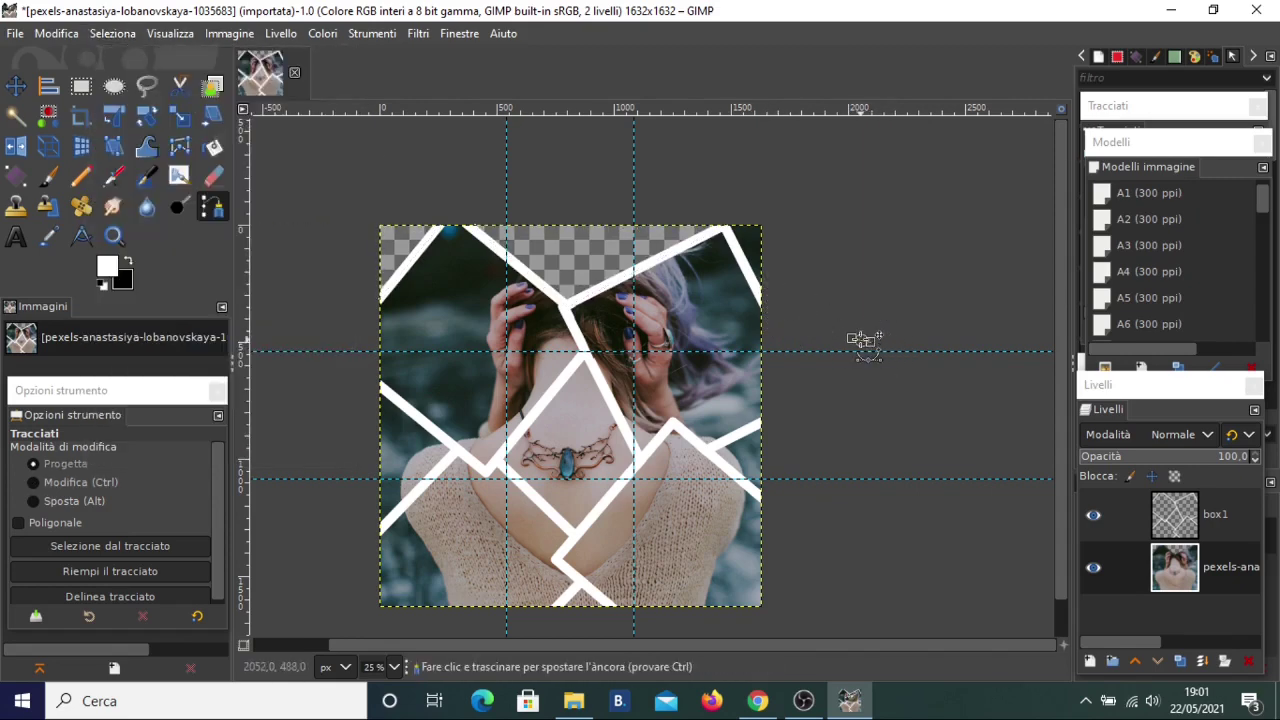
Step: Trace closed outlines around the upper-right corner, right bar edge and bottom corner area
{"action": "left_click", "coordinate": [779, 314]}
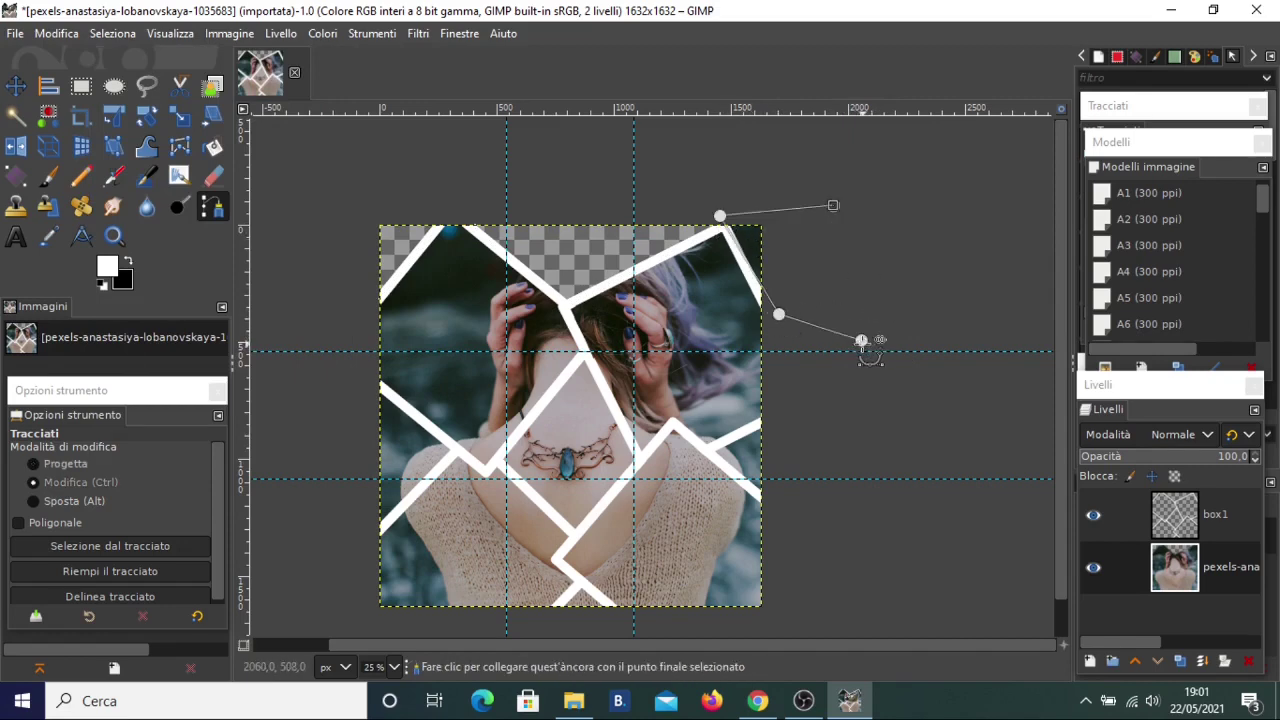
{"action": "left_click", "coordinate": [861, 340], "text": "ctrl"}
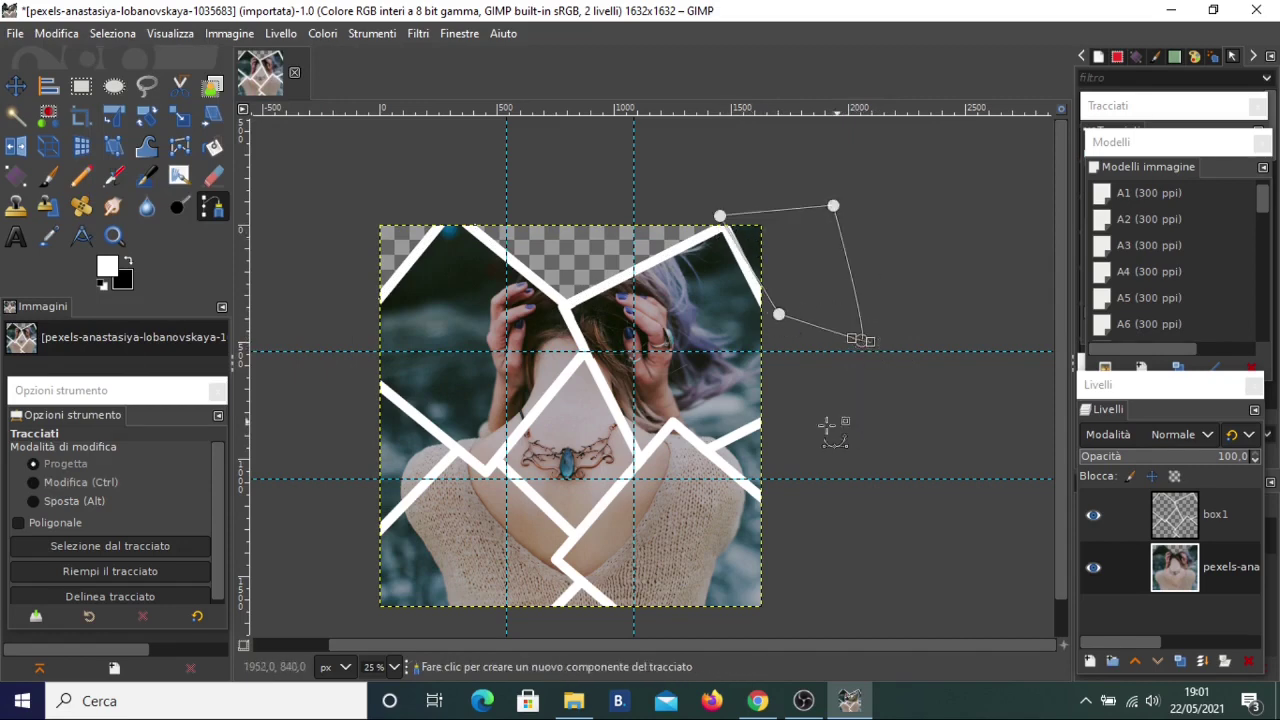
{"action": "left_click", "coordinate": [708, 447]}
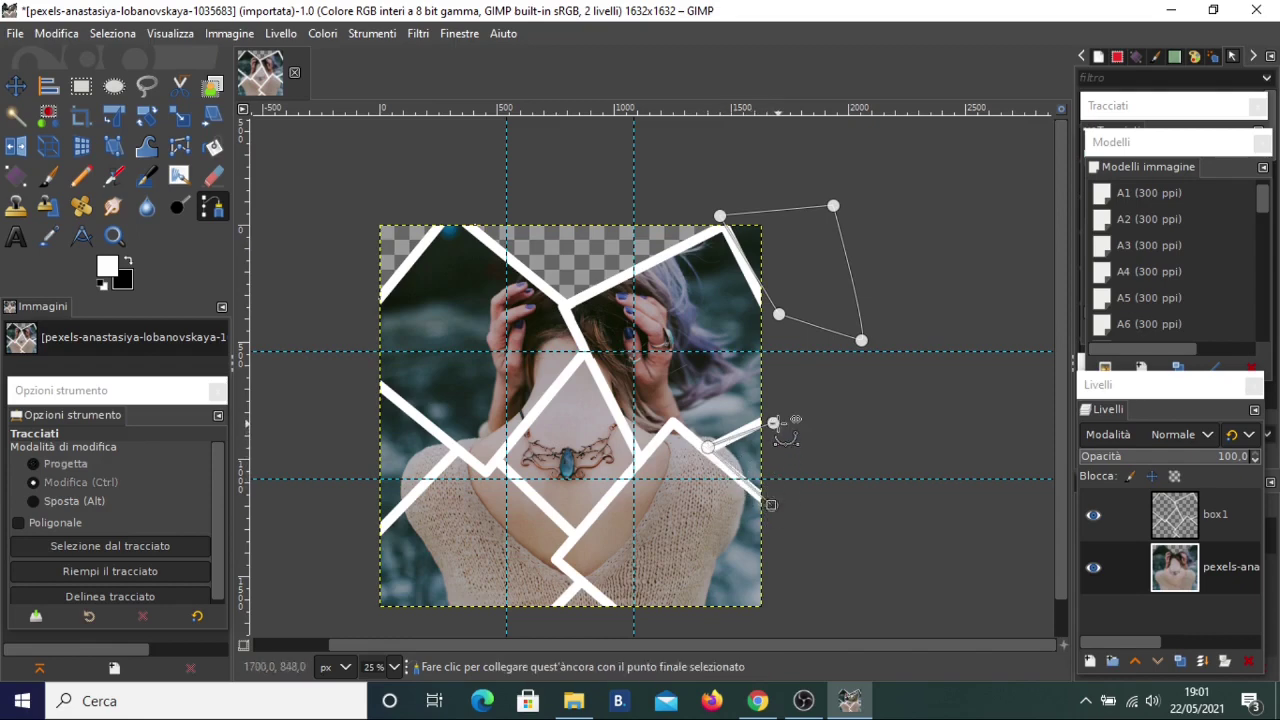
{"action": "left_click", "coordinate": [771, 505]}
{"action": "scroll", "coordinate": [772, 500], "scroll_direction": "down", "scroll_amount": 1}
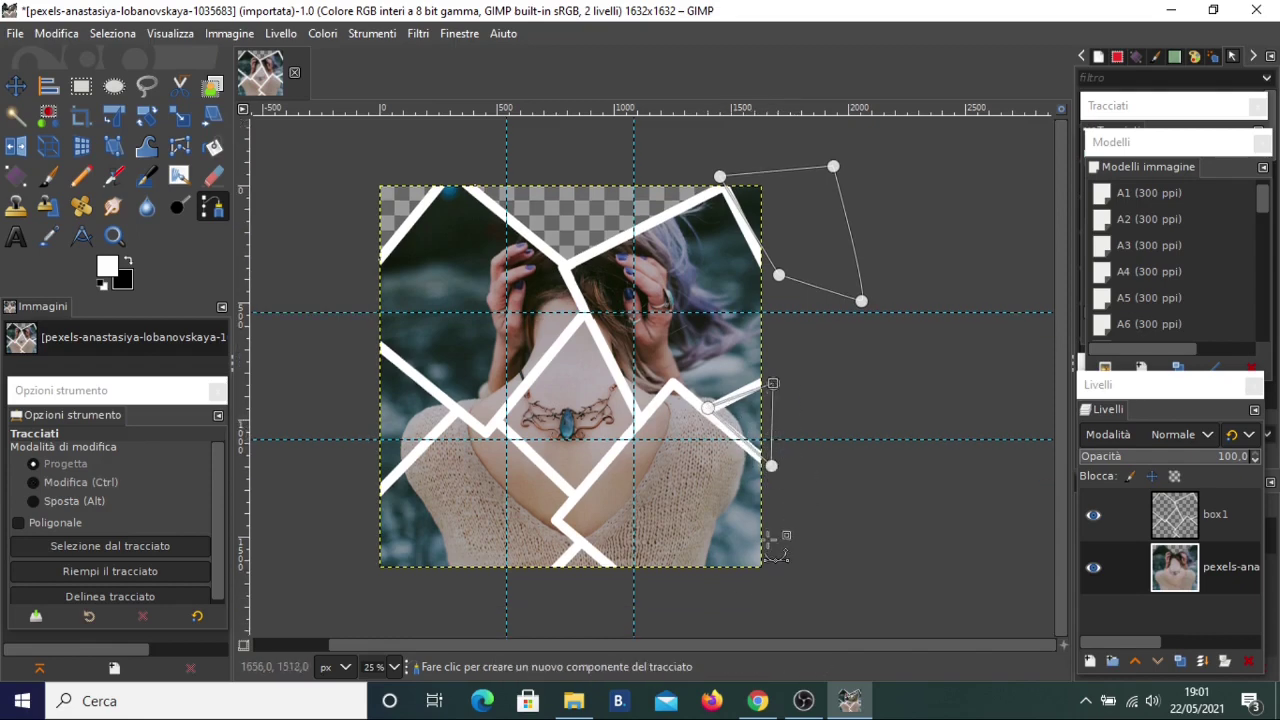
{"action": "left_click", "coordinate": [625, 580]}
{"action": "left_click", "coordinate": [582, 541]}
{"action": "left_click", "coordinate": [555, 575]}
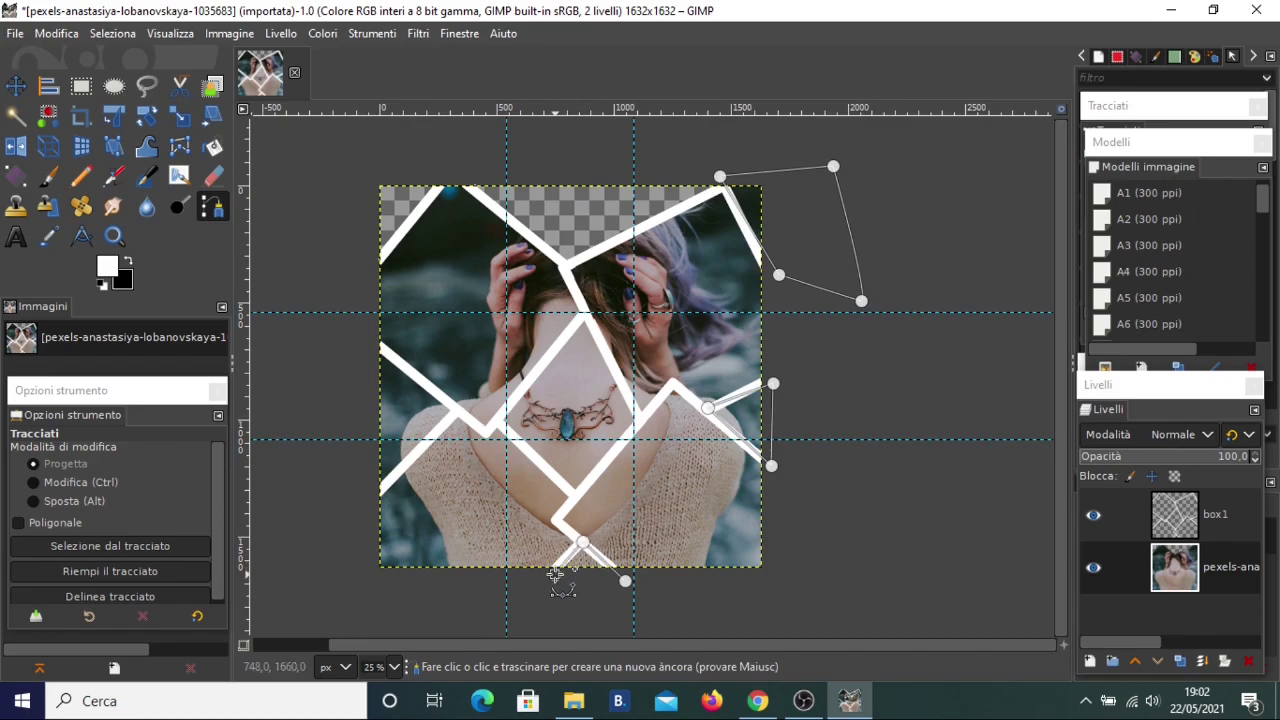
{"action": "left_click", "coordinate": [625, 580], "text": "ctrl"}
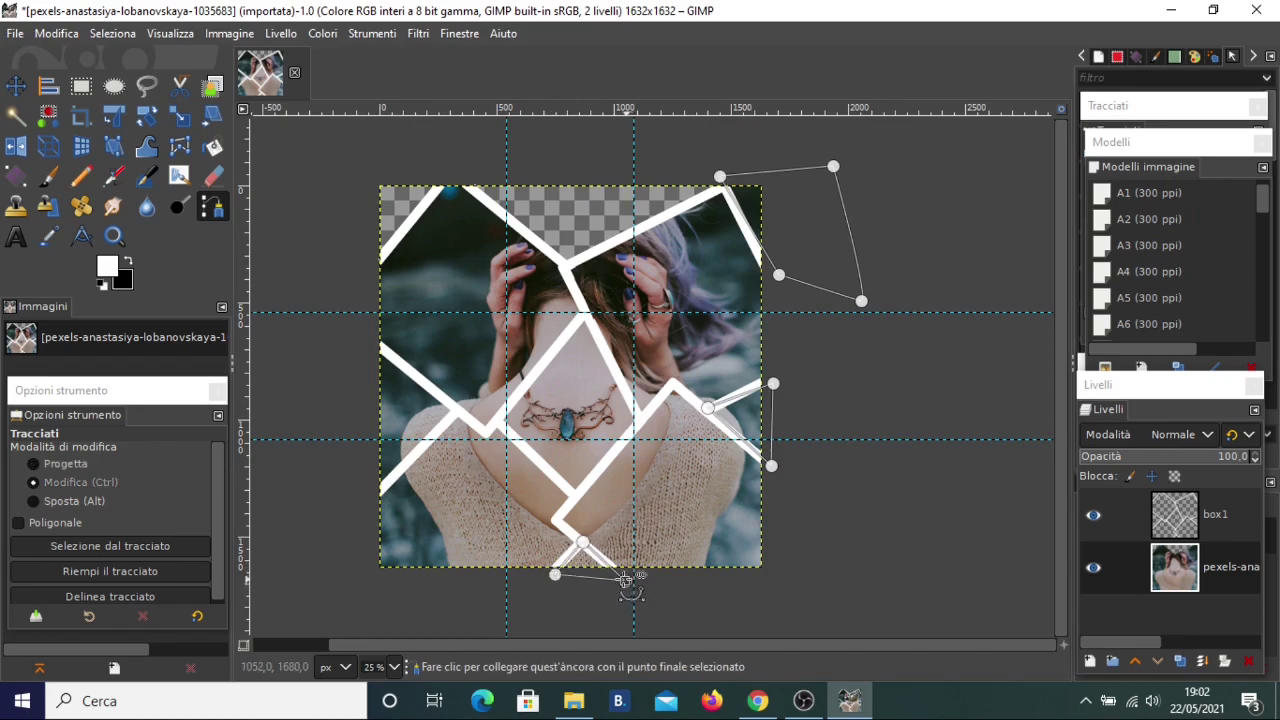
Step: Outline the left outer area, delete the photo inside all outlines, and deselect
{"action": "left_click", "coordinate": [370, 503]}
{"action": "left_click", "coordinate": [459, 409]}
{"action": "left_click", "coordinate": [367, 335]}
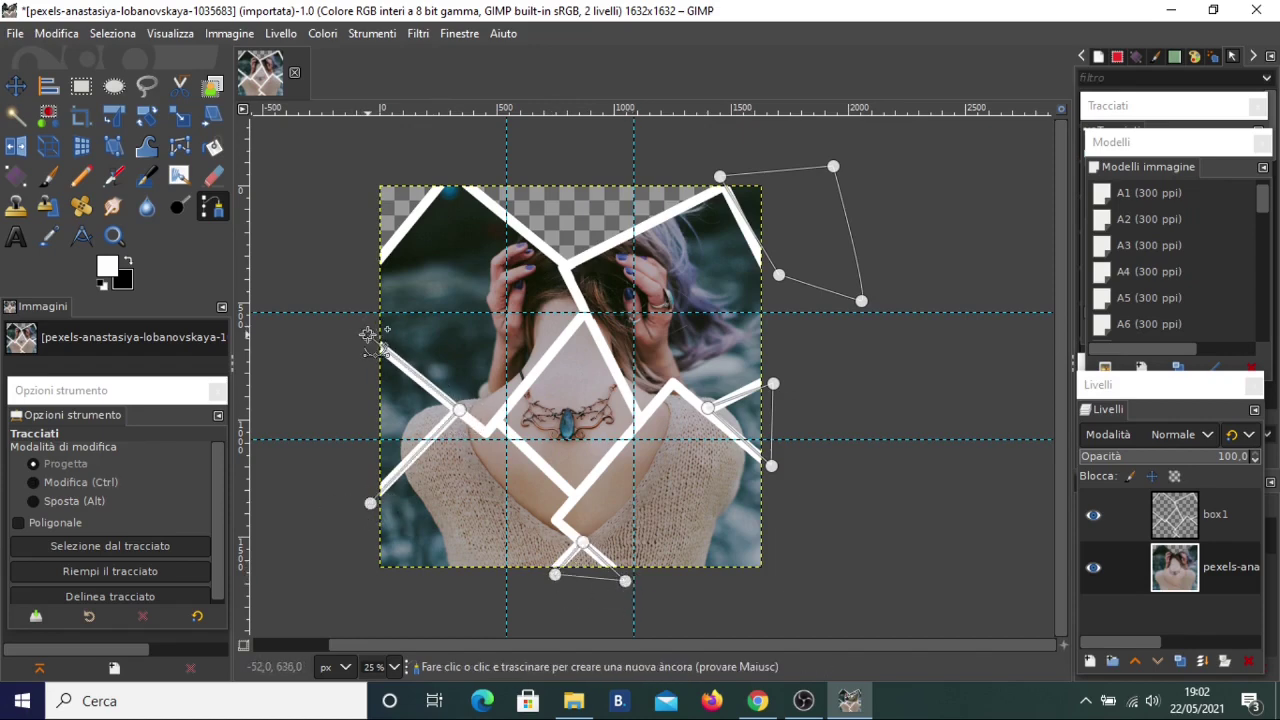
{"action": "left_click", "coordinate": [370, 503], "text": "ctrl"}
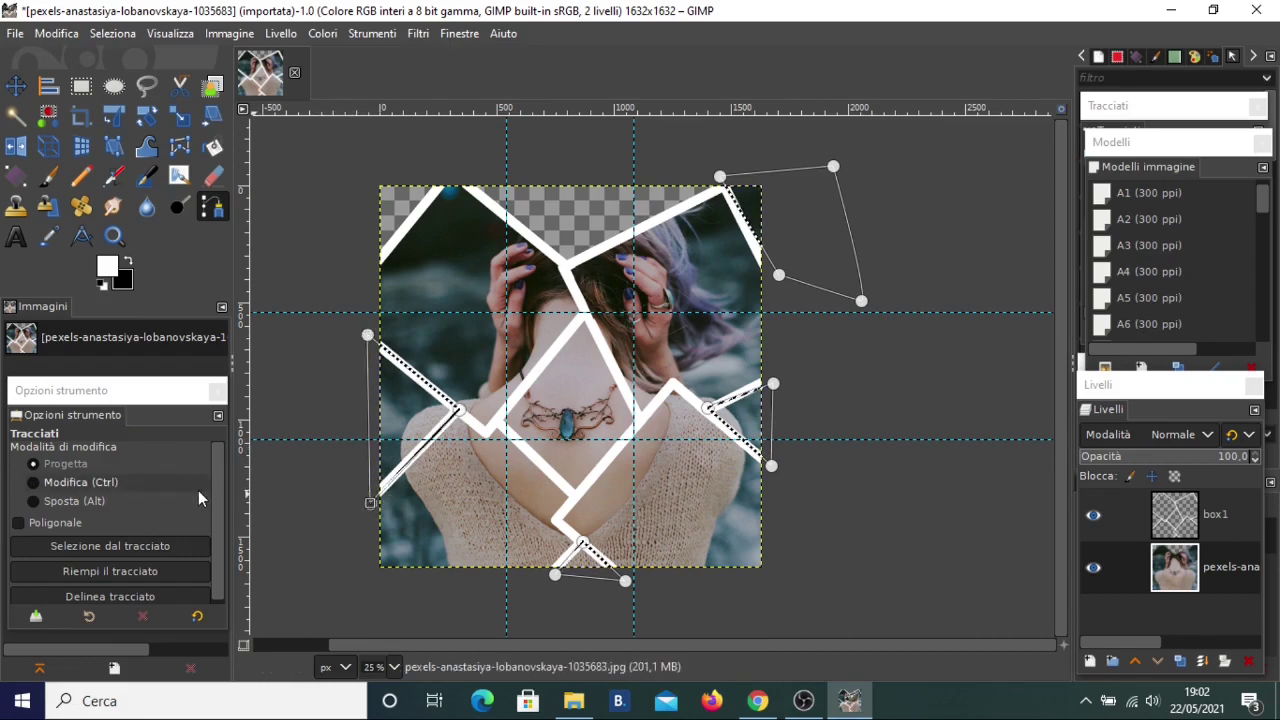
{"action": "key", "text": "Delete"}
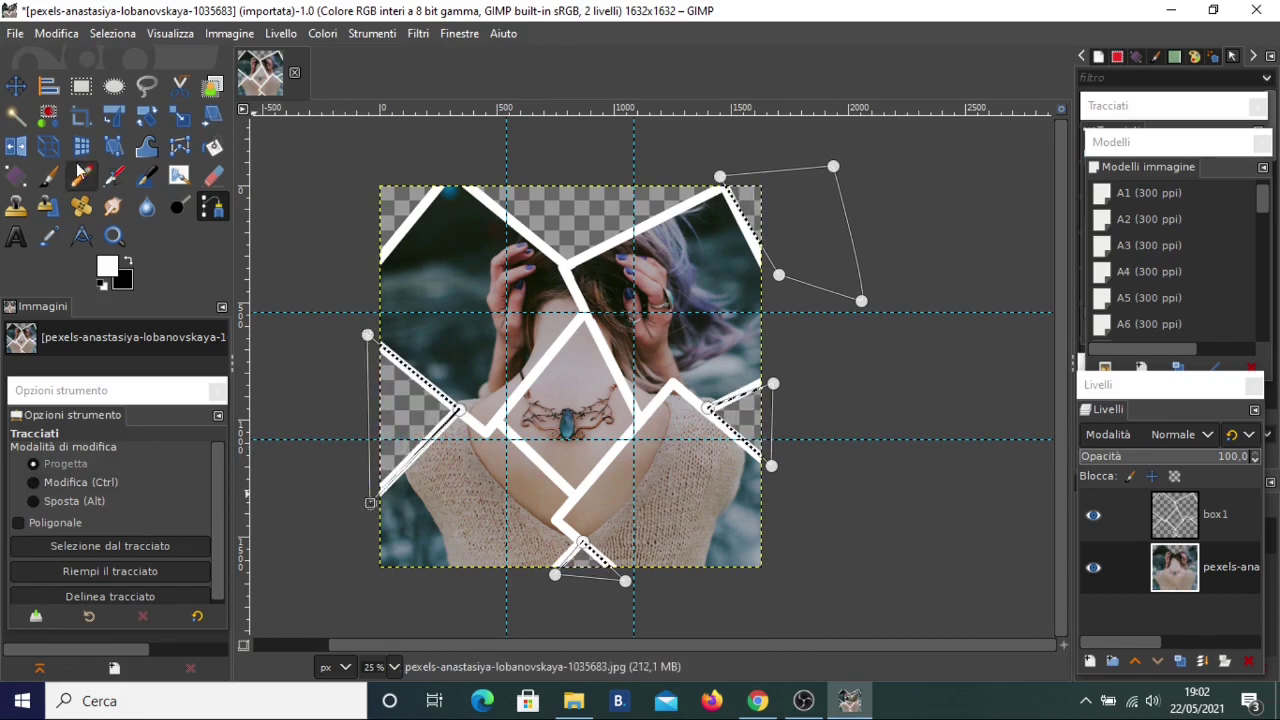
{"action": "left_click", "coordinate": [18, 93]}
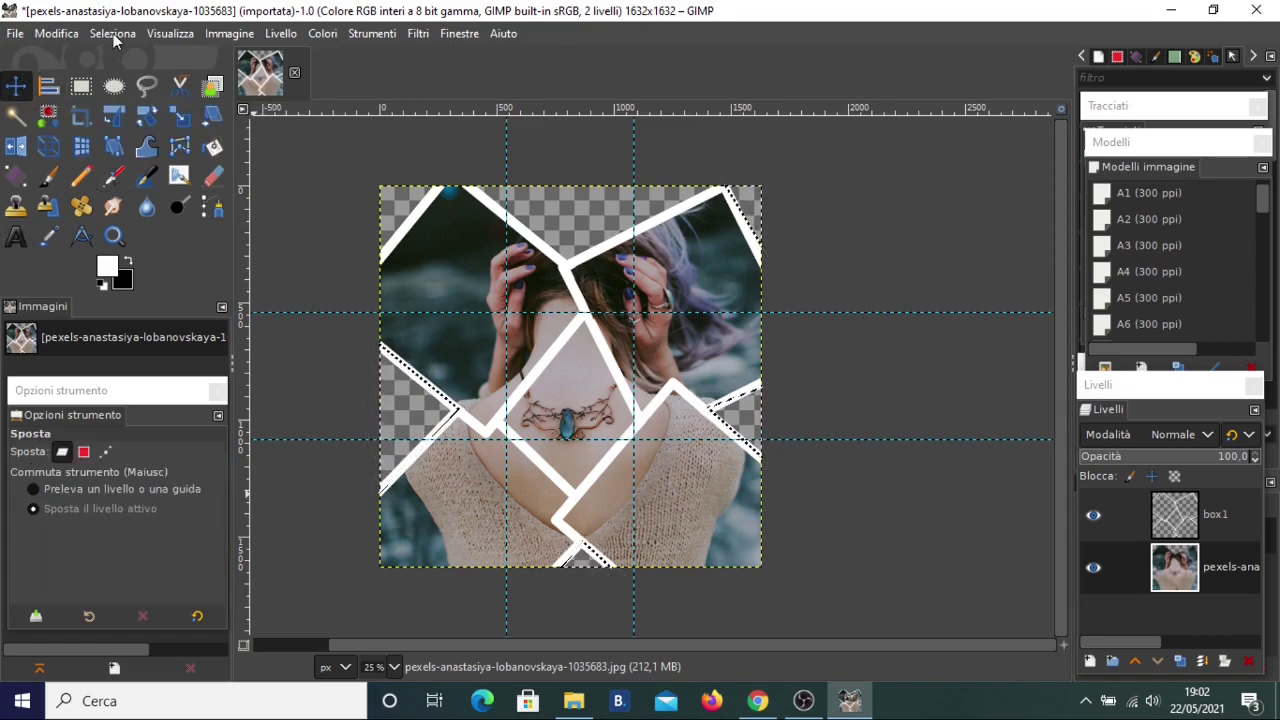
{"action": "left_click", "coordinate": [112, 33]}
{"action": "left_click", "coordinate": [115, 78]}
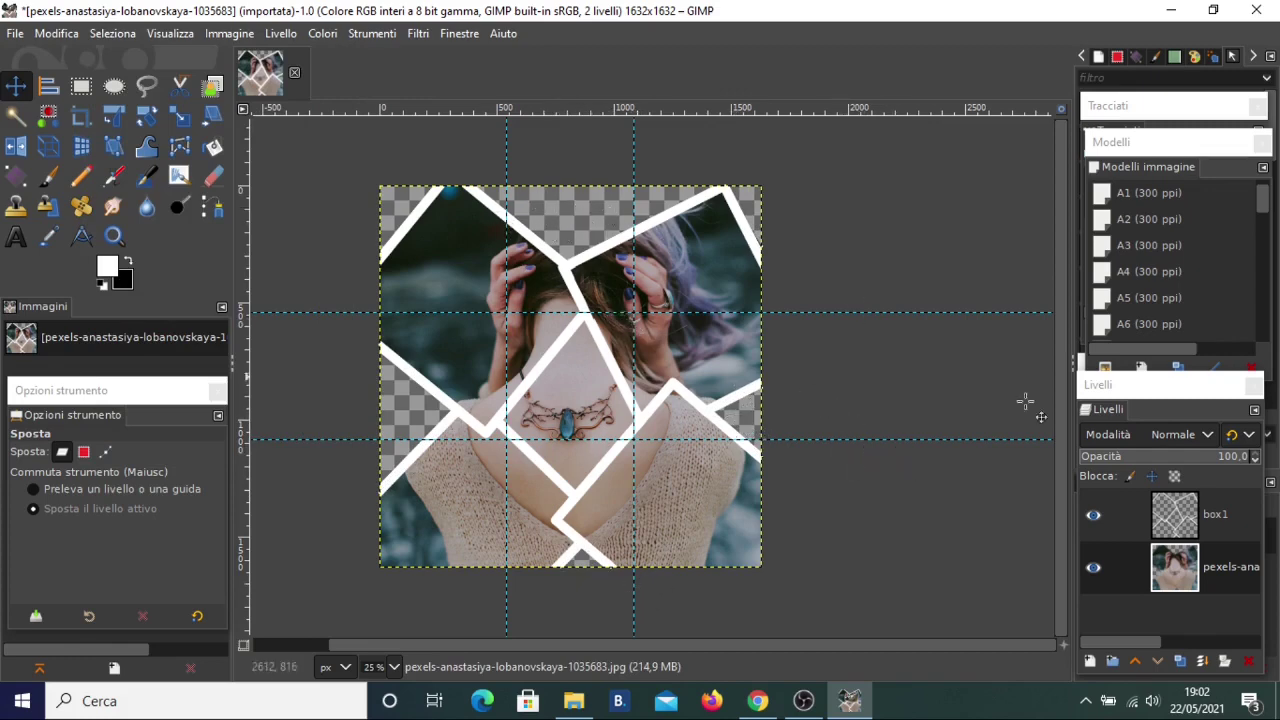
Step: Add a transparent layer named 'gradiente' and drag it to the bottom of the stack
{"action": "left_click", "coordinate": [1090, 662]}
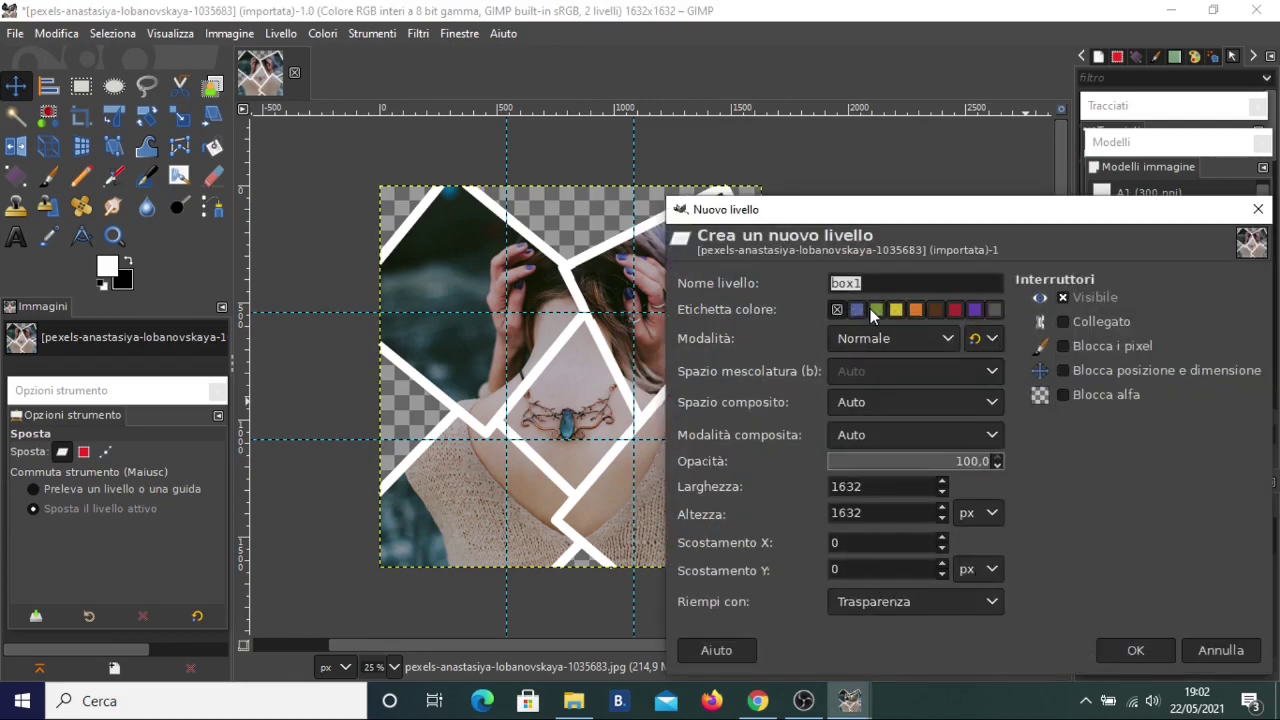
{"action": "type", "text": "gradiente"}
{"action": "left_click", "coordinate": [1130, 651]}
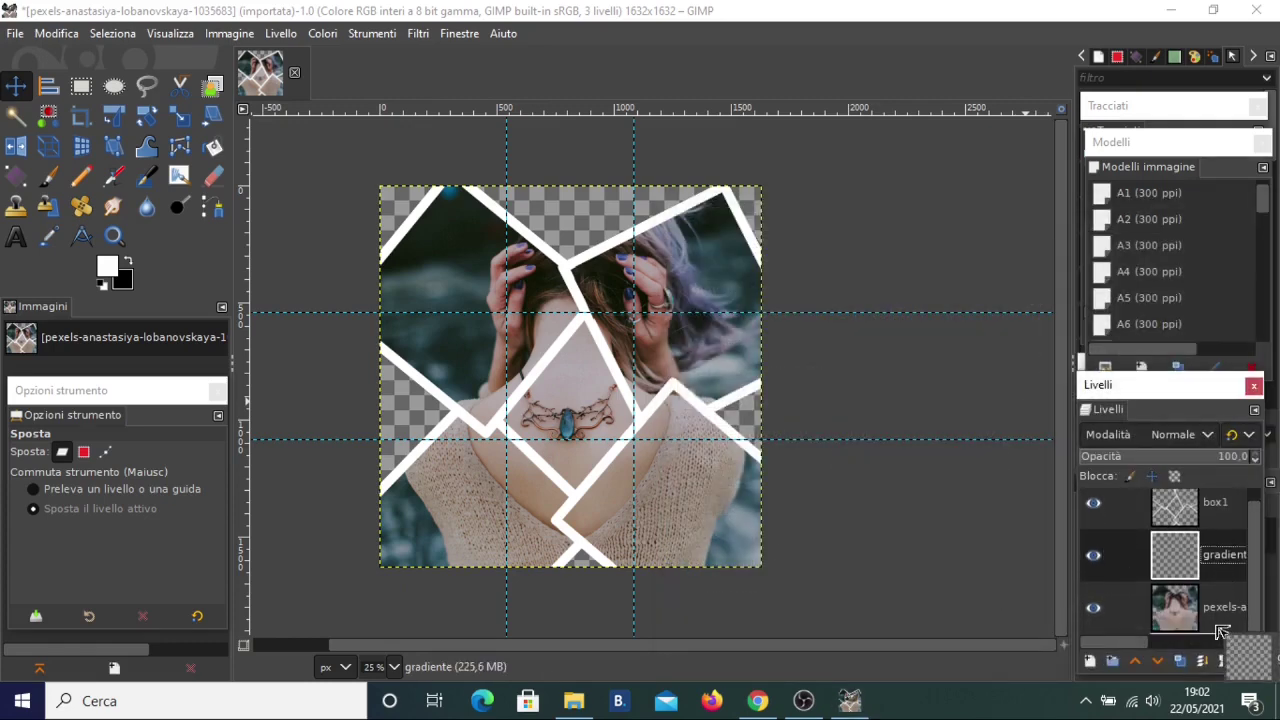
{"action": "left_click_drag", "start_coordinate": [1224, 578], "coordinate": [1218, 634]}
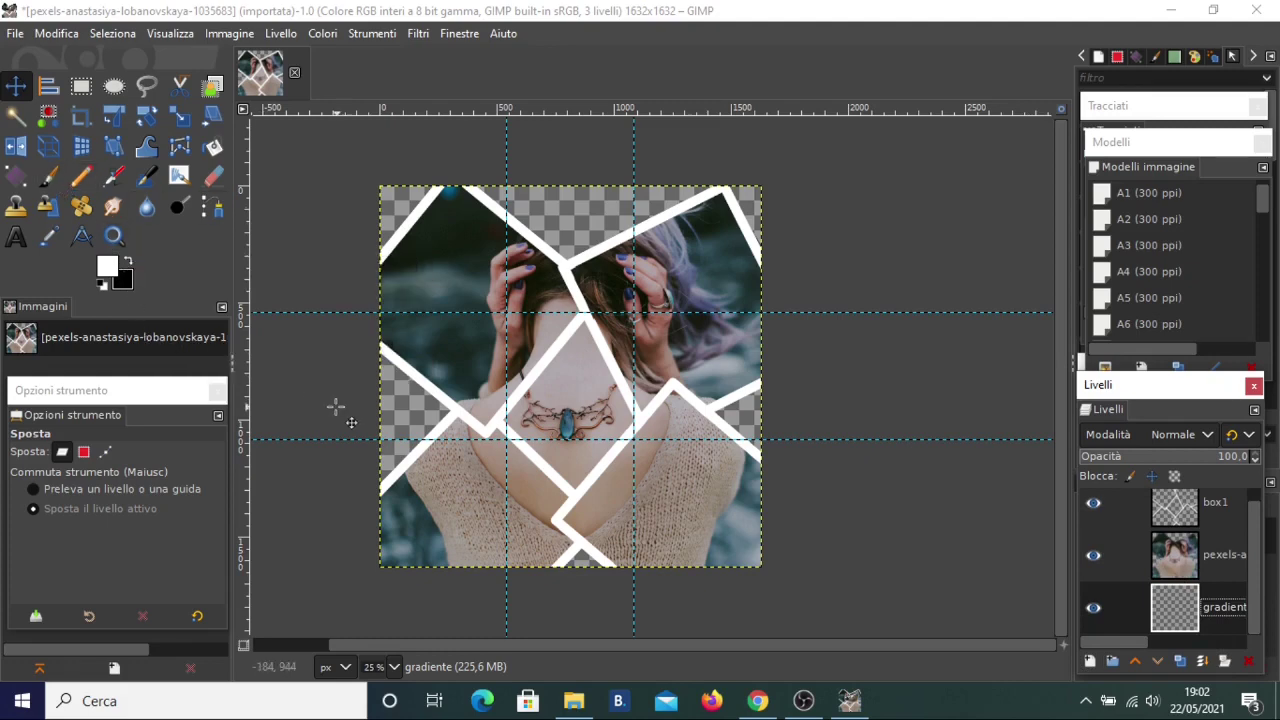
{"action": "scroll", "coordinate": [329, 407], "scroll_direction": "up", "scroll_amount": 1}
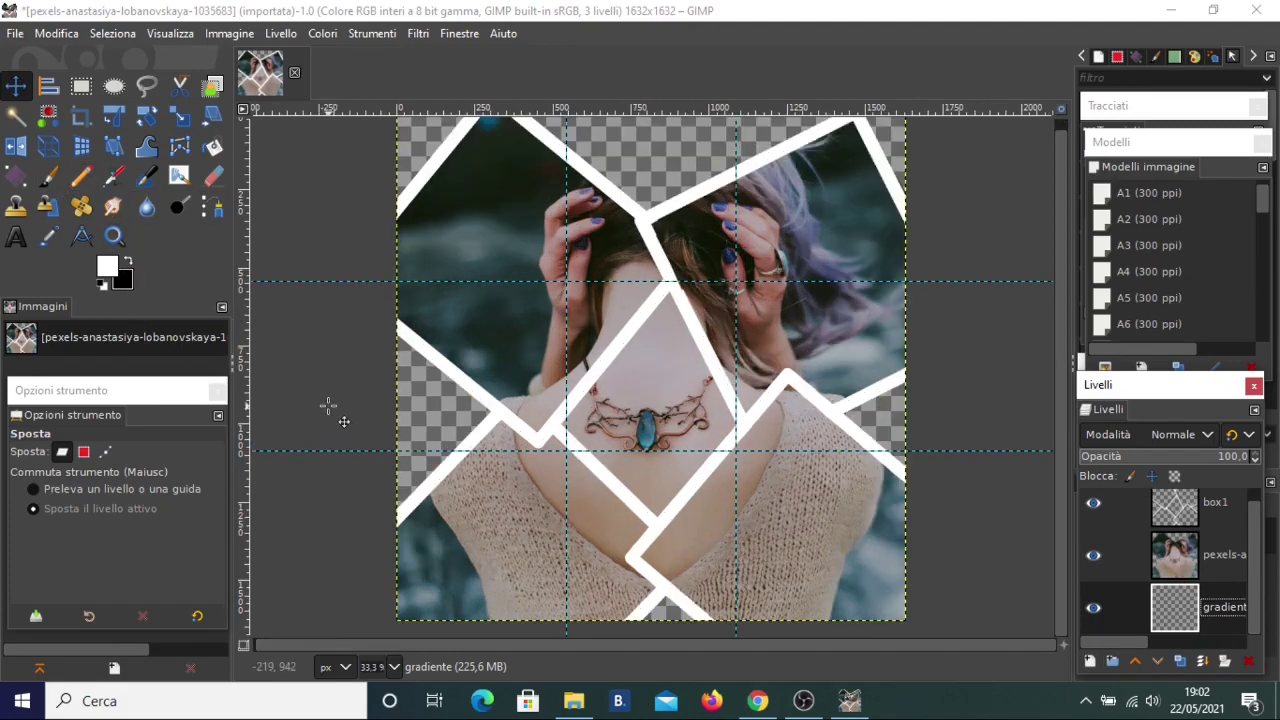
Step: Set the foreground colour to bright yellow ffff16
{"action": "left_click", "coordinate": [107, 268]}
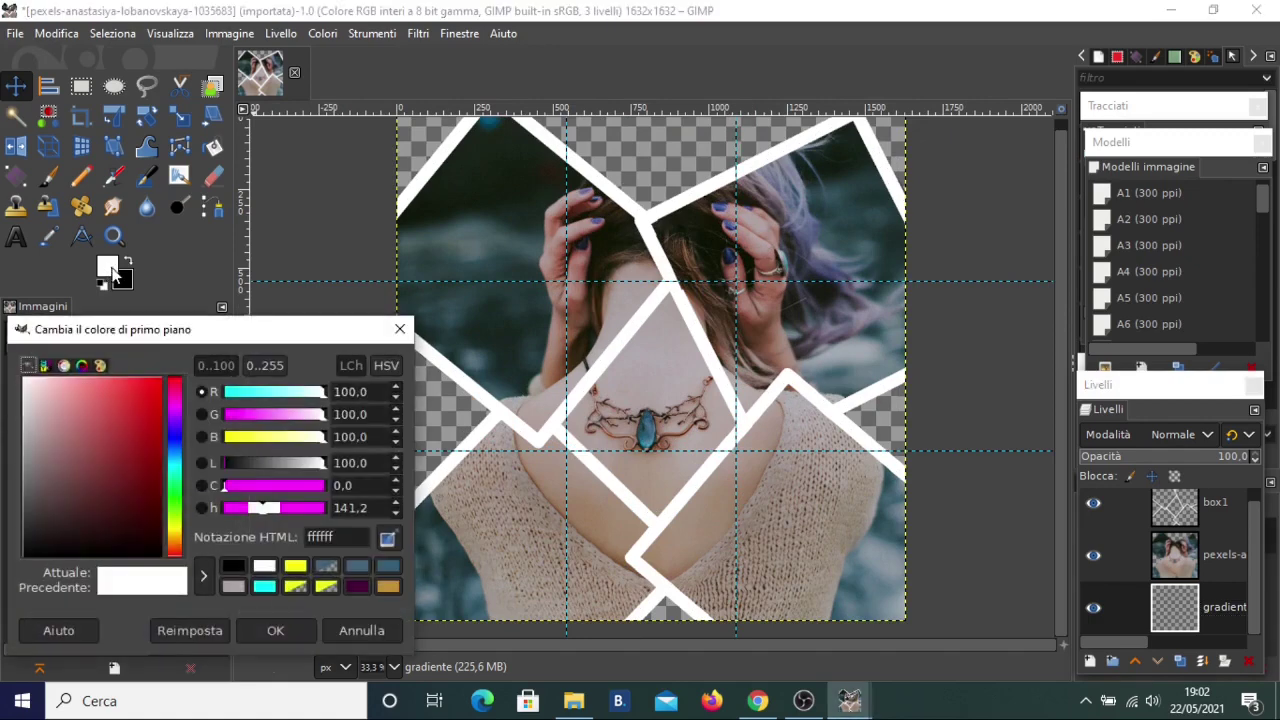
{"action": "left_click", "coordinate": [296, 570]}
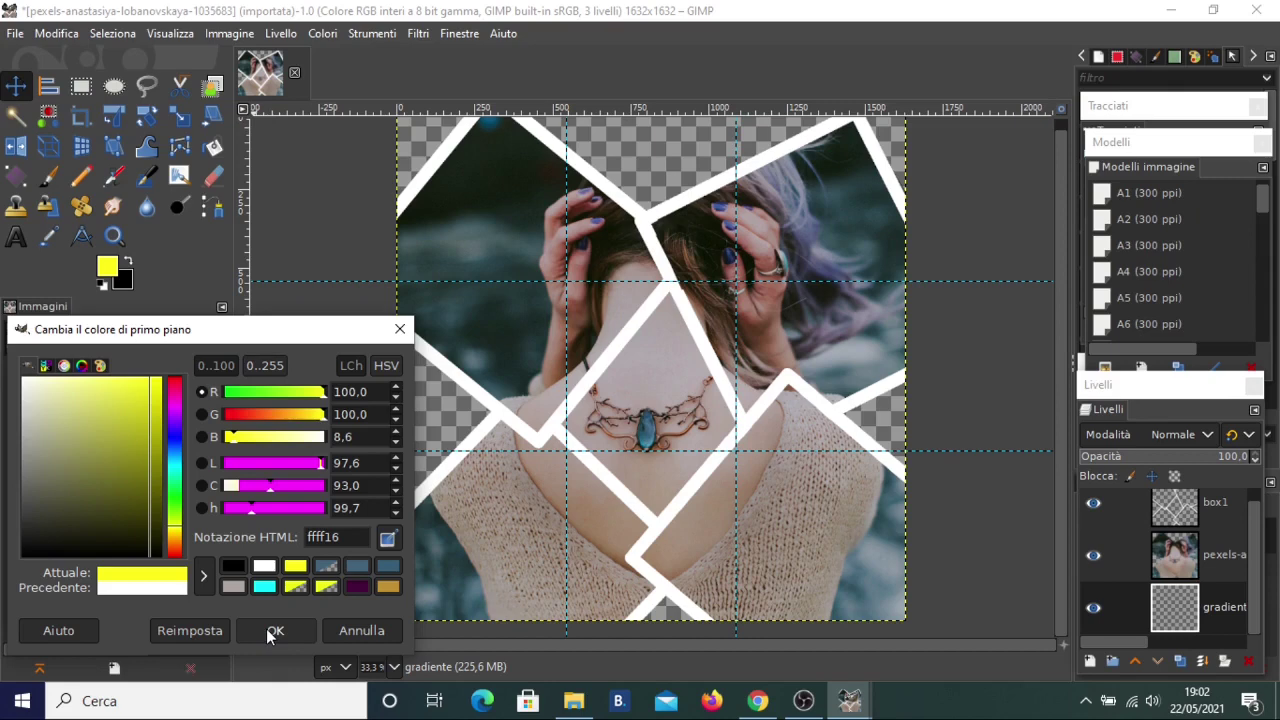
{"action": "left_click", "coordinate": [274, 632]}
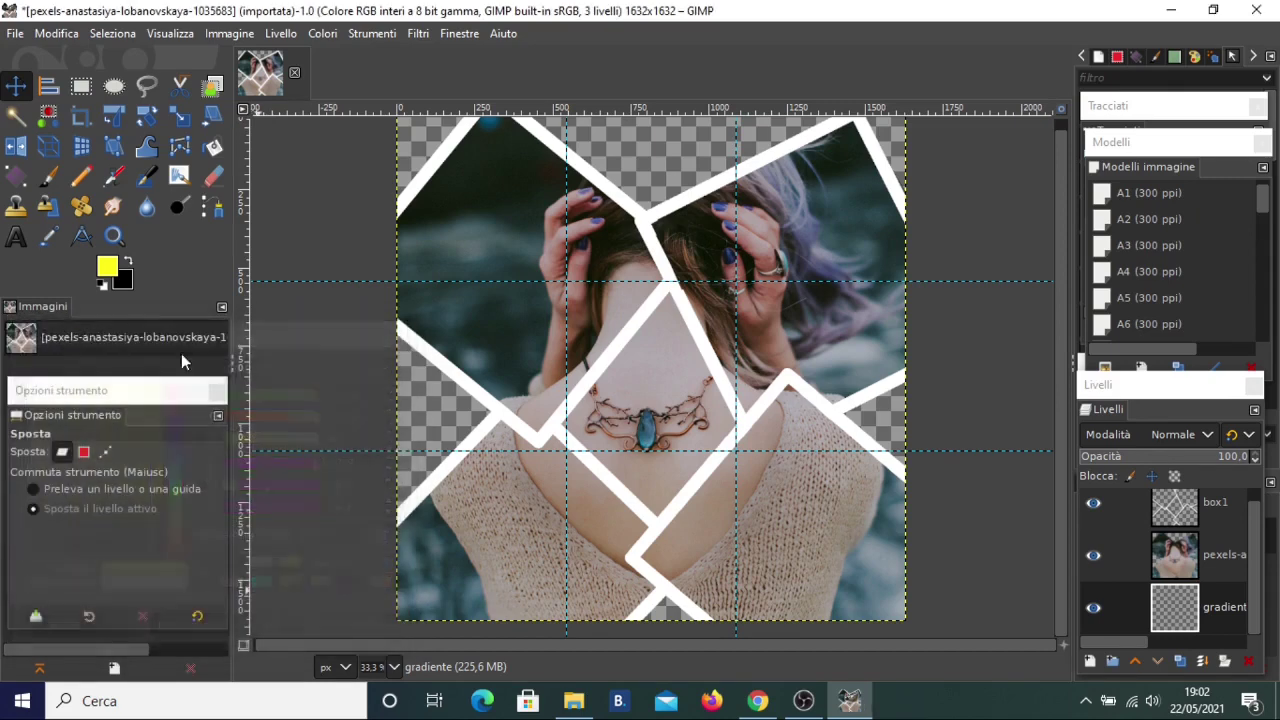
Step: Fill 'gradiente' with an FG-to-BG (RGB) yellow-to-black gradient dragged diagonally from the top-left
{"action": "left_click", "coordinate": [17, 177]}
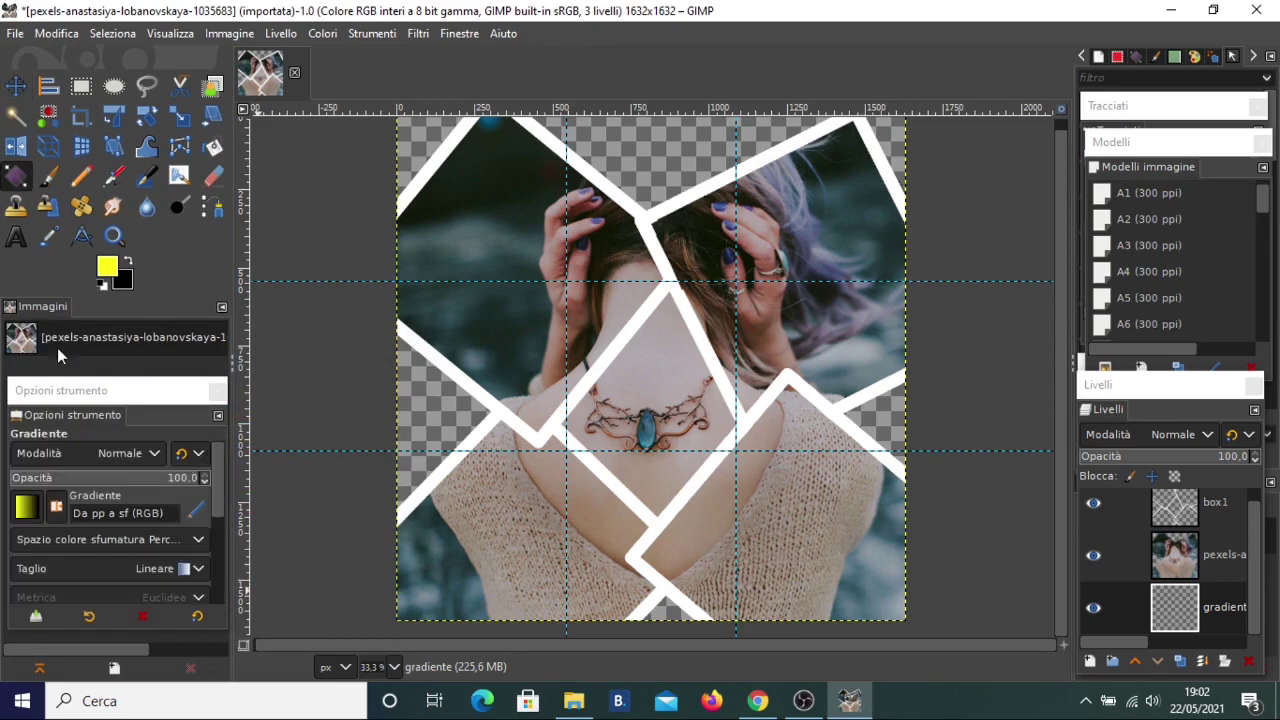
{"action": "left_click", "coordinate": [27, 508]}
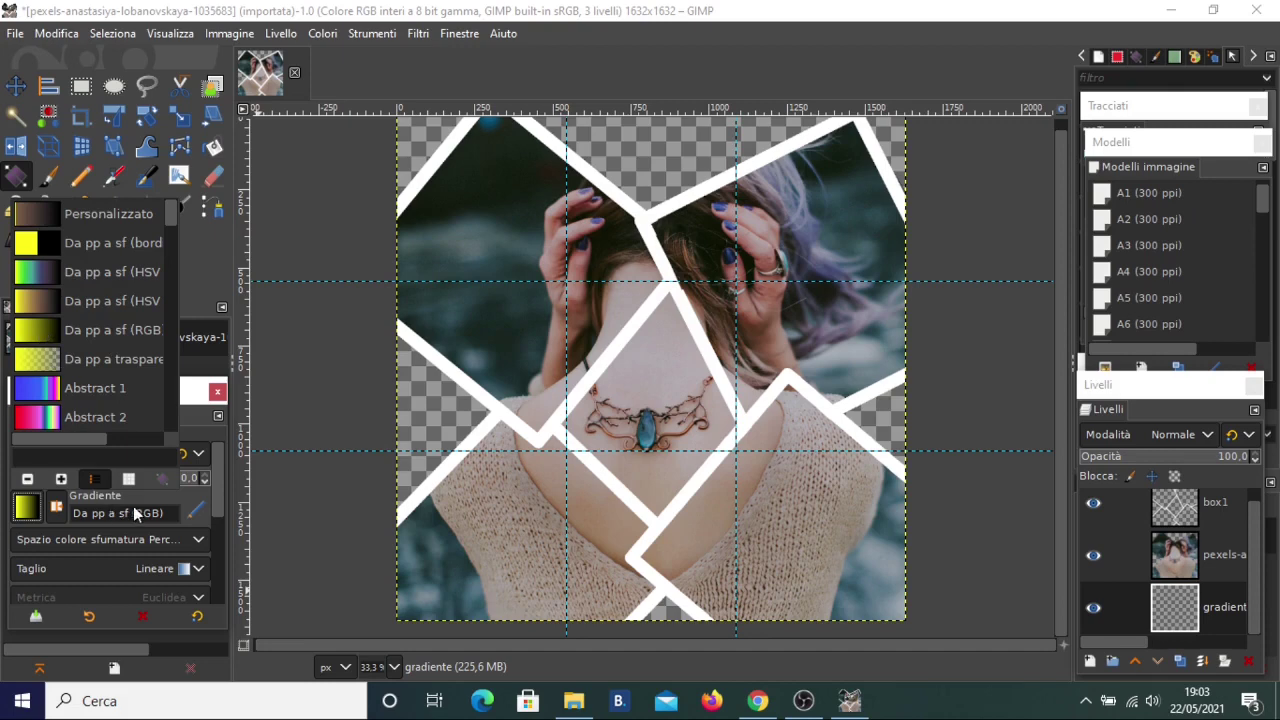
{"action": "left_click", "coordinate": [295, 432]}
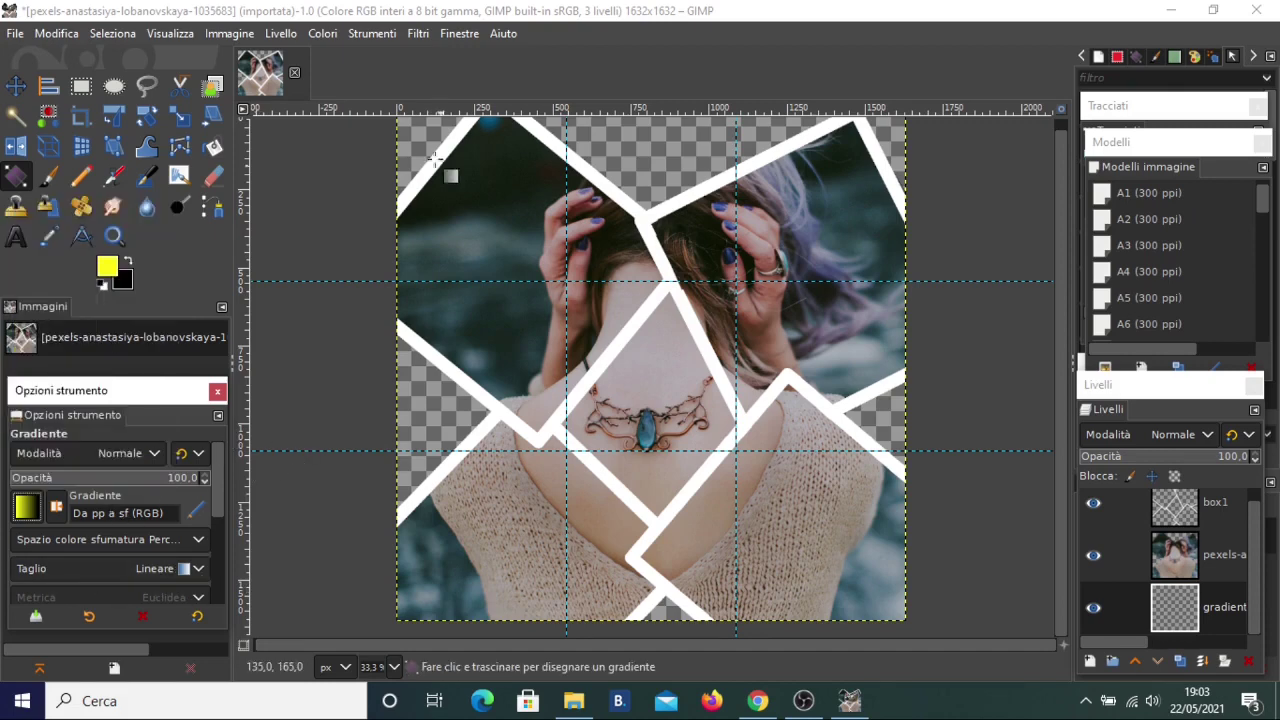
{"action": "mouse_move", "coordinate": [415, 137]}
{"action": "left_mouse_down"}
{"action": "mouse_move", "coordinate": [638, 392]}
{"action": "mouse_move", "coordinate": [762, 496]}
{"action": "mouse_move", "coordinate": [710, 451]}
{"action": "left_mouse_up"}
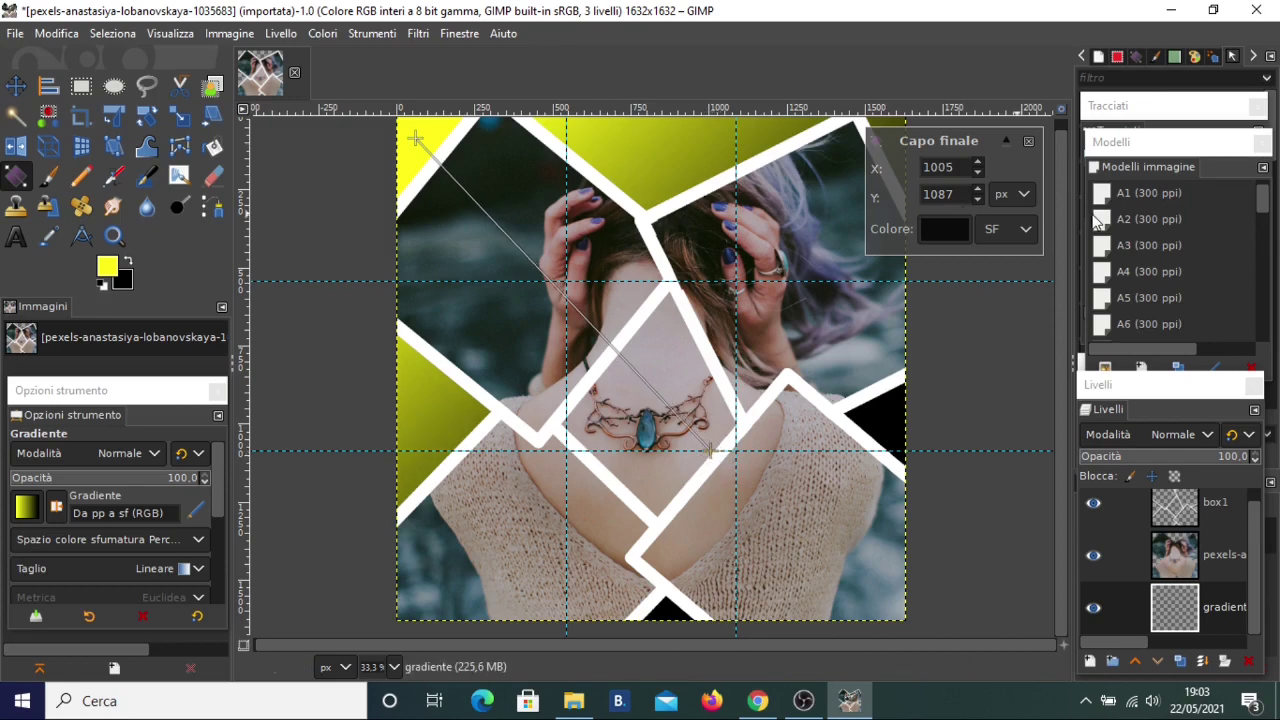
{"action": "key", "text": "Return"}
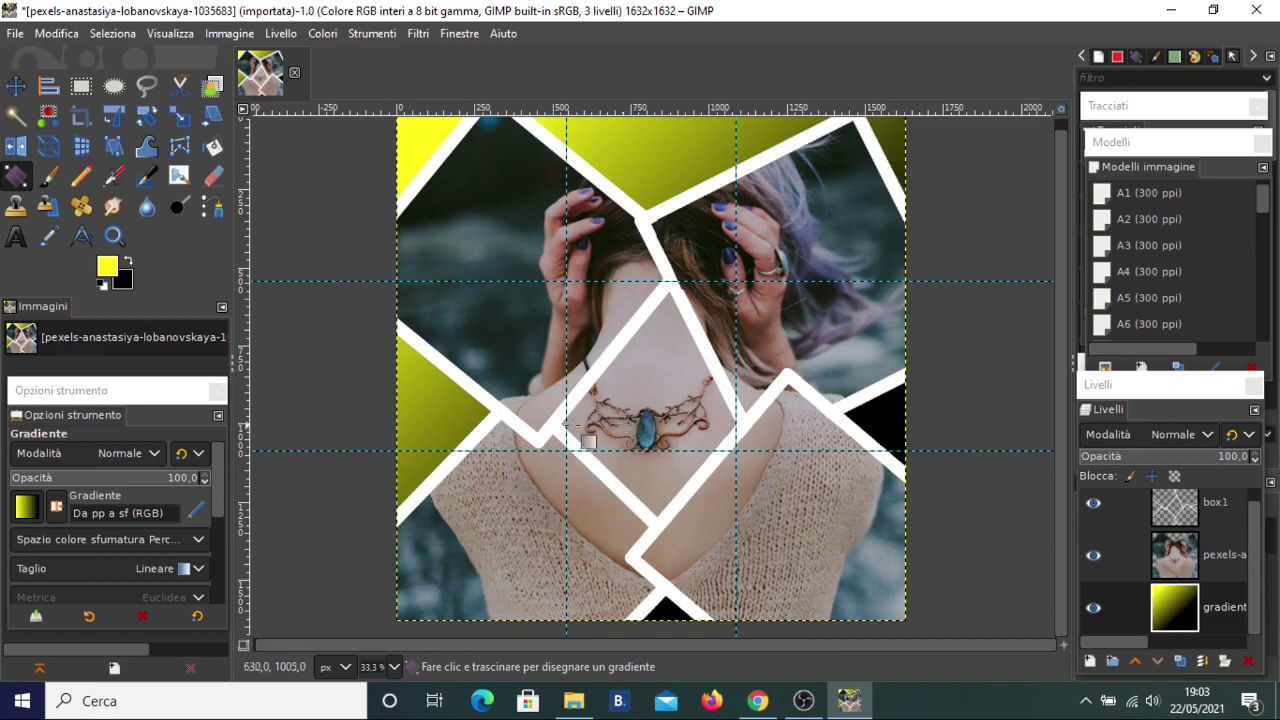
Step: Make a first, abandoned attempt at a text box above the necklace
{"action": "left_click", "coordinate": [18, 236]}
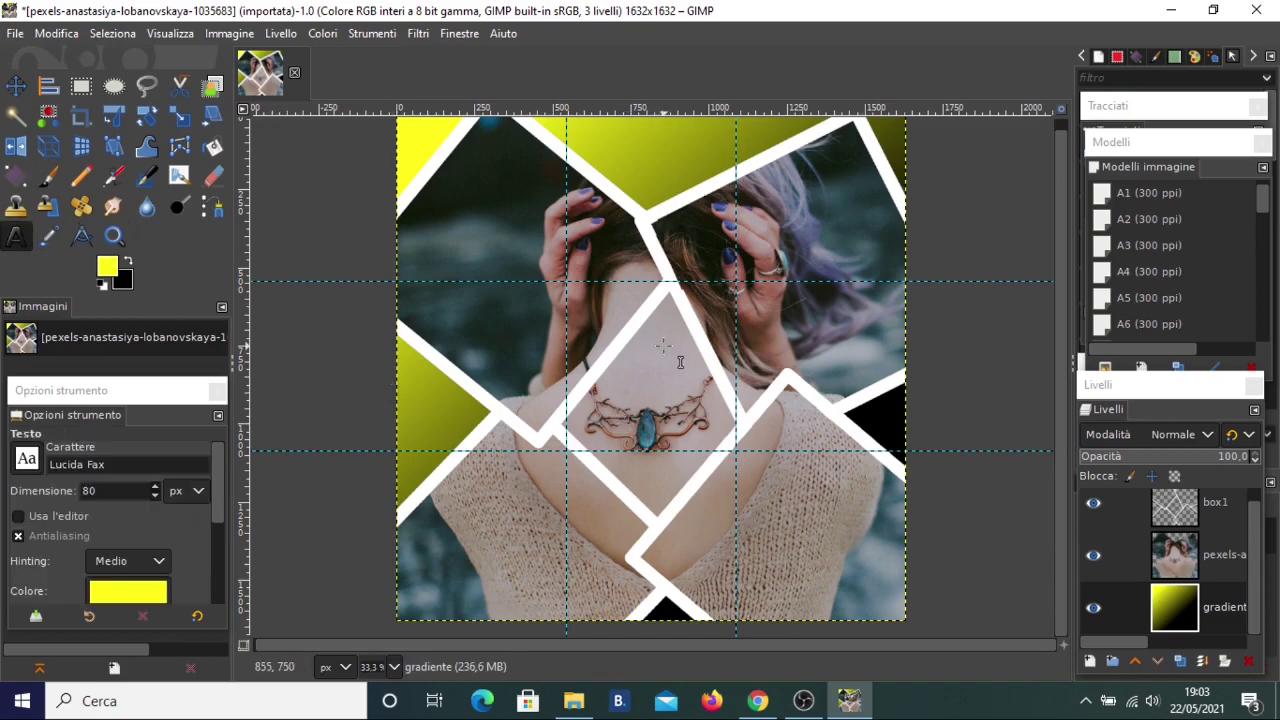
{"action": "scroll", "coordinate": [660, 366], "scroll_direction": "up", "scroll_amount": 1}
{"action": "scroll", "coordinate": [660, 366], "scroll_direction": "up", "scroll_amount": 1}
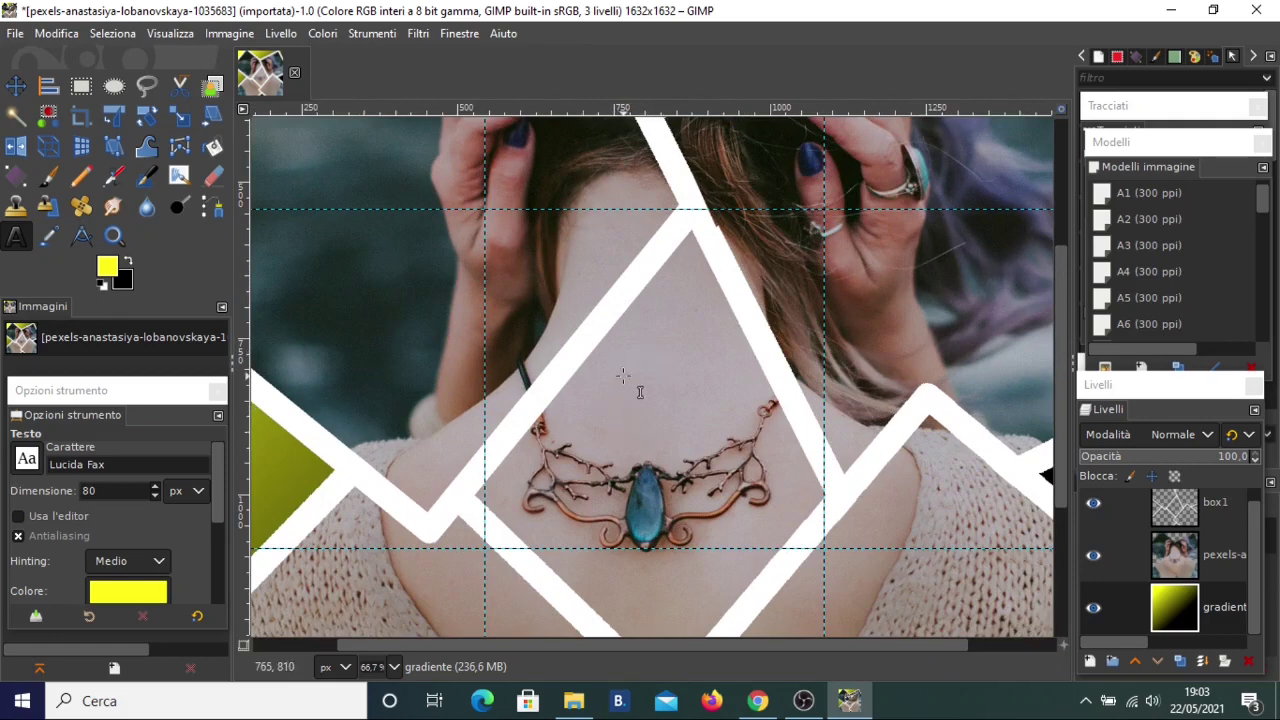
{"action": "left_click", "coordinate": [582, 379]}
{"action": "type", "text": "5"}
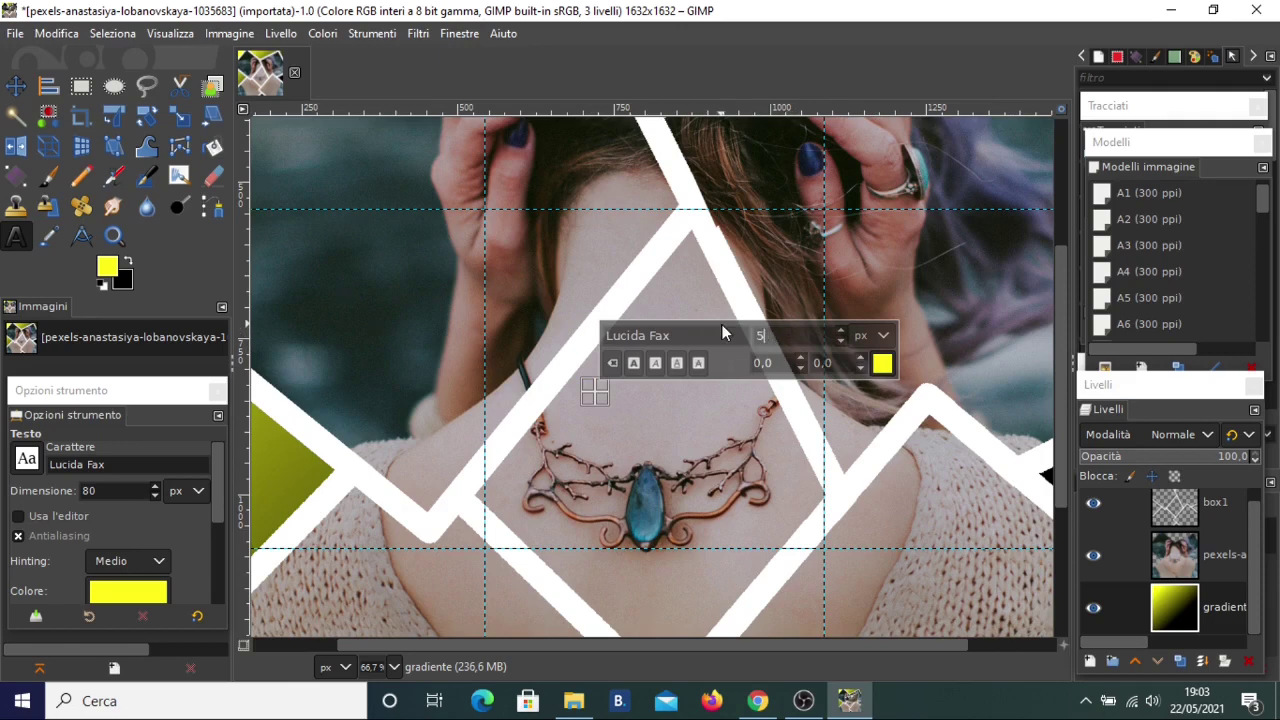
{"action": "type", "text": "0"}
{"action": "left_click", "coordinate": [1260, 580]}
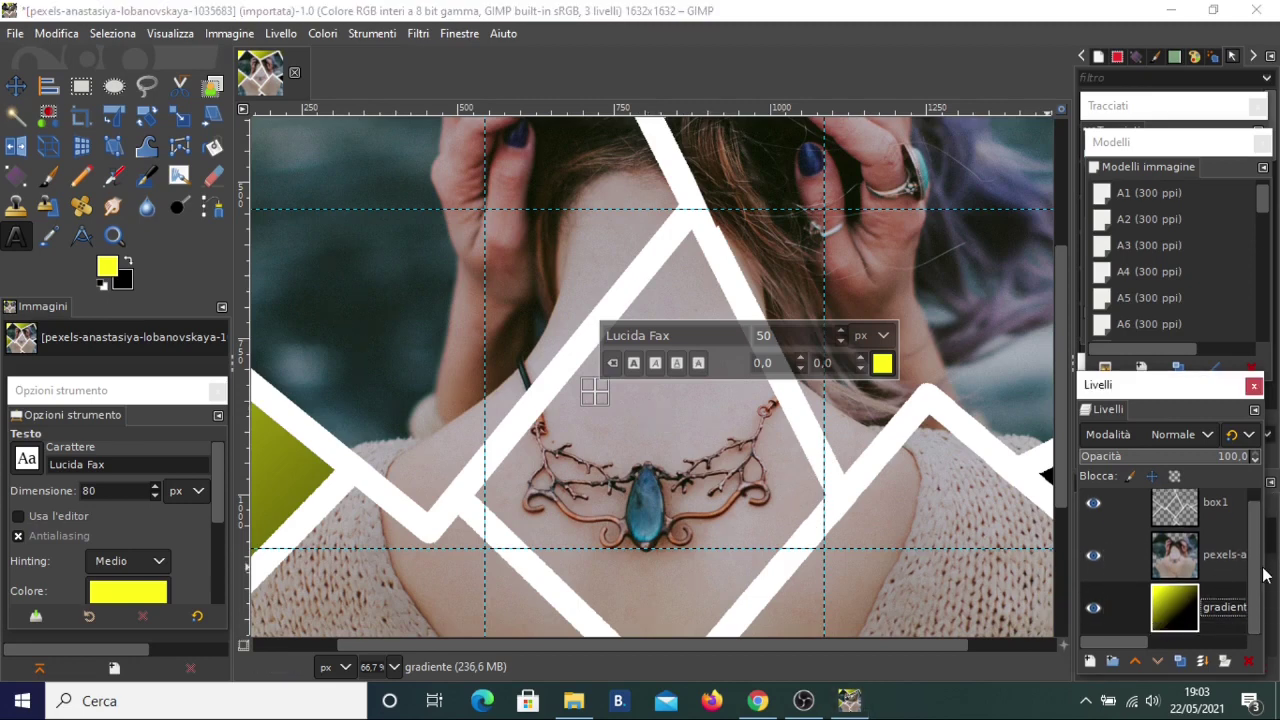
{"action": "scroll", "coordinate": [1264, 575], "scroll_direction": "up", "scroll_amount": 1}
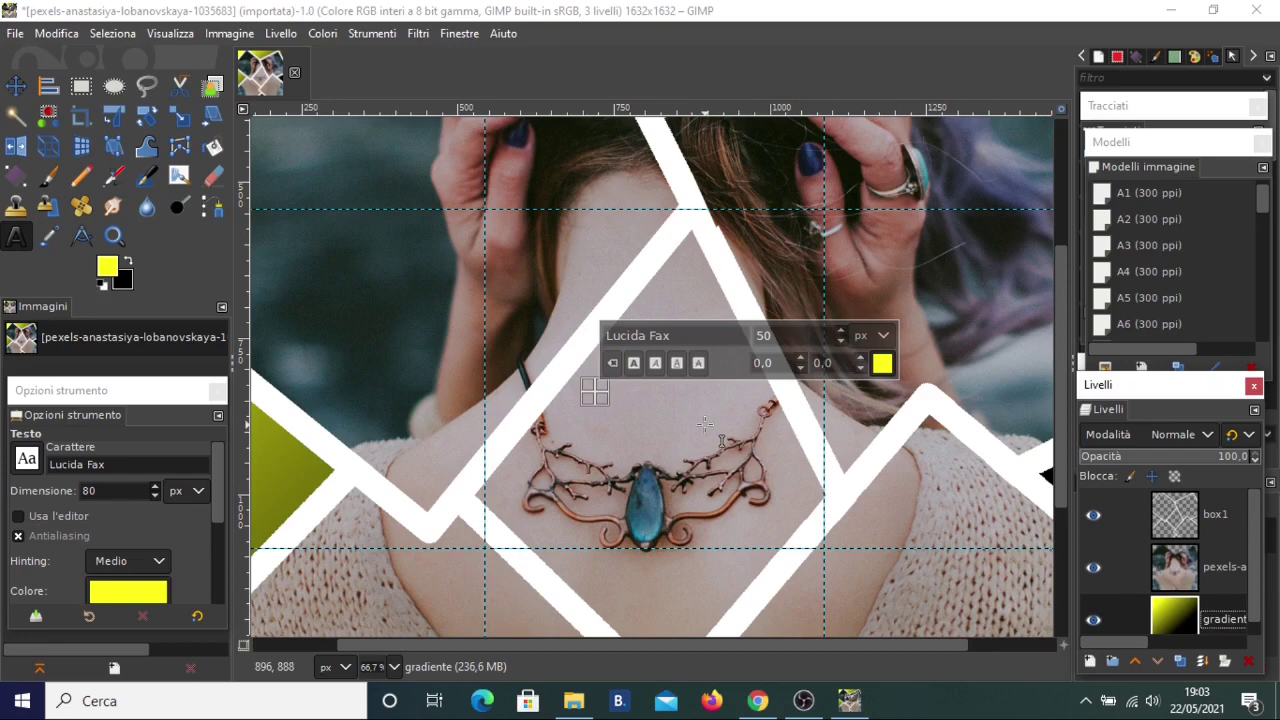
{"action": "key", "text": "a"}
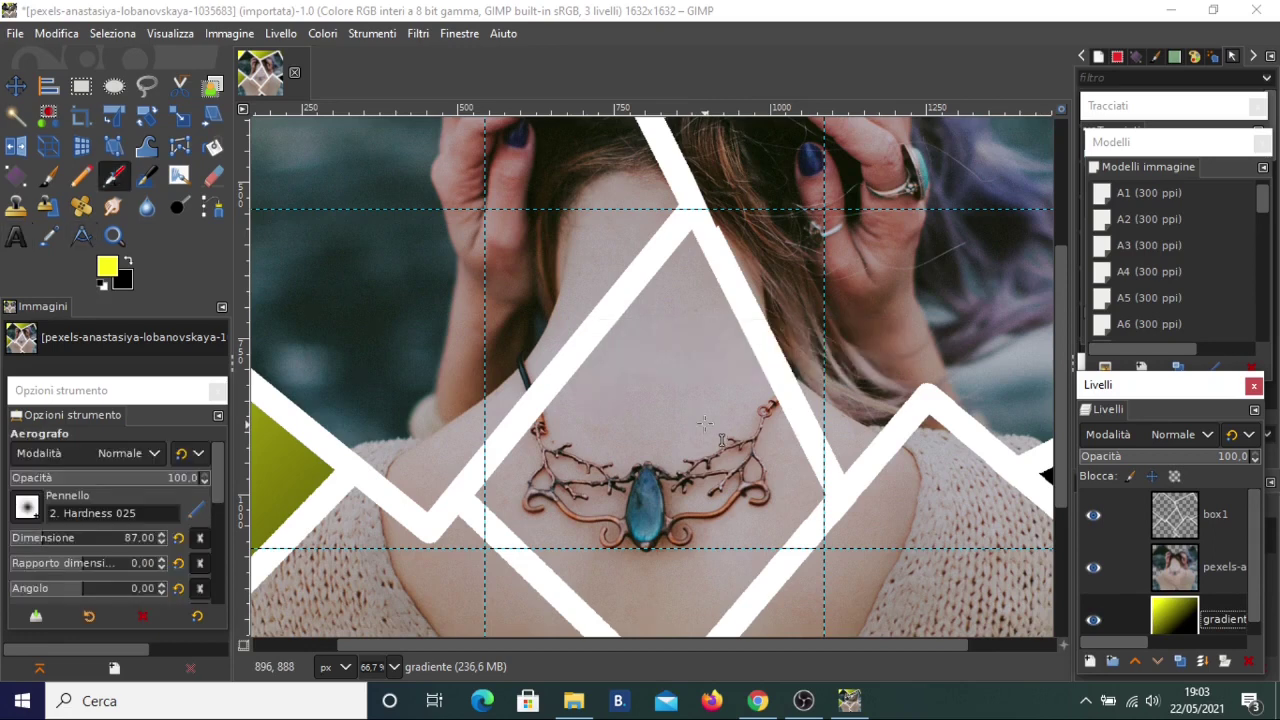
{"action": "left_click", "coordinate": [15, 240]}
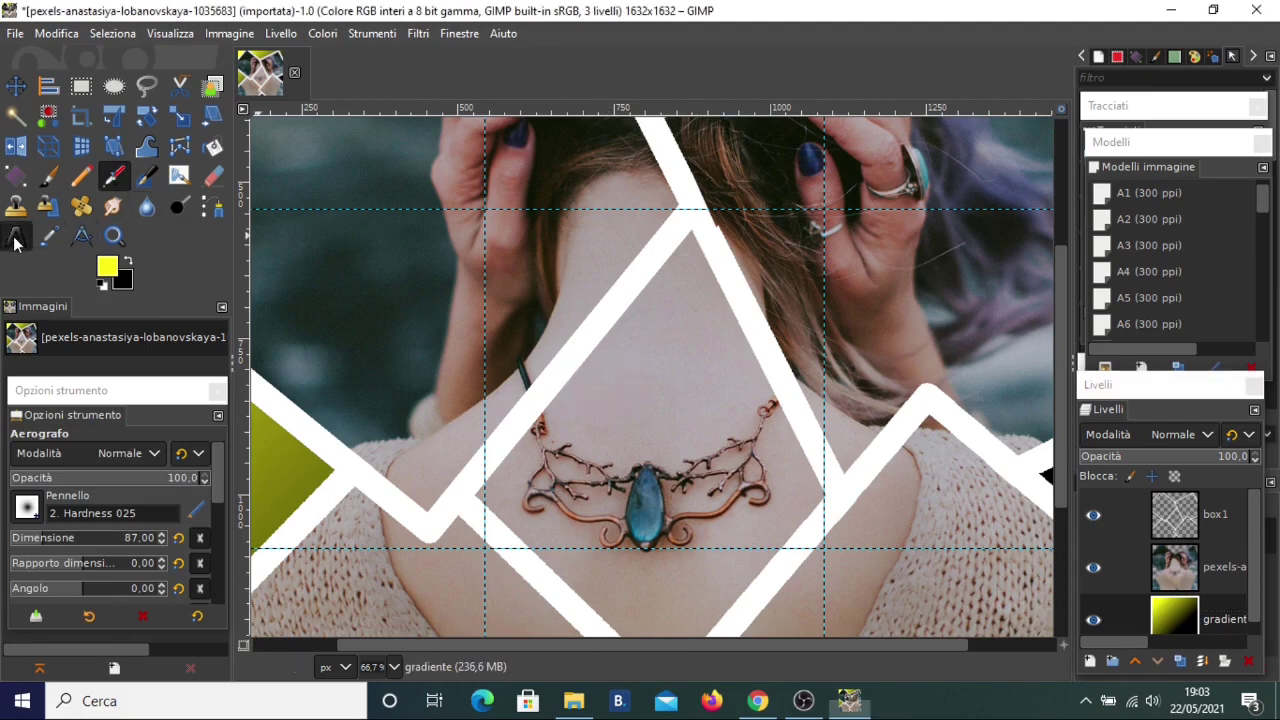
Step: Create a size-50 text box above the necklace with the two-line title starting 'Mara'
{"action": "left_click", "coordinate": [575, 365]}
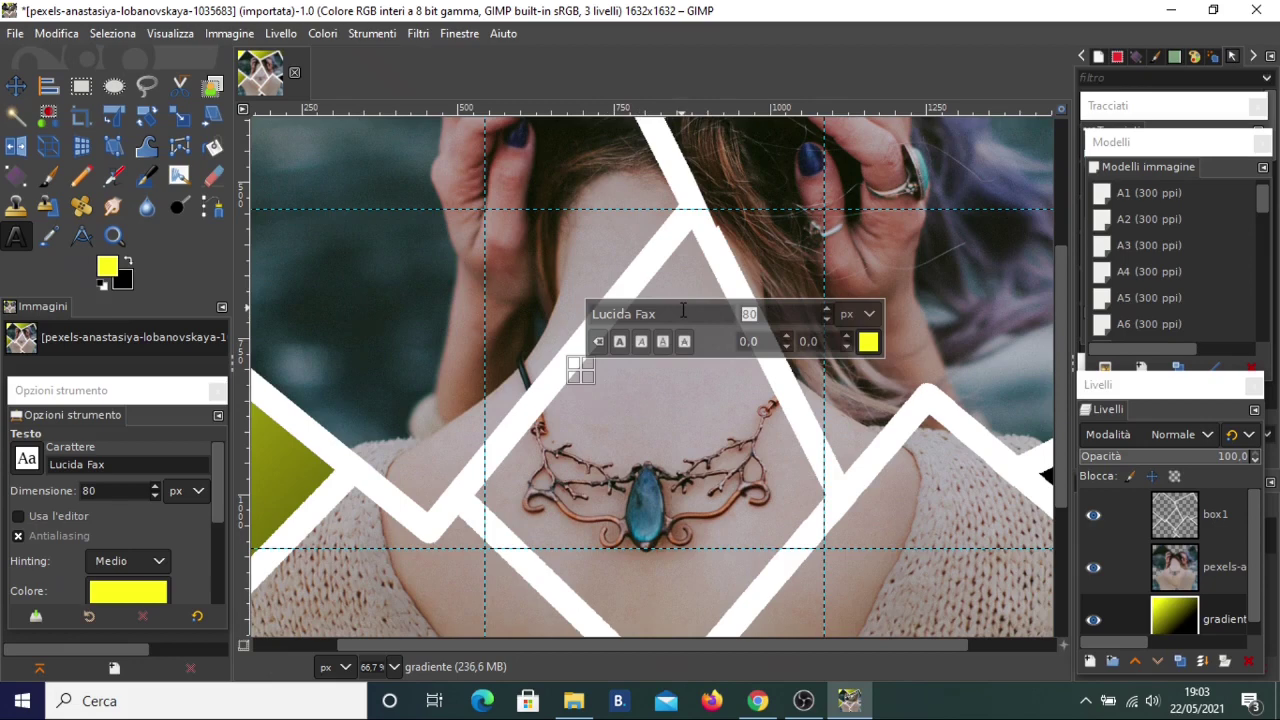
{"action": "type", "text": "50"}
{"action": "type", "text": "M"}
{"action": "left_click", "coordinate": [617, 395]}
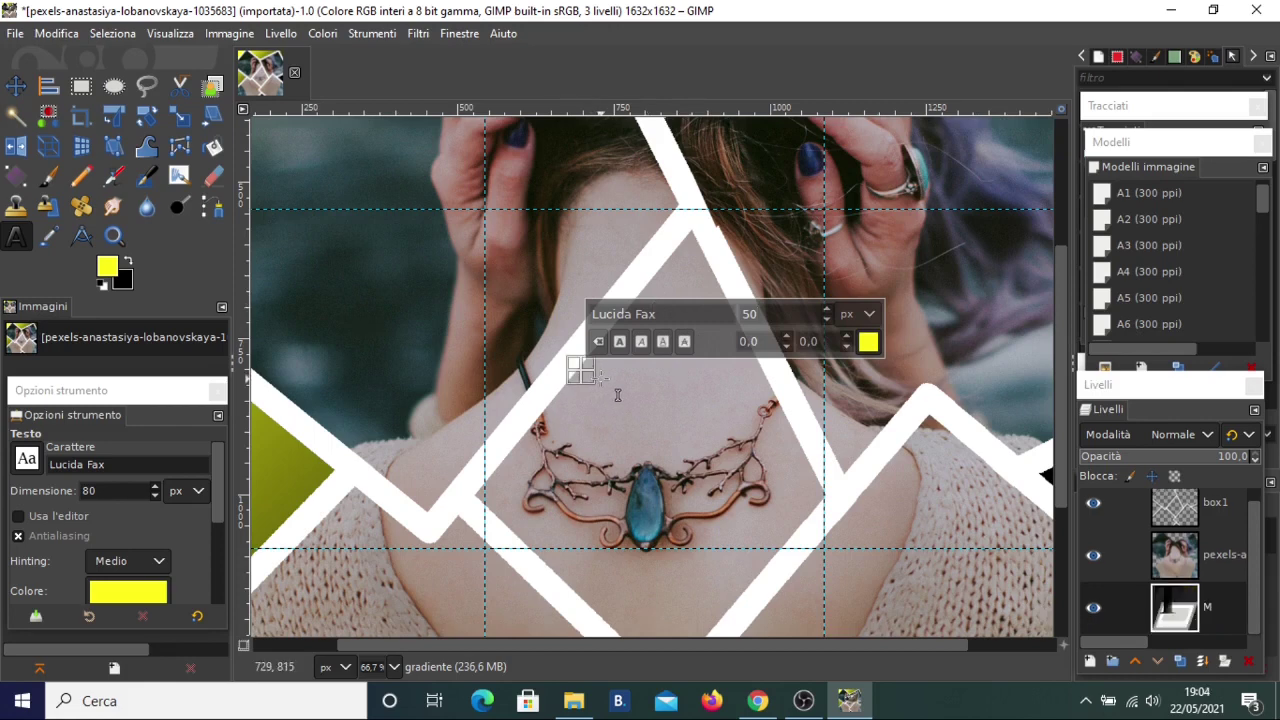
{"action": "type", "text": "ara"}
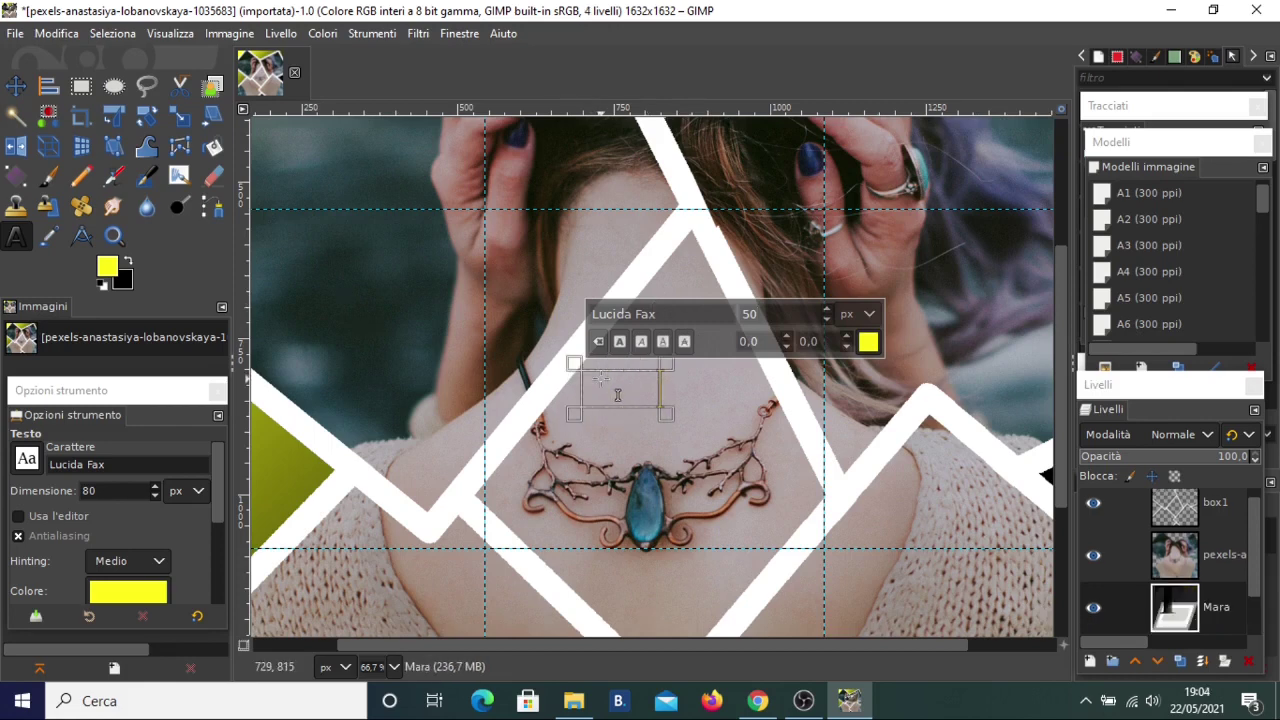
{"action": "key", "text": "Return"}
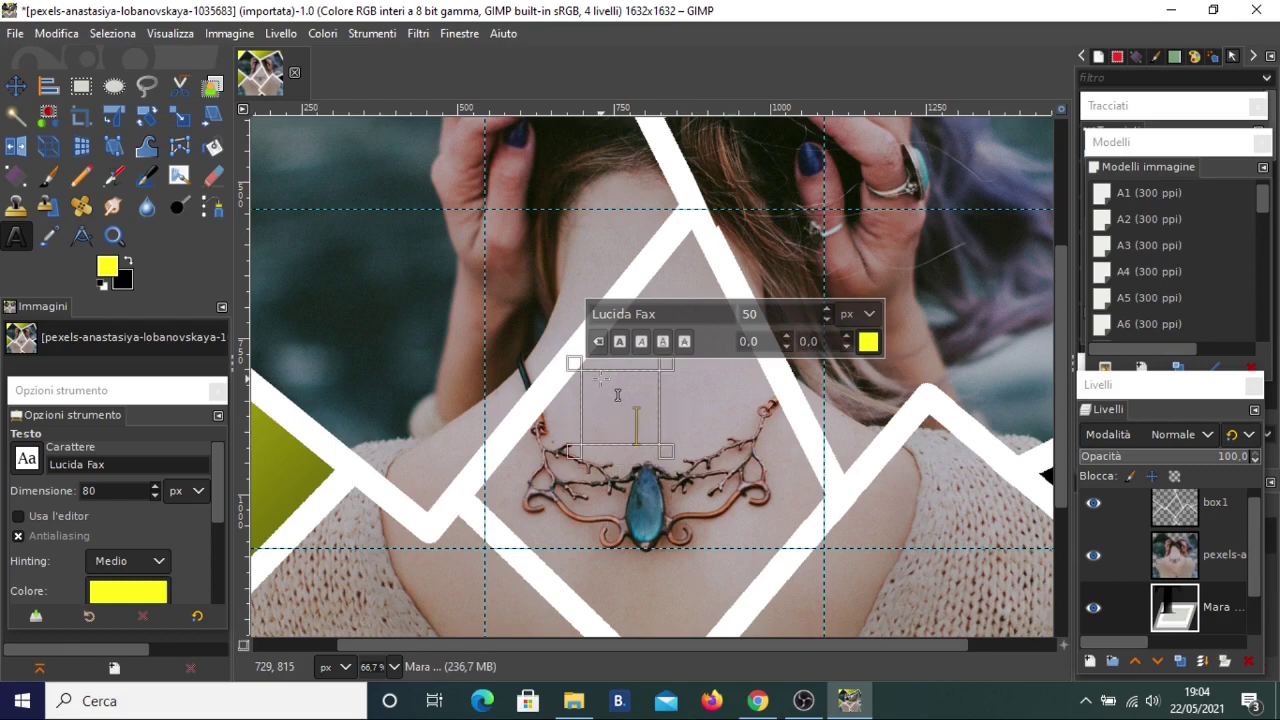
{"action": "type", "text": "Ro"}
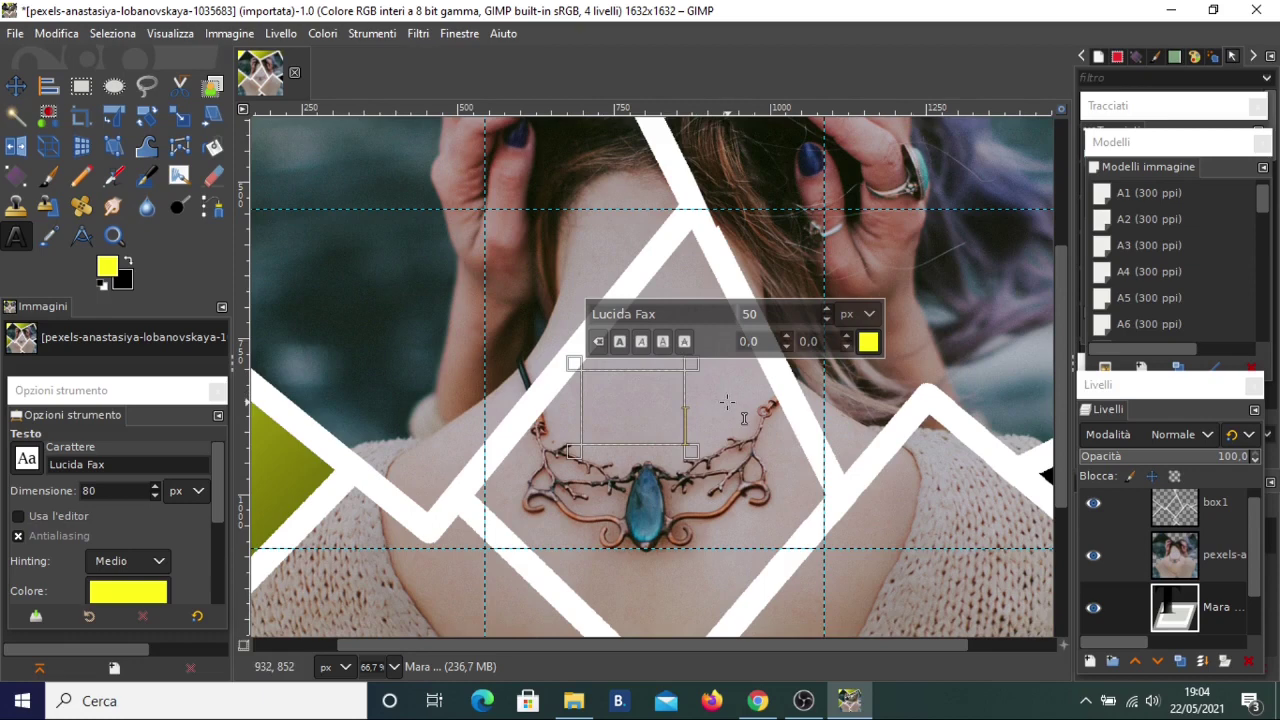
{"action": "left_click", "coordinate": [16, 86]}
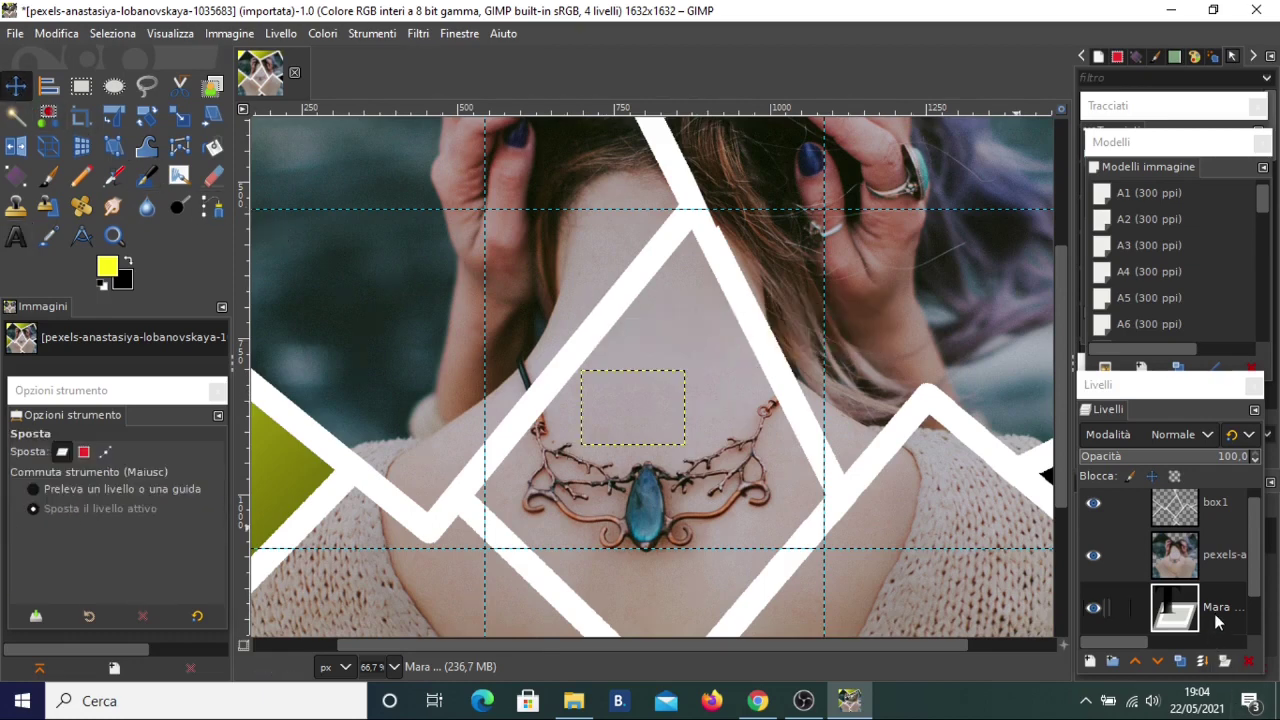
Step: Raise the Mara text layer above the photo and nudge the title up and right
{"action": "left_click_drag", "start_coordinate": [1218, 622], "coordinate": [1220, 556]}
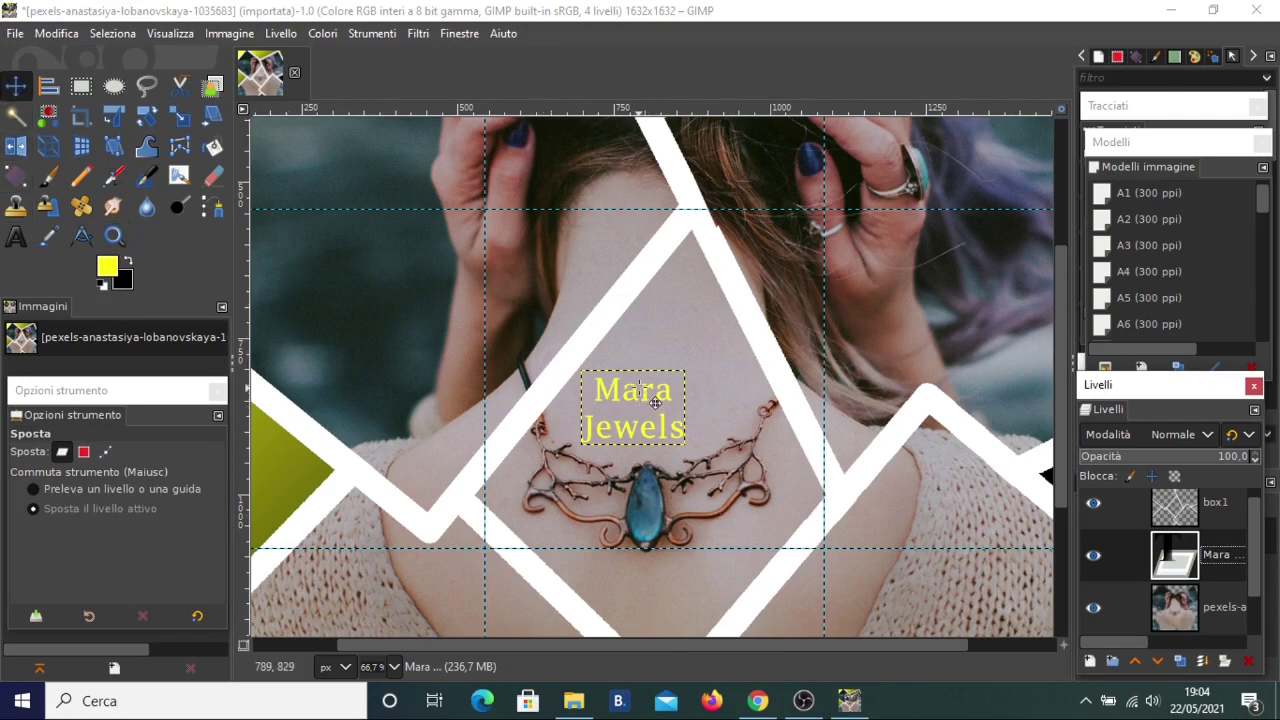
{"action": "left_click_drag", "start_coordinate": [655, 403], "coordinate": [682, 391]}
{"action": "key", "text": "minus"}
{"action": "key", "text": "minus"}
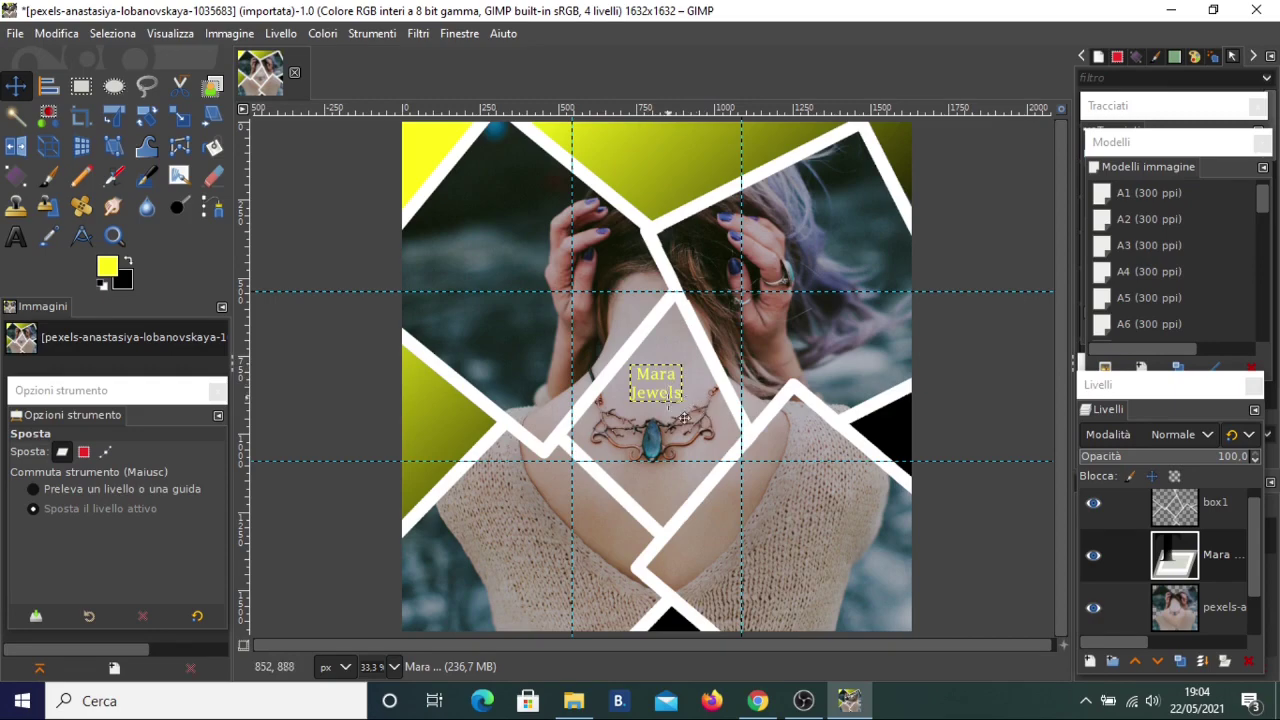
{"action": "scroll", "coordinate": [655, 402], "scroll_direction": "up", "scroll_amount": 2}
{"action": "scroll", "coordinate": [661, 380], "scroll_direction": "up", "scroll_amount": 1}
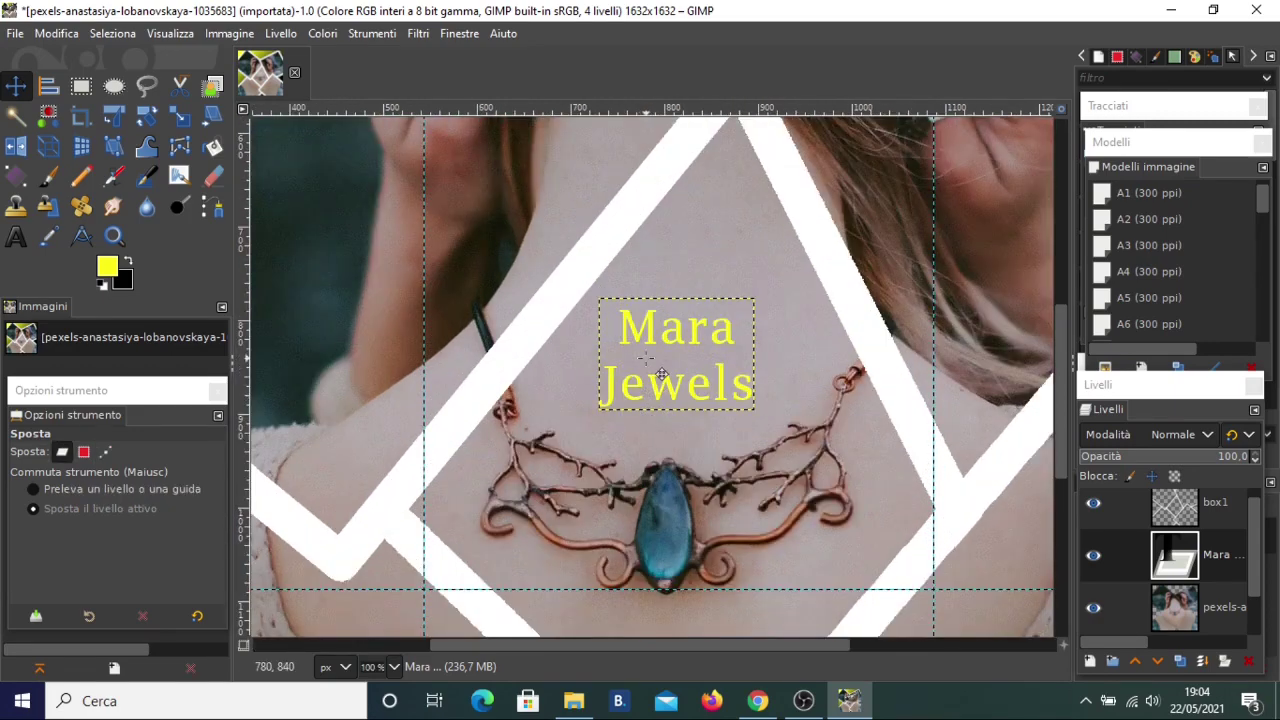
{"action": "scroll", "coordinate": [651, 360], "scroll_direction": "up", "scroll_amount": 1}
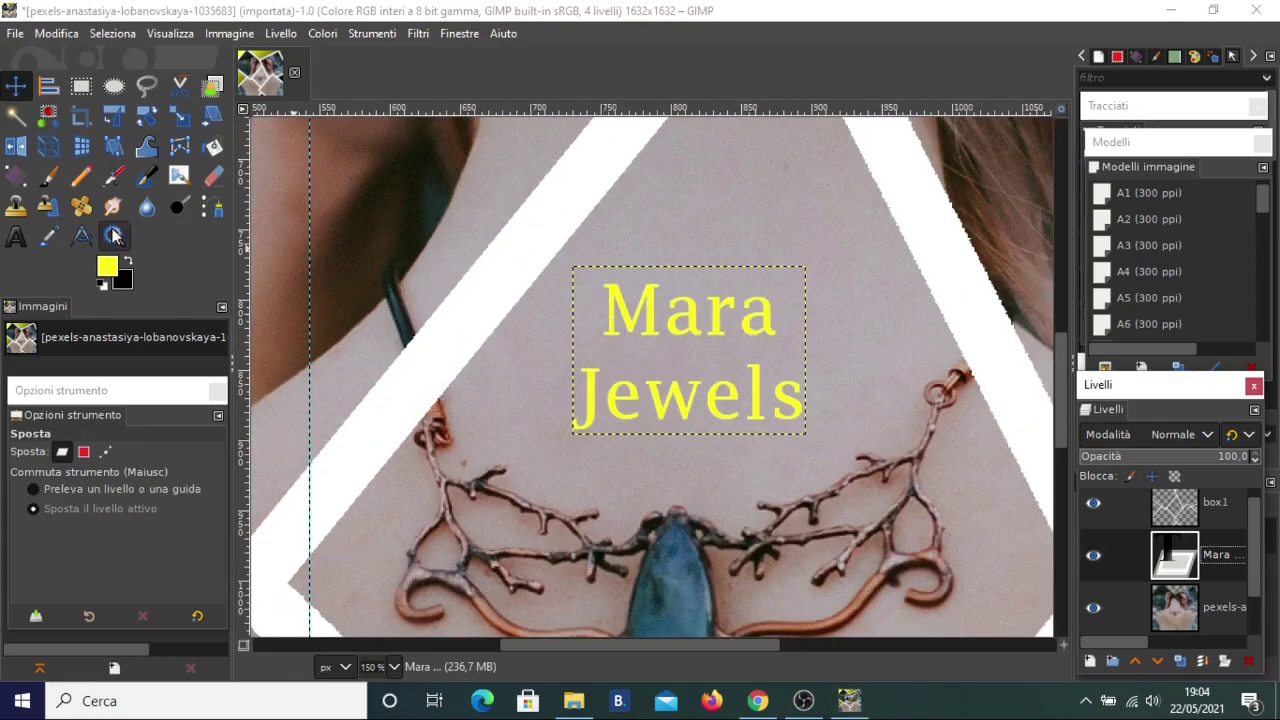
Step: Sample the pendant stone's blue-grey as foreground colour, undoing a stray bucket fill
{"action": "left_click", "coordinate": [213, 147]}
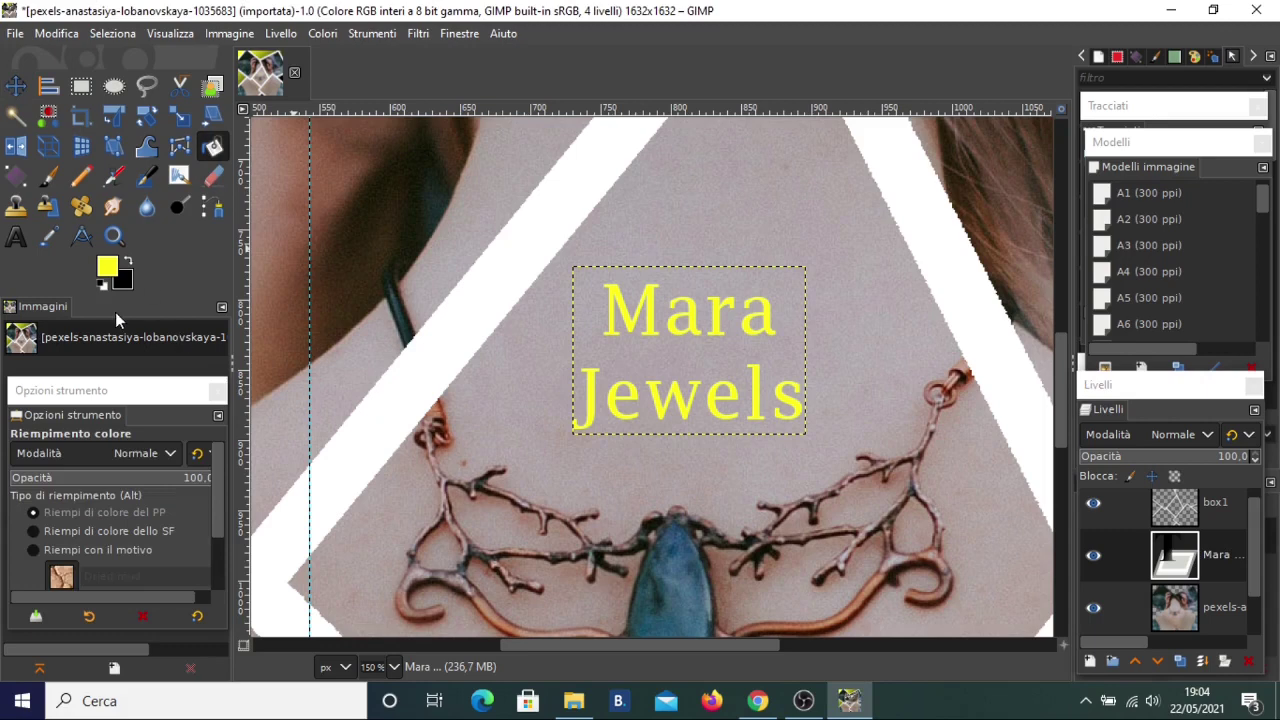
{"action": "left_click", "coordinate": [107, 268]}
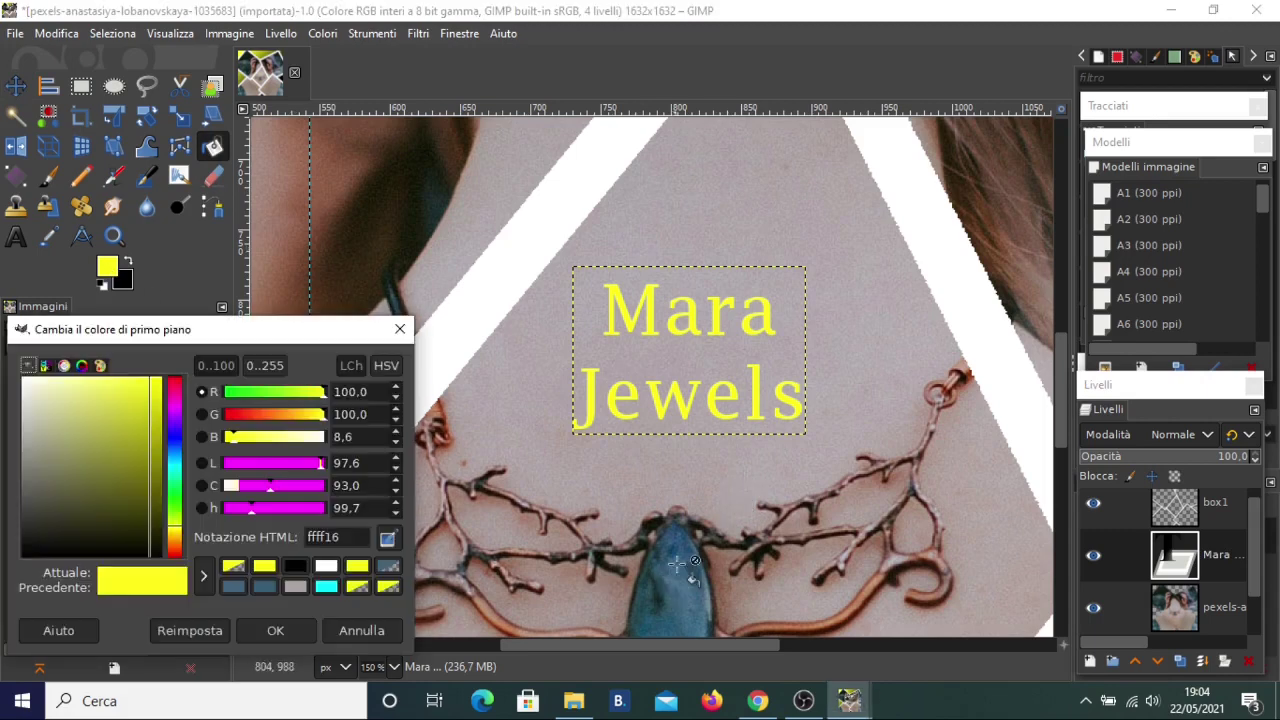
{"action": "left_click", "coordinate": [390, 540]}
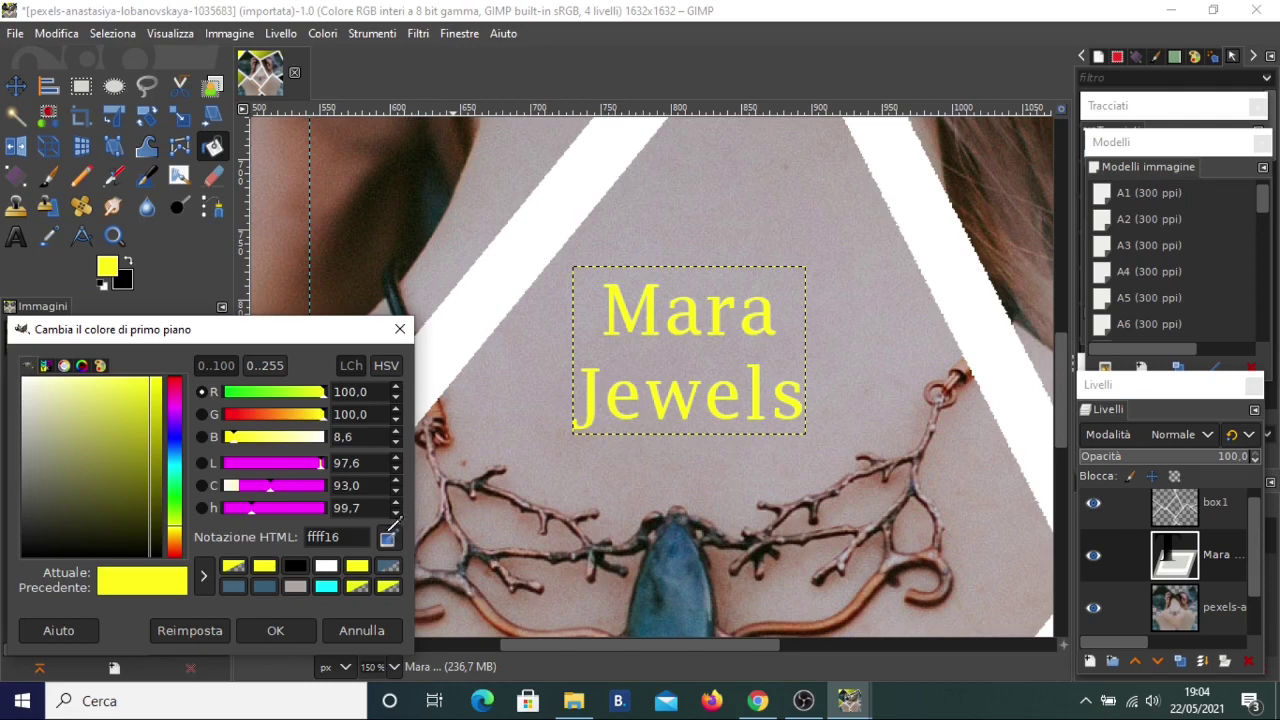
{"action": "left_click", "coordinate": [687, 588]}
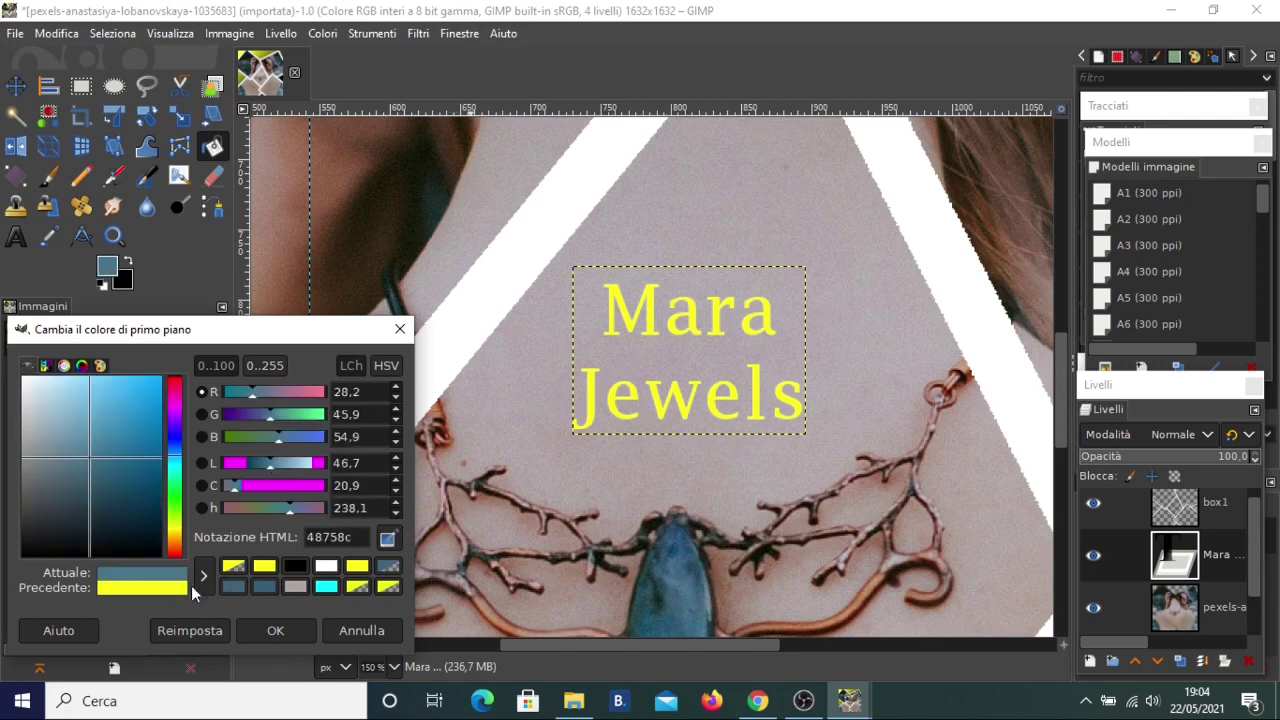
{"action": "left_click", "coordinate": [203, 575]}
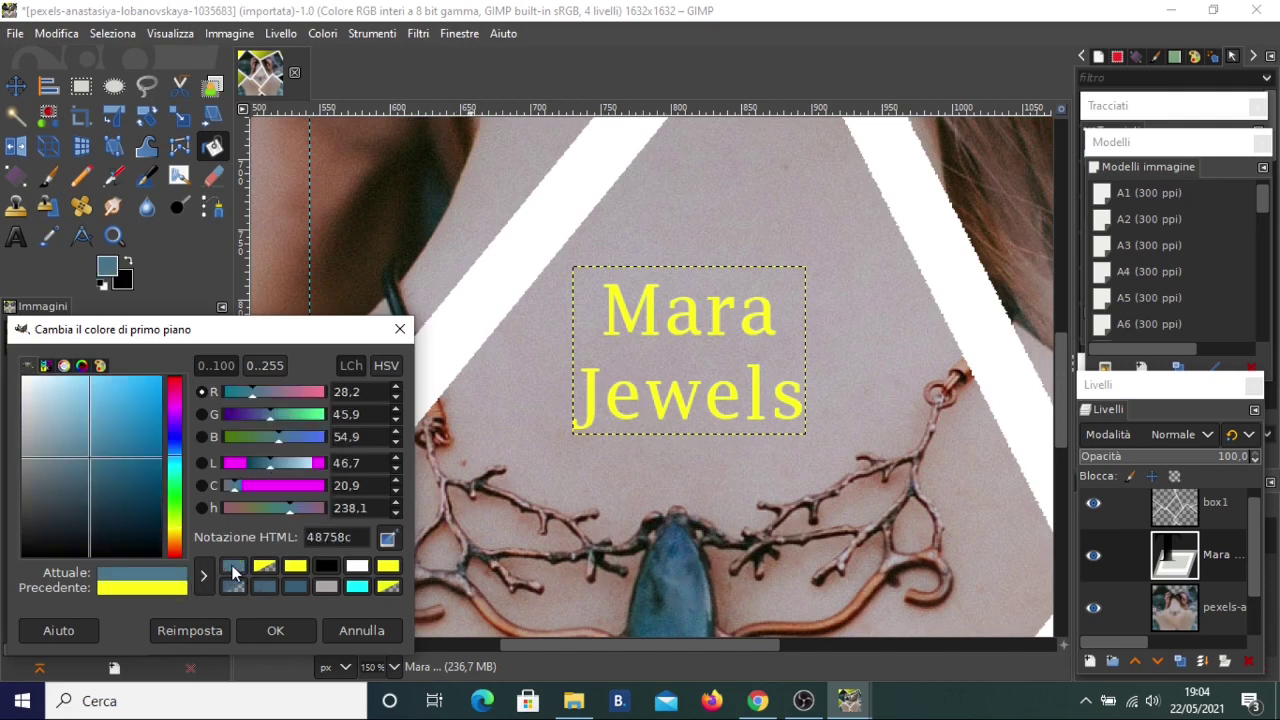
{"action": "left_click", "coordinate": [266, 632]}
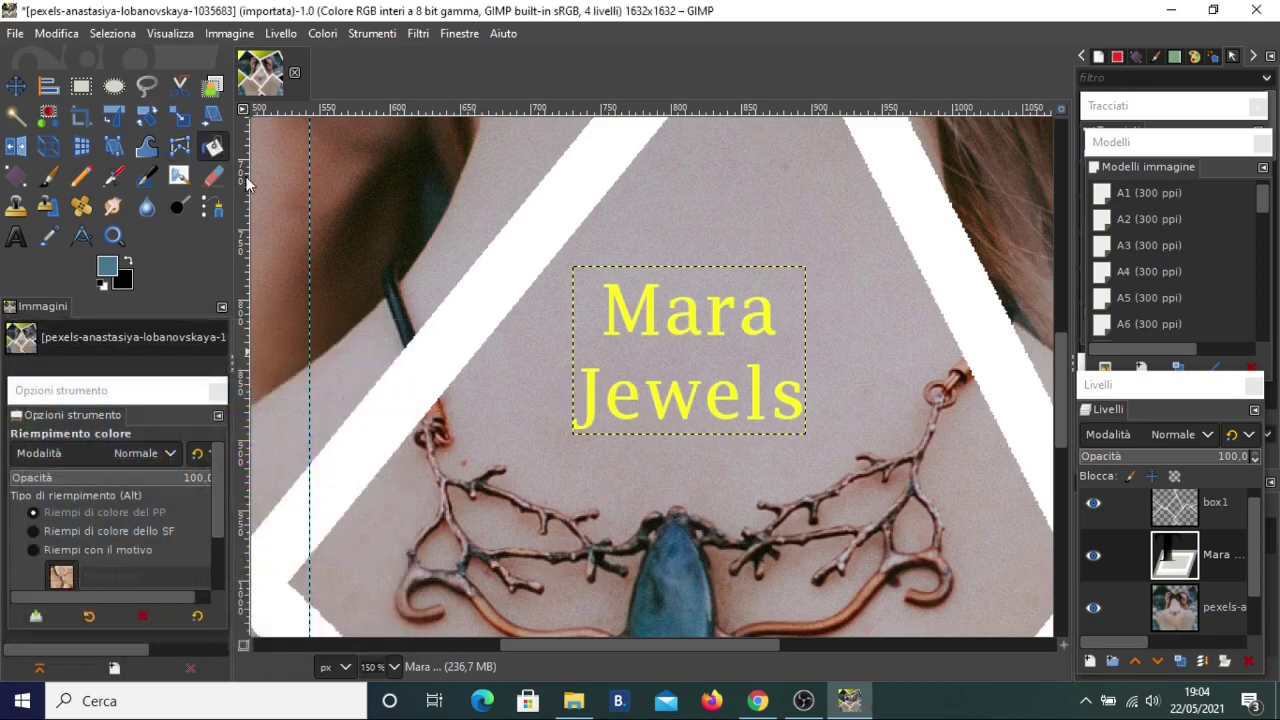
{"action": "left_click", "coordinate": [618, 300]}
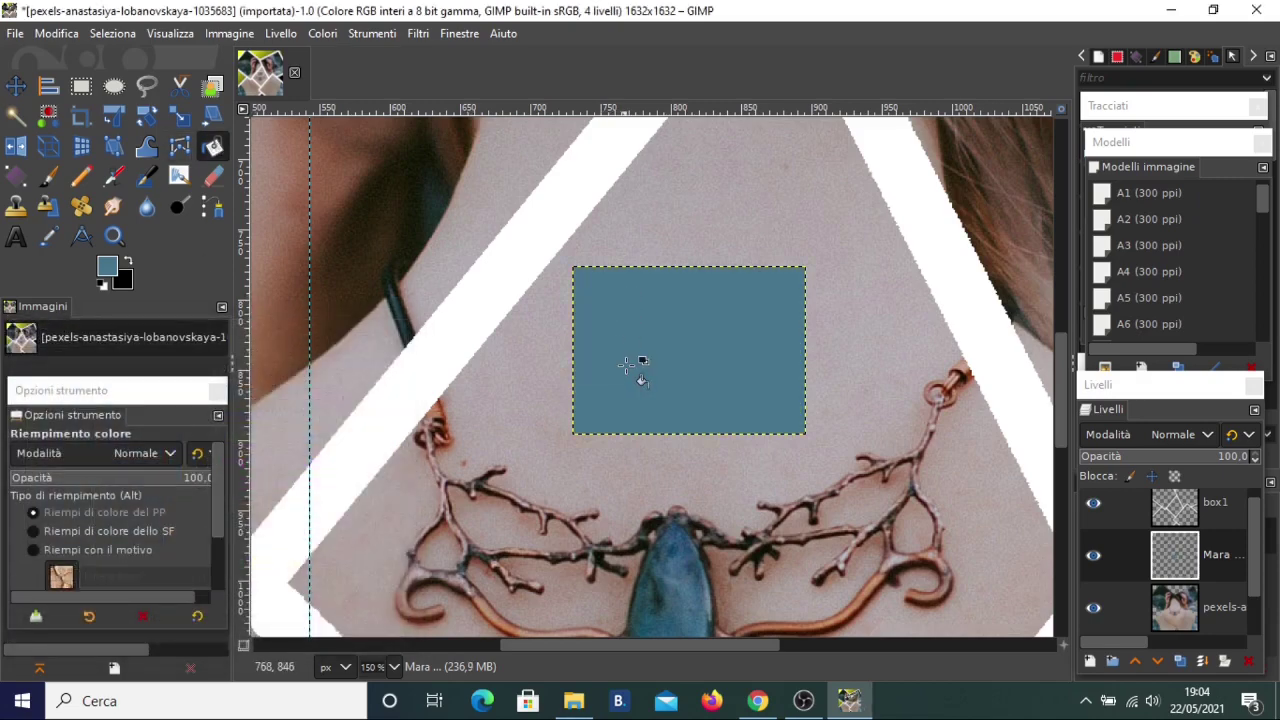
{"action": "key", "text": "ctrl+z"}
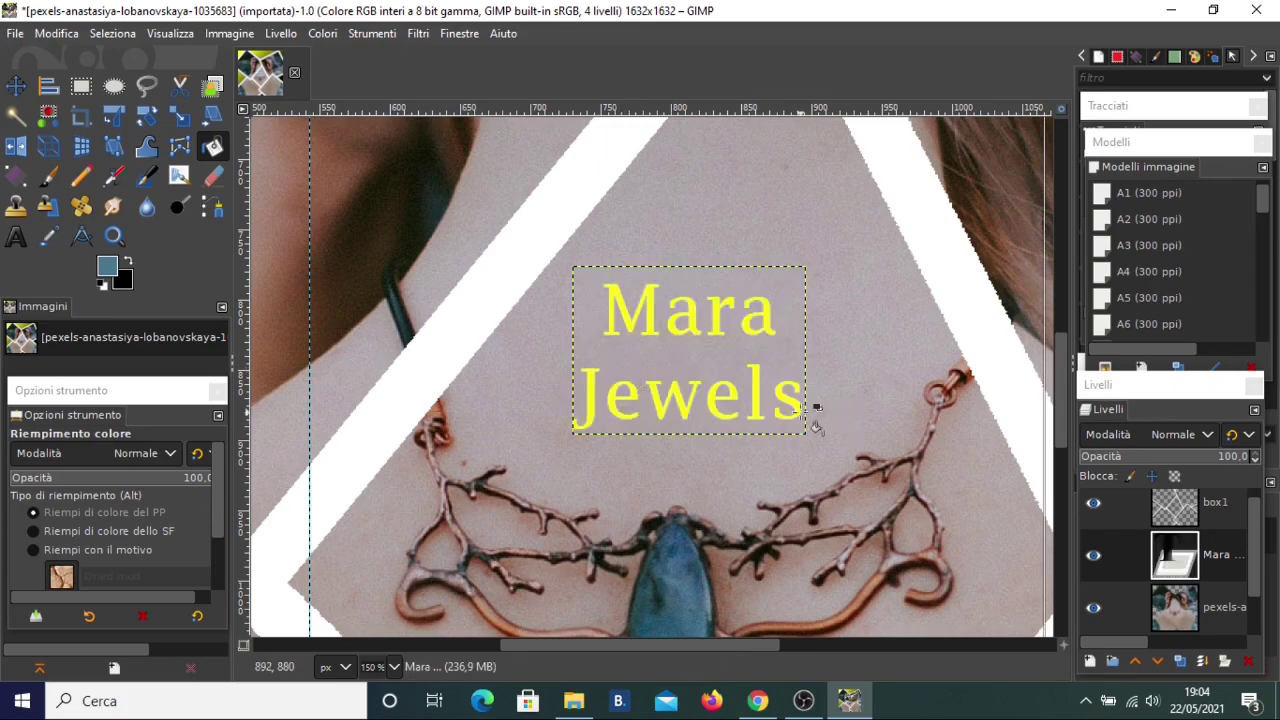
Step: Select the Mara letters via Alpha to Selection, fill them blue-grey, then deselect
{"action": "right_click", "coordinate": [1228, 563]}
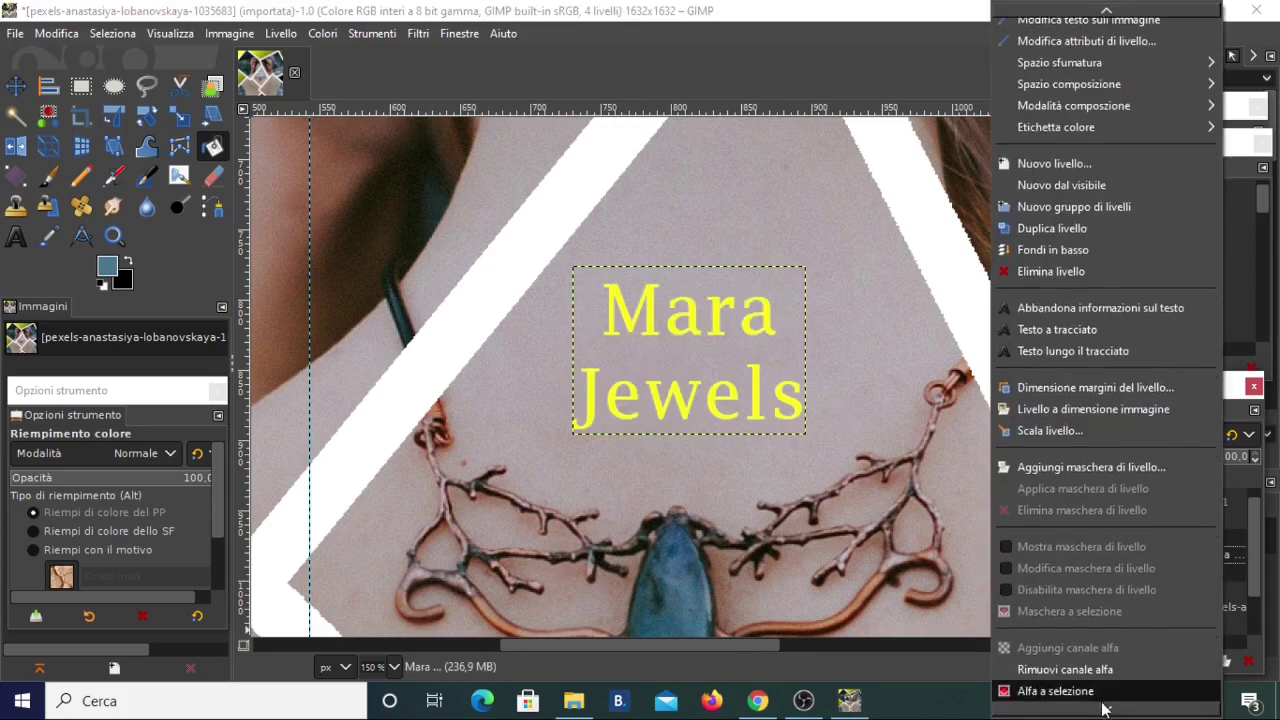
{"action": "left_click", "coordinate": [1060, 674]}
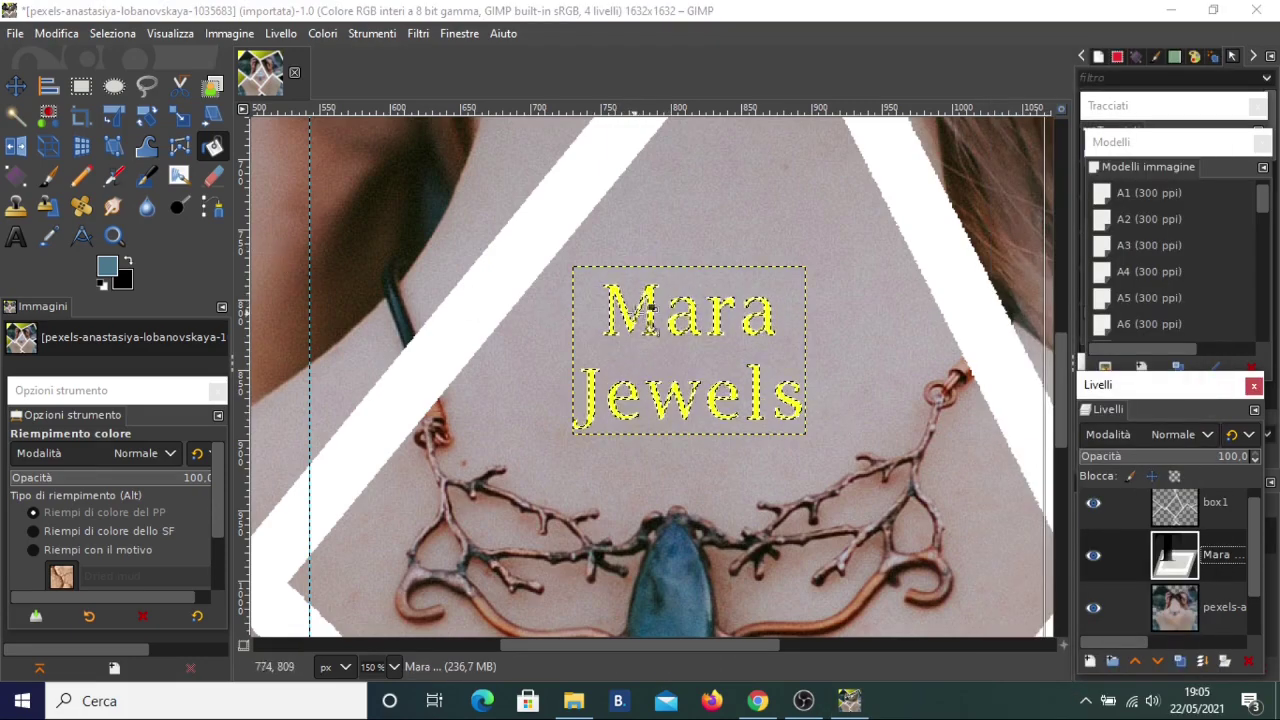
{"action": "scroll", "coordinate": [657, 308], "scroll_direction": "up", "scroll_amount": 2}
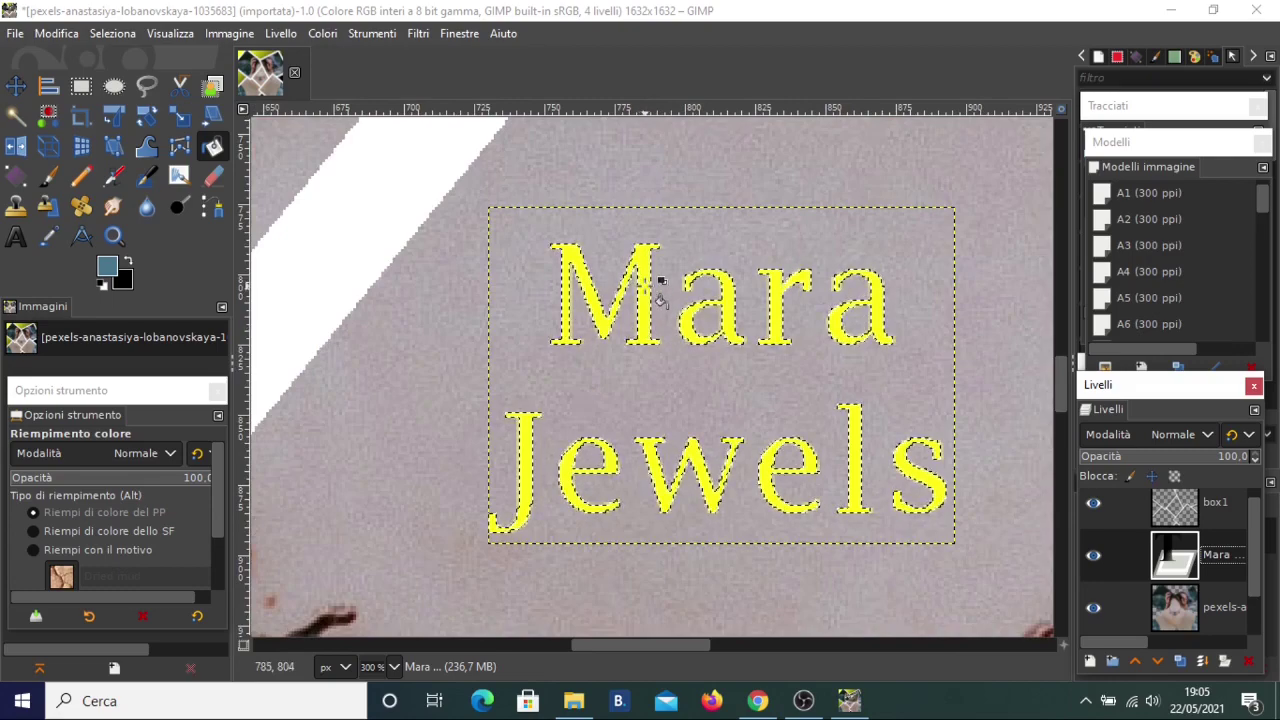
{"action": "left_click", "coordinate": [628, 255]}
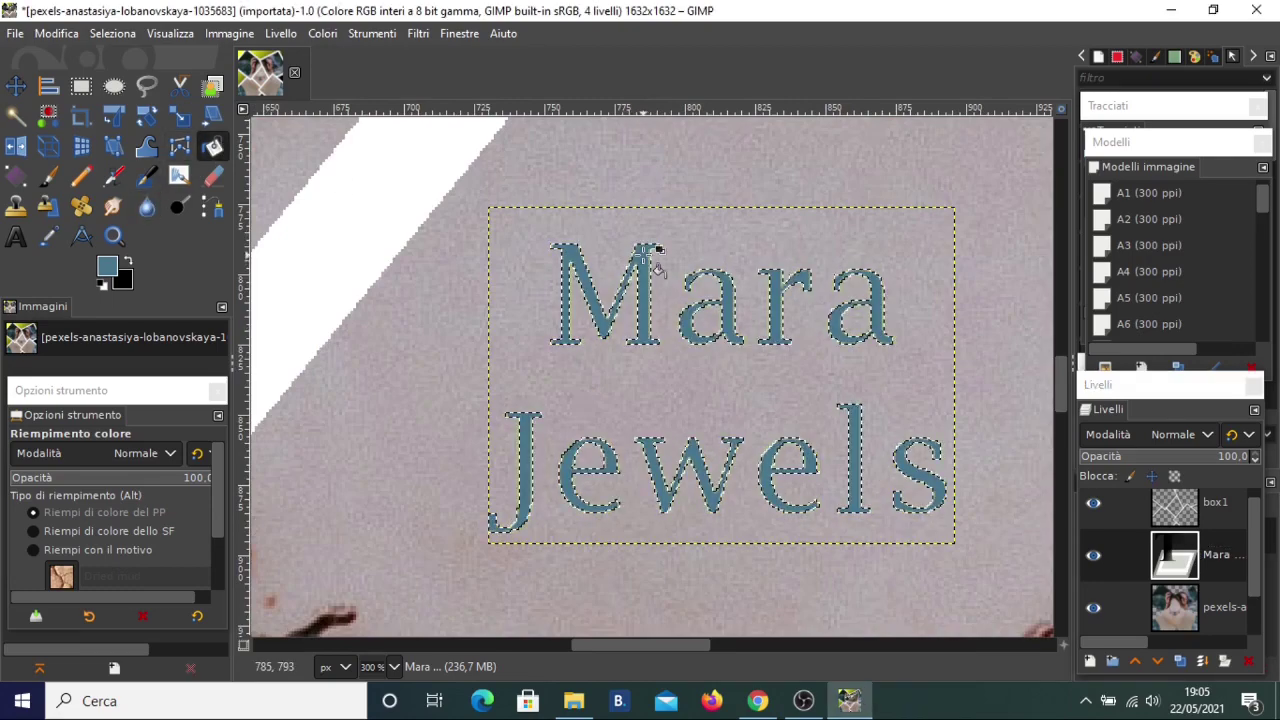
{"action": "left_click", "coordinate": [112, 33]}
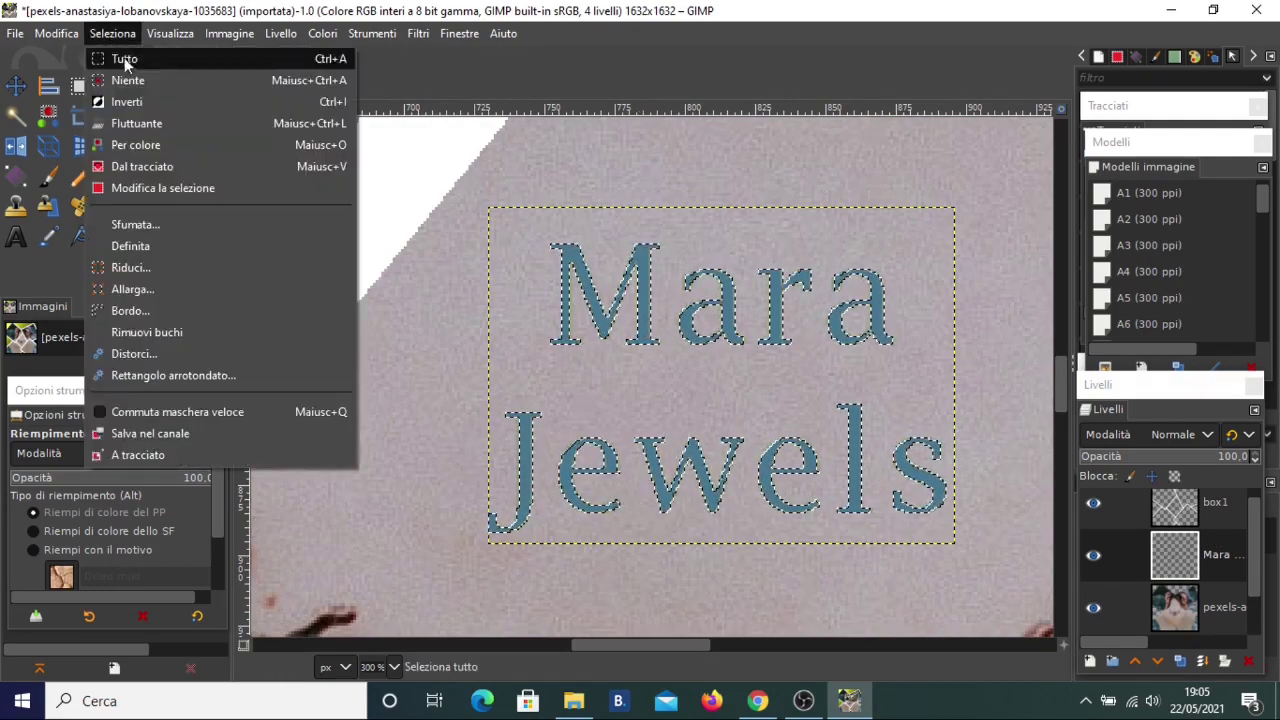
{"action": "left_click", "coordinate": [110, 77]}
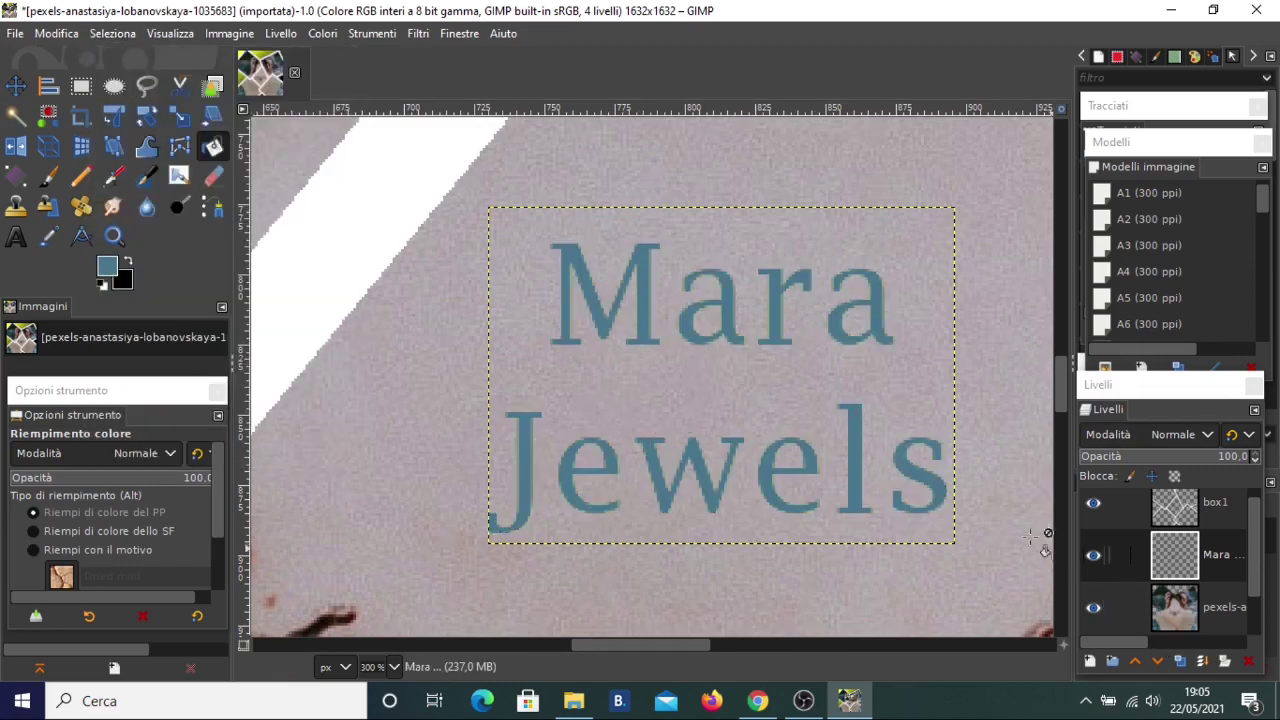
Step: Create a layer named 'neon' and move it below the Mara text layer
{"action": "left_click", "coordinate": [1096, 664]}
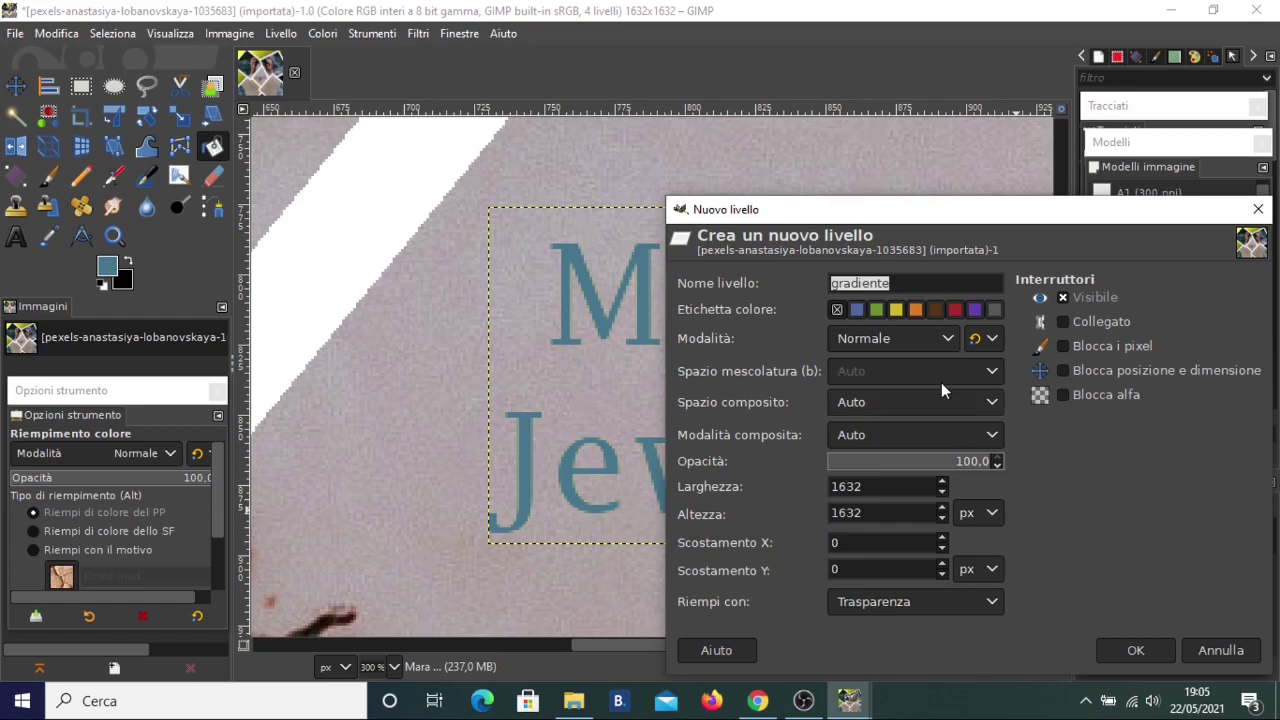
{"action": "type", "text": "ne"}
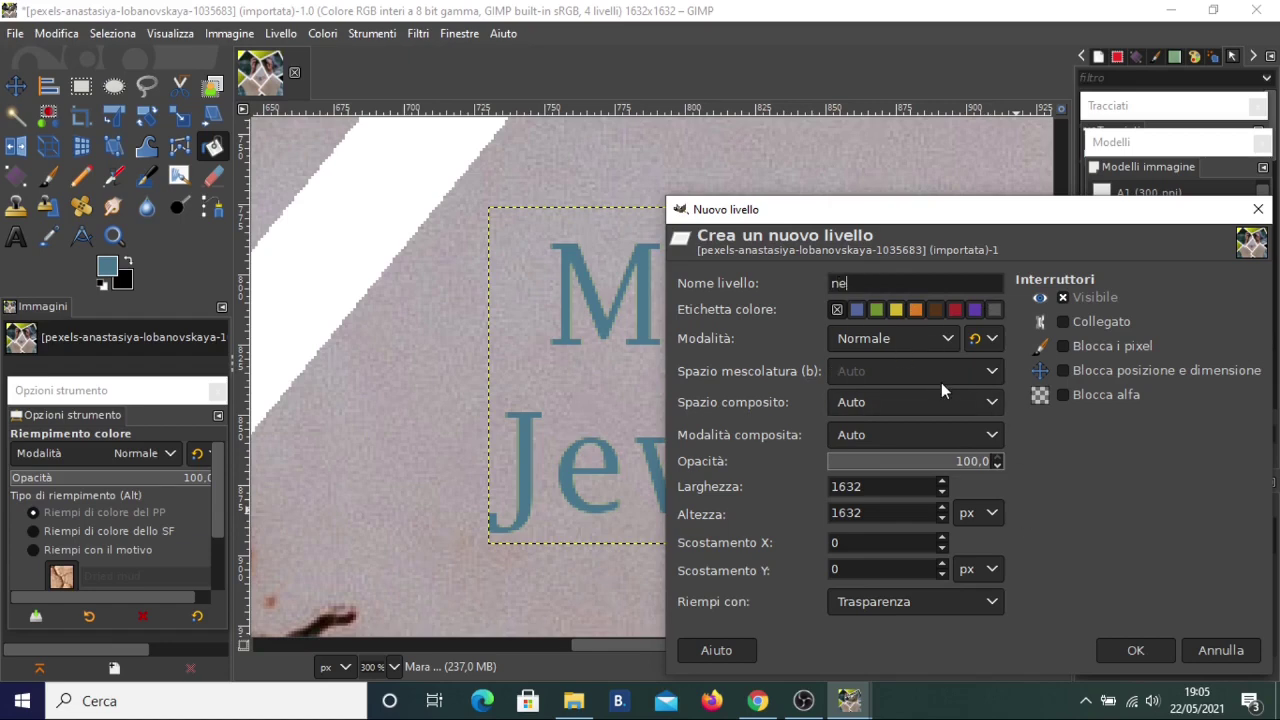
{"action": "type", "text": "on"}
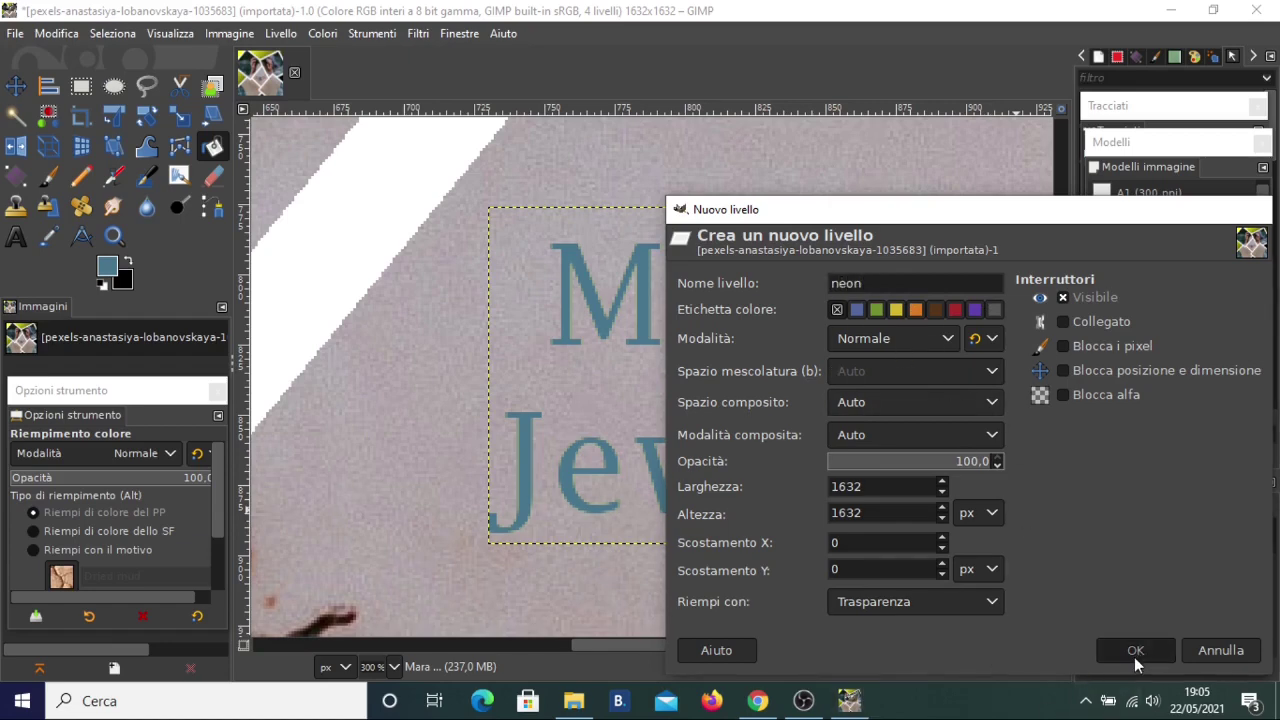
{"action": "left_click", "coordinate": [1135, 651]}
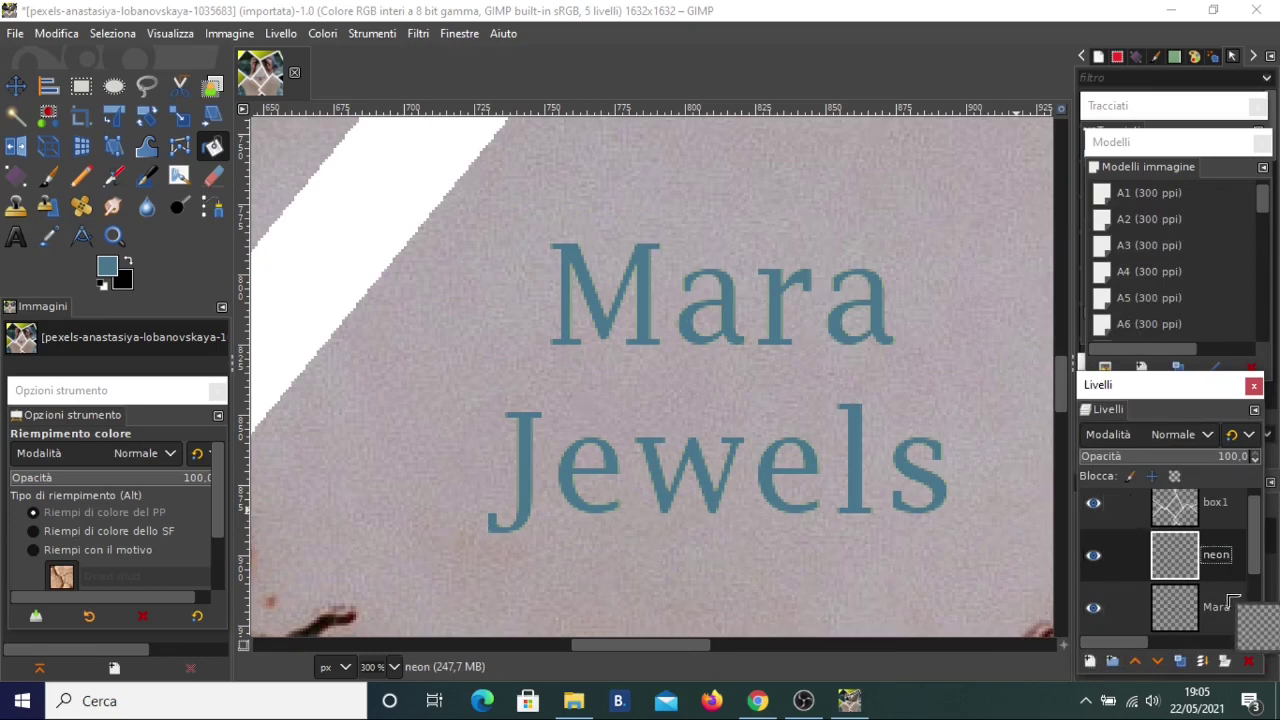
{"action": "left_click_drag", "start_coordinate": [1216, 558], "coordinate": [1240, 615]}
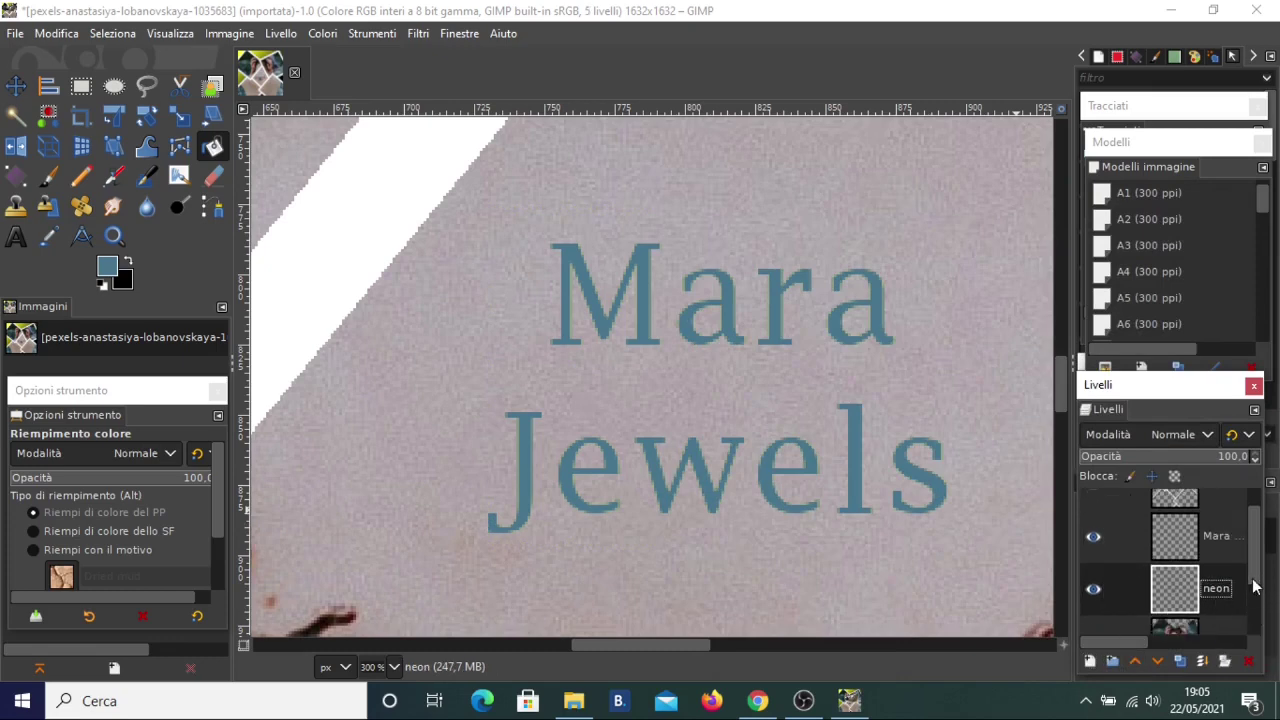
Step: Reactivate the Mara text layer and bring up its layer menu for alpha selection
{"action": "left_click", "coordinate": [1223, 546]}
{"action": "left_click", "coordinate": [1216, 590]}
{"action": "left_click", "coordinate": [1220, 539]}
{"action": "right_click", "coordinate": [1222, 543]}
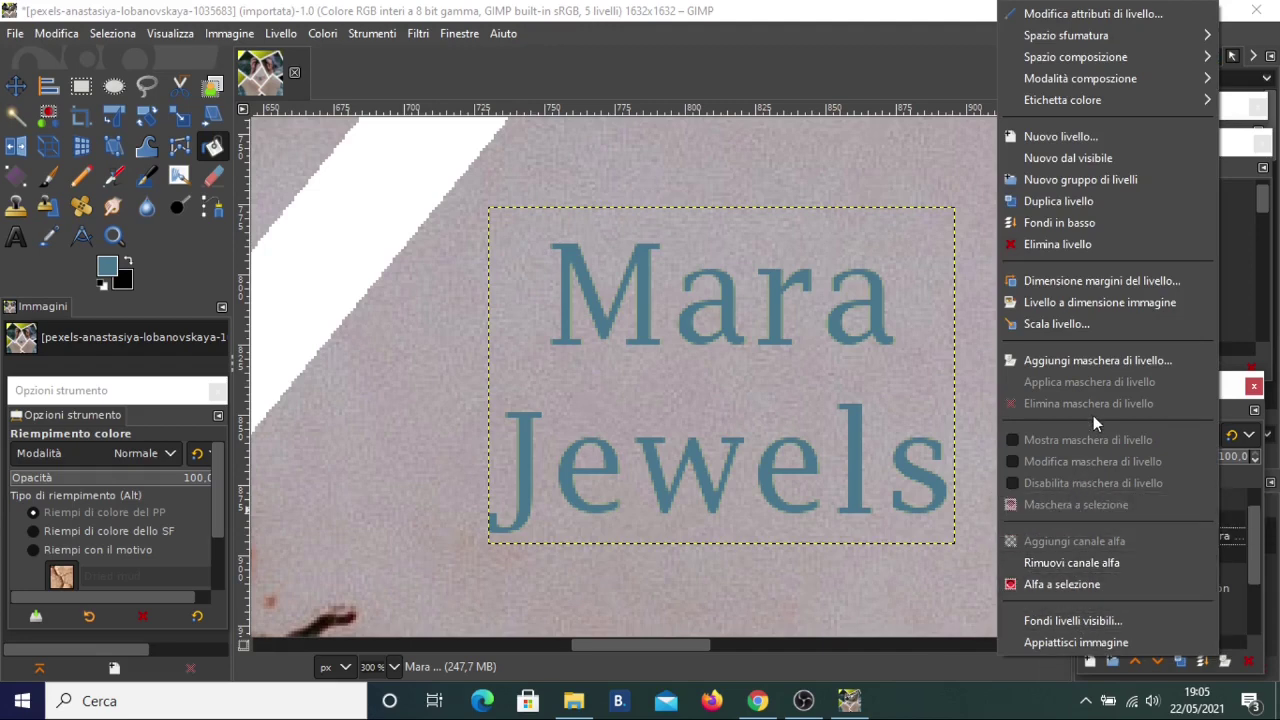
{"action": "left_click", "coordinate": [975, 325]}
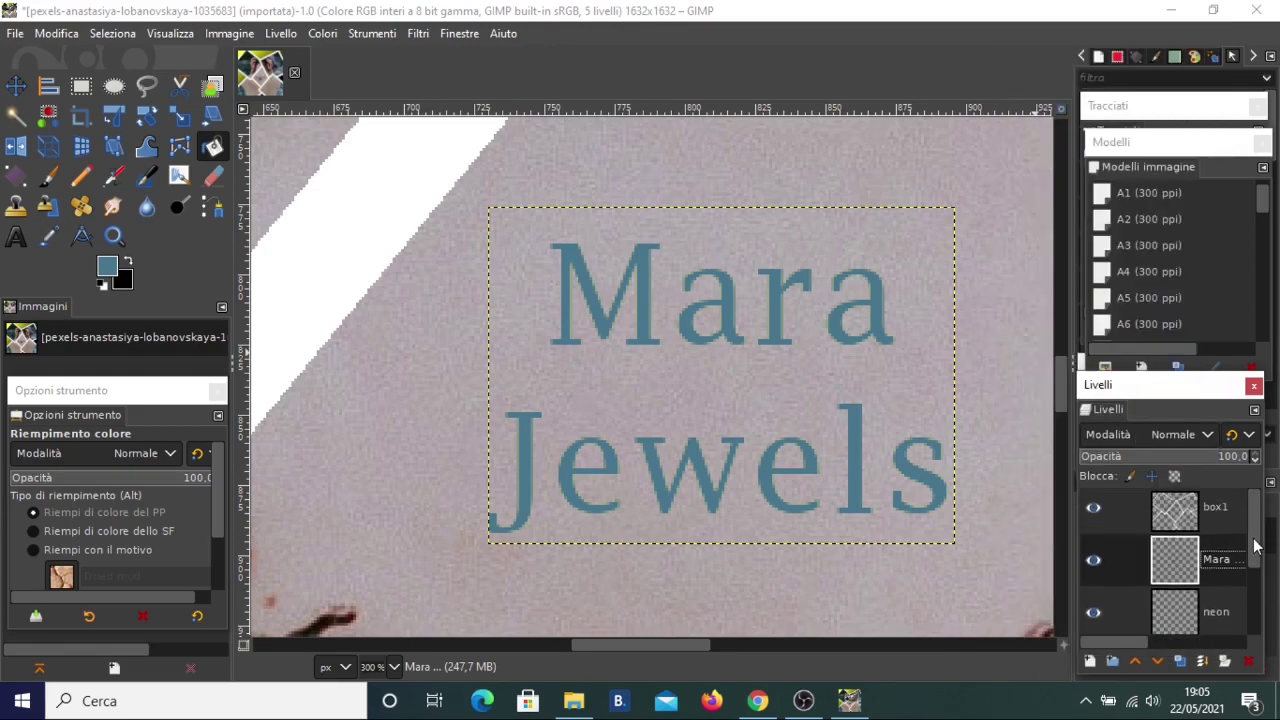
{"action": "left_click_drag", "start_coordinate": [1254, 550], "coordinate": [1256, 632]}
{"action": "scroll", "coordinate": [1230, 600], "scroll_direction": "up", "scroll_amount": 2}
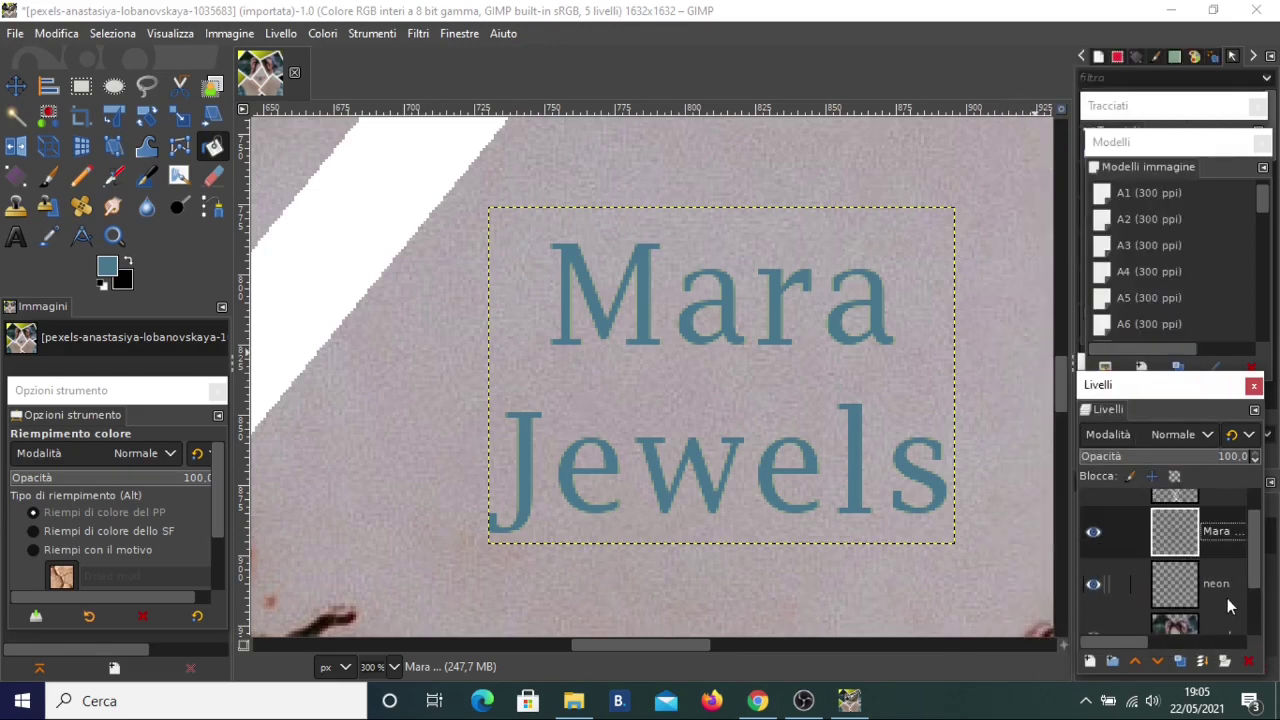
{"action": "right_click", "coordinate": [1214, 536]}
Step: Select the letter shapes, activate the neon layer, and grow the selection by 3 px
{"action": "left_click", "coordinate": [1063, 586]}
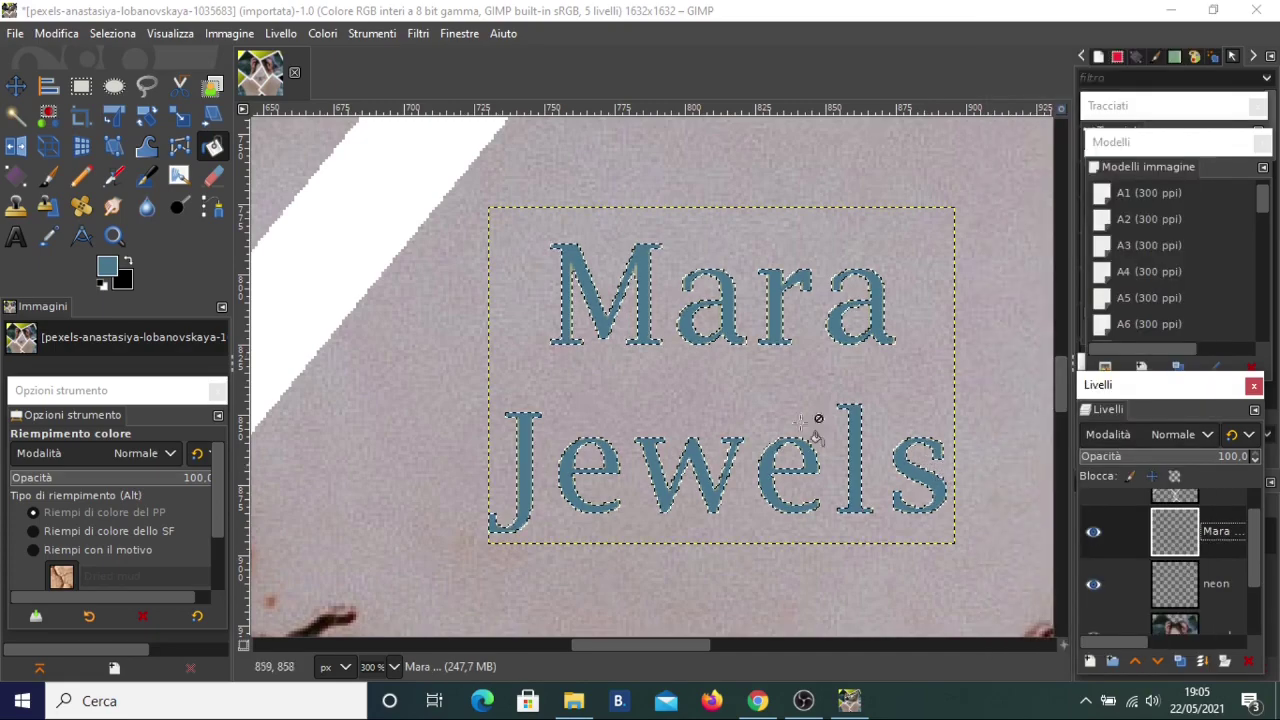
{"action": "left_click", "coordinate": [1219, 588]}
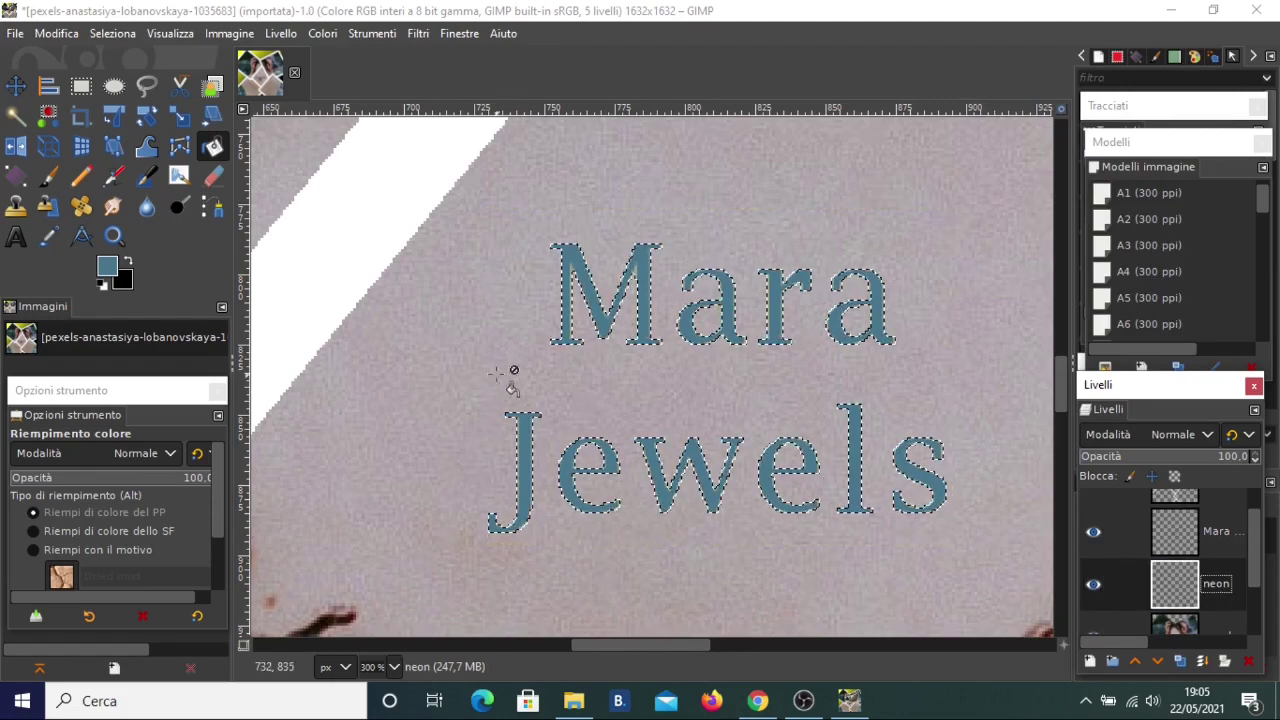
{"action": "left_click", "coordinate": [113, 33]}
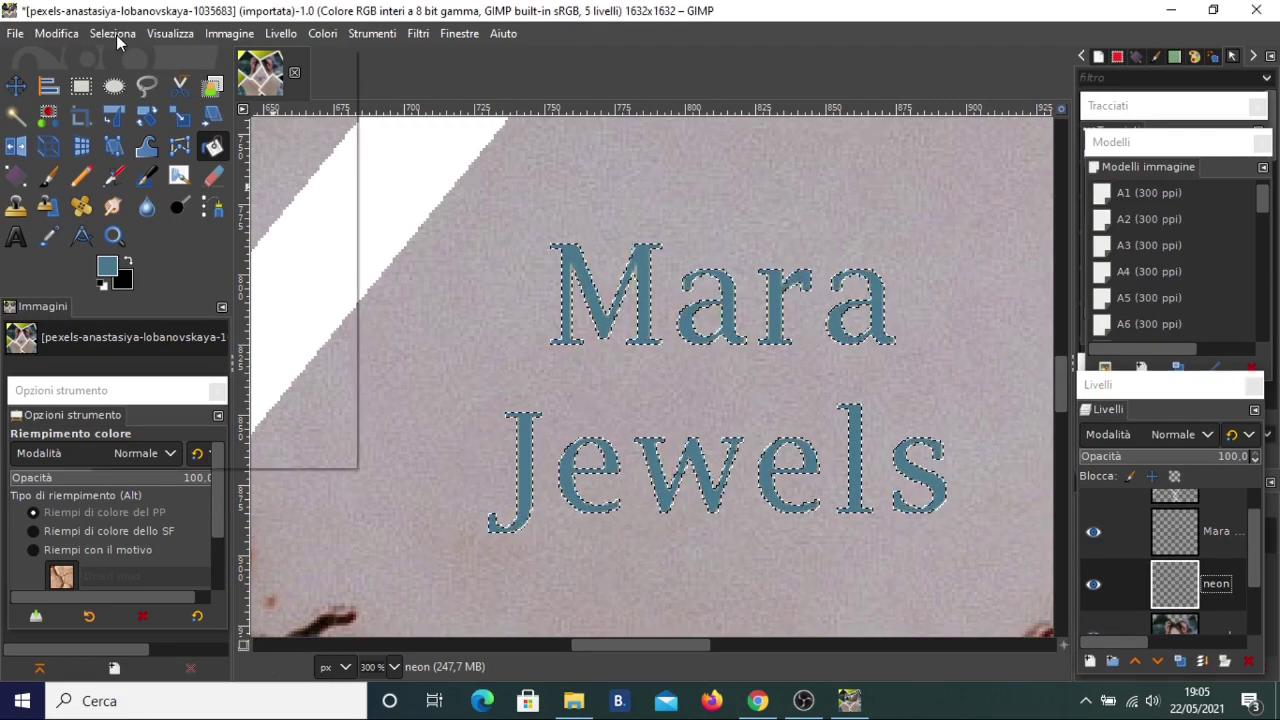
{"action": "left_click", "coordinate": [132, 289]}
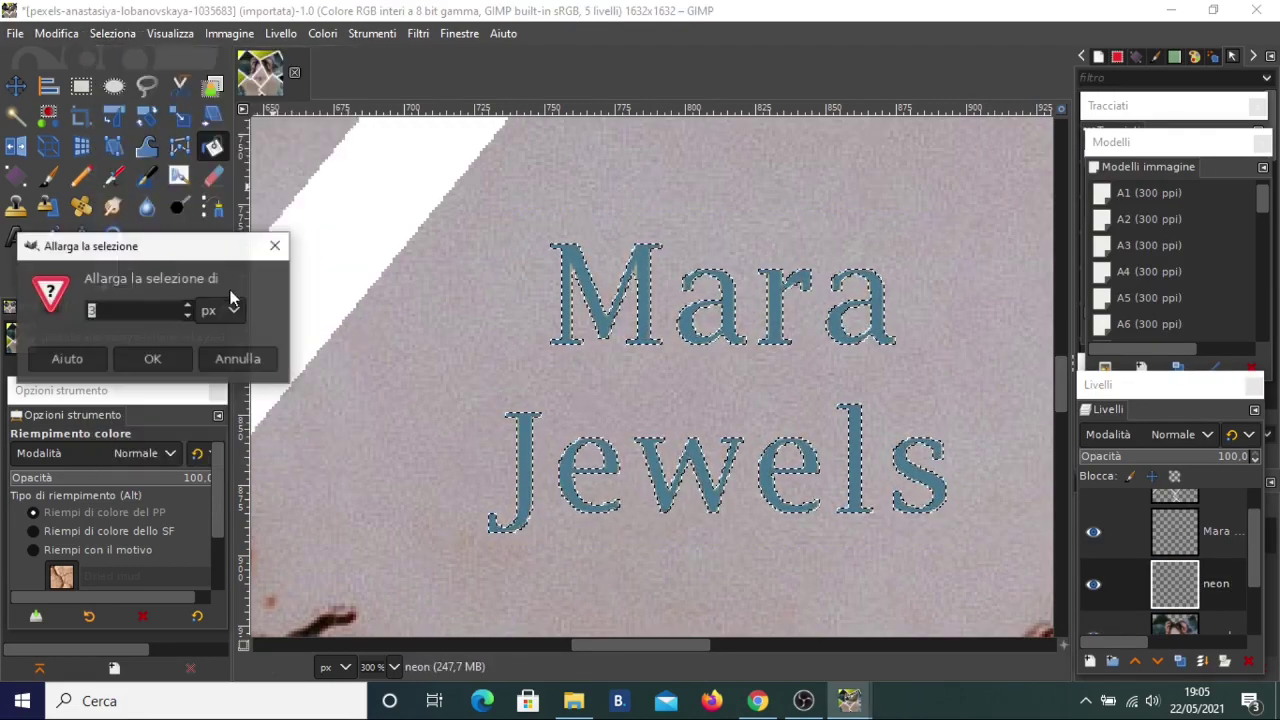
{"action": "left_click", "coordinate": [150, 359]}
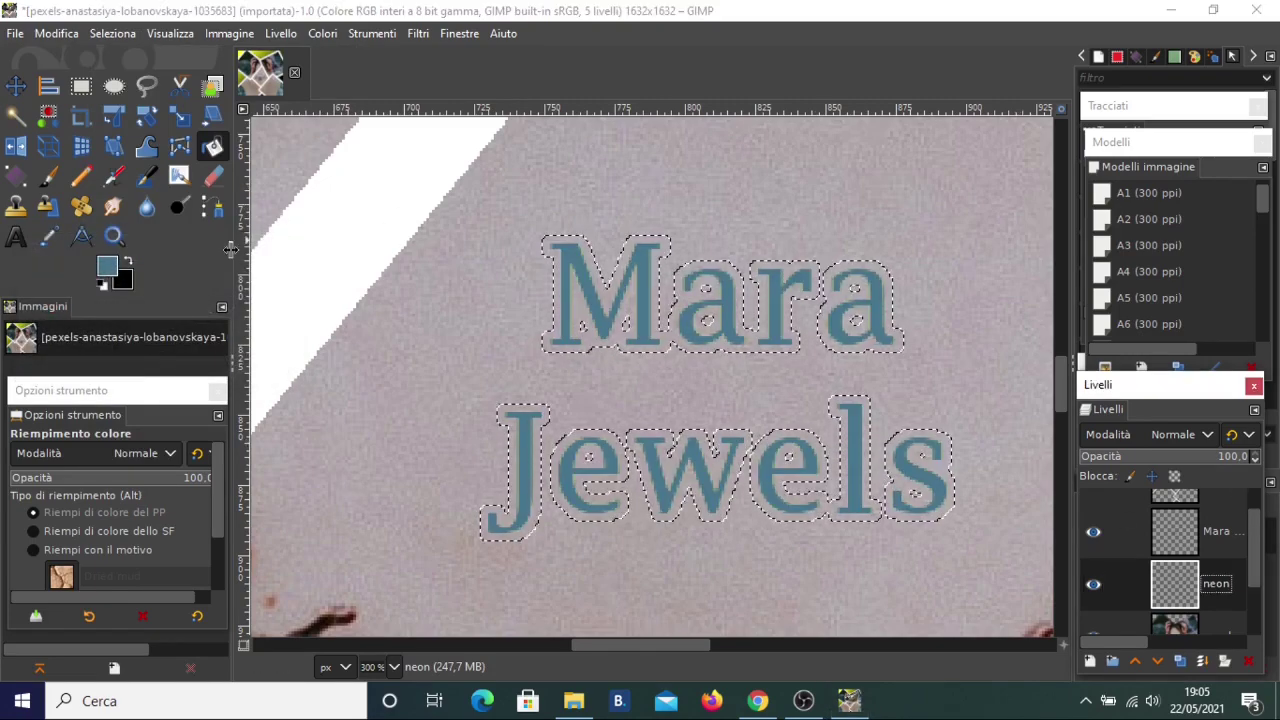
Step: Bucket-fill the grown selection on neon with yellow ffff16
{"action": "left_click", "coordinate": [112, 268]}
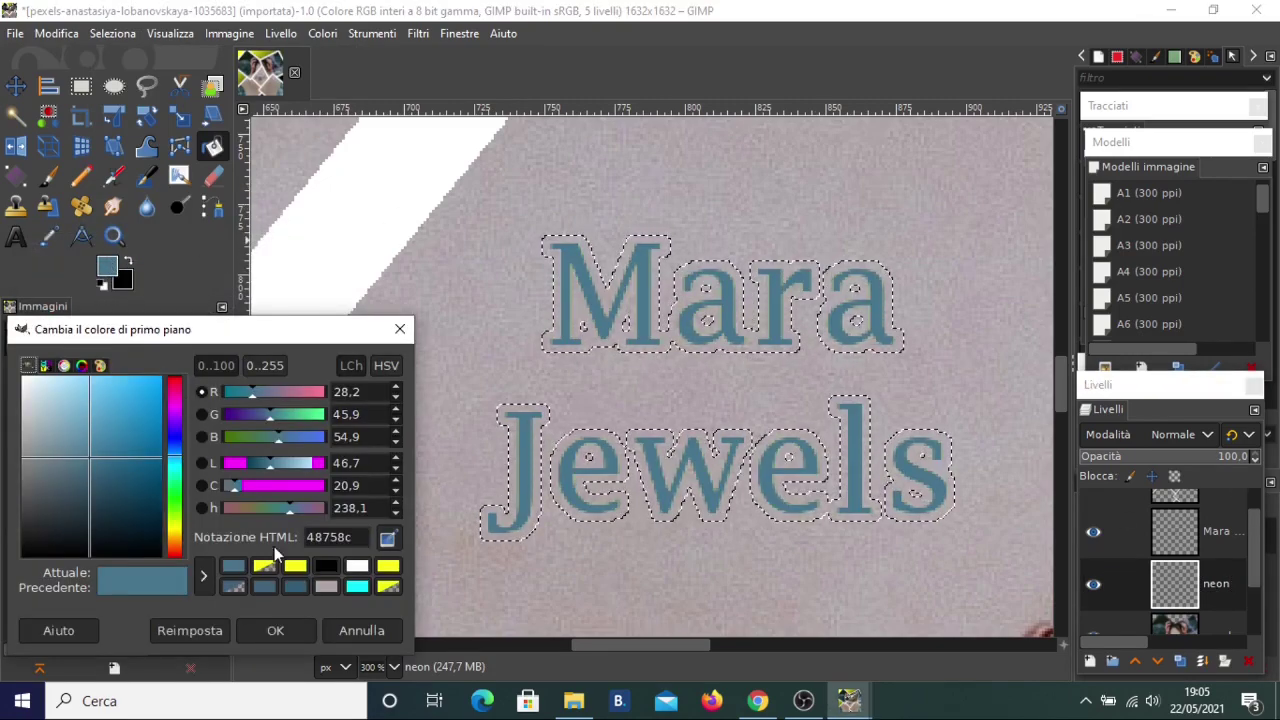
{"action": "left_click", "coordinate": [296, 566]}
{"action": "left_click", "coordinate": [287, 638]}
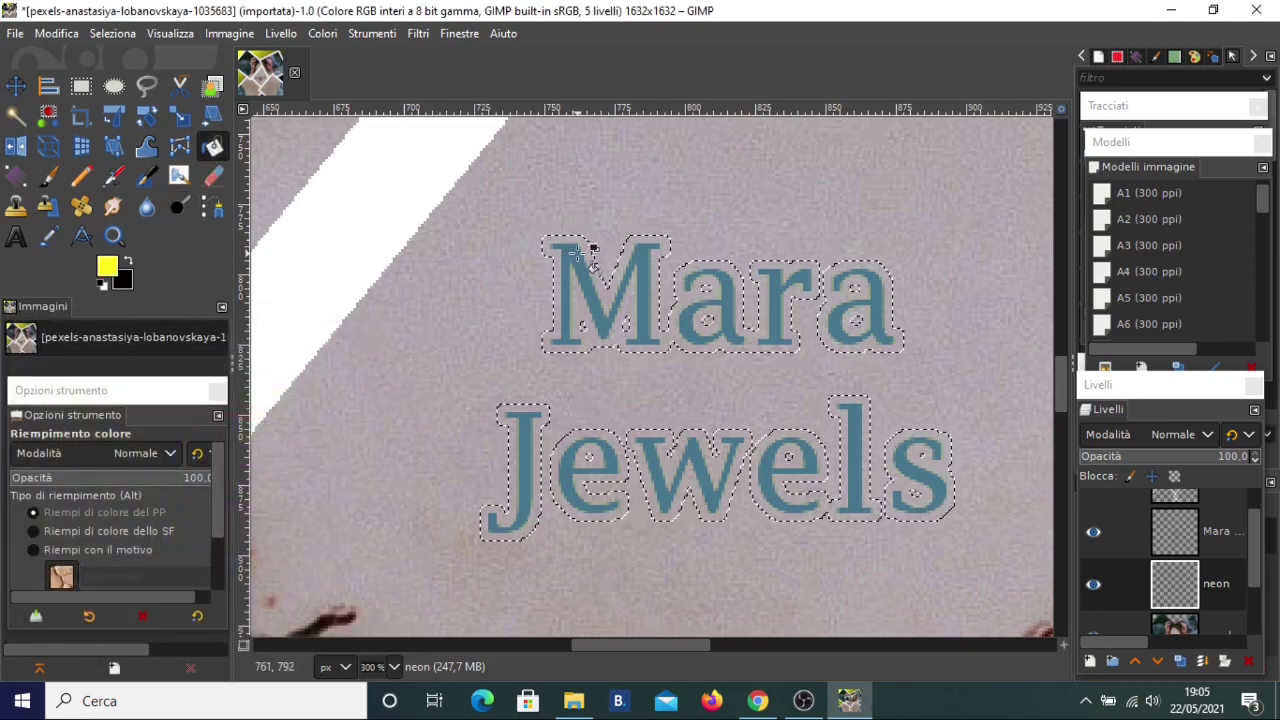
{"action": "left_click", "coordinate": [471, 371]}
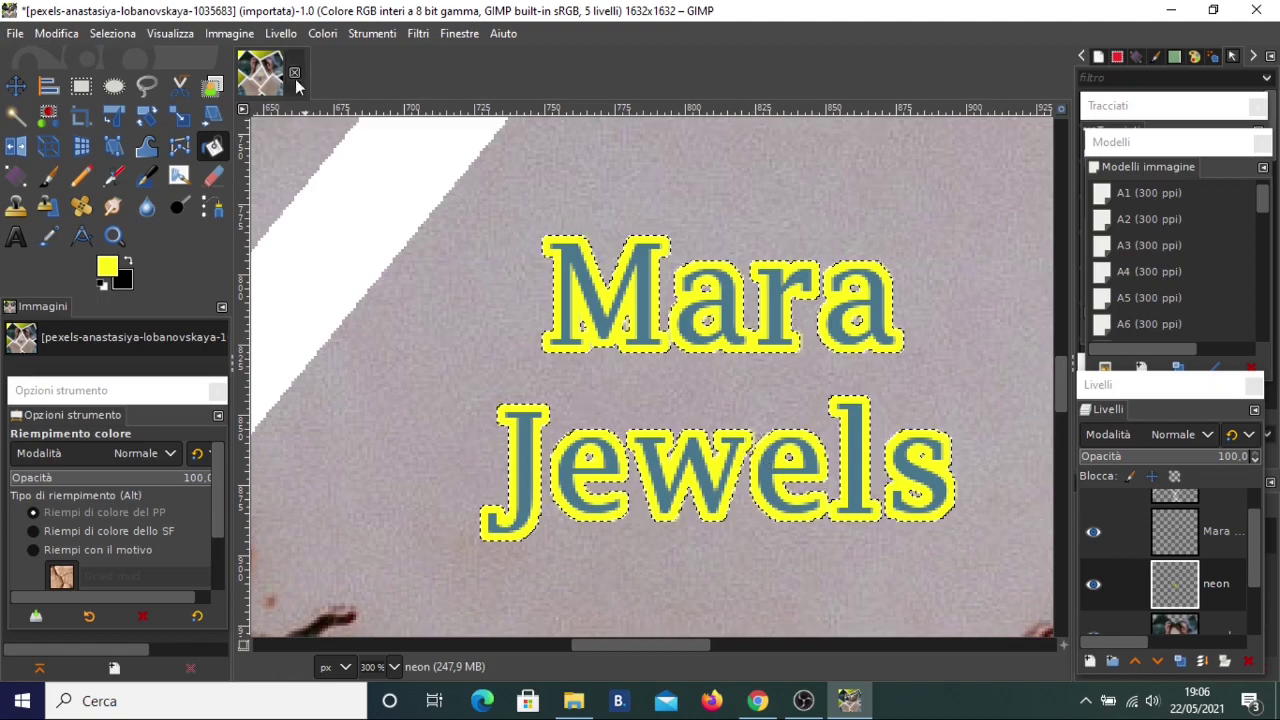
Step: Preview a Gaussian blur of about 7.19 on the neon layer, then cancel it
{"action": "left_click", "coordinate": [418, 33]}
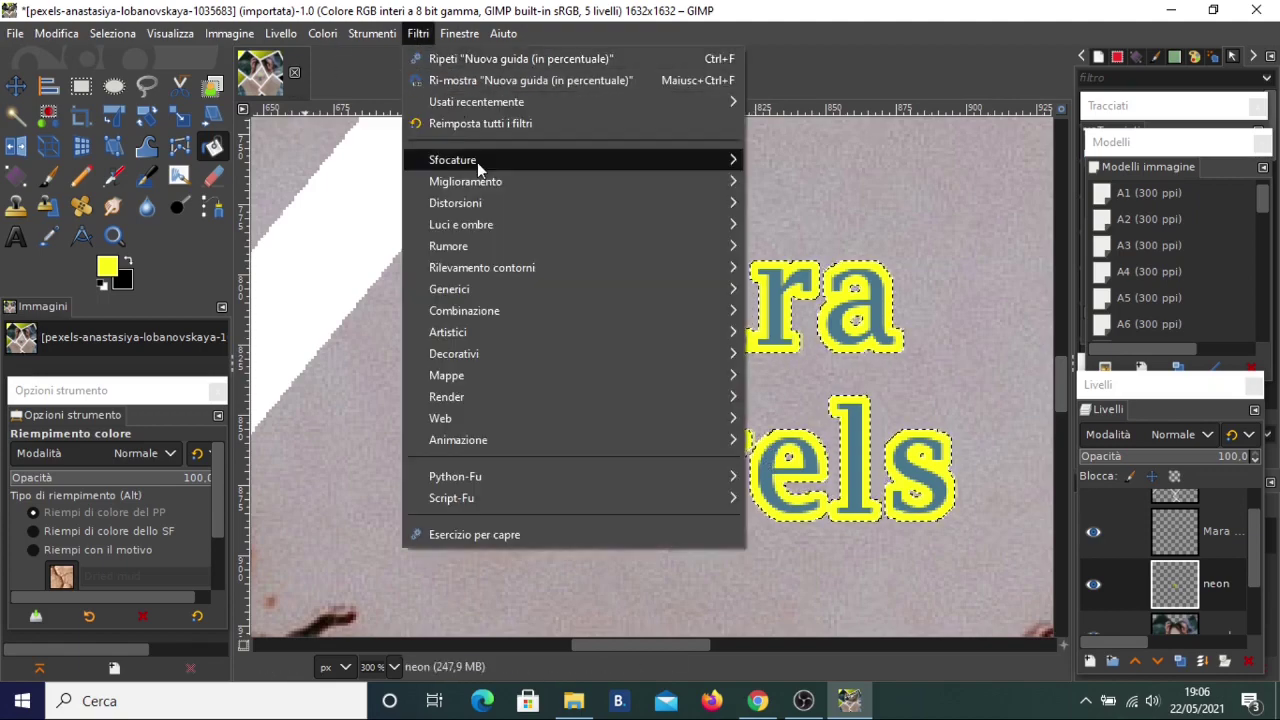
{"action": "left_click", "coordinate": [836, 188]}
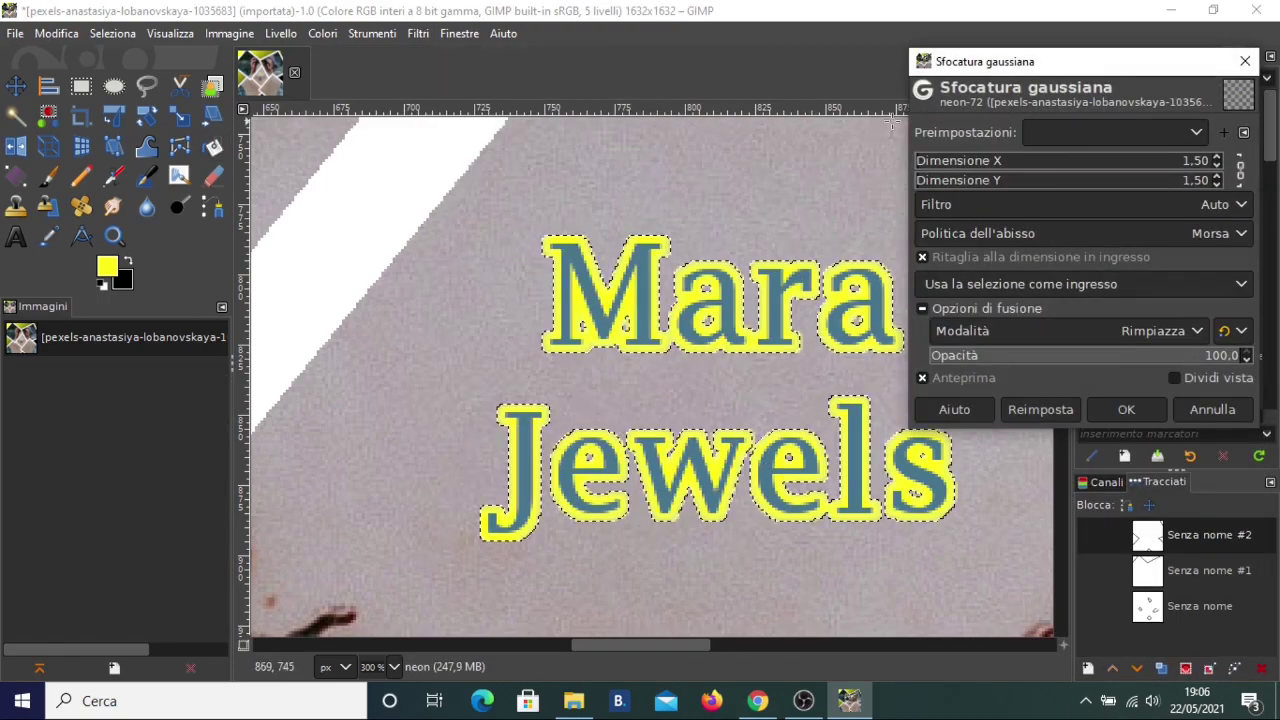
{"action": "left_click_drag", "start_coordinate": [930, 166], "coordinate": [943, 168]}
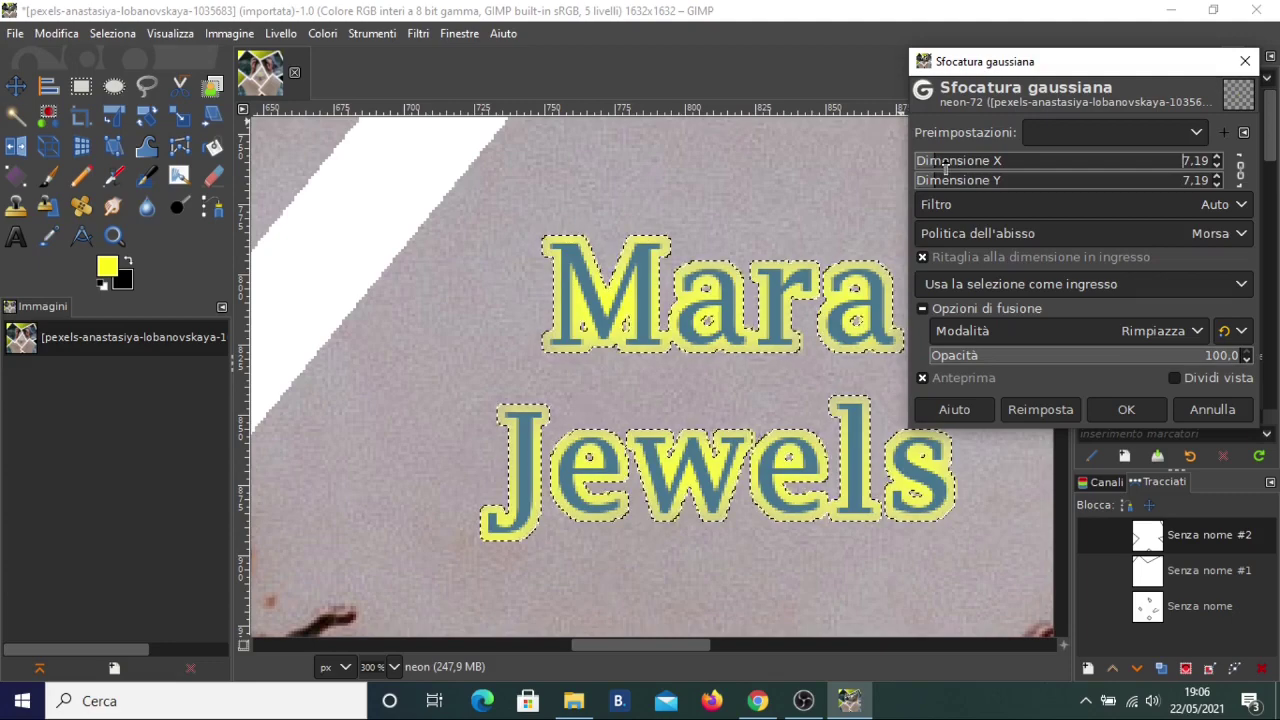
{"action": "left_click", "coordinate": [1192, 411]}
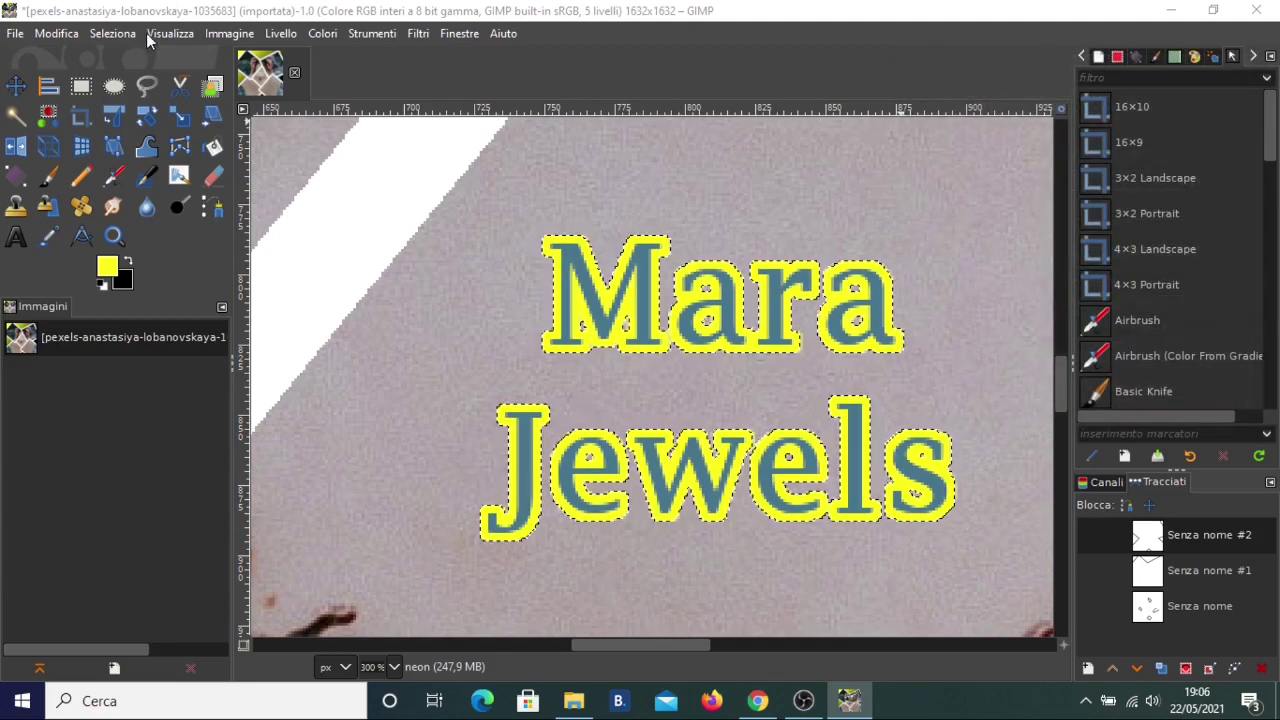
Step: Clear the selection and apply a Gaussian blur of about 4 to the neon outline
{"action": "left_click", "coordinate": [105, 33]}
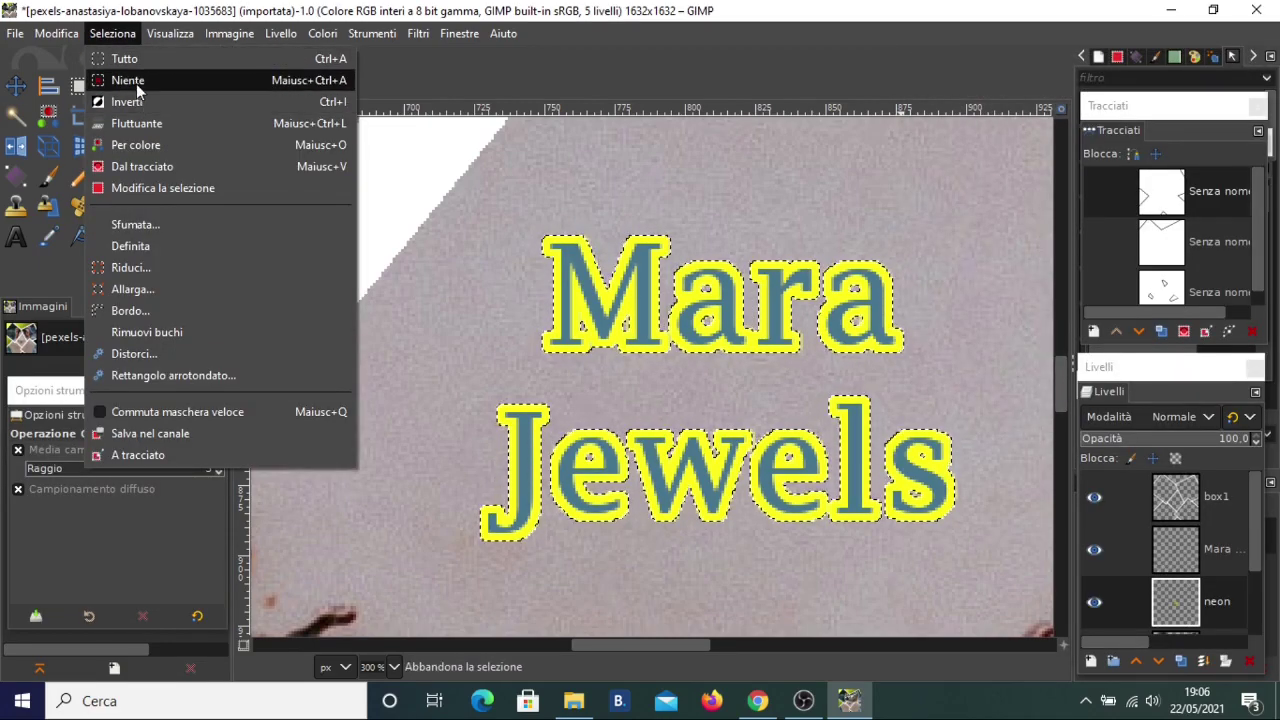
{"action": "left_click", "coordinate": [136, 81]}
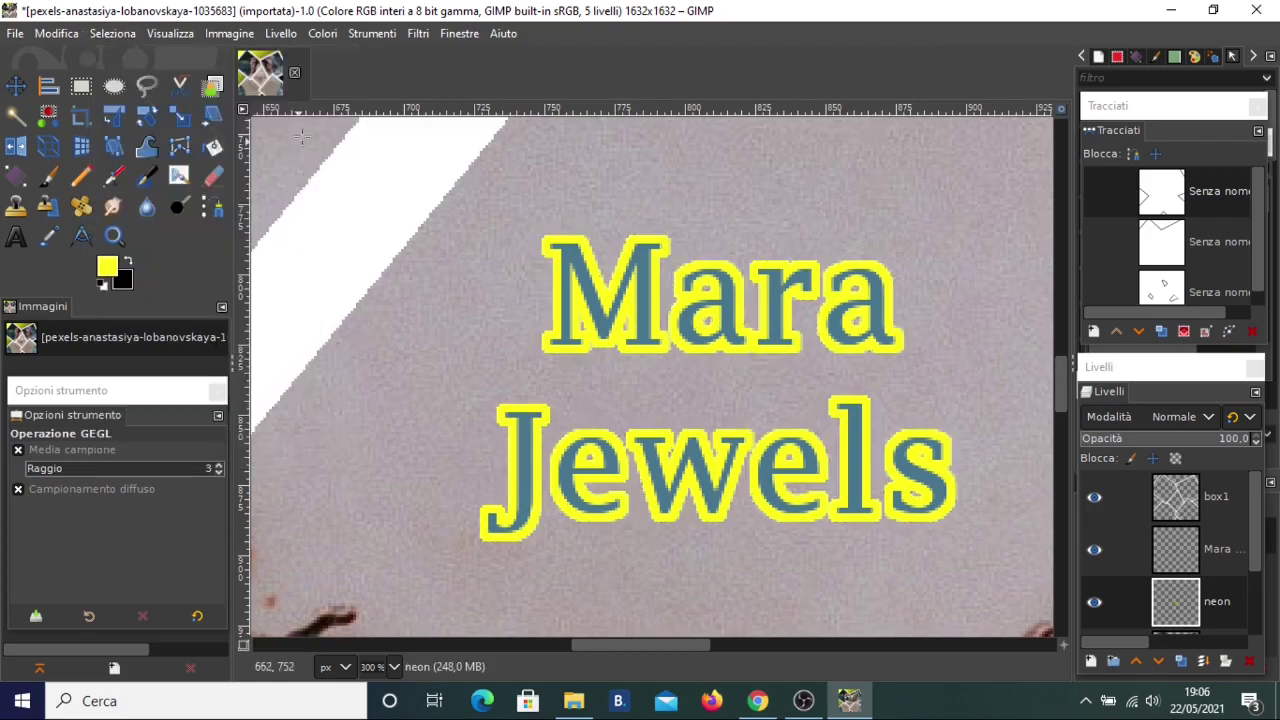
{"action": "left_click", "coordinate": [416, 33]}
{"action": "mouse_move", "coordinate": [453, 160]}
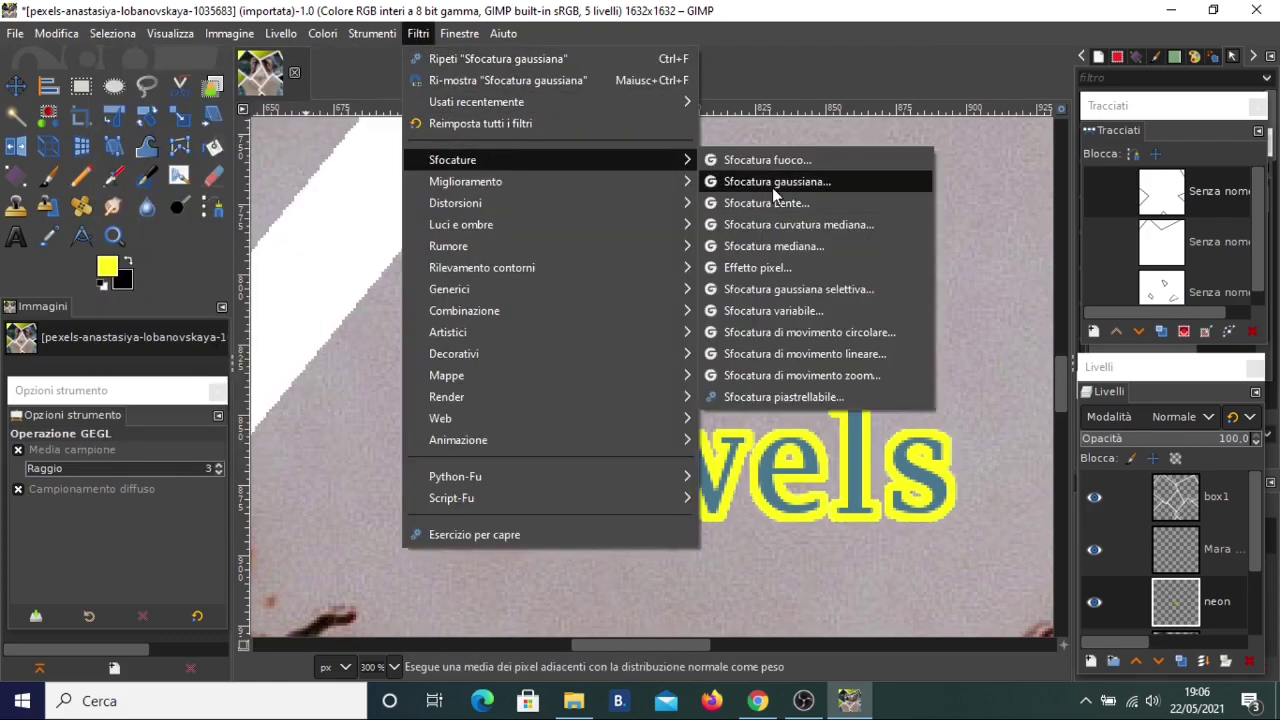
{"action": "left_click", "coordinate": [773, 184]}
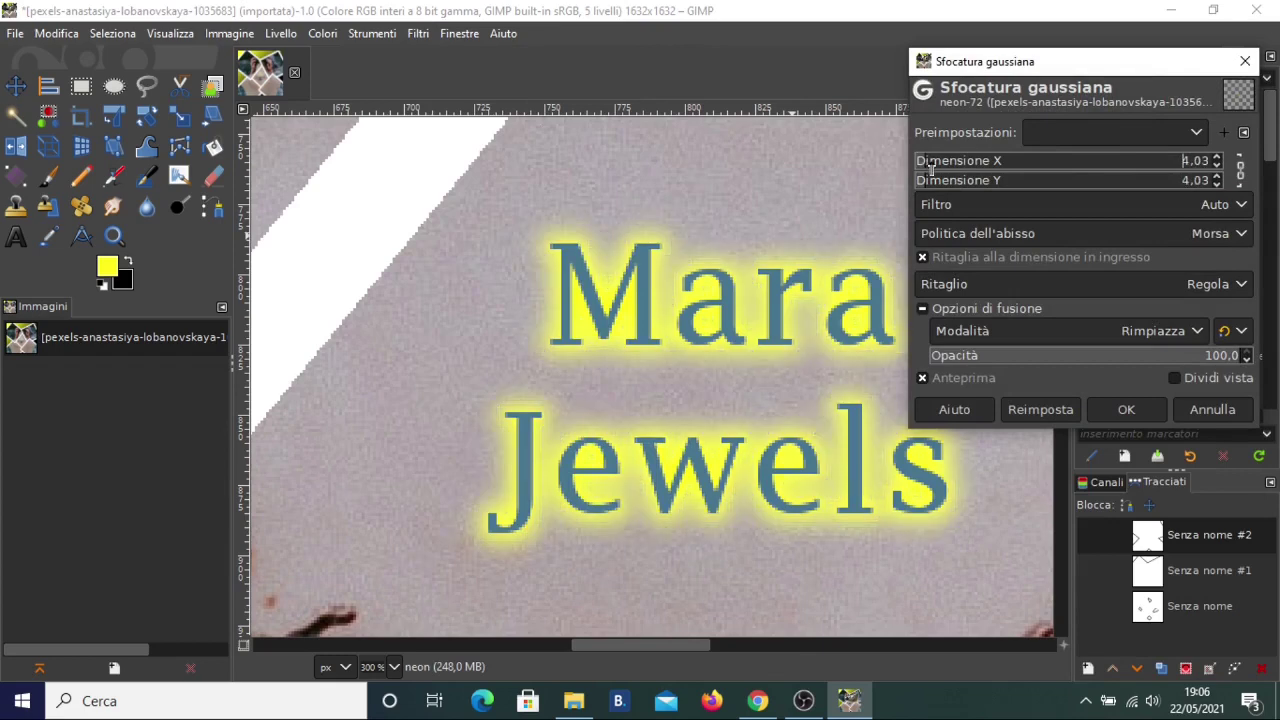
{"action": "left_click", "coordinate": [1126, 409]}
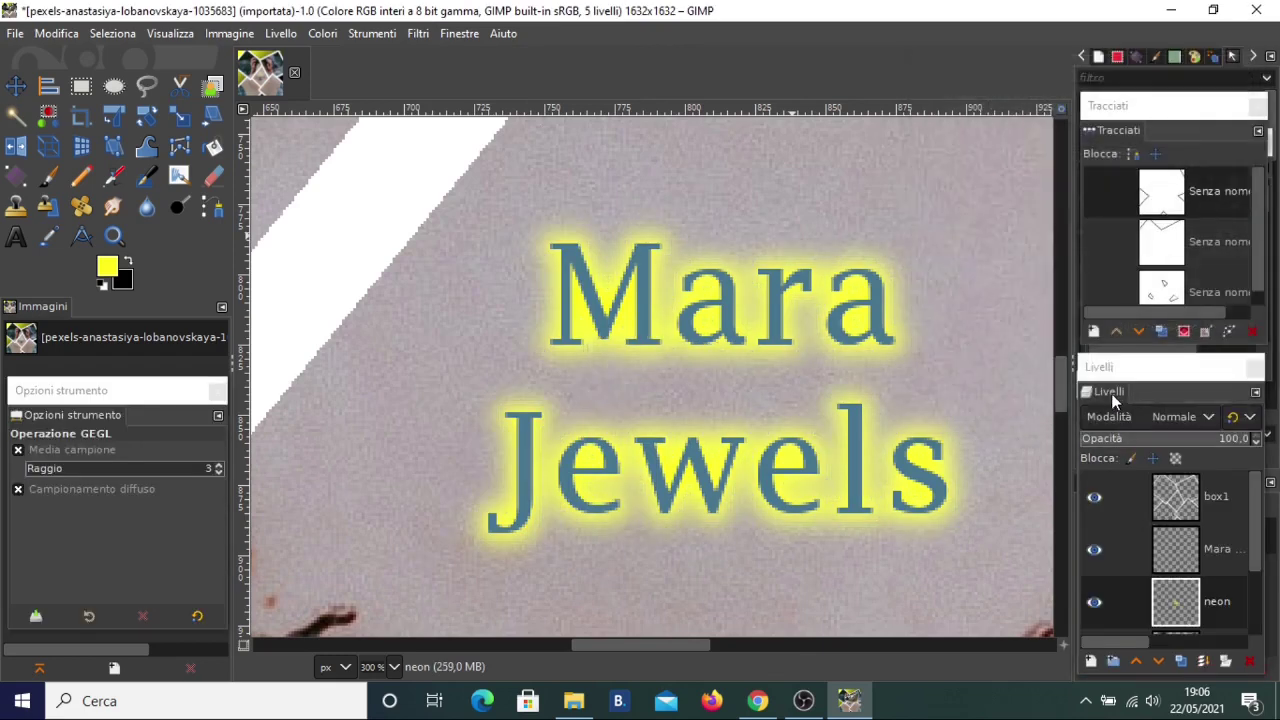
Step: Select the Mara text letter shapes with Alpha to Selection
{"action": "left_click", "coordinate": [1222, 552]}
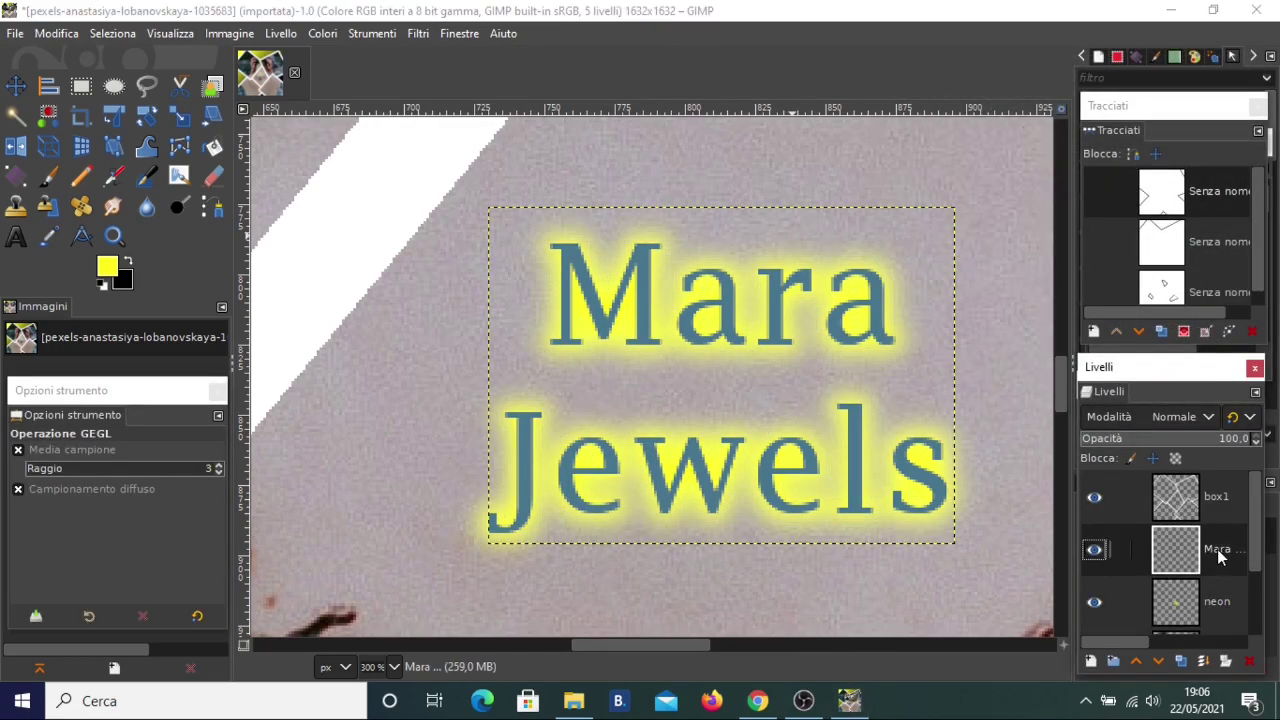
{"action": "right_click", "coordinate": [1219, 553]}
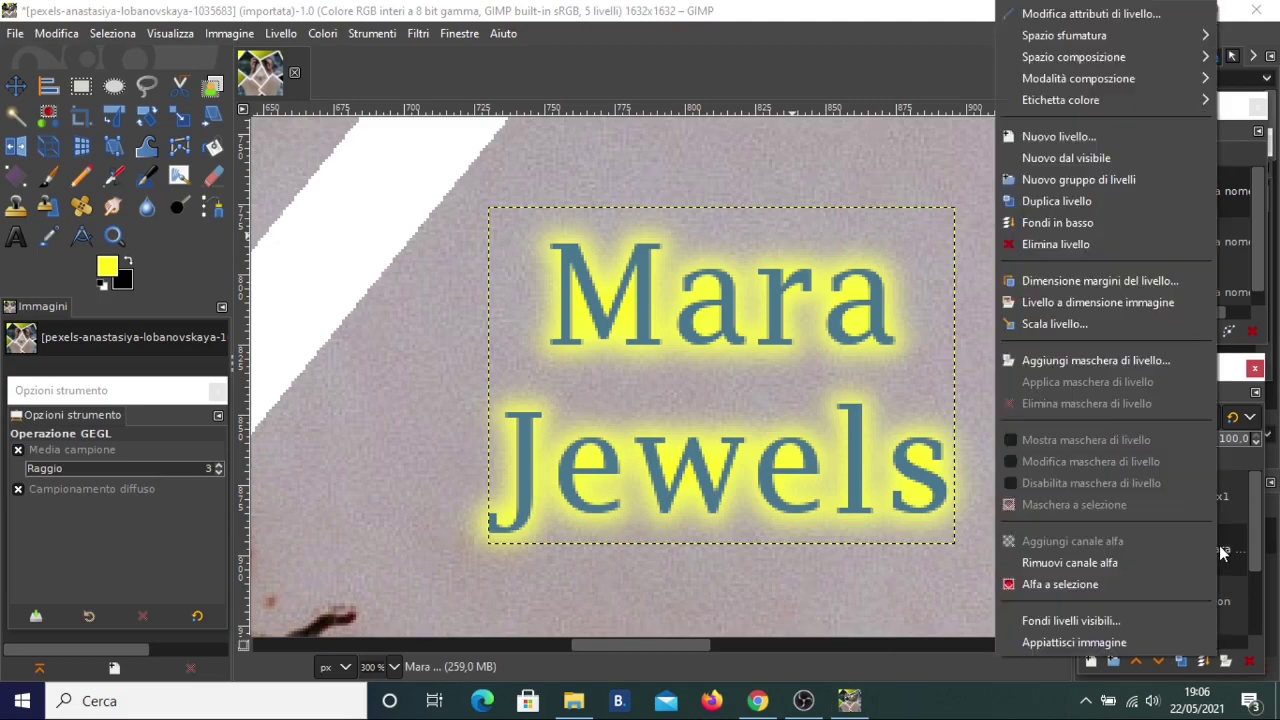
{"action": "left_click", "coordinate": [1064, 585]}
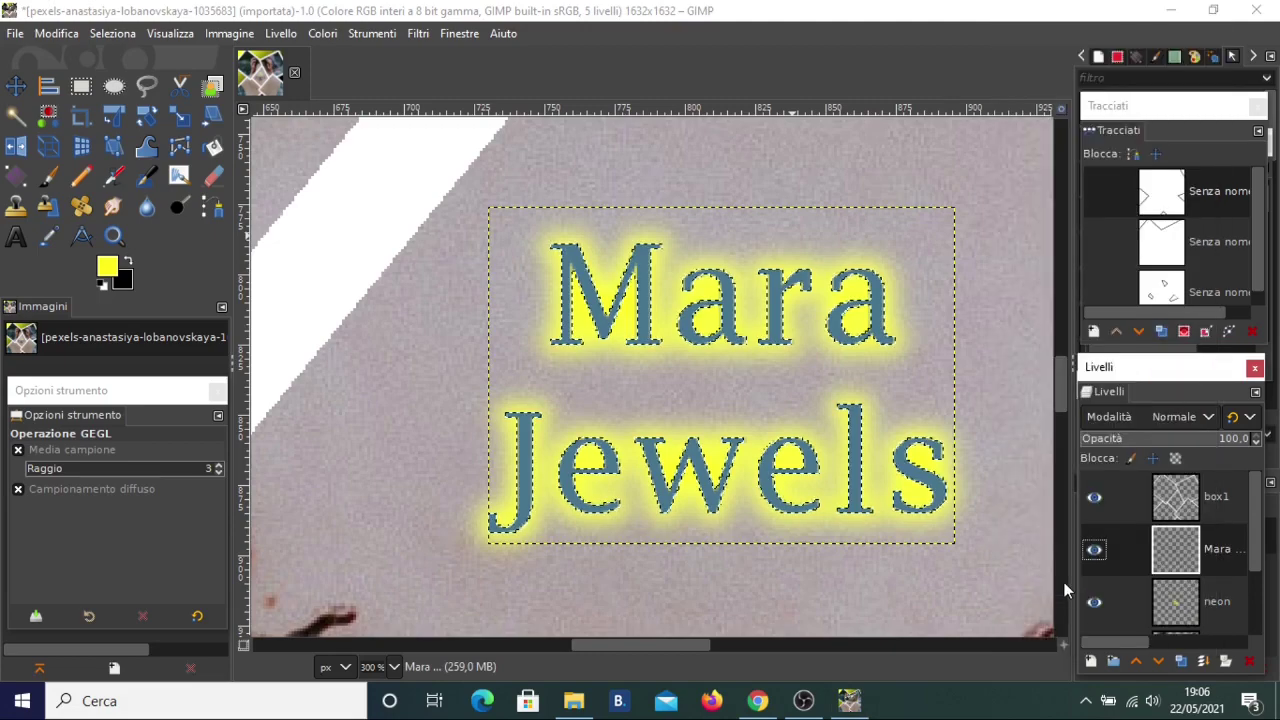
Step: Stroke the letter selection with a 2 px black line, then clear the selection
{"action": "left_click", "coordinate": [60, 33]}
{"action": "left_click", "coordinate": [116, 476]}
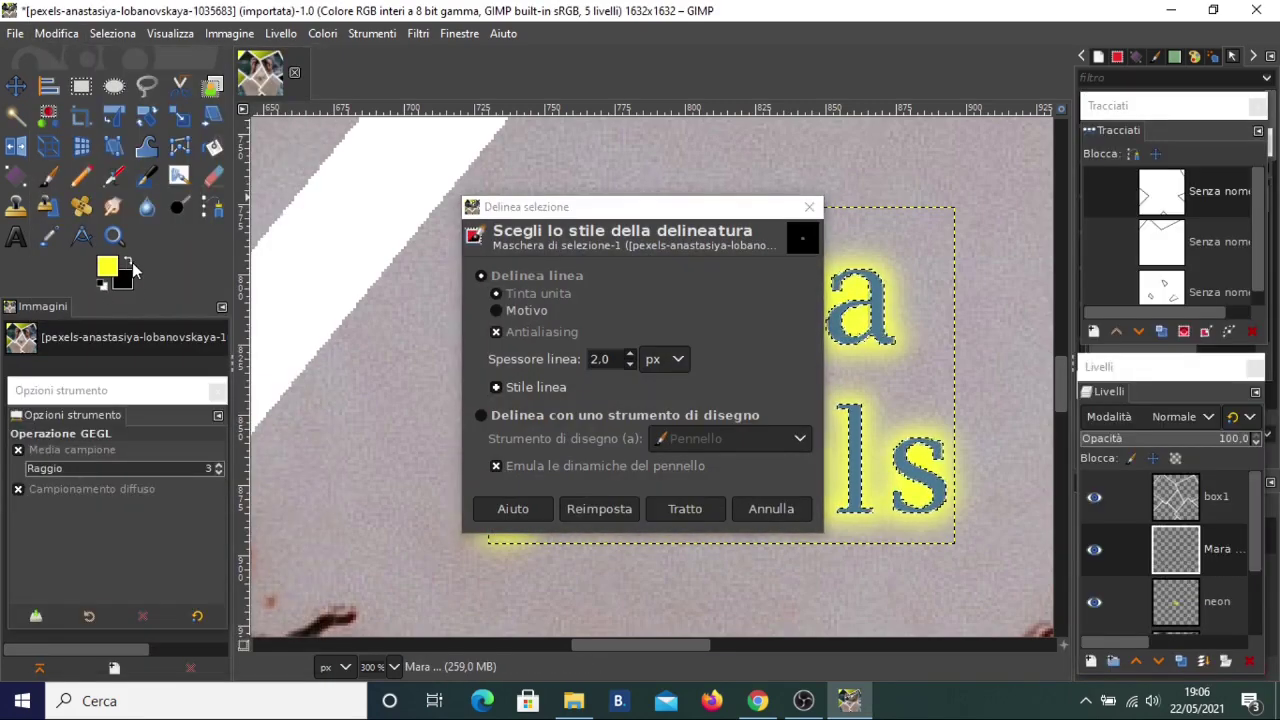
{"action": "left_click", "coordinate": [129, 261]}
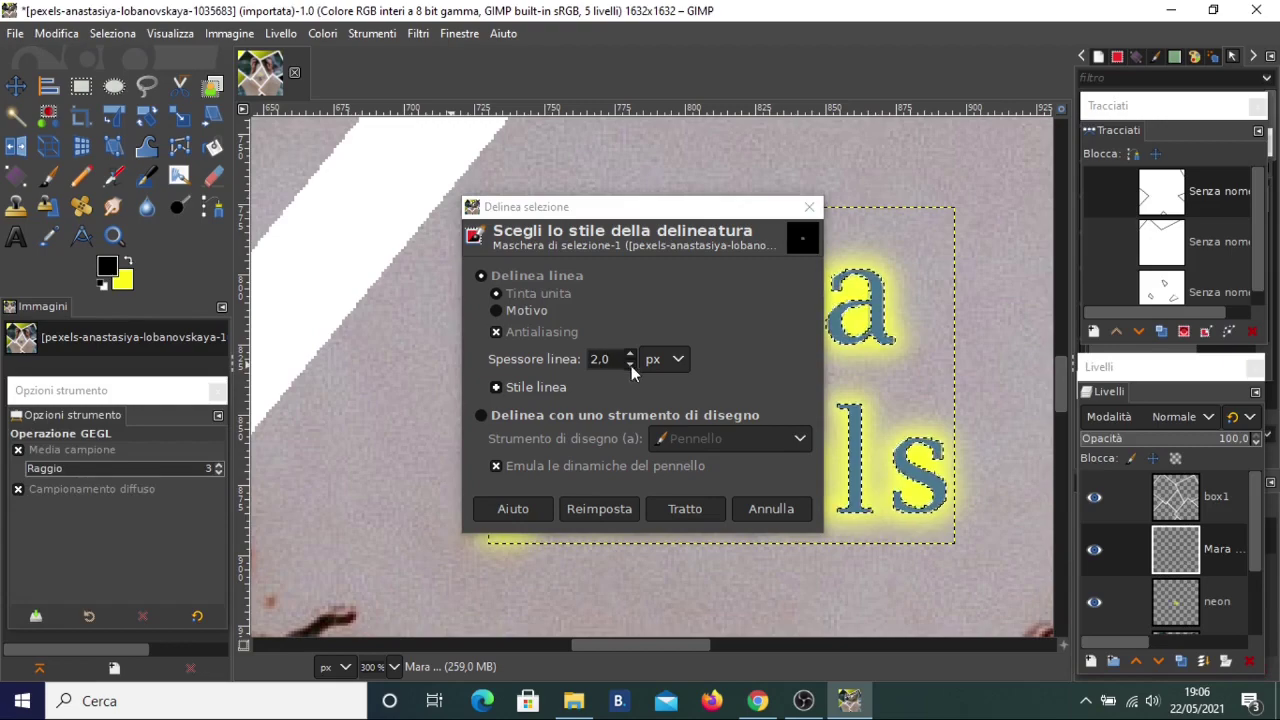
{"action": "left_click", "coordinate": [686, 509]}
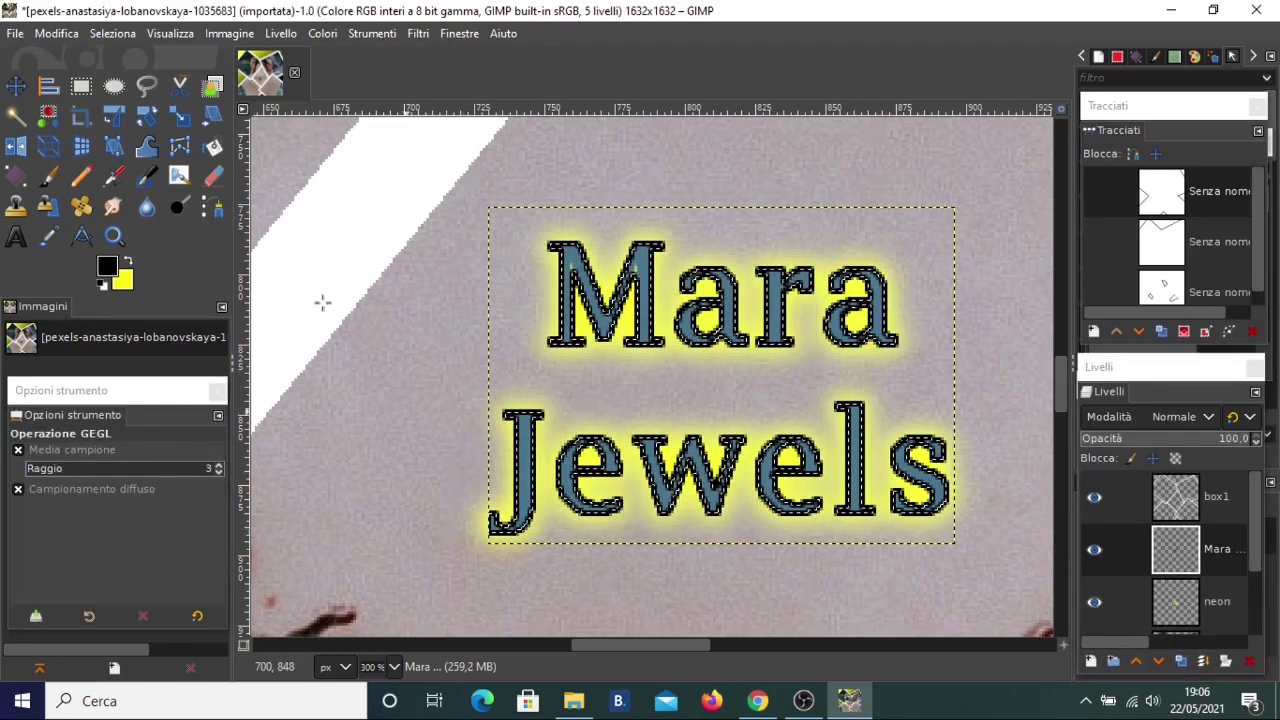
{"action": "left_click", "coordinate": [112, 33]}
{"action": "left_click", "coordinate": [120, 80]}
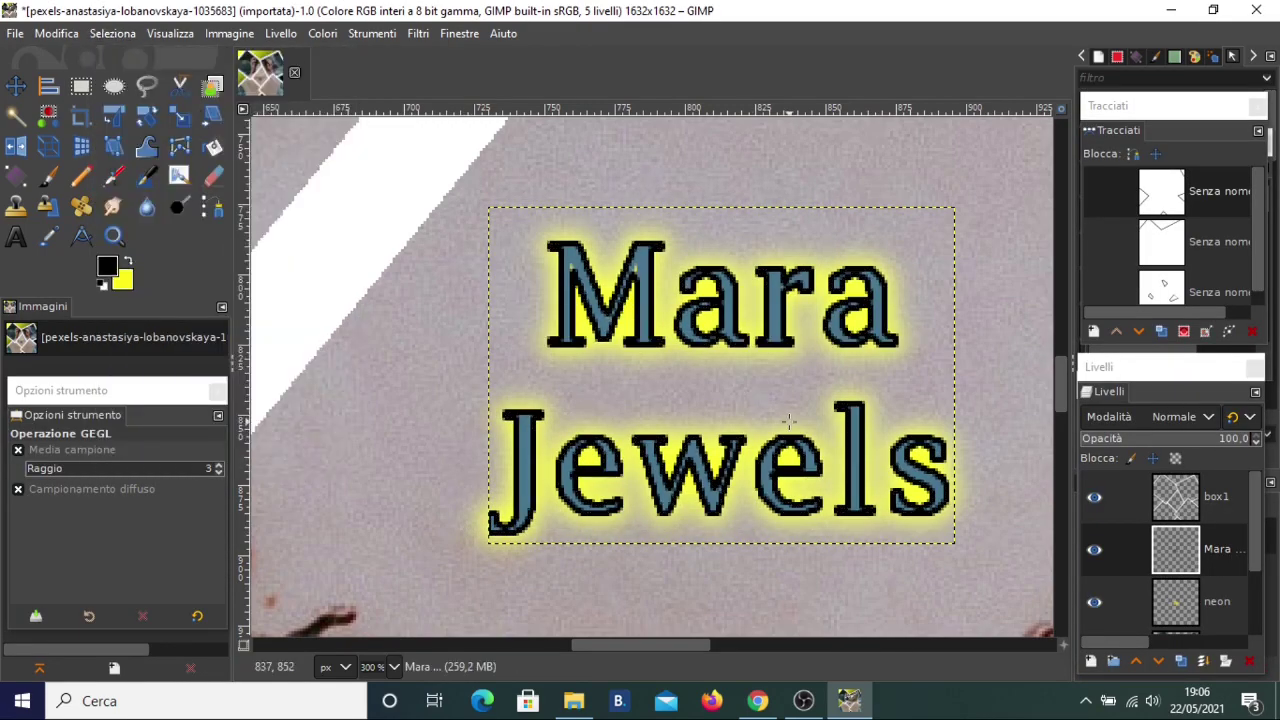
{"action": "scroll", "coordinate": [796, 530], "scroll_direction": "down", "scroll_amount": 2, "text": "ctrl"}
{"action": "scroll", "coordinate": [796, 530], "scroll_direction": "down", "scroll_amount": 2, "text": "ctrl"}
{"action": "scroll", "coordinate": [796, 530], "scroll_direction": "up", "scroll_amount": 1, "text": "ctrl"}
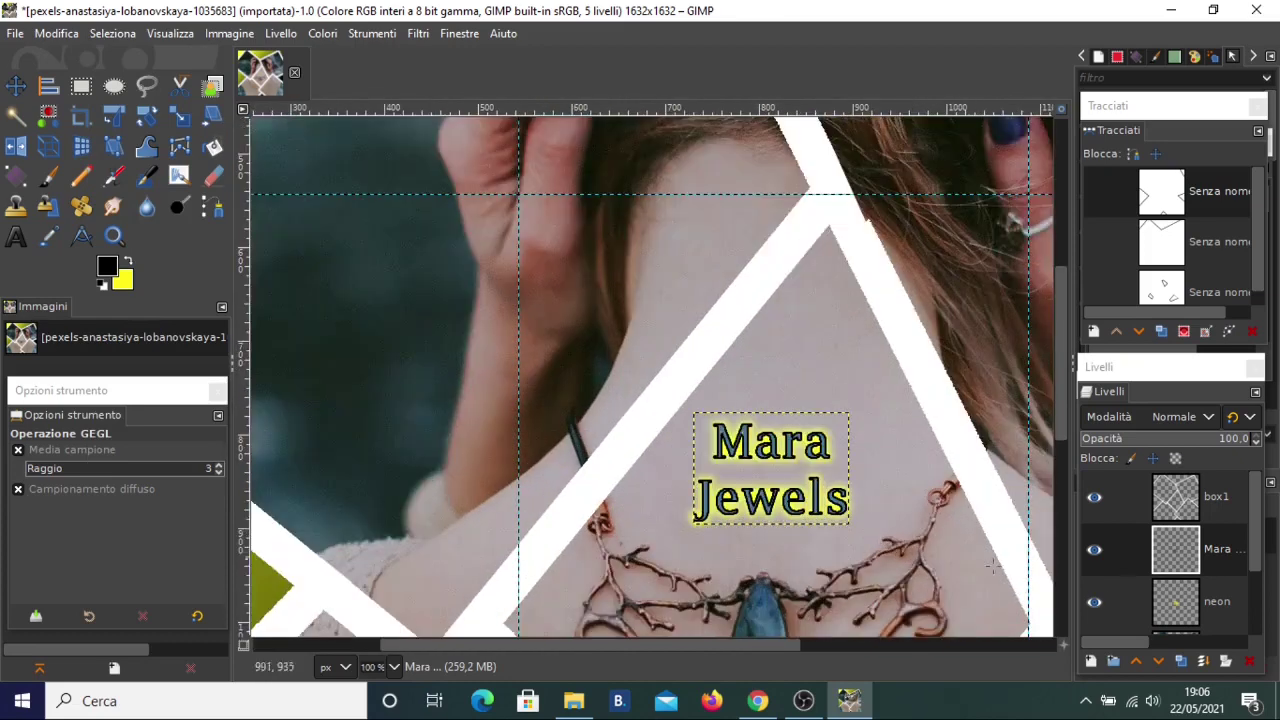
Step: Make two extra copies of the neon glow layer
{"action": "left_click", "coordinate": [1230, 600]}
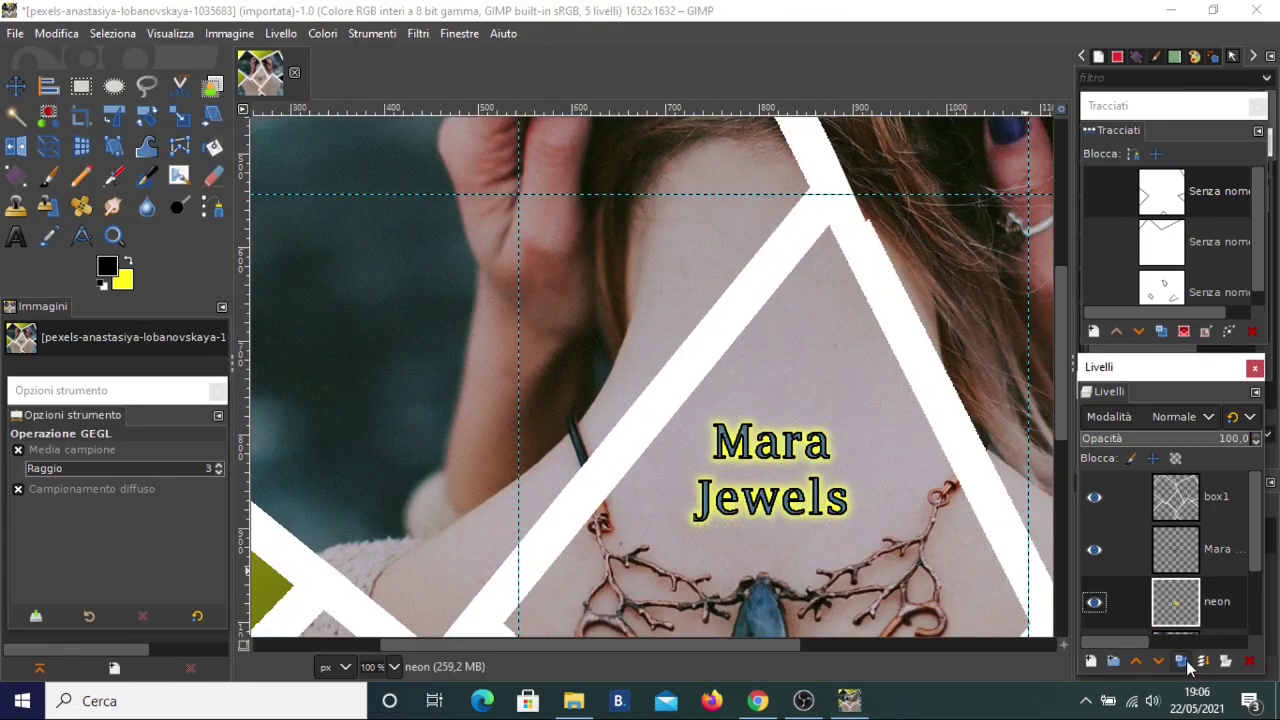
{"action": "left_click", "coordinate": [1181, 661]}
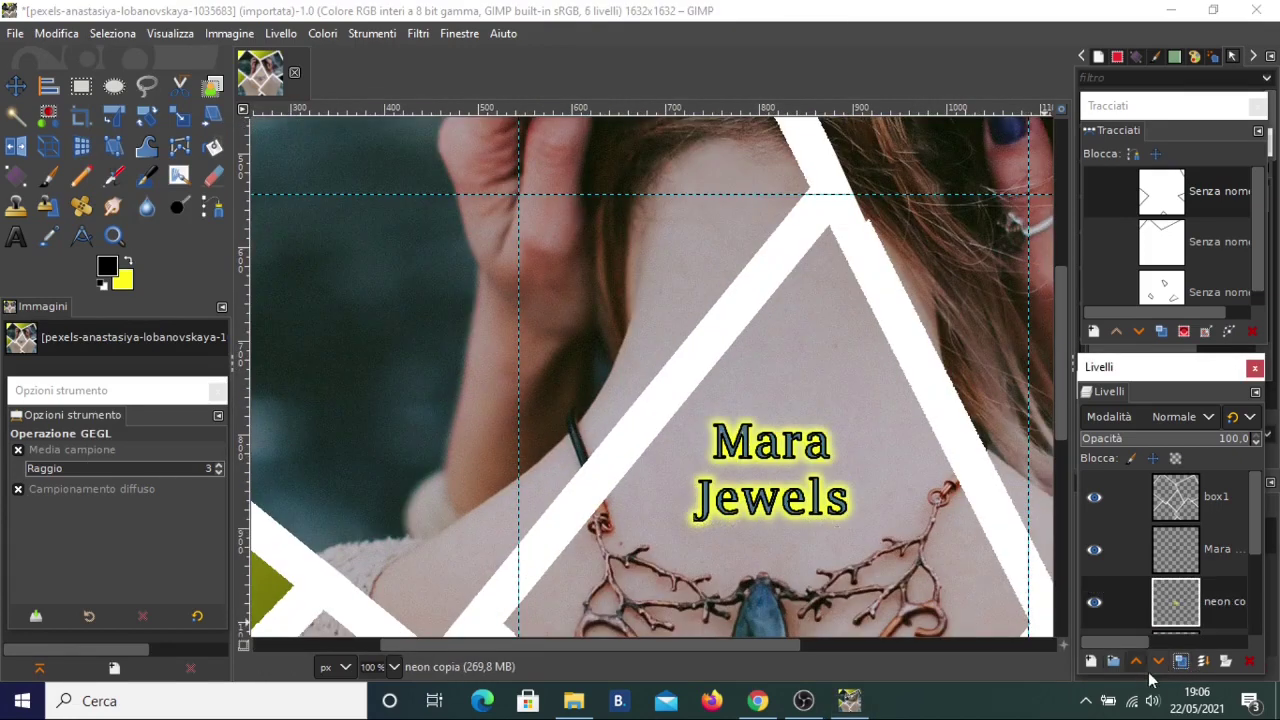
{"action": "left_click", "coordinate": [1181, 661]}
{"action": "scroll", "coordinate": [801, 393], "scroll_direction": "down", "scroll_amount": 2, "text": "ctrl"}
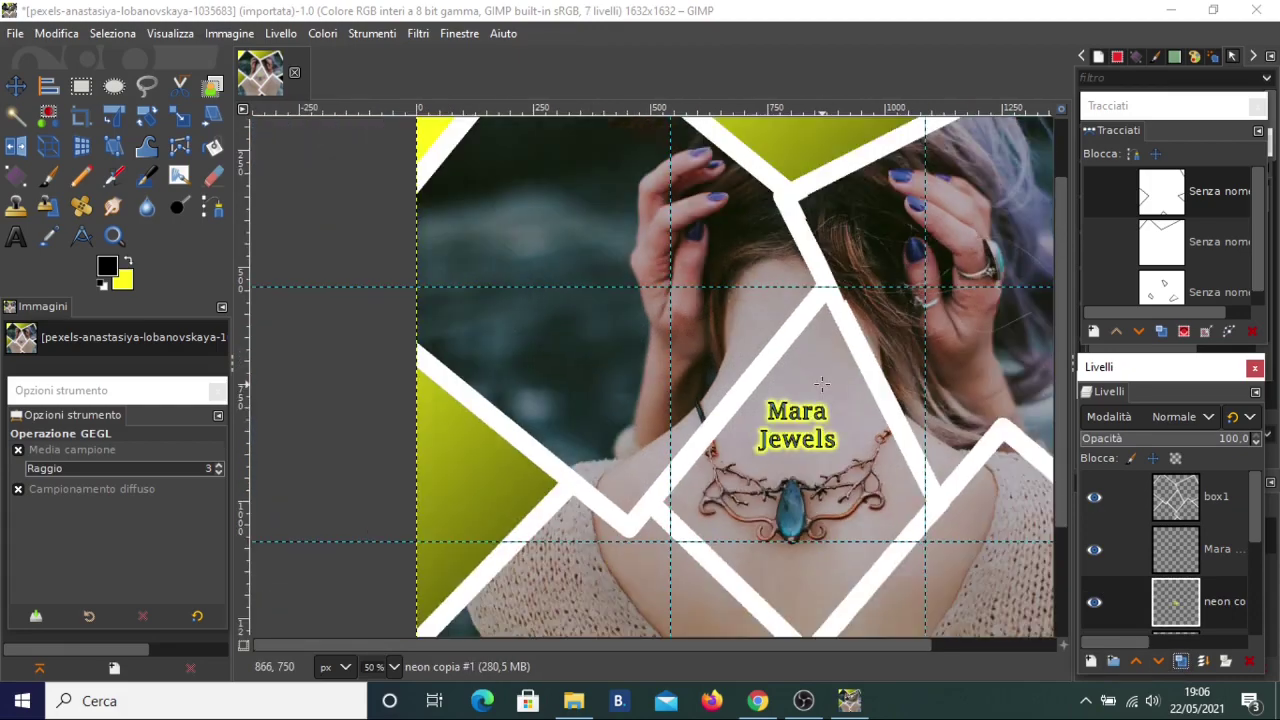
{"action": "scroll", "coordinate": [815, 387], "scroll_direction": "down", "scroll_amount": 2, "text": "ctrl"}
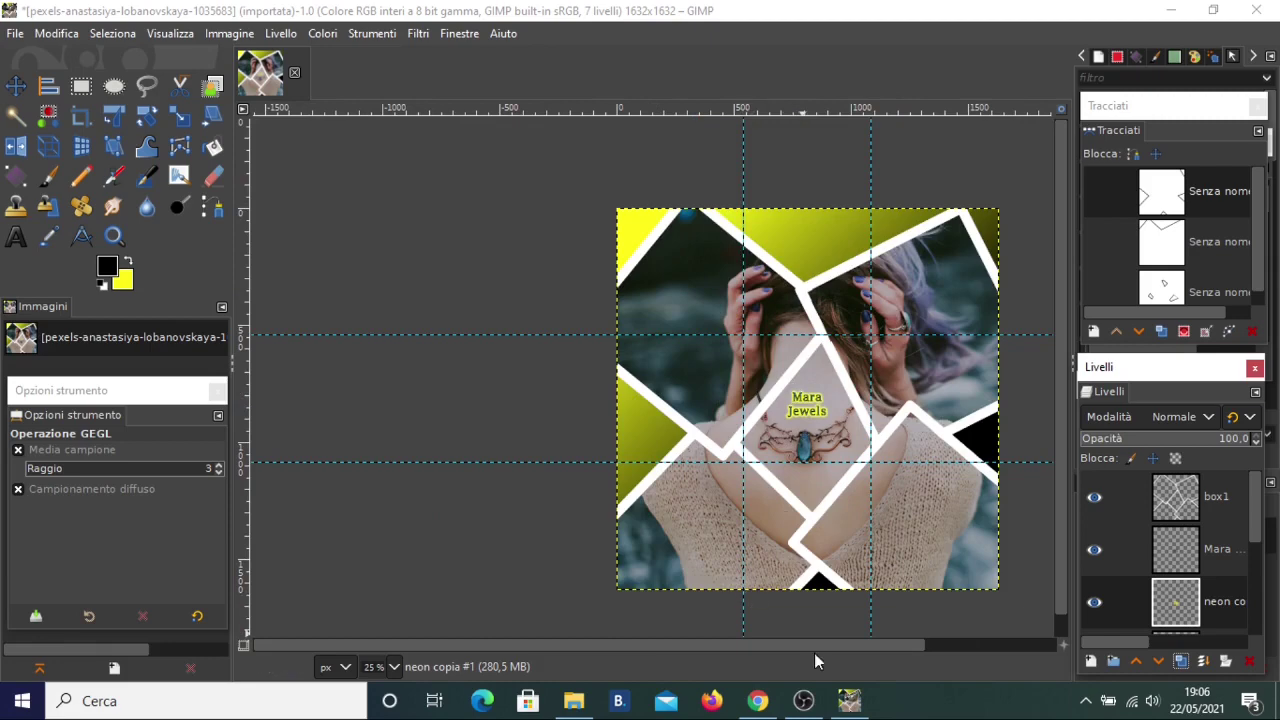
{"action": "left_click_drag", "start_coordinate": [814, 648], "coordinate": [867, 640]}
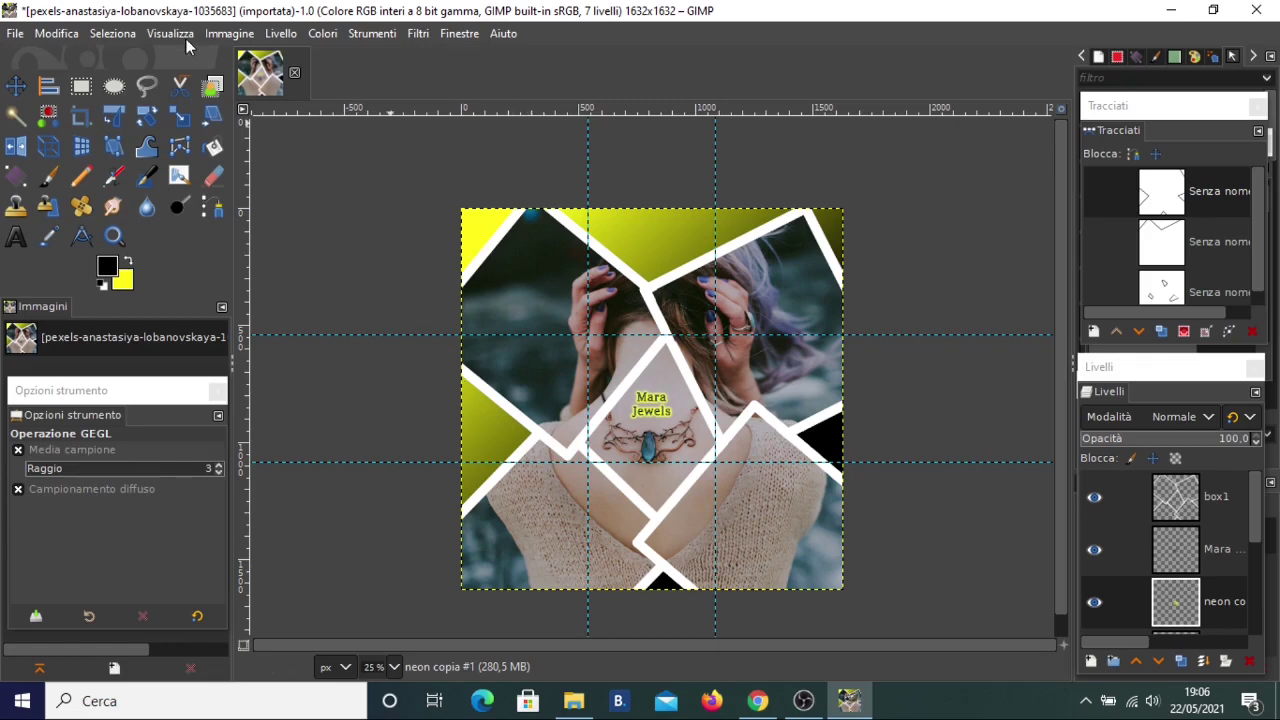
Step: Slice the collage into separate tile images along the guides with Guillotine
{"action": "left_click", "coordinate": [220, 36]}
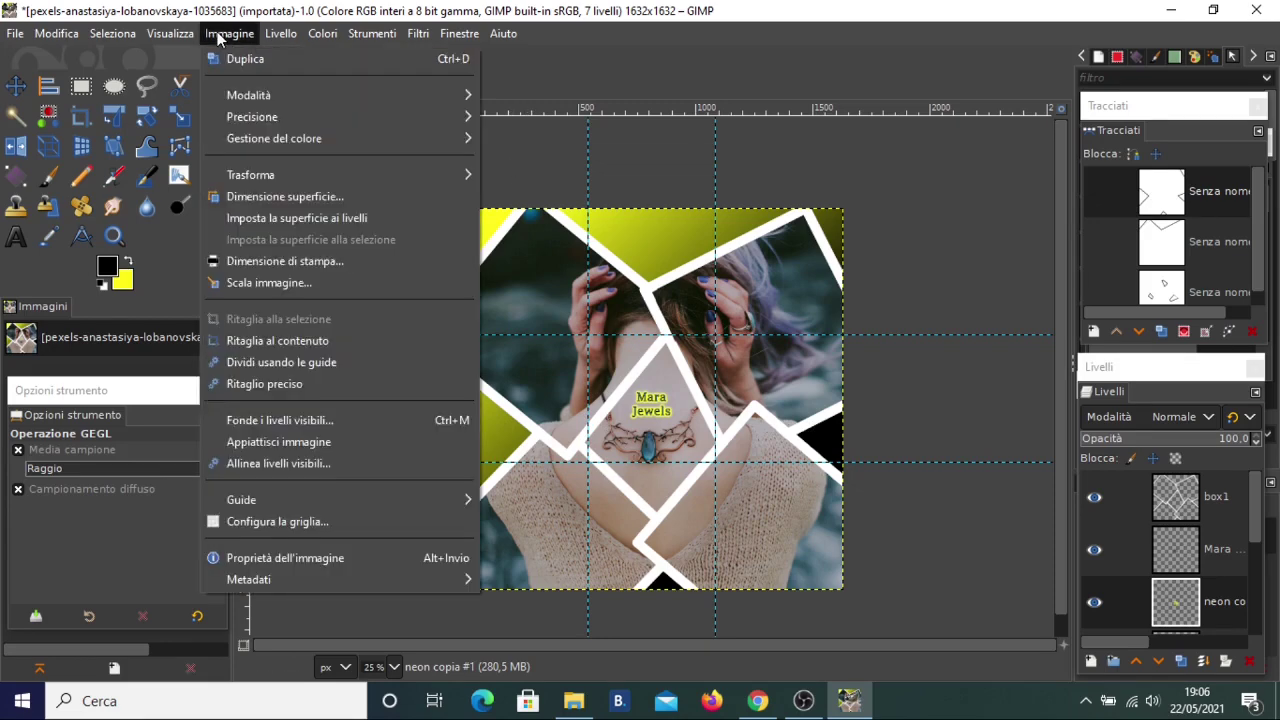
{"action": "left_click", "coordinate": [271, 360]}
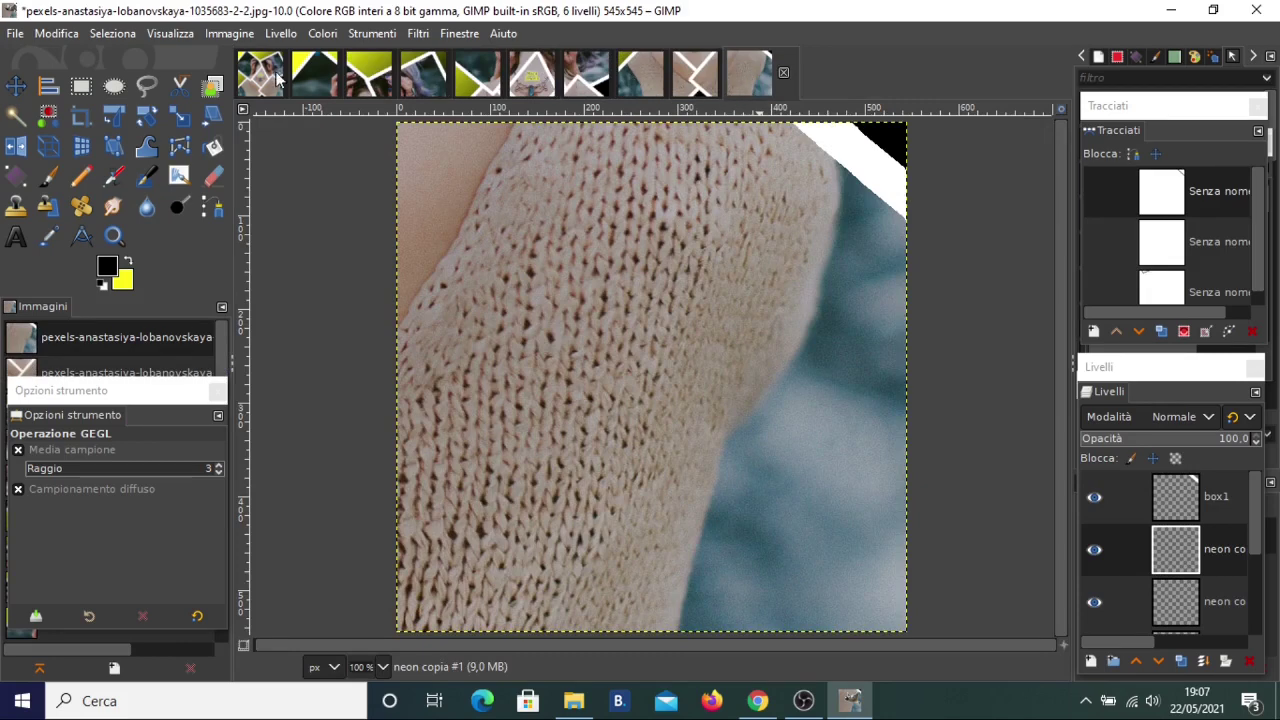
{"action": "left_click", "coordinate": [752, 77]}
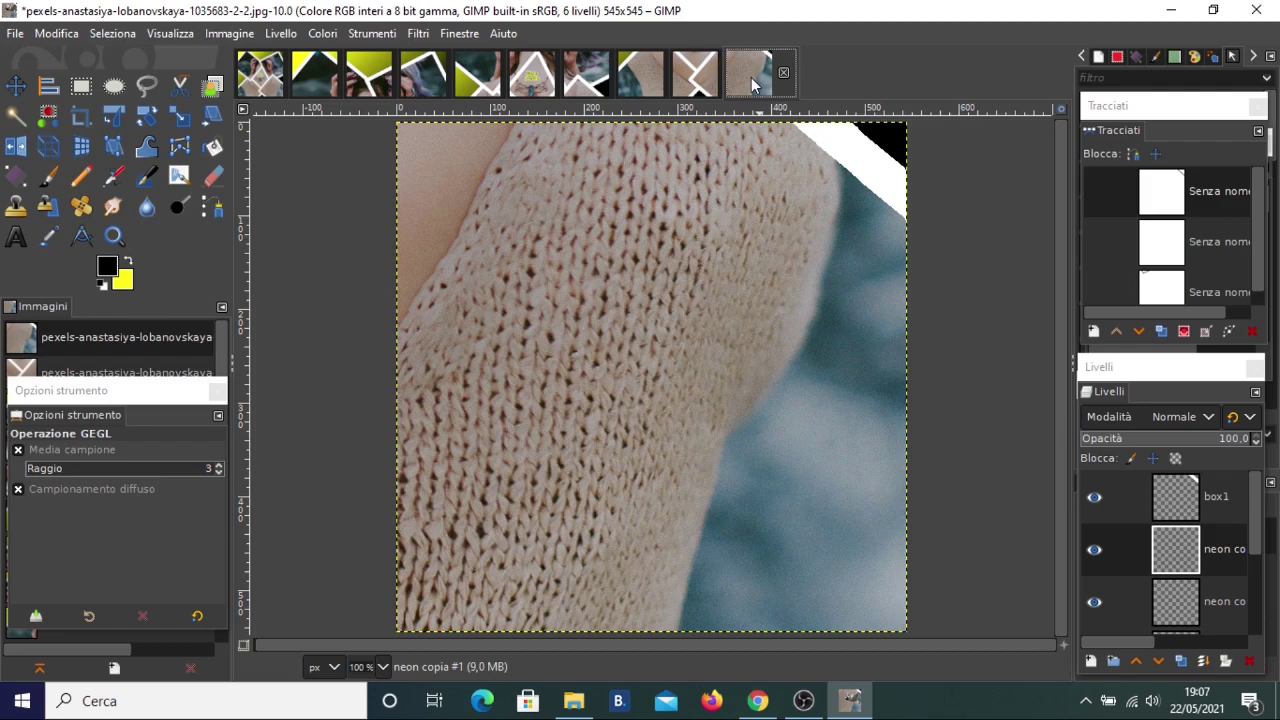
Step: Export the knit-sleeve tile as foto1.jpg to Downloads at JPEG quality 90
{"action": "left_click", "coordinate": [15, 35]}
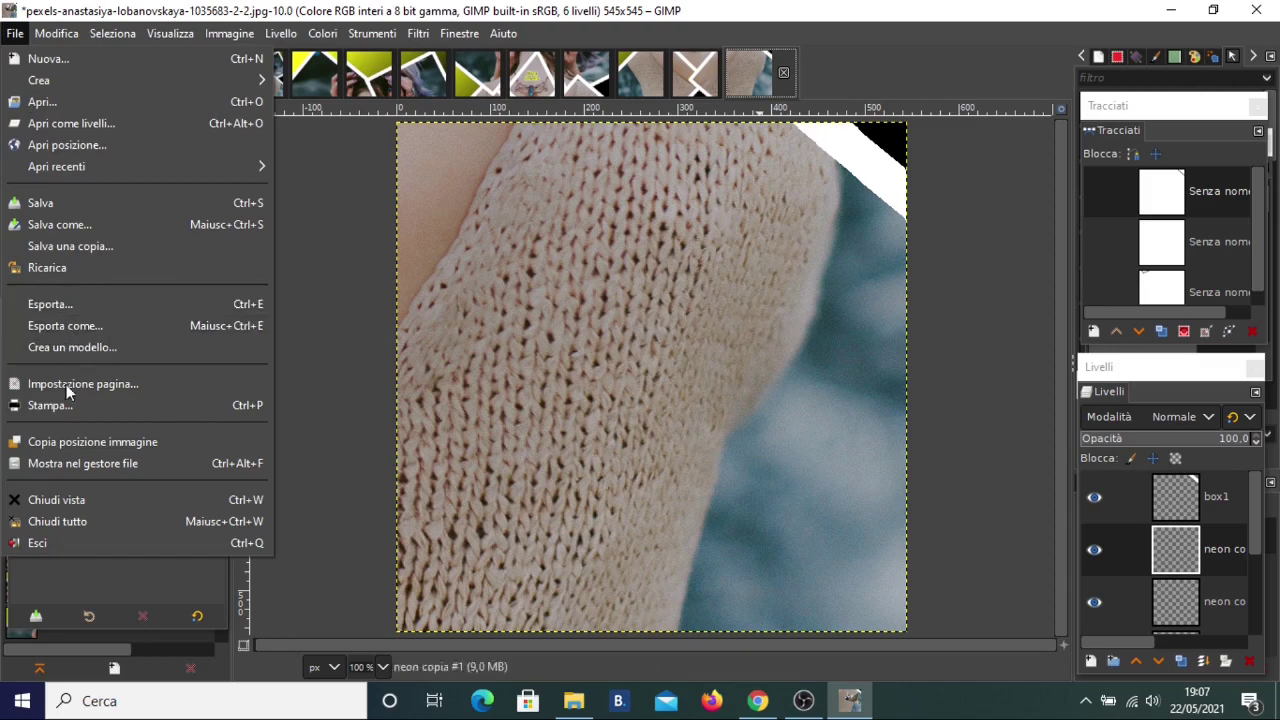
{"action": "left_click", "coordinate": [68, 312]}
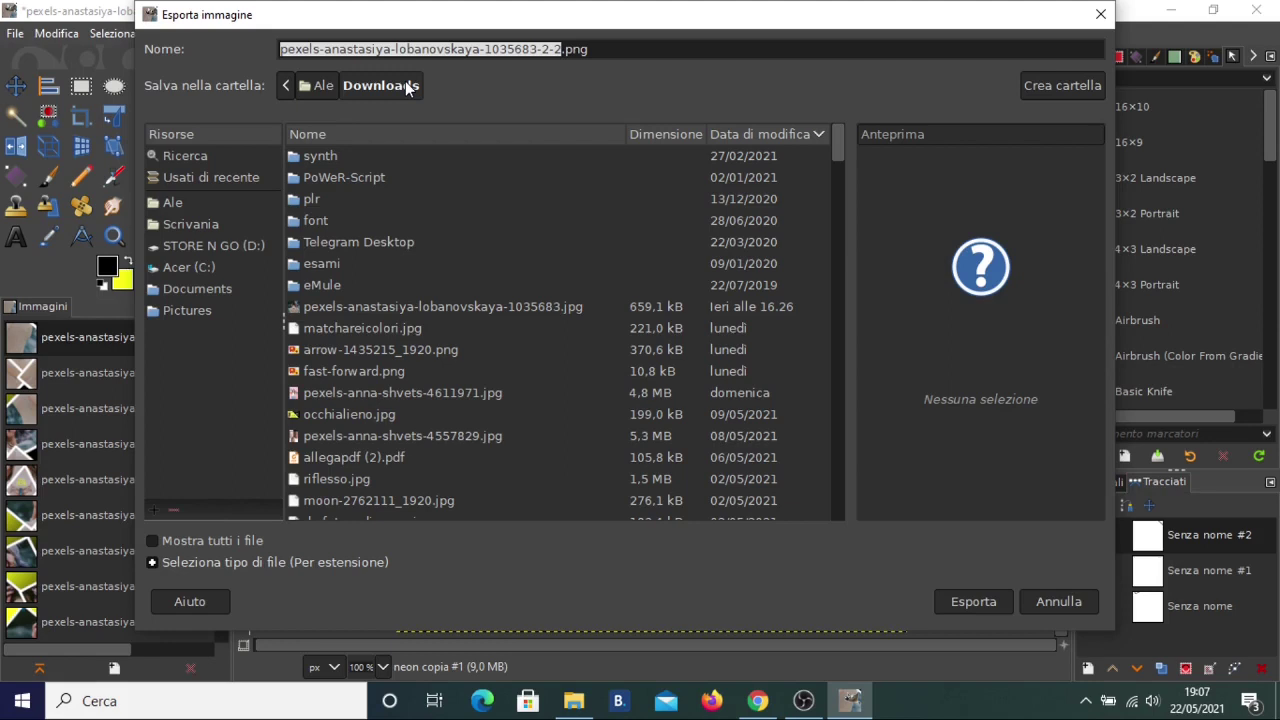
{"action": "type", "text": "foto1"}
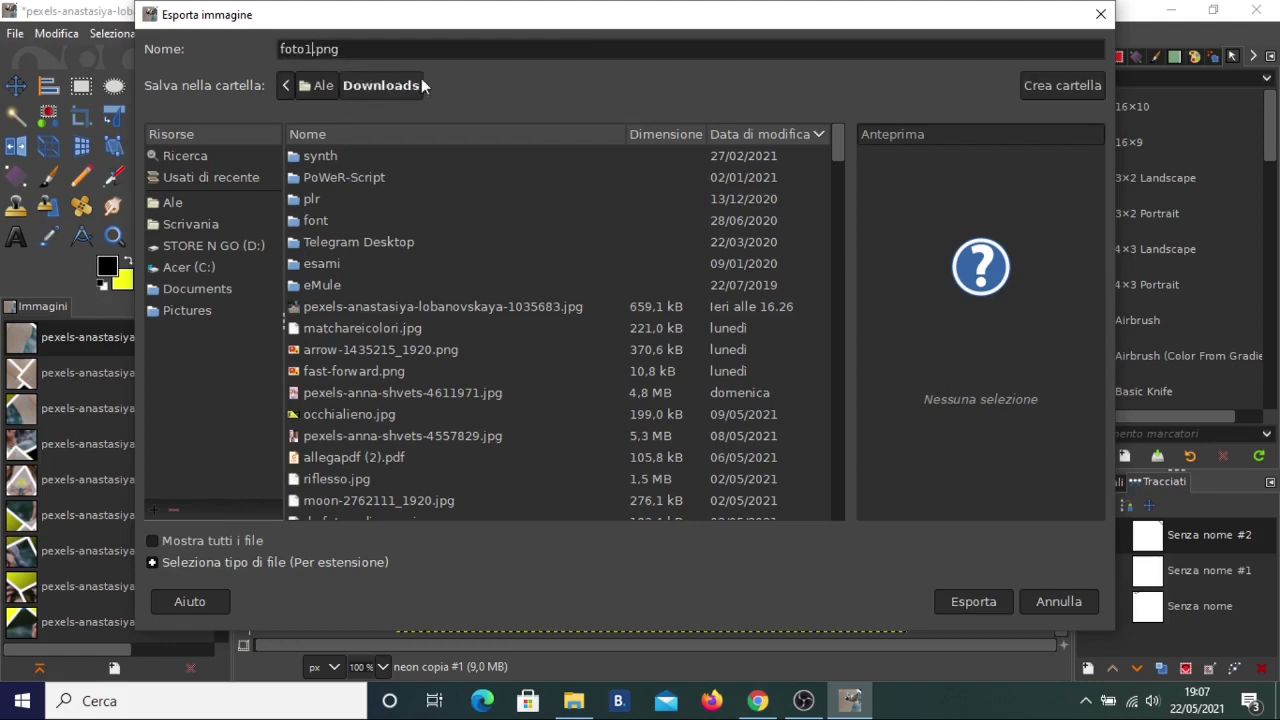
{"action": "key", "text": "BackSpace"}
{"action": "key", "text": "BackSpace"}
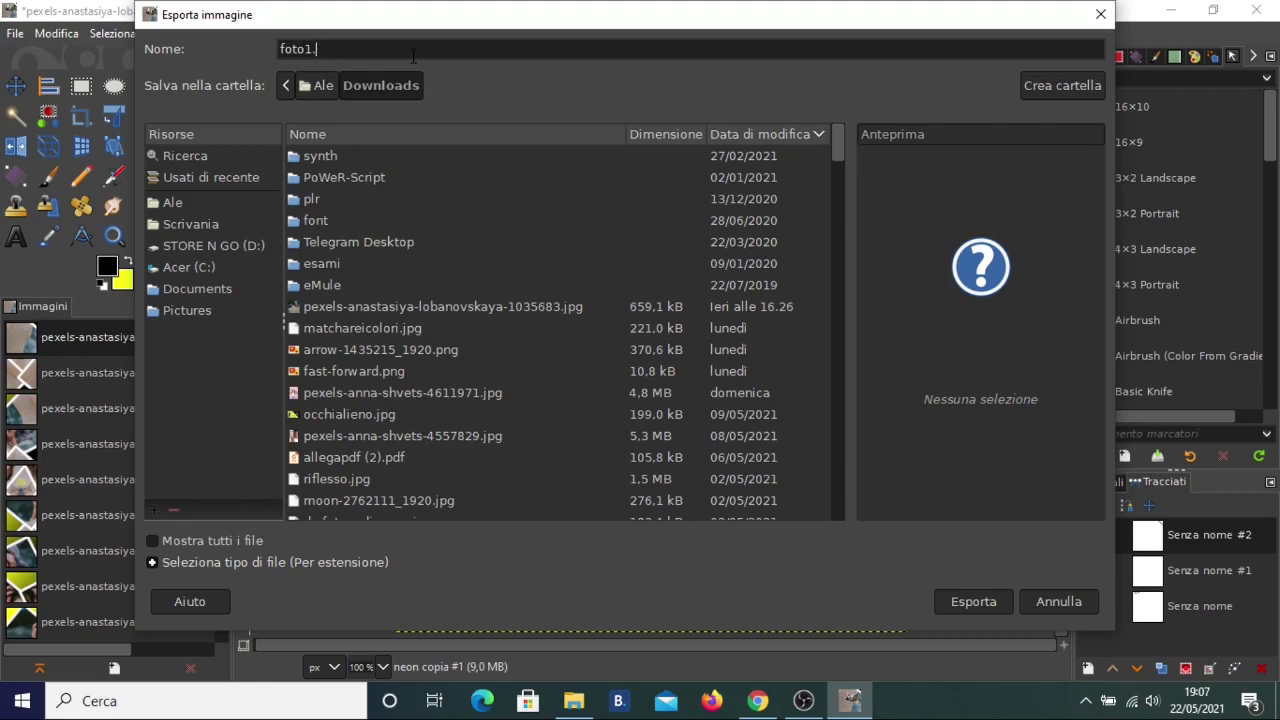
{"action": "type", "text": "jpg"}
{"action": "left_click", "coordinate": [998, 603]}
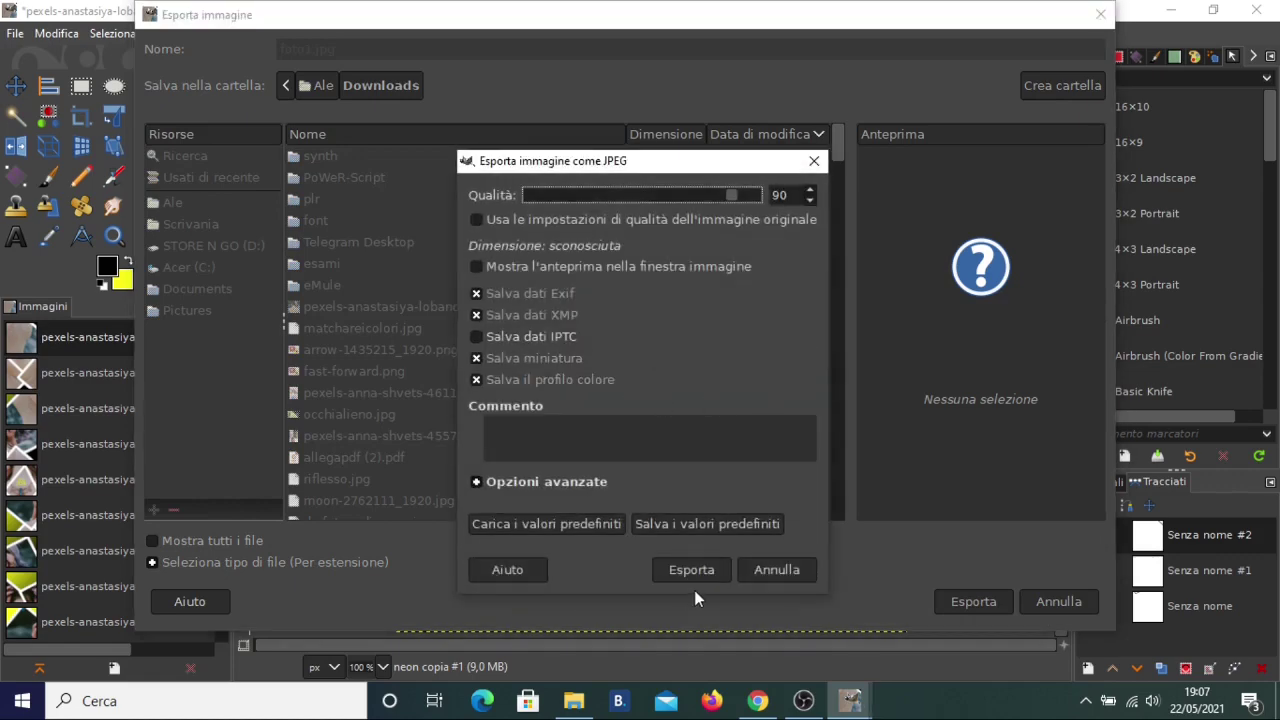
{"action": "left_click", "coordinate": [694, 570]}
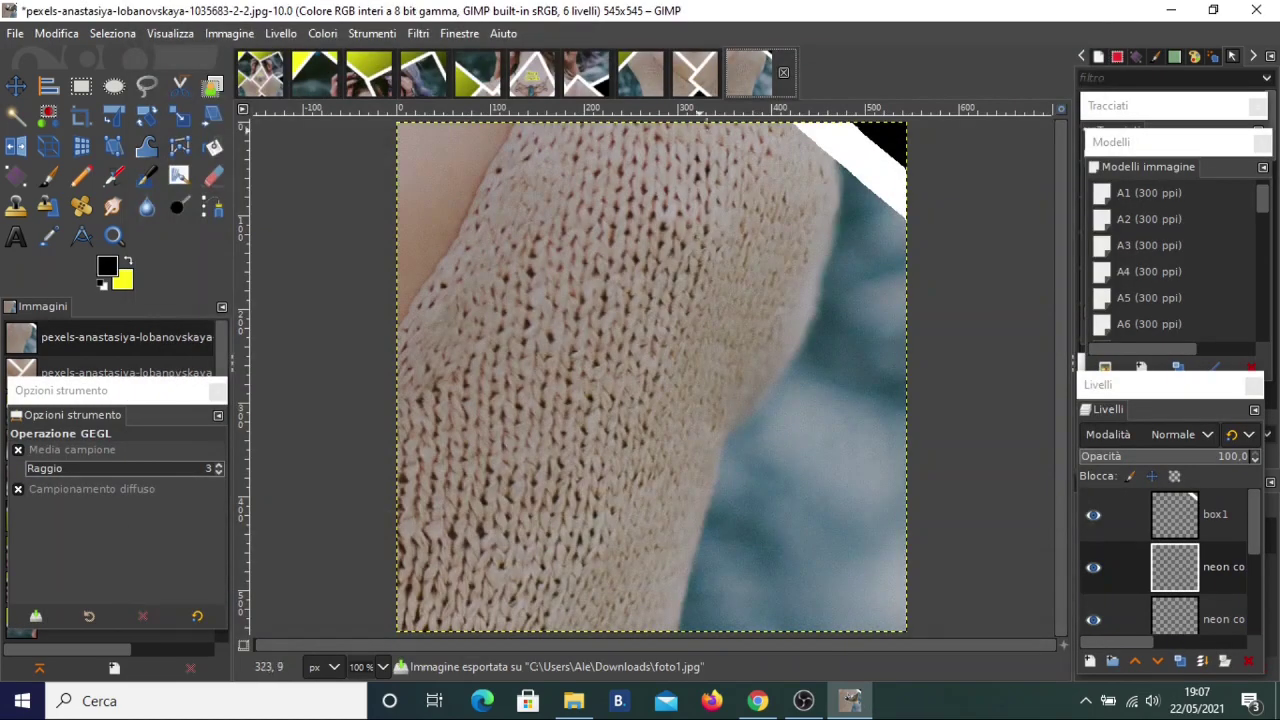